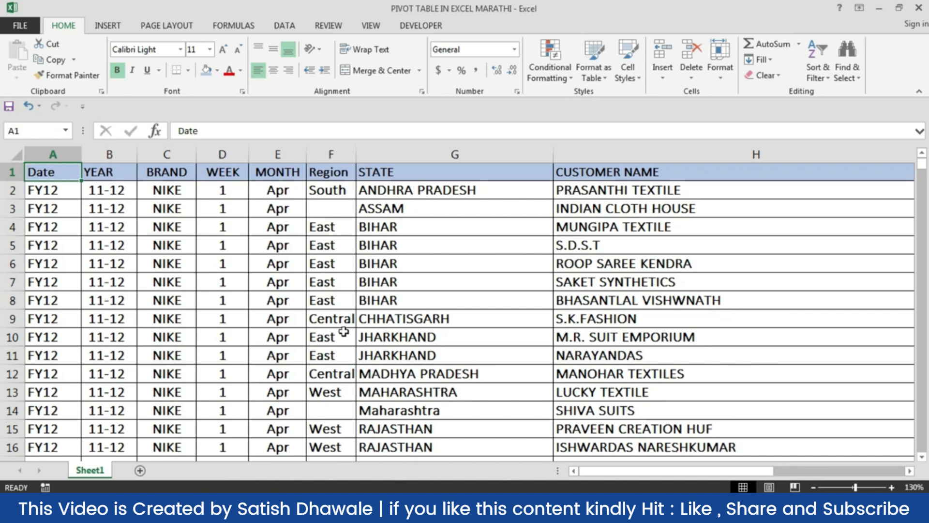
pyautogui.click(113, 27)
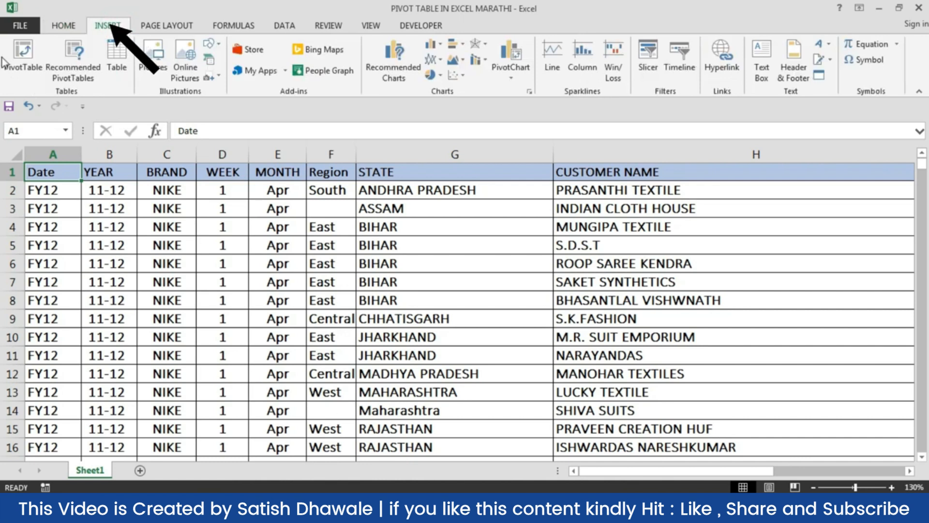
pyautogui.write('=')
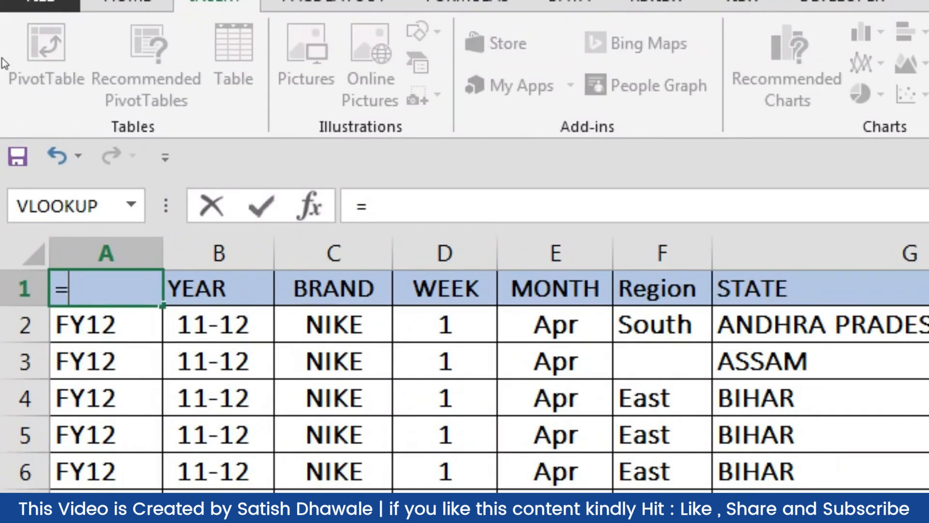
pyautogui.press('Escape')
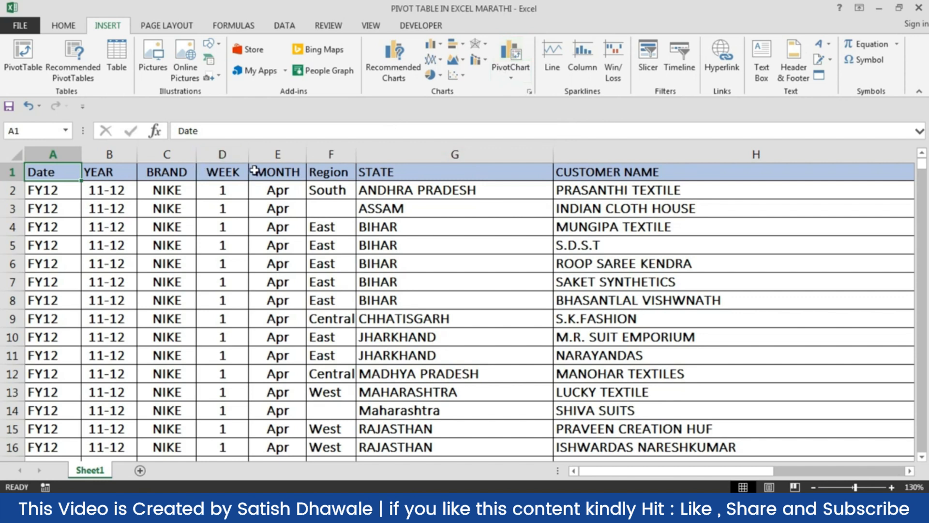
# - Review the header cells from Date through AMT and check the last data row in column A
pyautogui.click(51, 154)
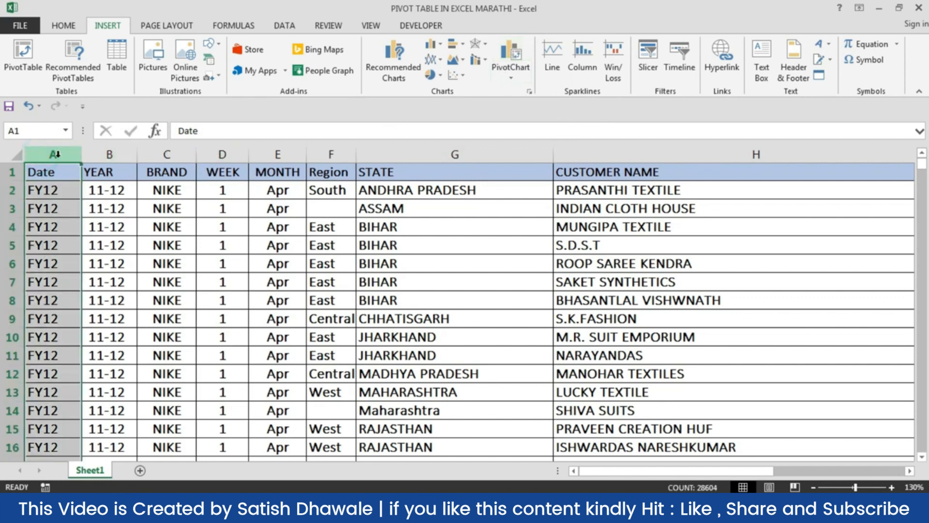
pyautogui.click(108, 154)
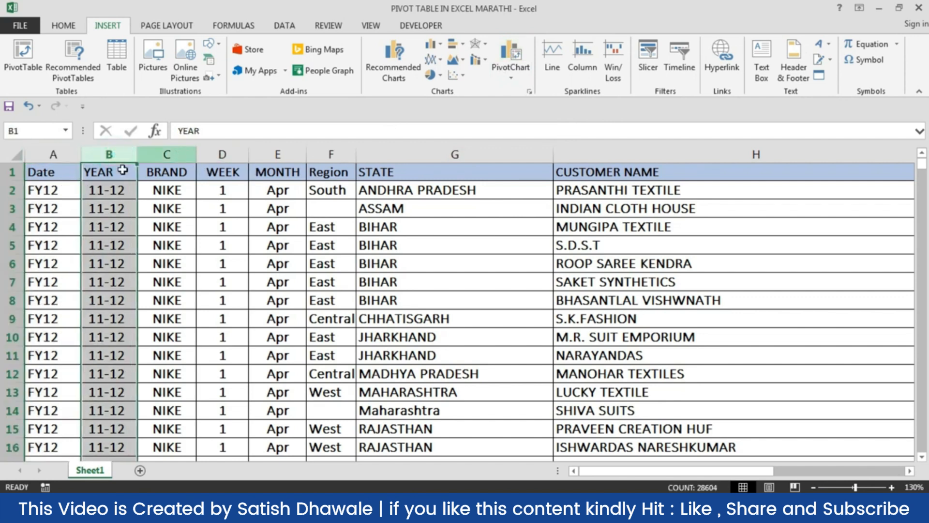
pyautogui.click(53, 172)
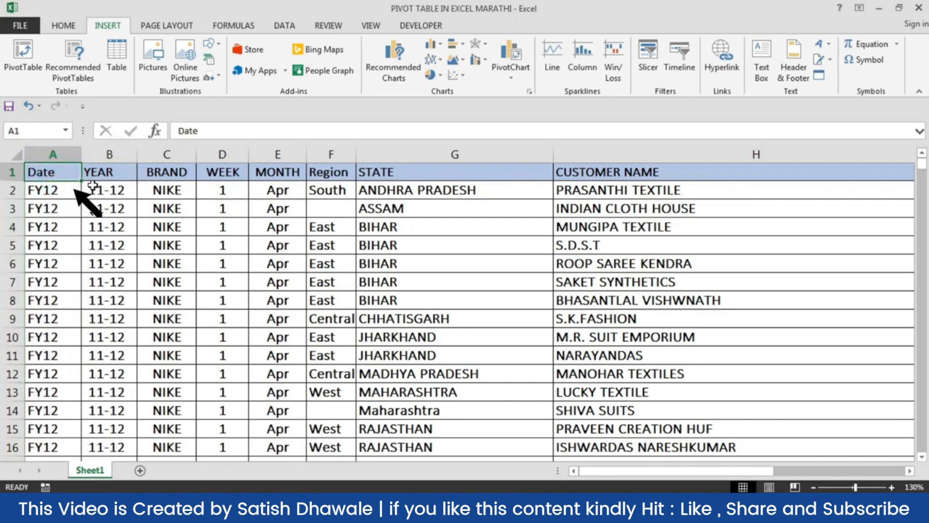
pyautogui.click(108, 173)
pyautogui.click(183, 174)
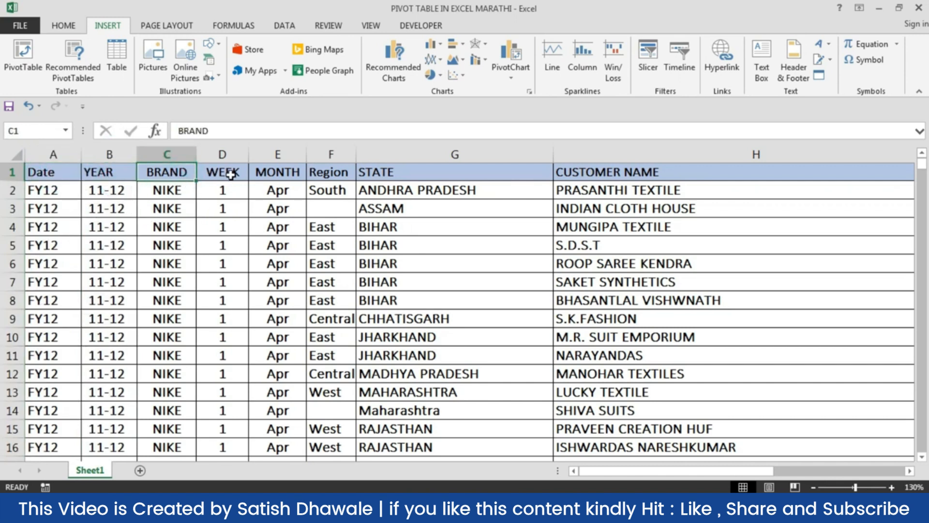
pyautogui.click(228, 174)
pyautogui.click(280, 173)
pyautogui.click(330, 174)
pyautogui.click(428, 174)
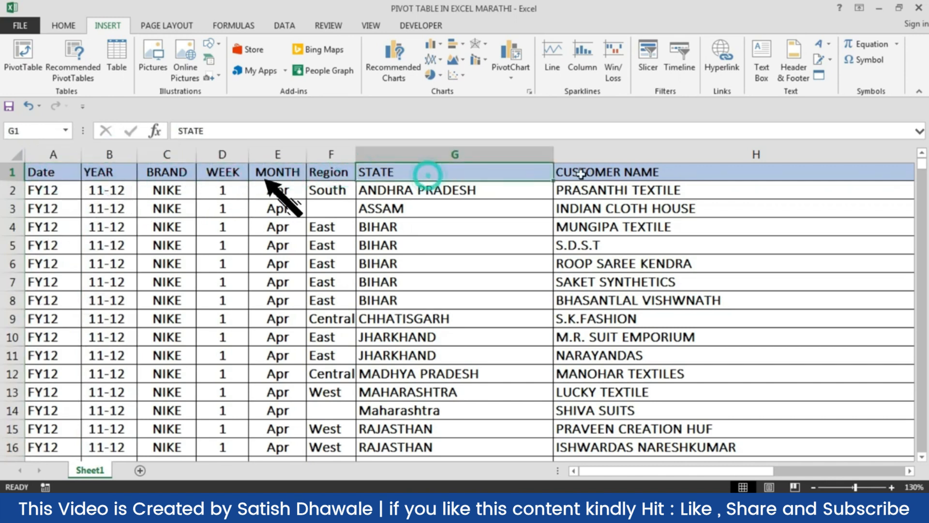
pyautogui.click(596, 173)
pyautogui.press('Right')
pyautogui.press('Right')
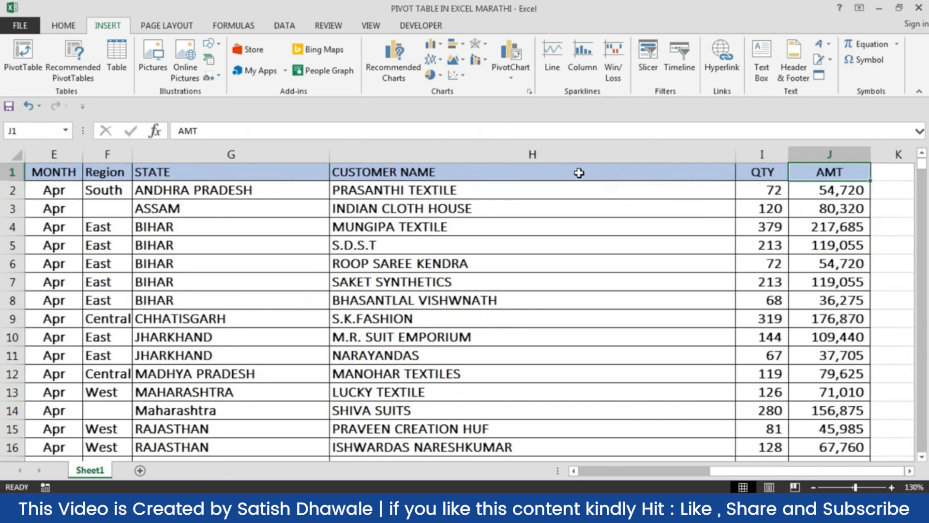
pyautogui.press('Left')
pyautogui.press('Home')
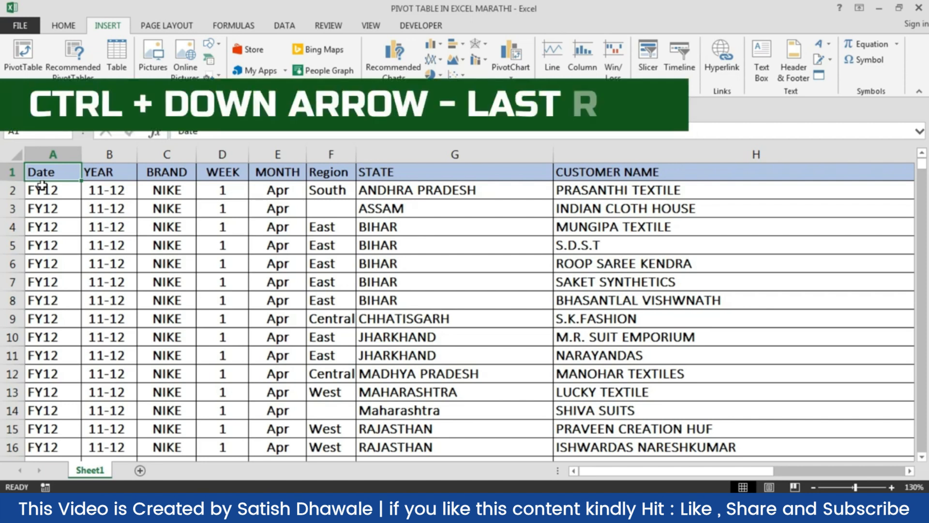
pyautogui.hotkey('ctrl', 'Down')
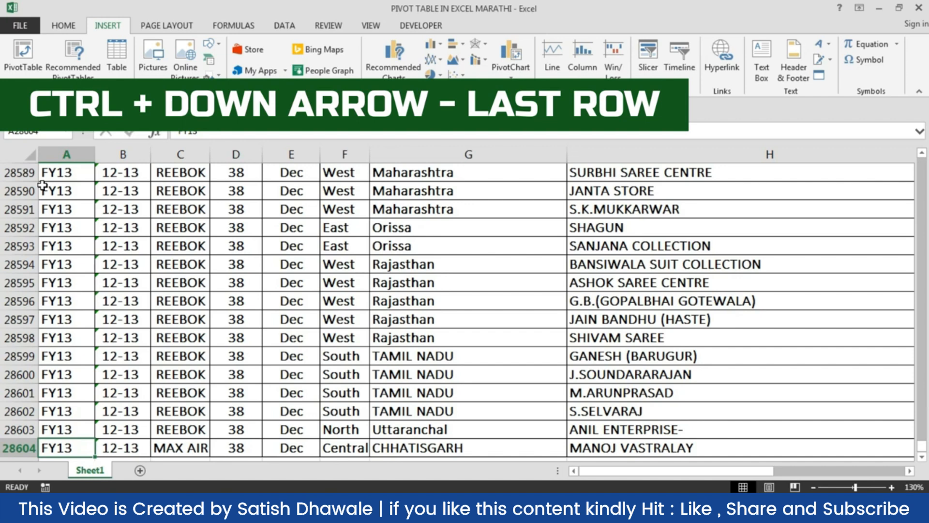
pyautogui.hotkey('ctrl', 'Up')
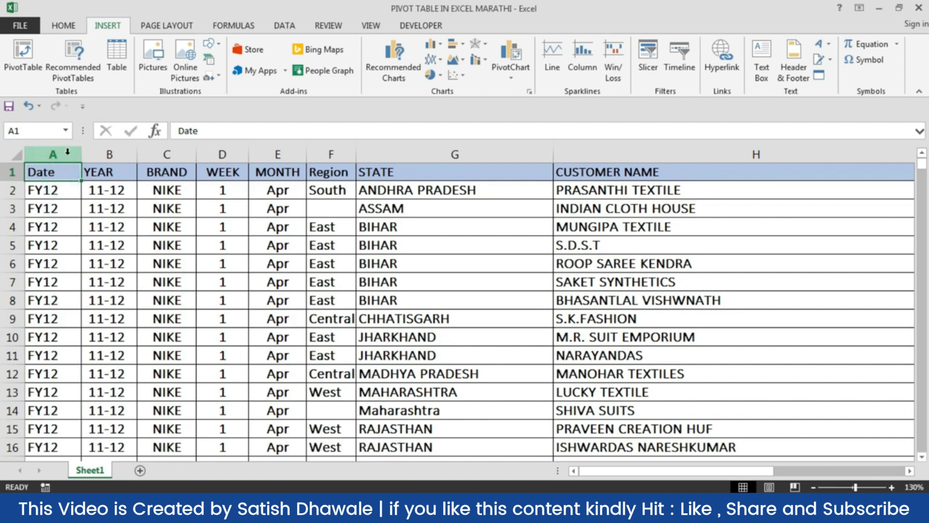
# - Enter fy12 as the header in cell A1
pyautogui.click(54, 176)
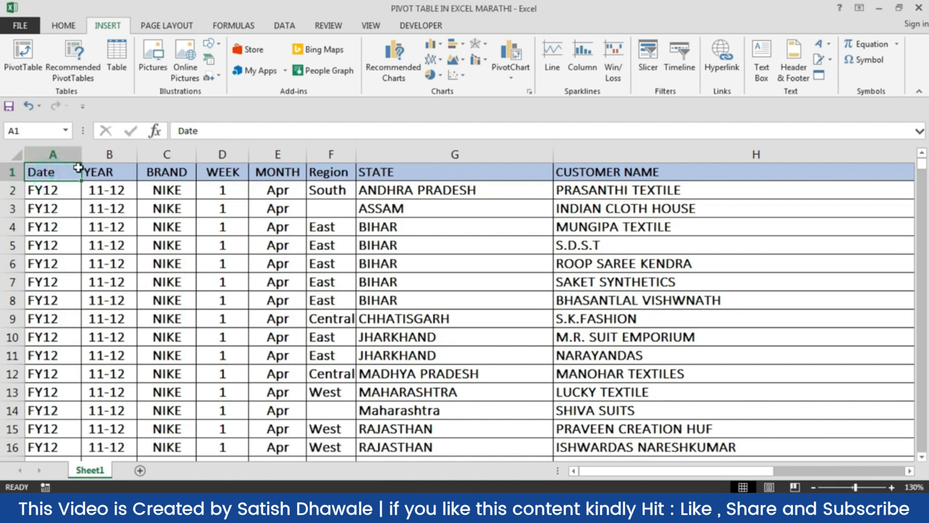
pyautogui.write('fy')
pyautogui.press('BackSpace')
pyautogui.press('BackSpace')
pyautogui.press('BackSpace')
pyautogui.write('fy12')
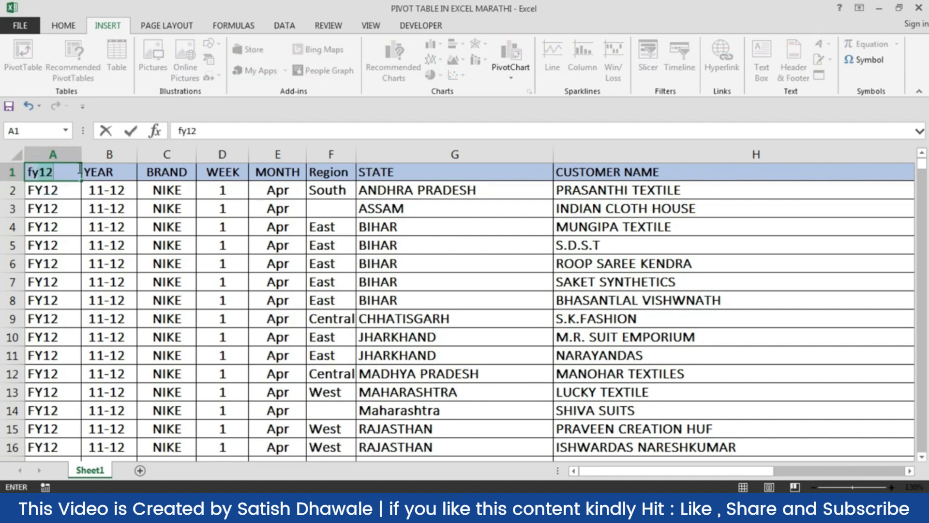
pyautogui.press('Return')
# - Rename the first column's header in cell A1 to FY
pyautogui.click(78, 168)
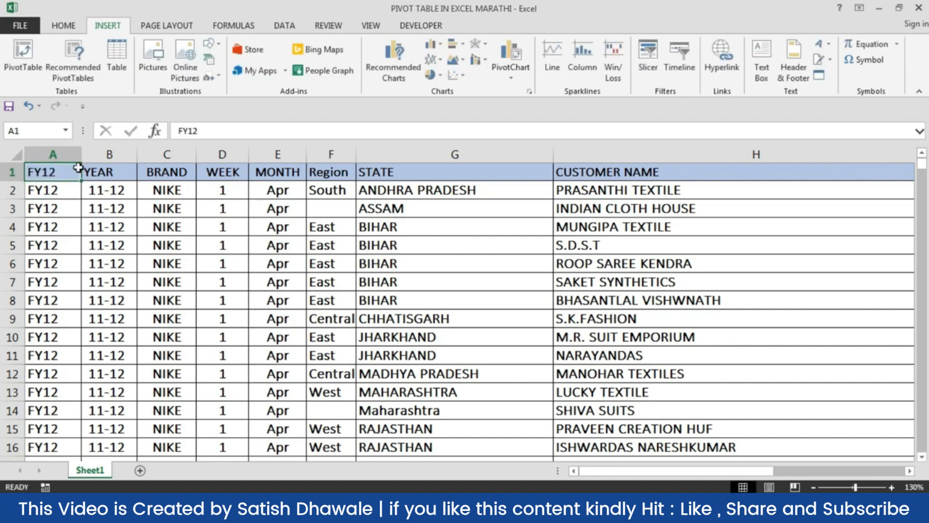
pyautogui.write('FY')
pyautogui.press('BackSpace')
pyautogui.press('Return')
# - Check the YEAR column's entries from its header to the last data row
pyautogui.press('Up')
pyautogui.press('Right')
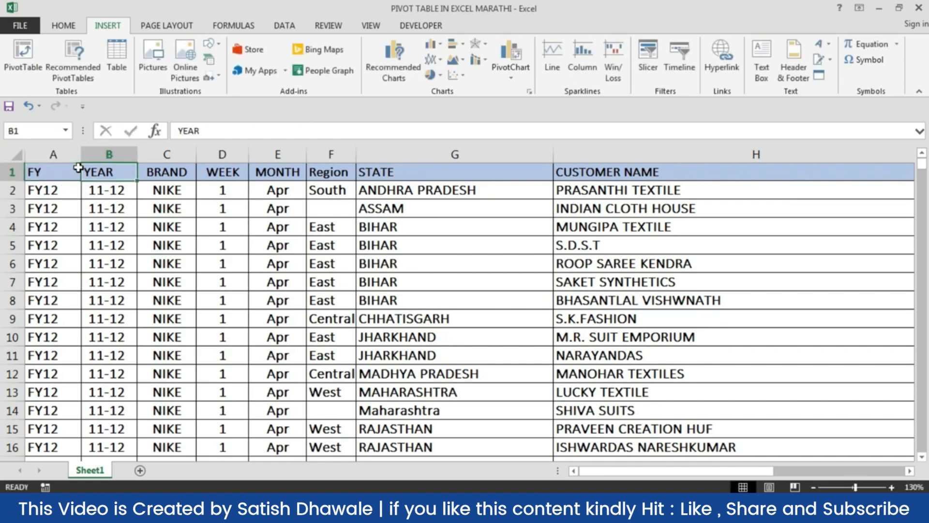
pyautogui.press('Down')
pyautogui.press('Right')
pyautogui.press('Left')
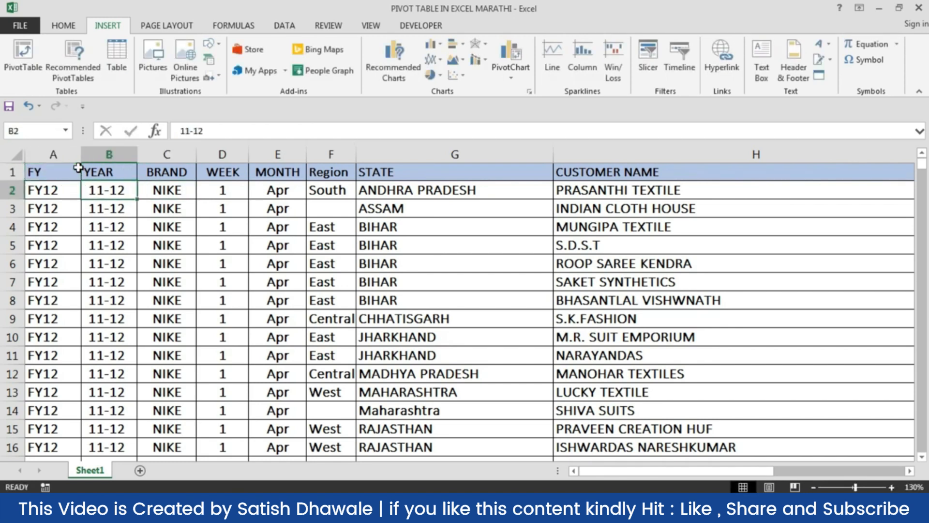
pyautogui.hotkey('ctrl', 'Down')
pyautogui.hotkey('ctrl', 'Up')
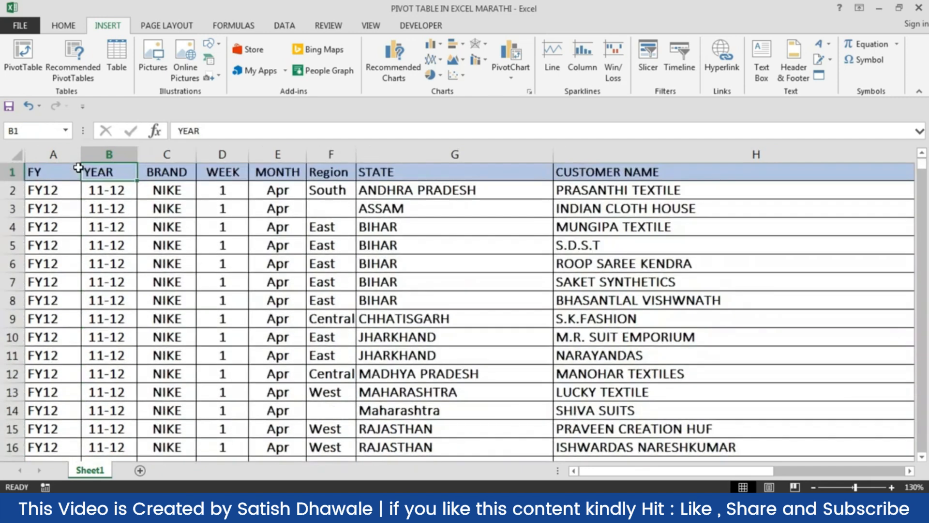
# - Read through the first few dozen entries of the BRAND column and return to its header
pyautogui.press('Right')
pyautogui.press('Down')
pyautogui.press('Down')
pyautogui.press('Down')
pyautogui.press('Down')
pyautogui.press('Down')
pyautogui.press('Down')
pyautogui.press('Down')
pyautogui.press('Down')
pyautogui.press('Down')
pyautogui.press('Down')
pyautogui.press('Down')
pyautogui.press('Down')
pyautogui.press('Down')
pyautogui.press('Down')
pyautogui.press('Down')
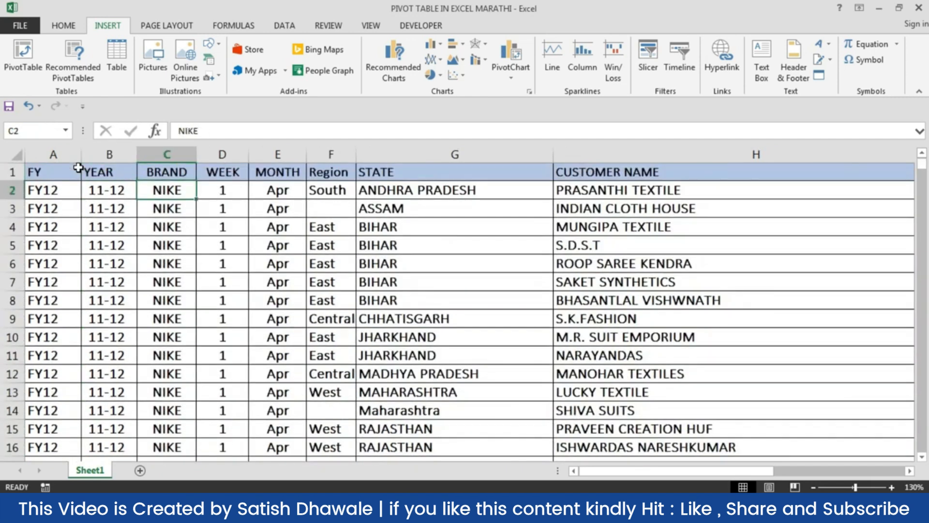
pyautogui.press('Down')
pyautogui.press('Down')
pyautogui.press('Down')
pyautogui.press('Down')
pyautogui.press('Down')
pyautogui.press('Down')
pyautogui.press('Down')
pyautogui.press('Down')
pyautogui.press('Down')
pyautogui.press('Down')
pyautogui.press('Down')
pyautogui.press('Down')
pyautogui.press('Down')
pyautogui.press('Down')
pyautogui.press('Down')
pyautogui.press('Down')
pyautogui.press('Down')
pyautogui.press('Down')
pyautogui.press('Up')
pyautogui.press('Up')
pyautogui.press('Up')
pyautogui.press('Up')
pyautogui.press('Up')
pyautogui.press('Up')
pyautogui.press('Up')
pyautogui.press('Up')
pyautogui.press('Up')
pyautogui.press('Up')
pyautogui.press('Up')
pyautogui.press('Up')
pyautogui.press('Up')
pyautogui.press('Up')
pyautogui.press('Up')
pyautogui.press('Up')
pyautogui.press('Up')
pyautogui.press('Up')
pyautogui.press('Up')
pyautogui.press('Up')
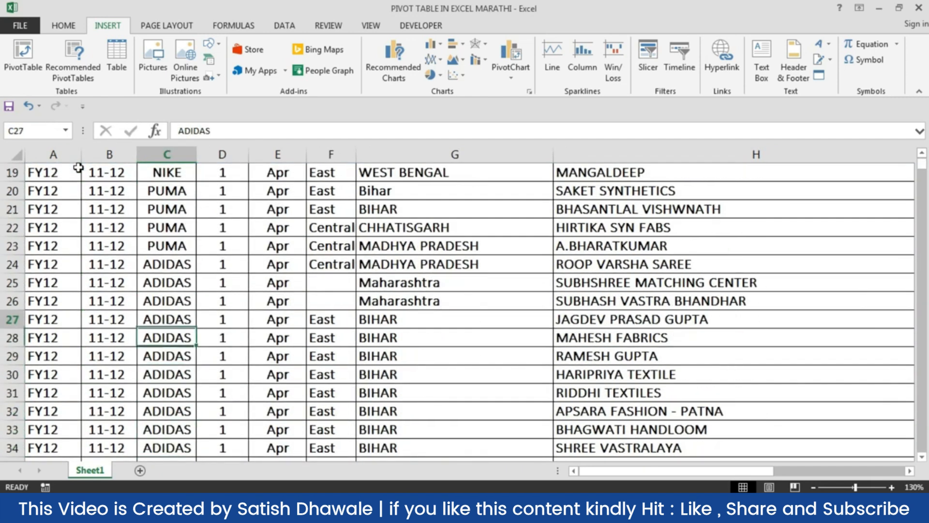
pyautogui.hotkey('ctrl', 'Up')
# - Review the remaining headers from WEEK to AMT and return to cell A1
pyautogui.press('Right')
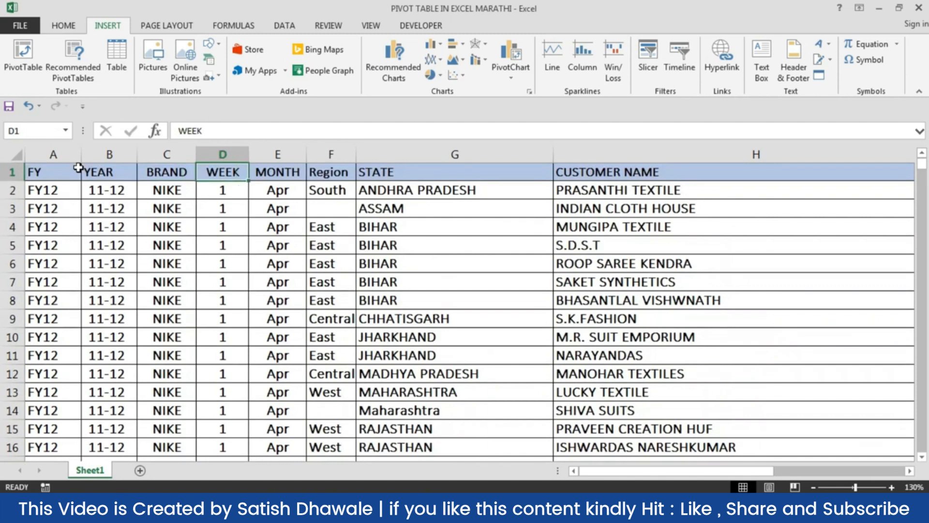
pyautogui.press('Right')
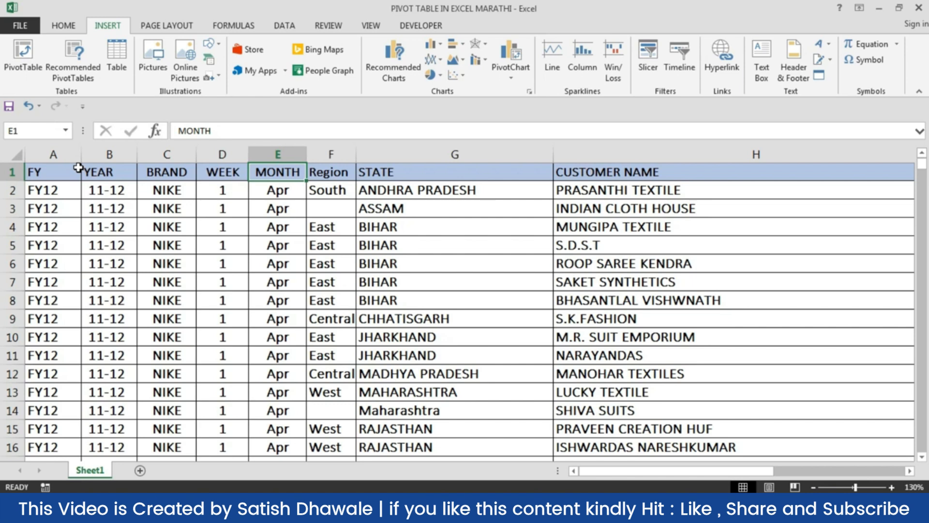
pyautogui.press('Right')
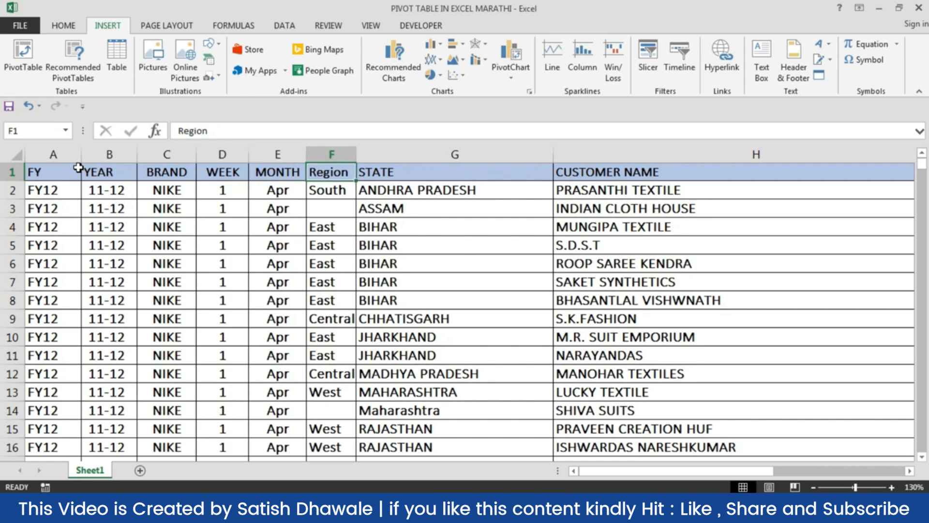
pyautogui.press('Right')
pyautogui.press('Right')
pyautogui.press('Right')
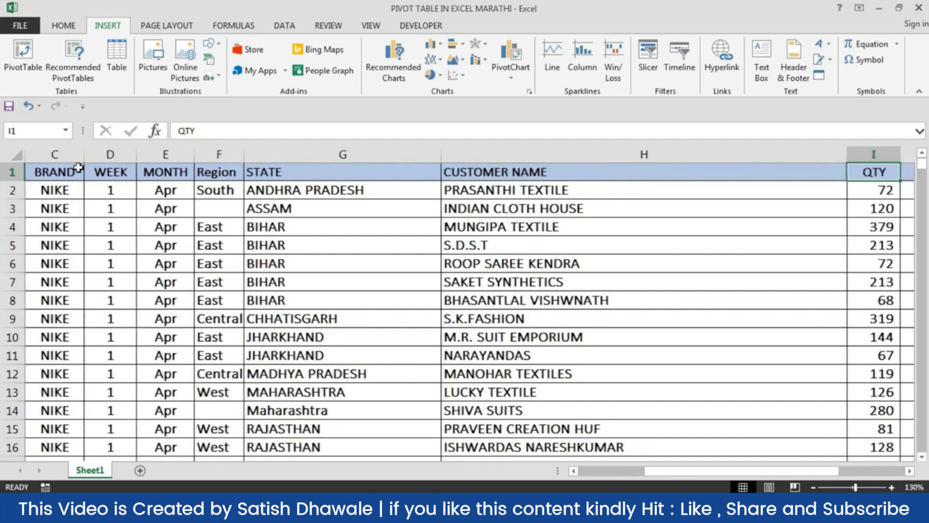
pyautogui.press('Right')
pyautogui.press('Left')
pyautogui.press('Left')
pyautogui.press('Left')
pyautogui.press('Left')
pyautogui.press('Left')
pyautogui.press('Left')
pyautogui.press('Left')
pyautogui.press('Left')
pyautogui.press('Left')
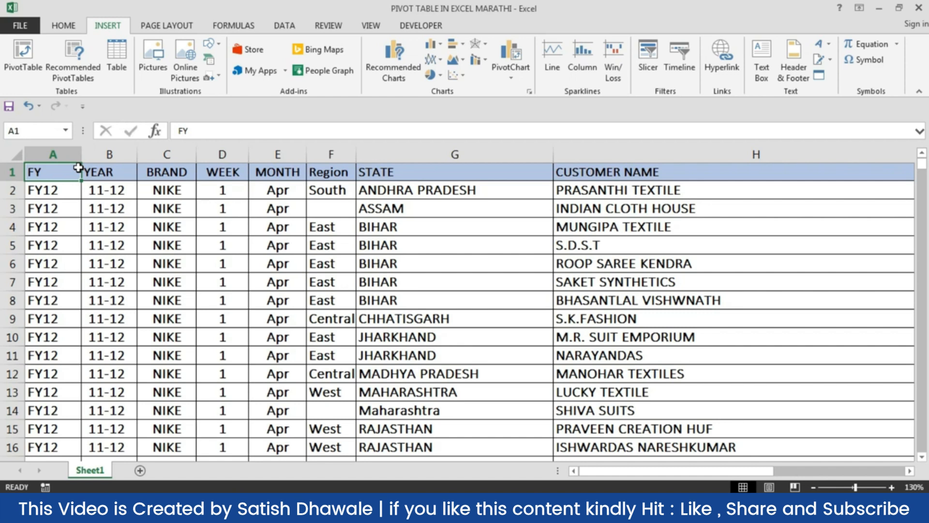
# - Examine how the brands repeat across the customer records in the first rows of the data
pyautogui.click(152, 226)
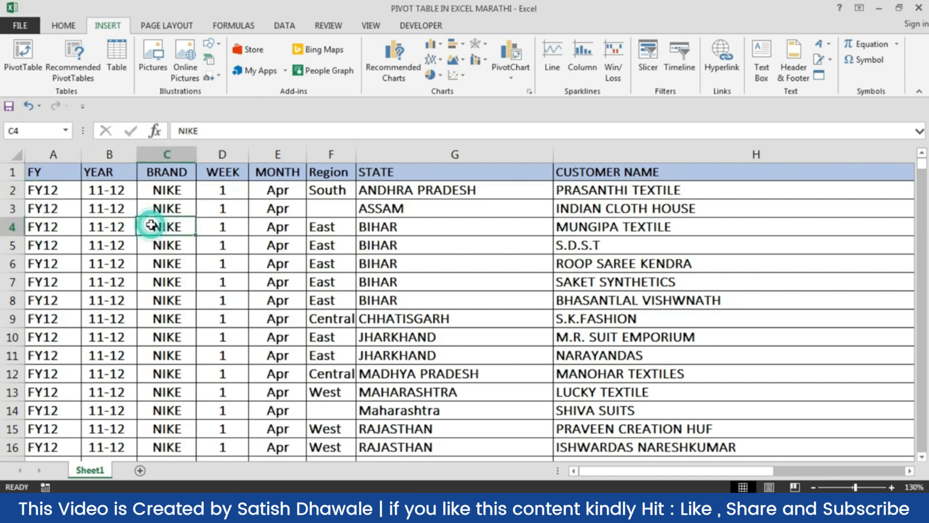
pyautogui.scroll(-4, 153, 225)
pyautogui.scroll(-1, 153, 226)
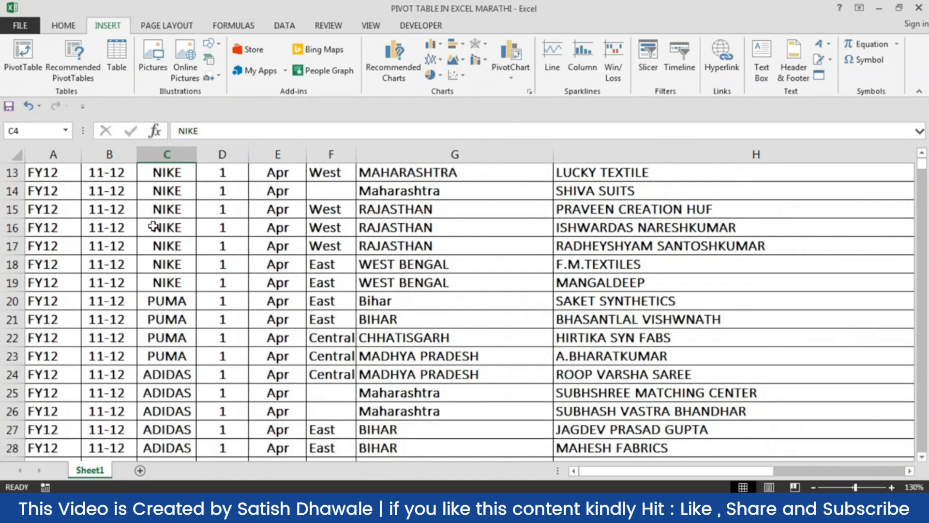
pyautogui.scroll(-5, 153, 226)
pyautogui.scroll(9, 162, 265)
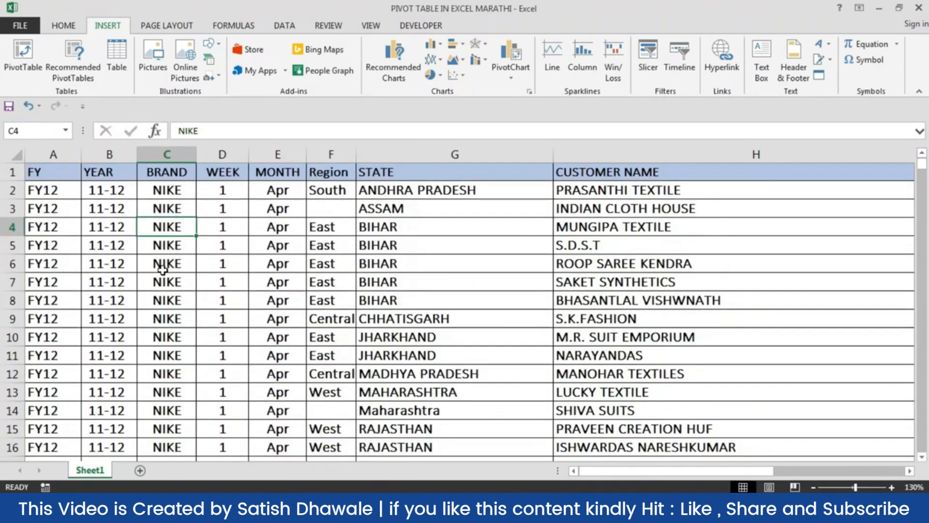
pyautogui.click(187, 188)
pyautogui.moveTo(570, 213); pyautogui.dragTo(785, 195)
pyautogui.click(765, 192)
pyautogui.moveTo(450, 261); pyautogui.dragTo(151, 235)
pyautogui.click(151, 237)
pyautogui.scroll(-9, 167, 281)
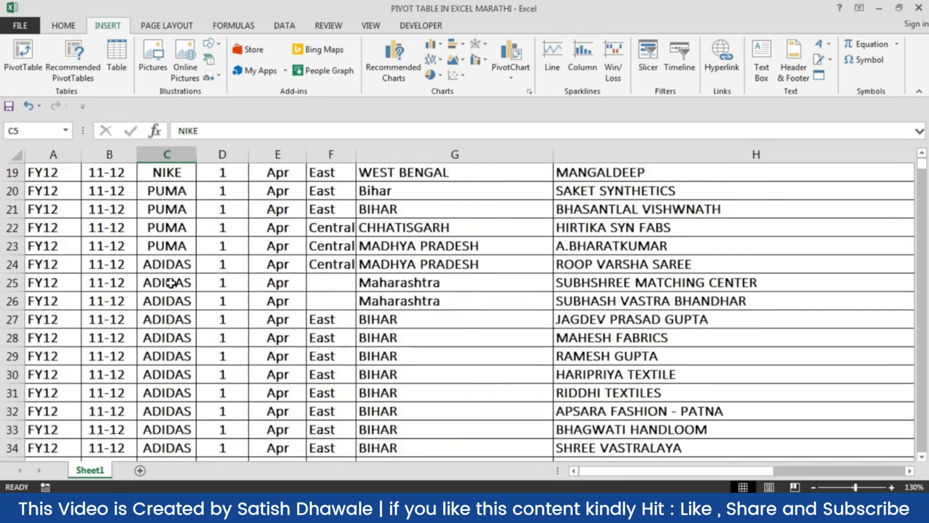
pyautogui.scroll(-5, 171, 291)
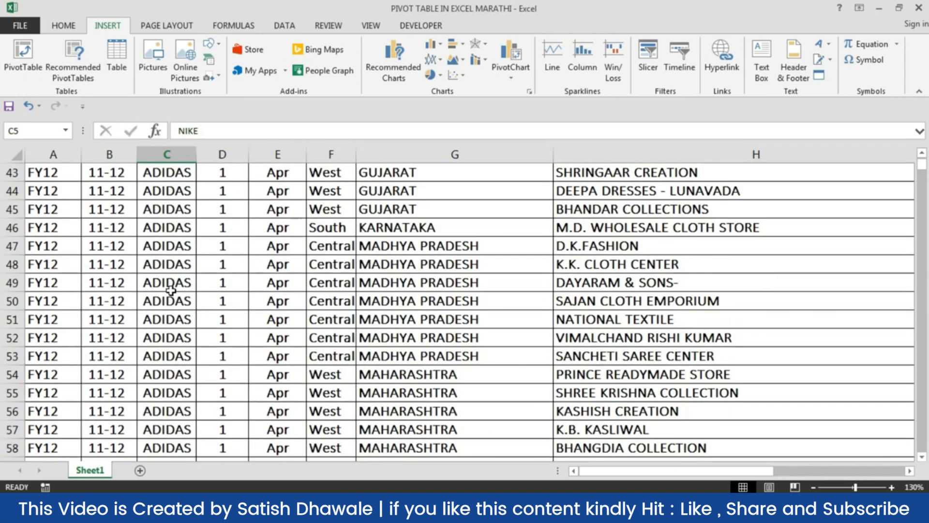
pyautogui.scroll(2, 170, 291)
pyautogui.scroll(12, 171, 291)
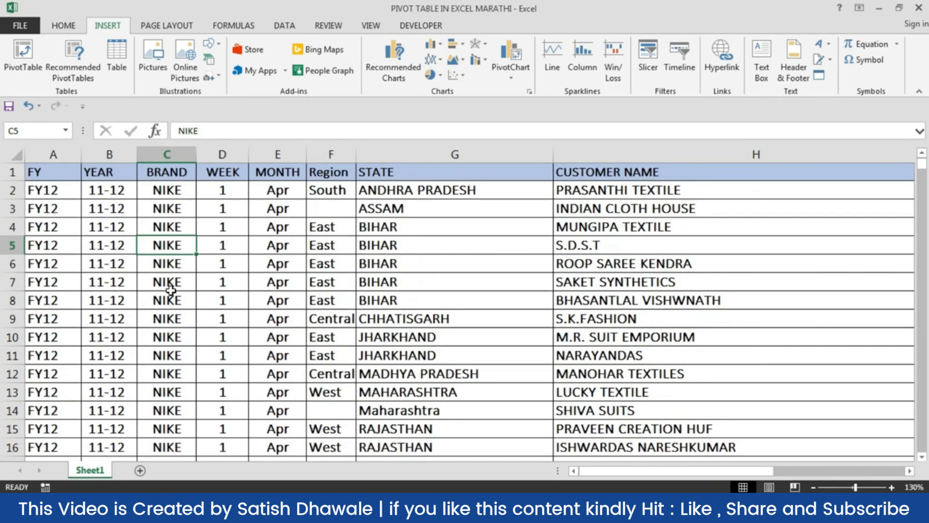
pyautogui.click(174, 173)
pyautogui.click(169, 189)
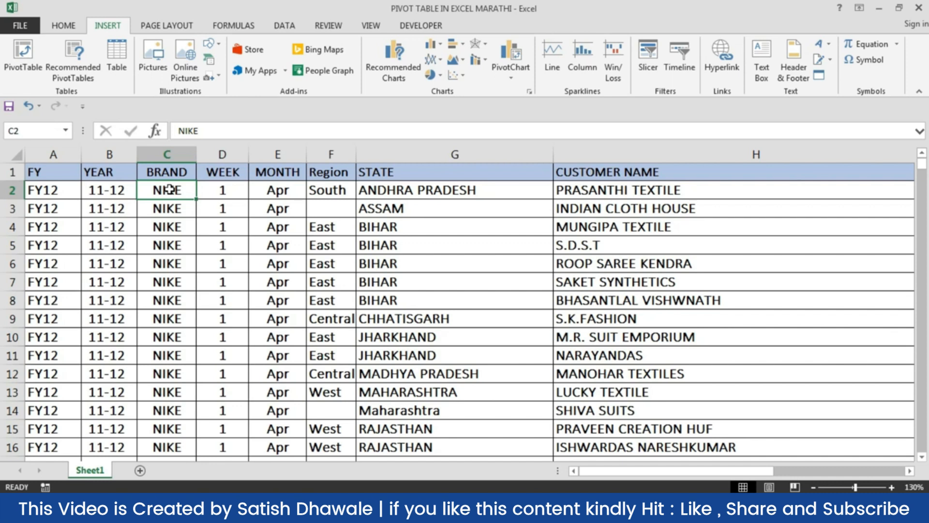
# - Select the entire data range from cell A1 to the last used cell in column J
pyautogui.click(46, 170)
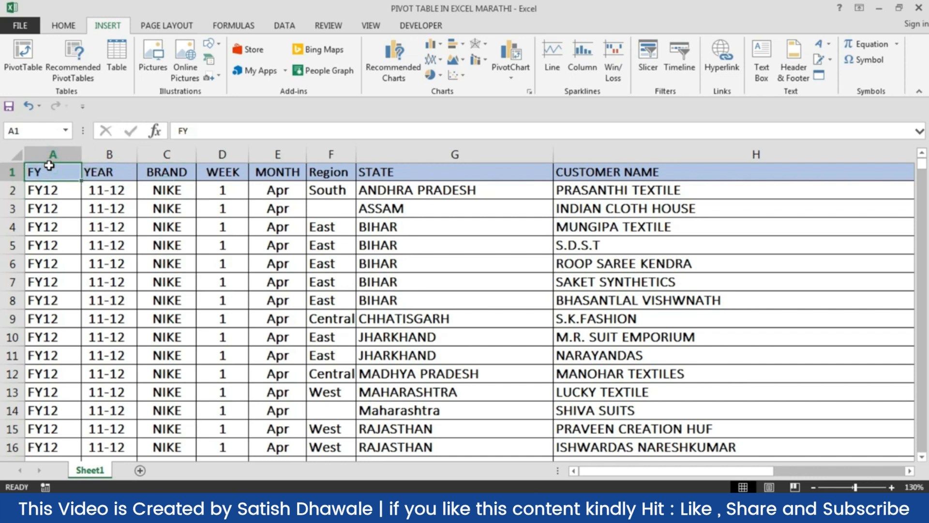
pyautogui.hotkey('ctrl', 'shift', 'End')
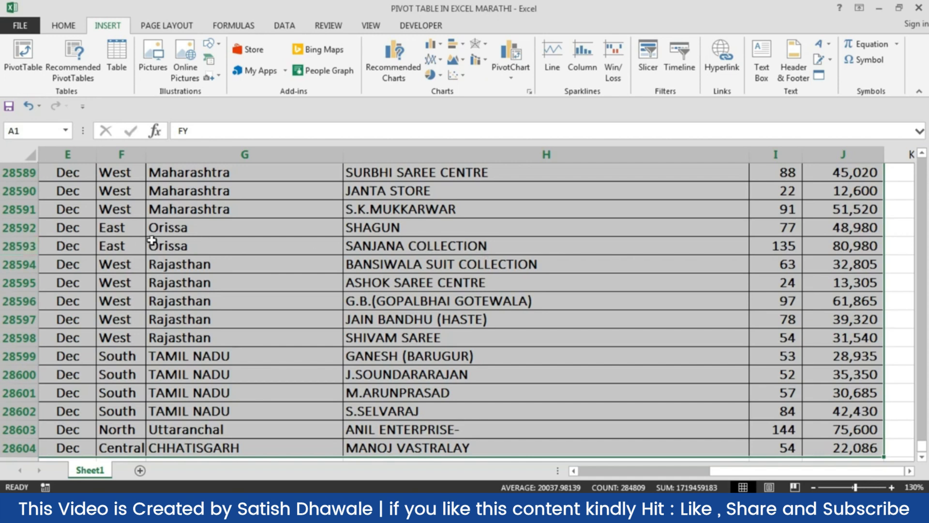
pyautogui.scroll(20, 172, 269)
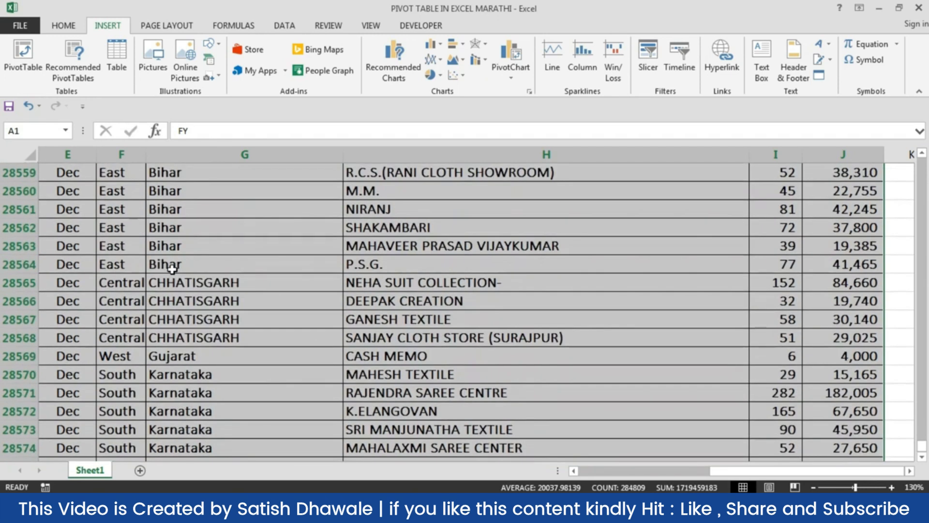
# - Look through the last rows of the selected sales data and return to the header row
pyautogui.scroll(20, 172, 269)
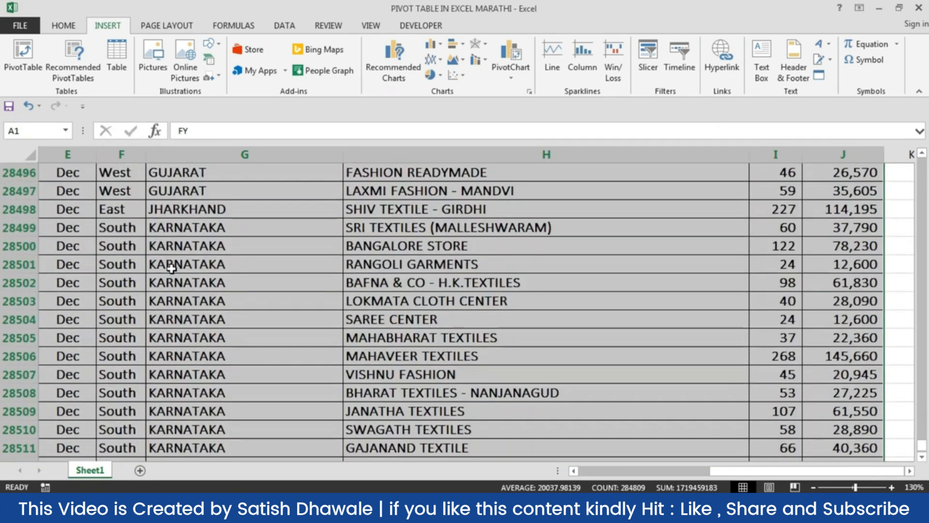
pyautogui.scroll(13, 171, 267)
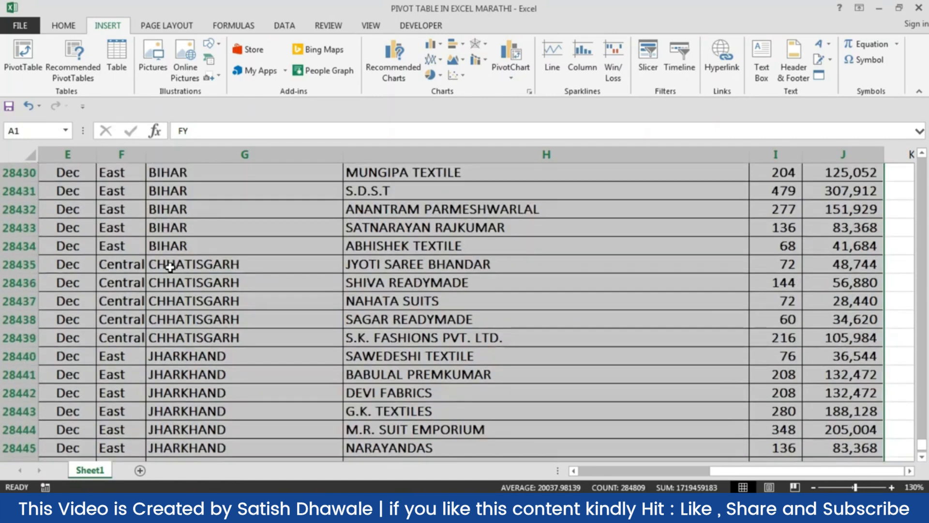
pyautogui.scroll(-3, 164, 265)
pyautogui.scroll(1, 132, 251)
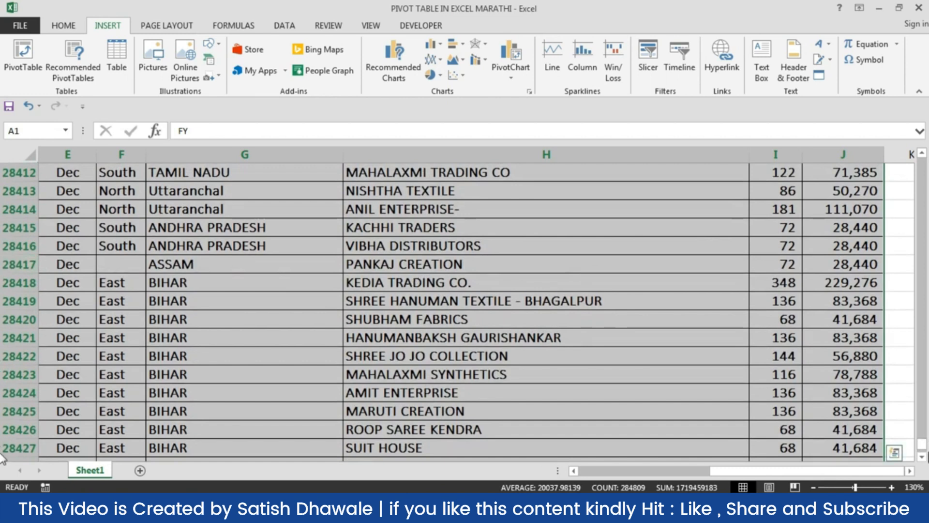
pyautogui.moveTo(921, 446); pyautogui.dragTo(922, 160)
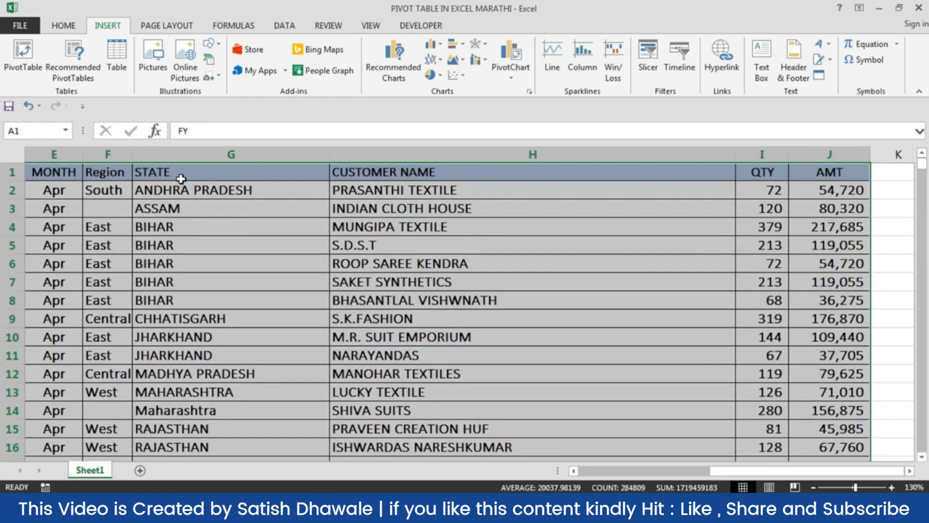
# - Insert an empty row above the header row of the sales data
pyautogui.click(56, 175)
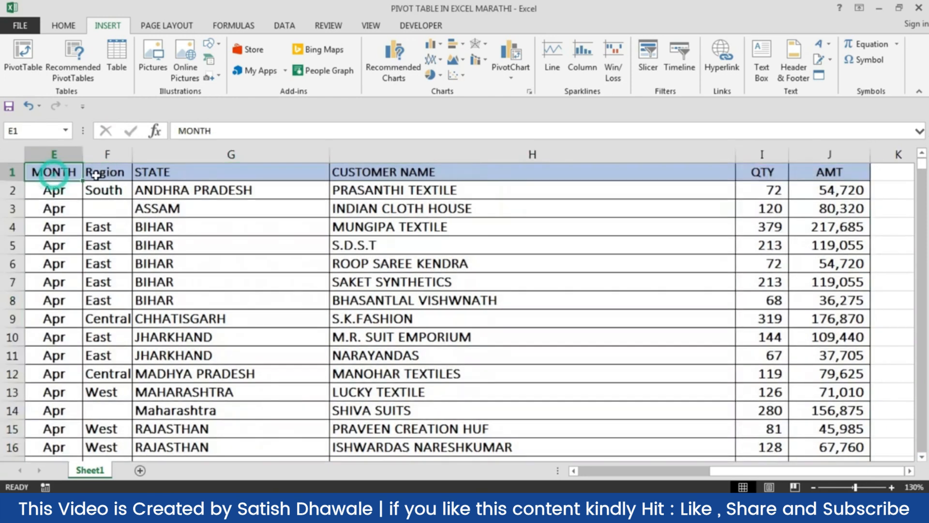
pyautogui.rightClick(11, 172)
pyautogui.click(32, 270)
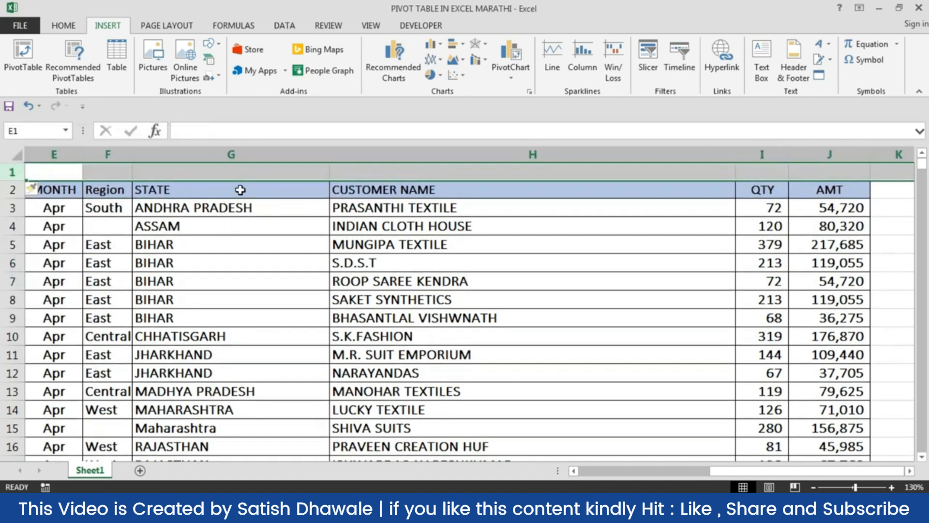
pyautogui.click(245, 175)
# - Merge and center the STATE and CUSTOMER NAME header cells into one cell, keeping only the first value
pyautogui.moveTo(266, 188); pyautogui.dragTo(401, 186)
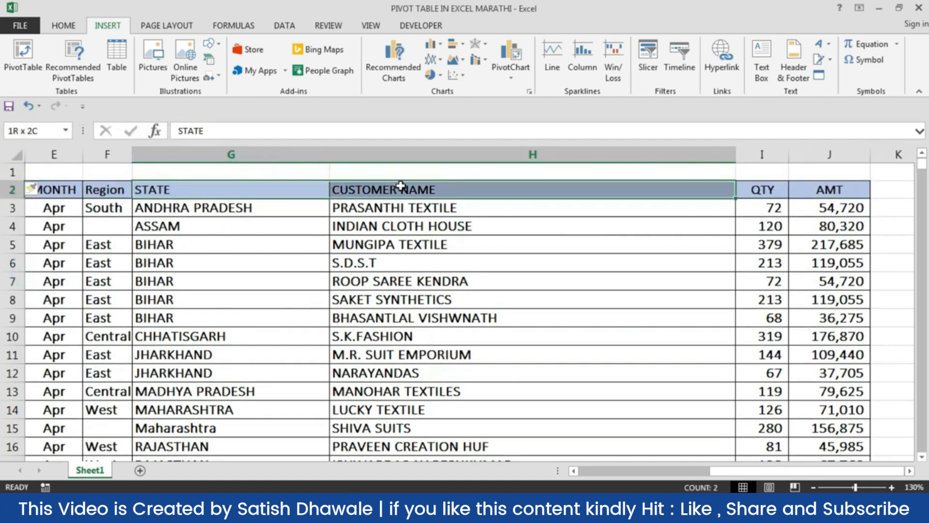
pyautogui.click(64, 26)
pyautogui.click(372, 71)
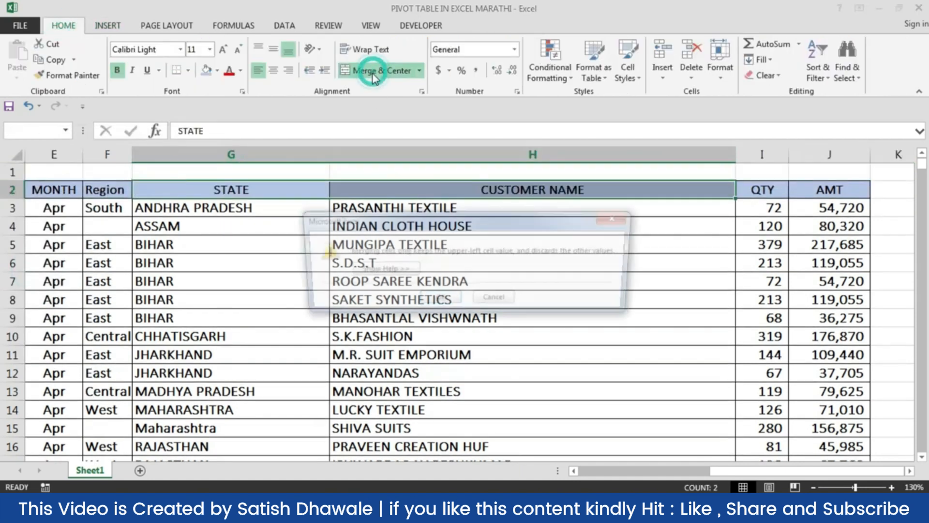
pyautogui.click(436, 297)
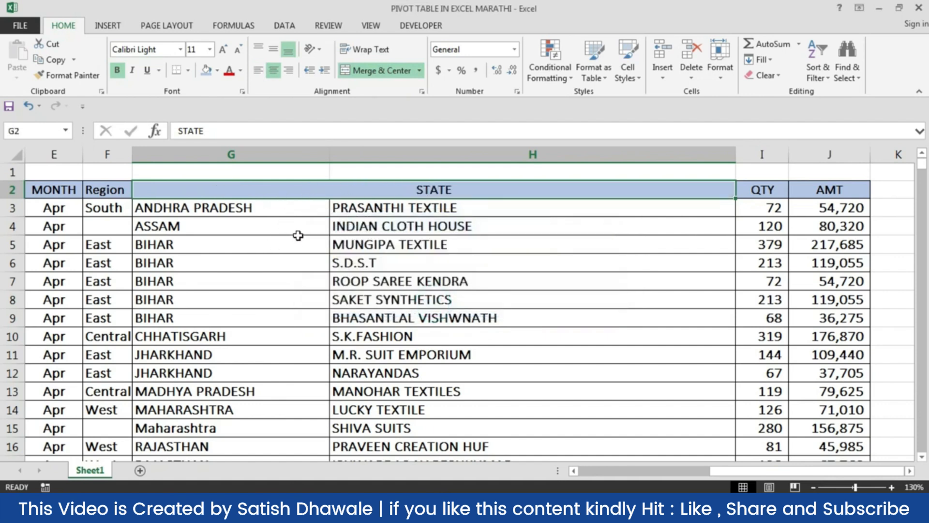
# - Undo the header merge and the row insertion, ending on the STATE header cell
pyautogui.hotkey('ctrl', 'z')
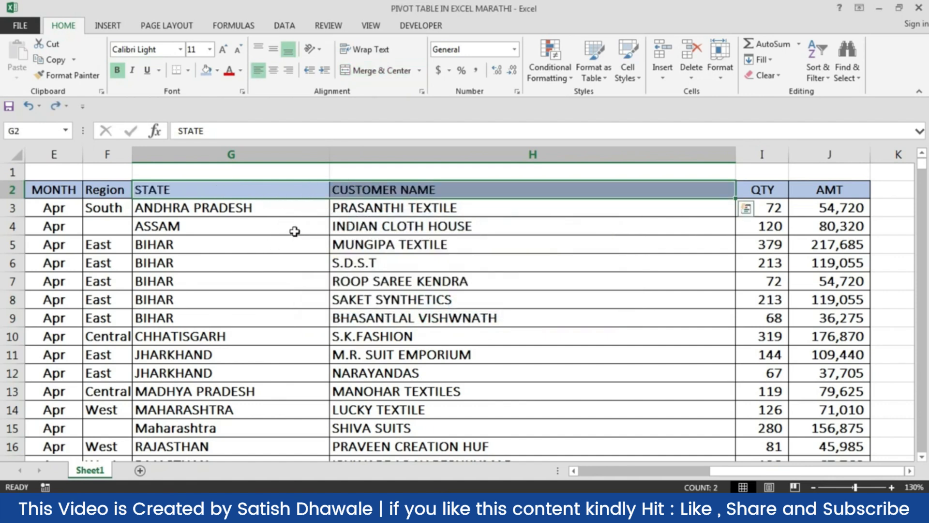
pyautogui.hotkey('ctrl', 'z')
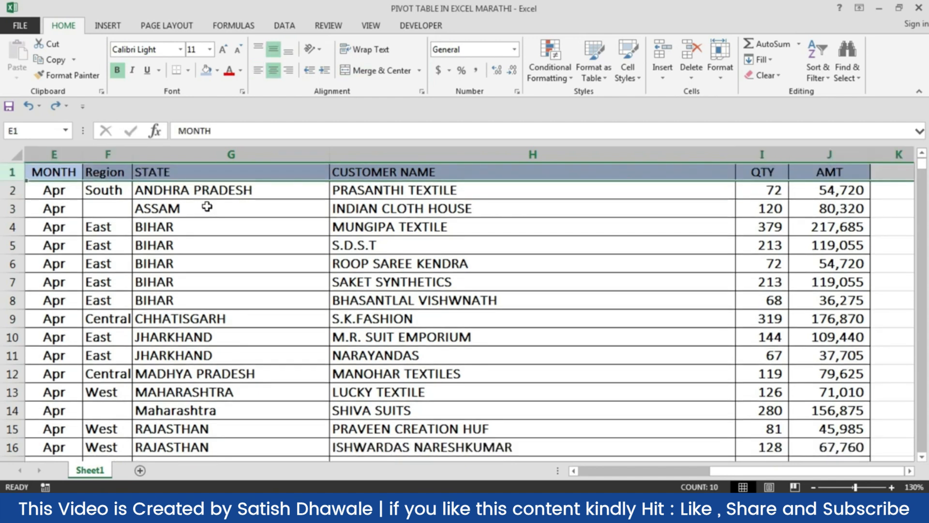
pyautogui.click(261, 172)
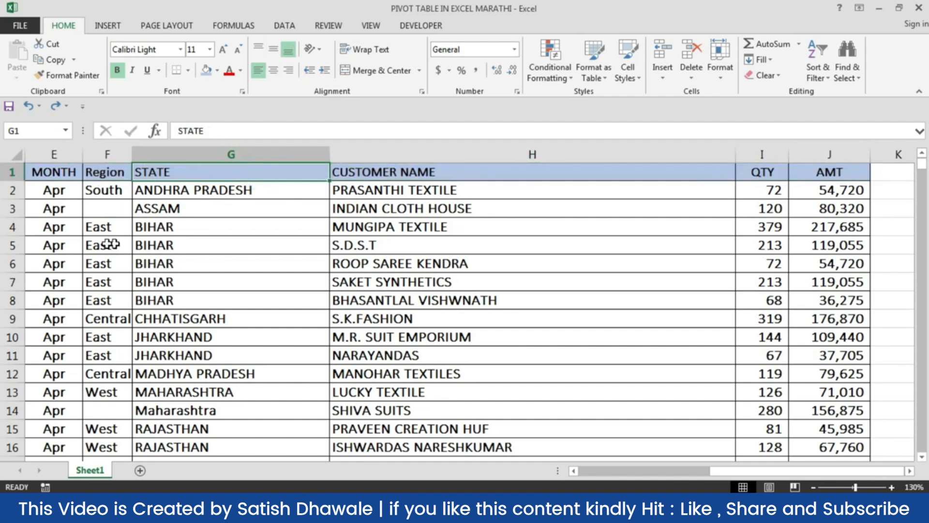
# - Clear the contents of row 8 and undo the deletion
pyautogui.click(12, 300)
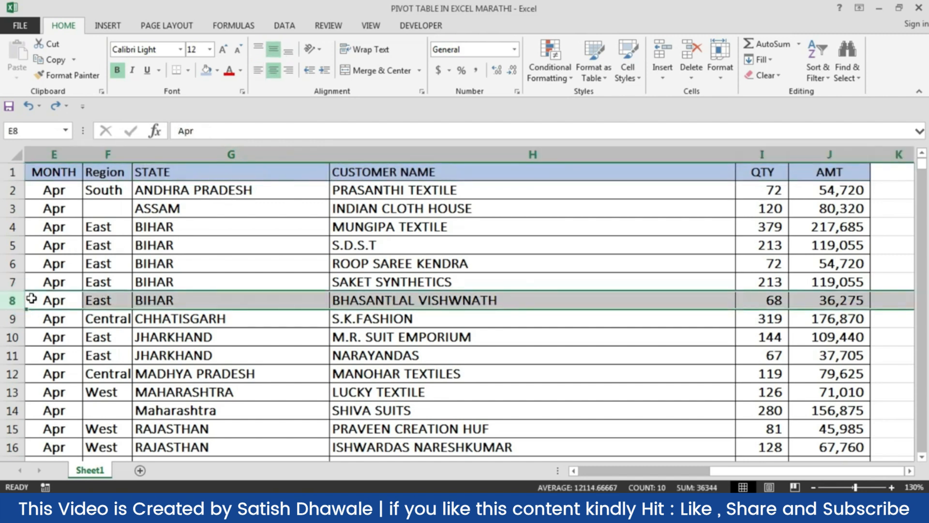
pyautogui.press('Delete')
pyautogui.hotkey('ctrl', 'z')
pyautogui.click(54, 244)
# - Select the entire sales data range, starting from the MONTH header cell
pyautogui.click(62, 179)
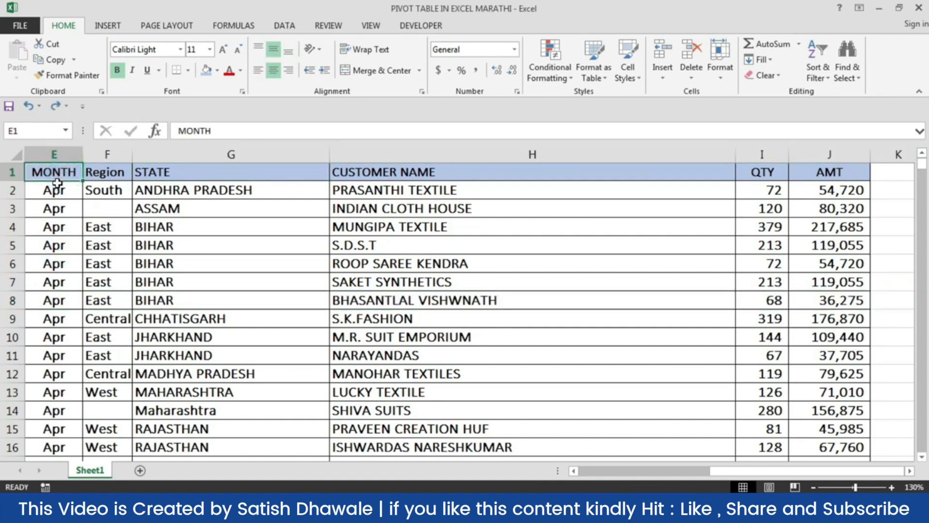
pyautogui.hotkey('ctrl', 'a')
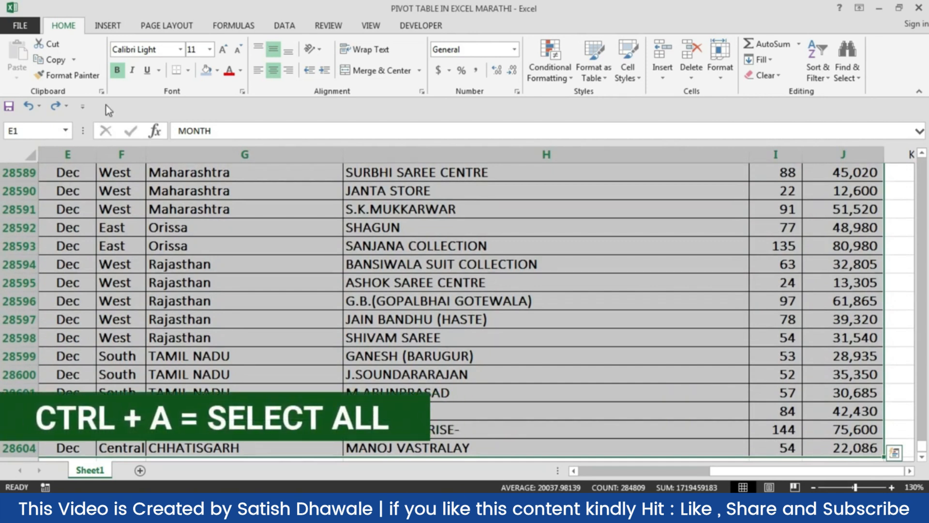
# - Open the PivotTable creation settings for the selected data twice, cancelling each time
pyautogui.click(101, 24)
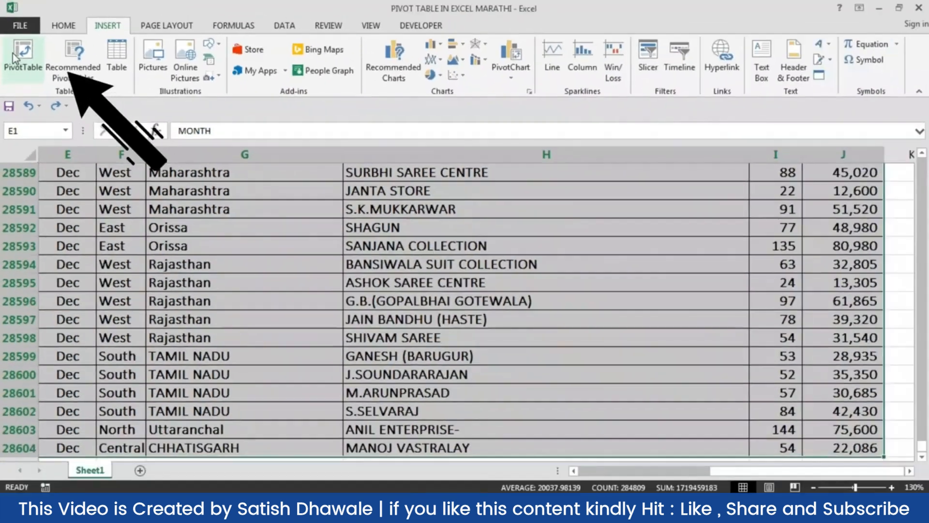
pyautogui.click(20, 54)
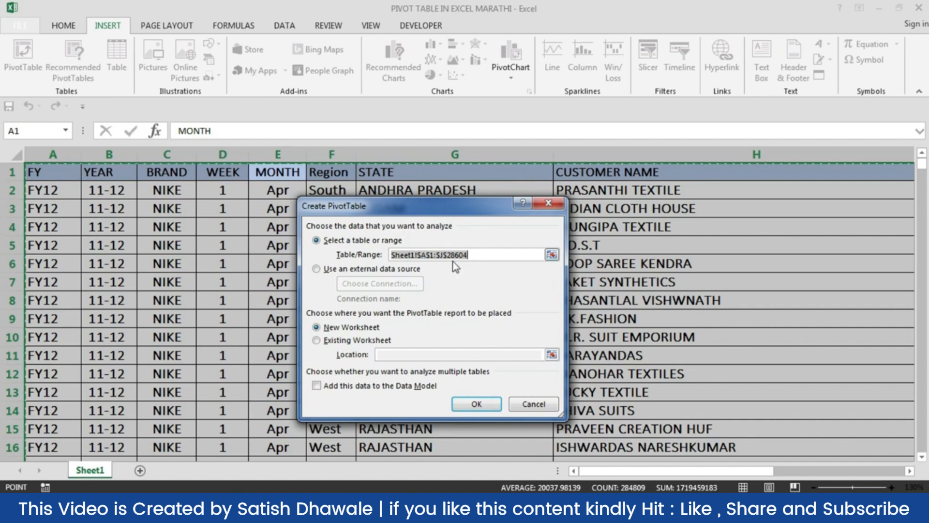
pyautogui.press('Escape')
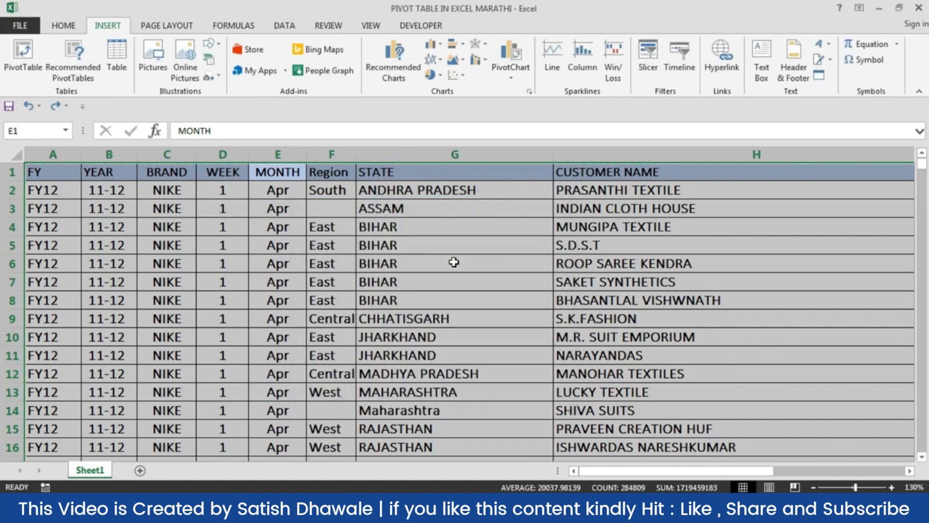
pyautogui.press('alt')
pyautogui.press('n')
pyautogui.press('v')
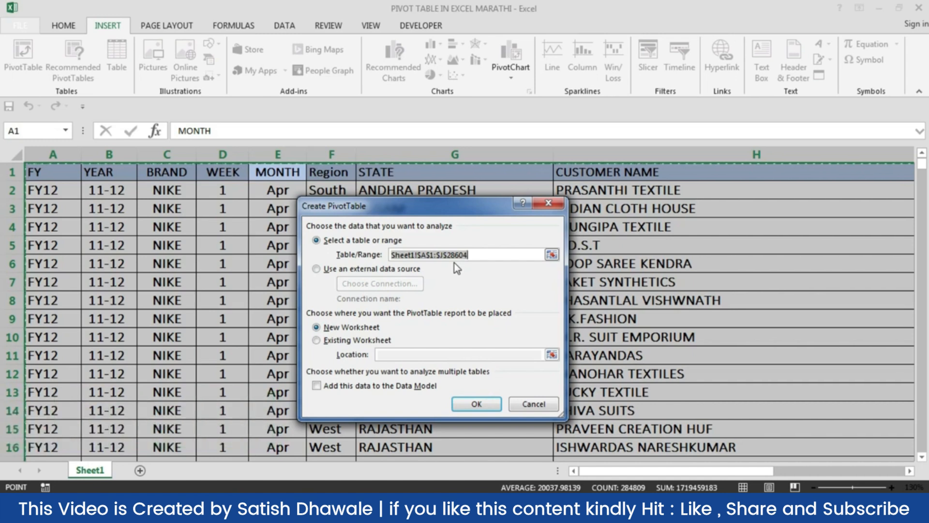
pyautogui.press('Escape')
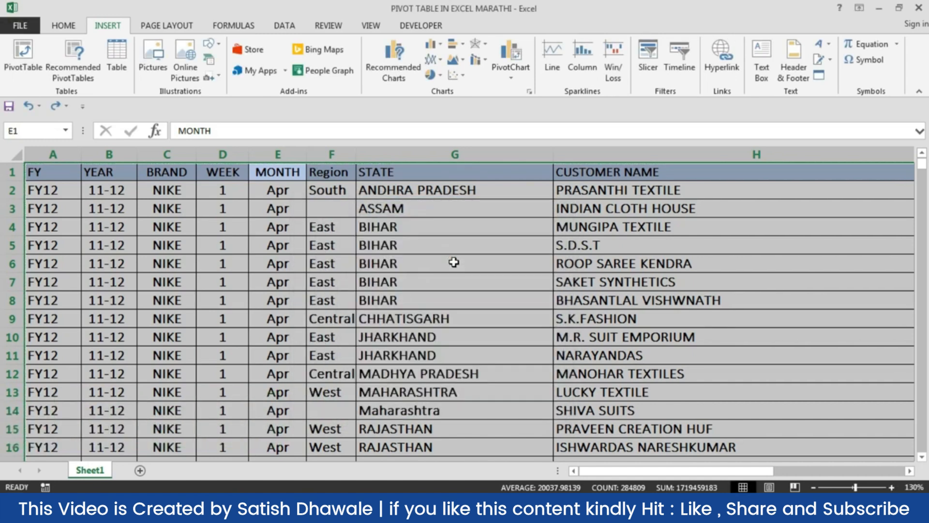
# - Start creating a PivotTable from the selected range Sheet1!$A$1:$J$28604
pyautogui.press('alt')
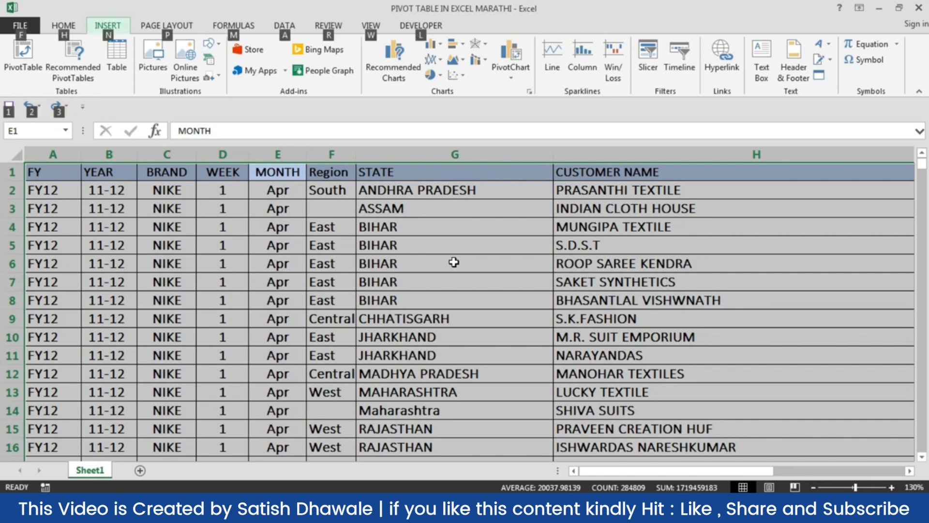
pyautogui.press('n')
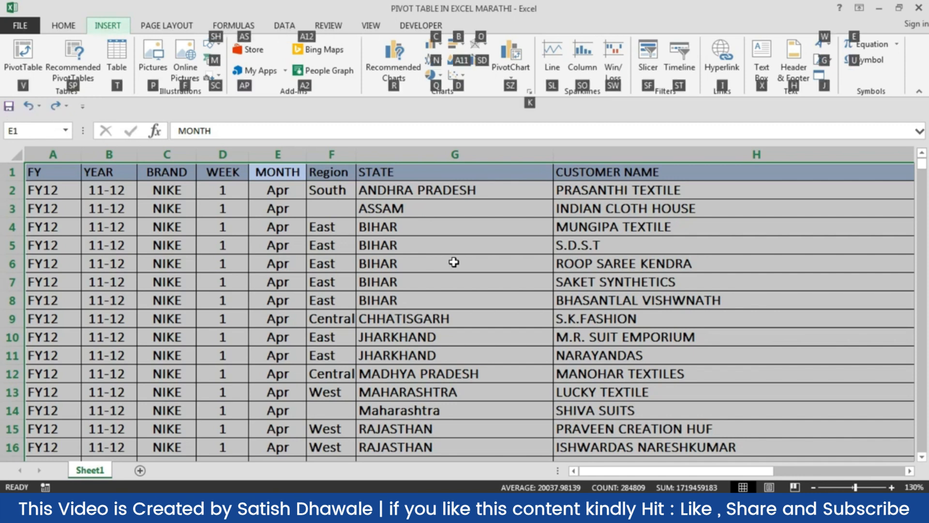
pyautogui.press('v')
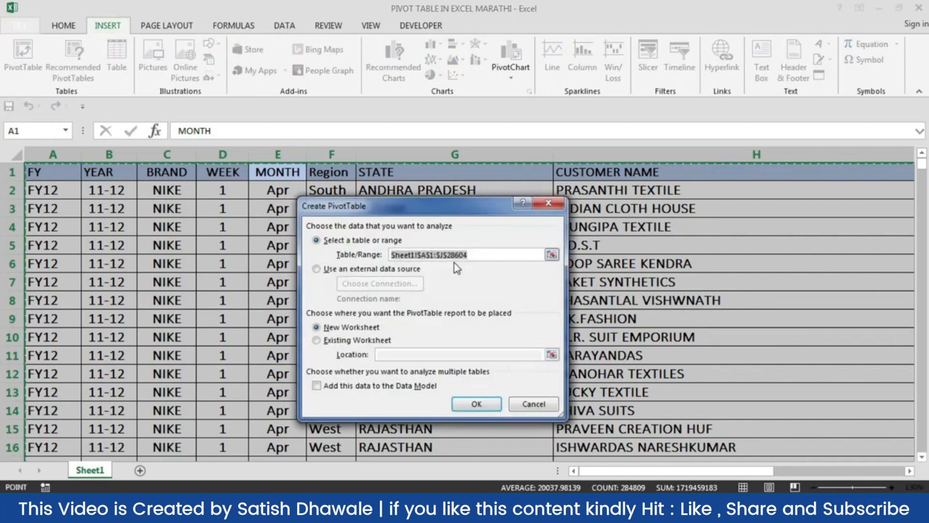
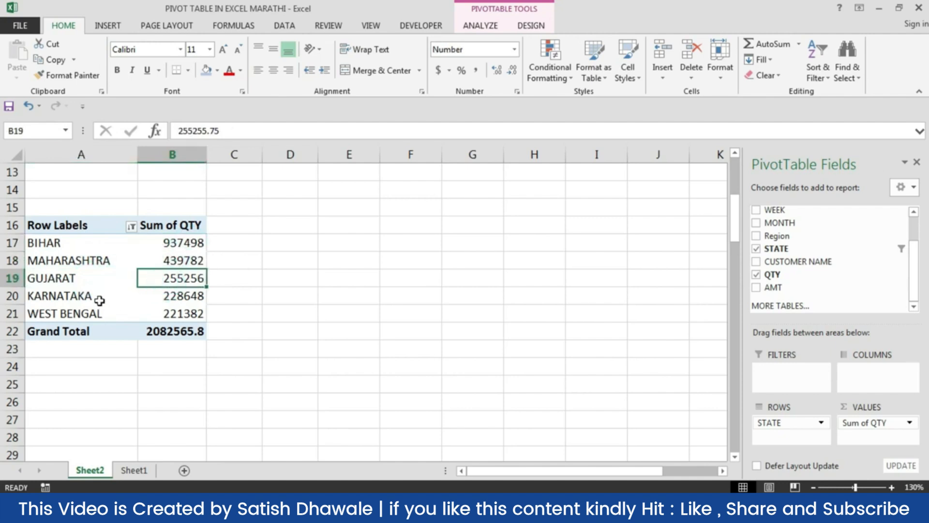
# - Sort the five states' Sum of QTY values in the lower pivot table from largest to smallest
pyautogui.click(95, 313)
pyautogui.click(177, 313)
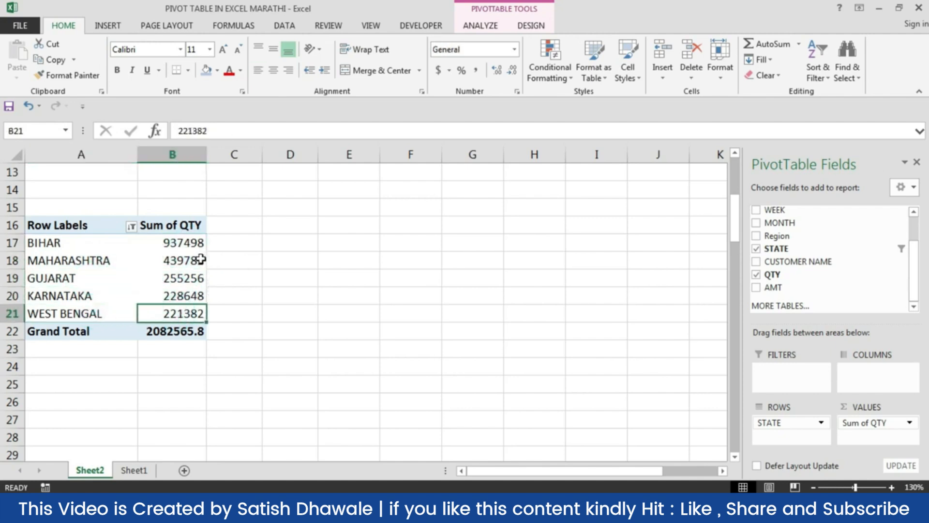
pyautogui.click(123, 226)
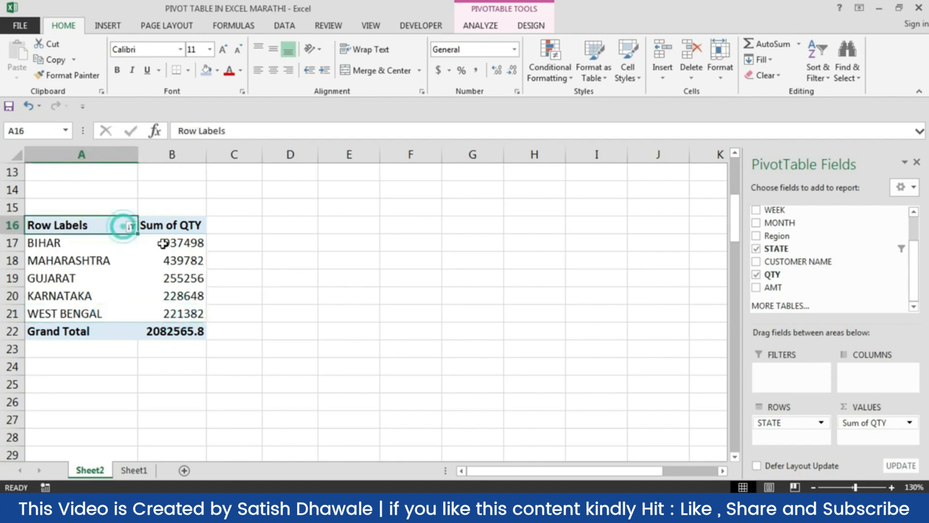
pyautogui.moveTo(187, 242); pyautogui.dragTo(196, 313)
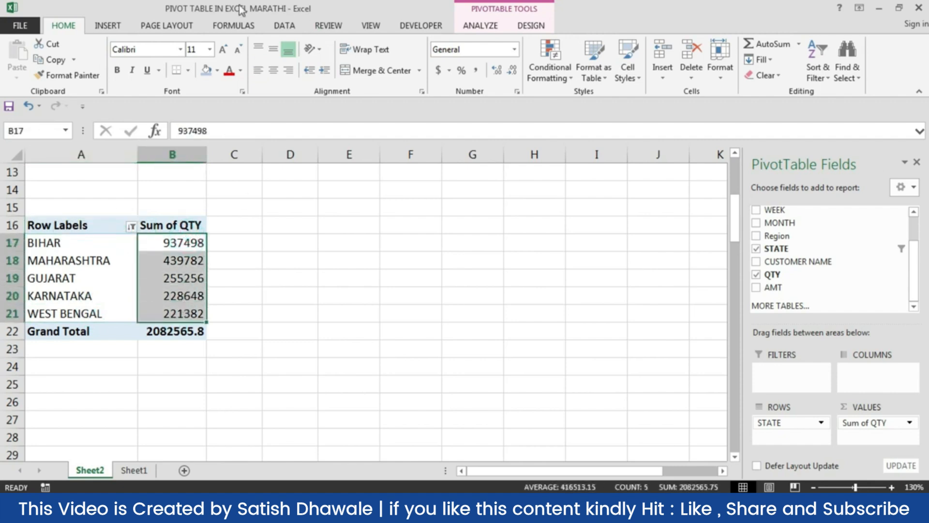
pyautogui.click(284, 26)
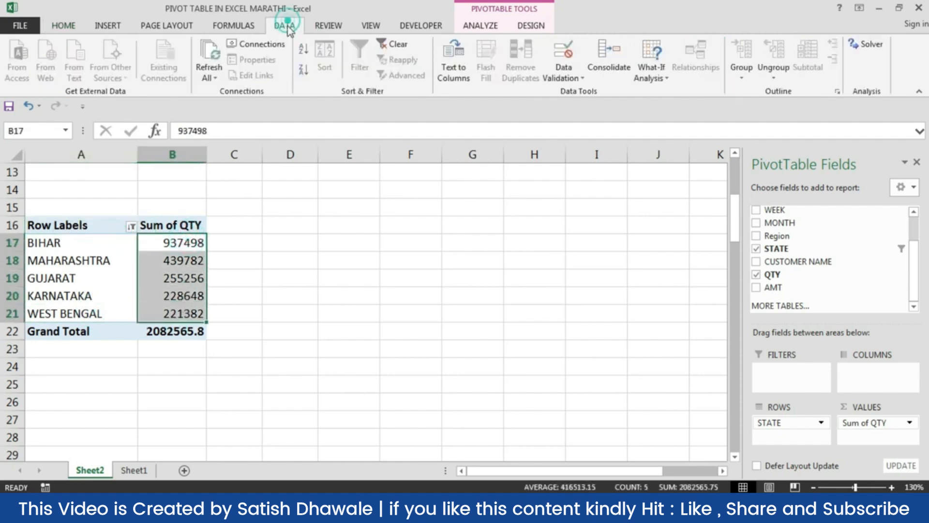
pyautogui.click(302, 72)
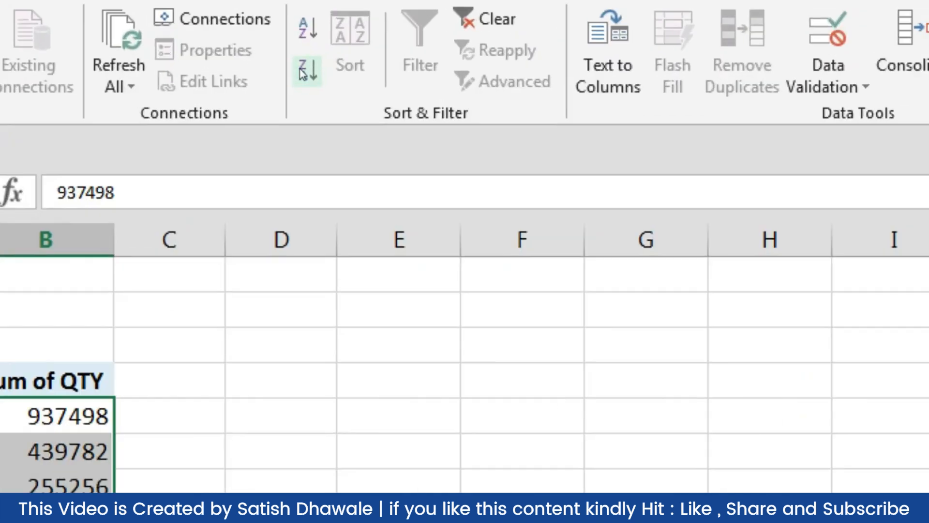
# - Check the sort and filter options applied to the Row Labels of the lower pivot table
pyautogui.click(75, 240)
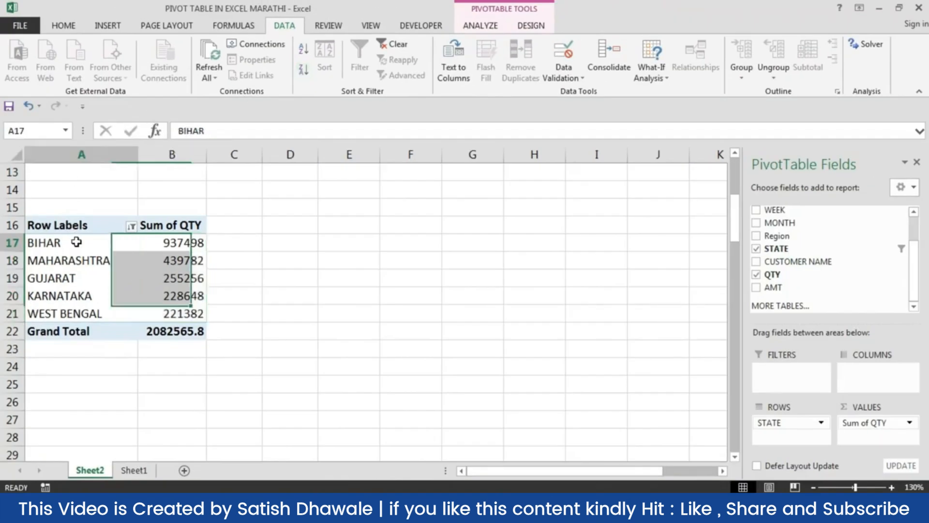
pyautogui.click(81, 226)
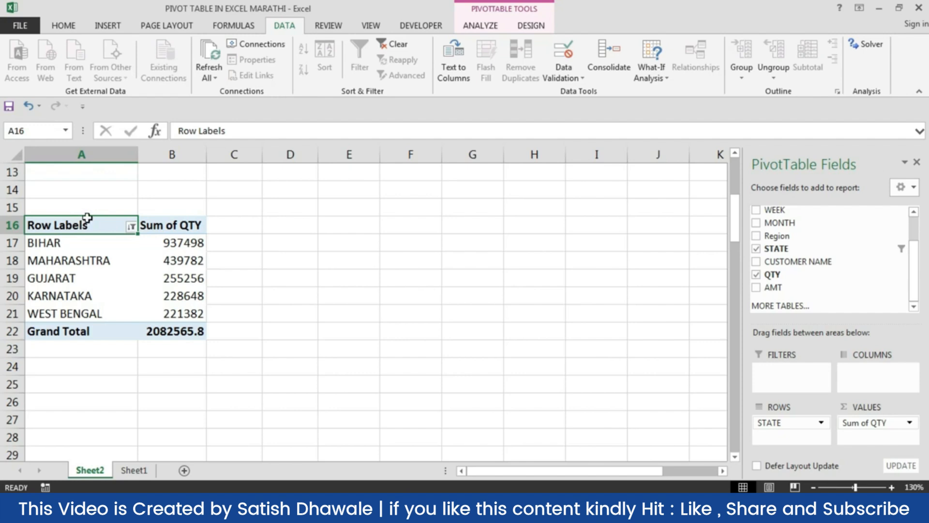
pyautogui.click(131, 226)
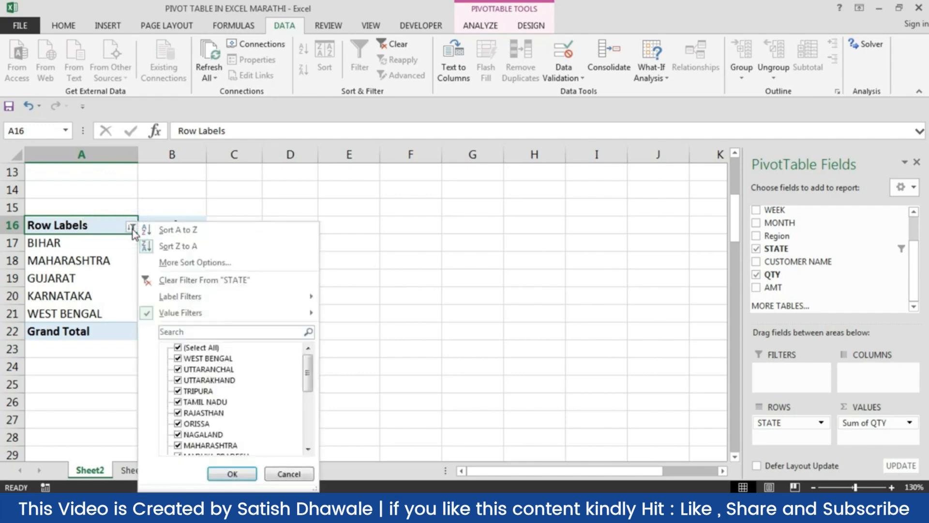
pyautogui.click(133, 229)
pyautogui.click(74, 245)
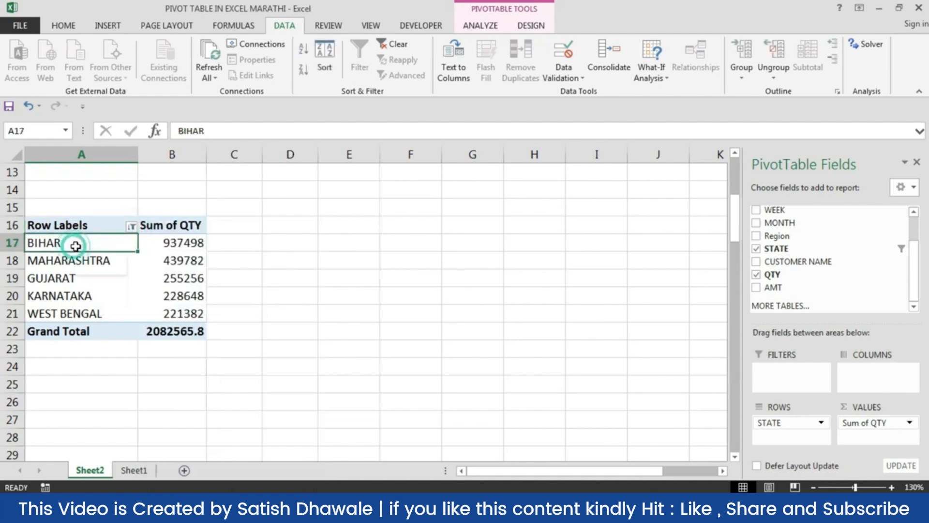
# - Select the empty cells A13:B15 above the lower pivot table
pyautogui.scroll(1, 255, 296)
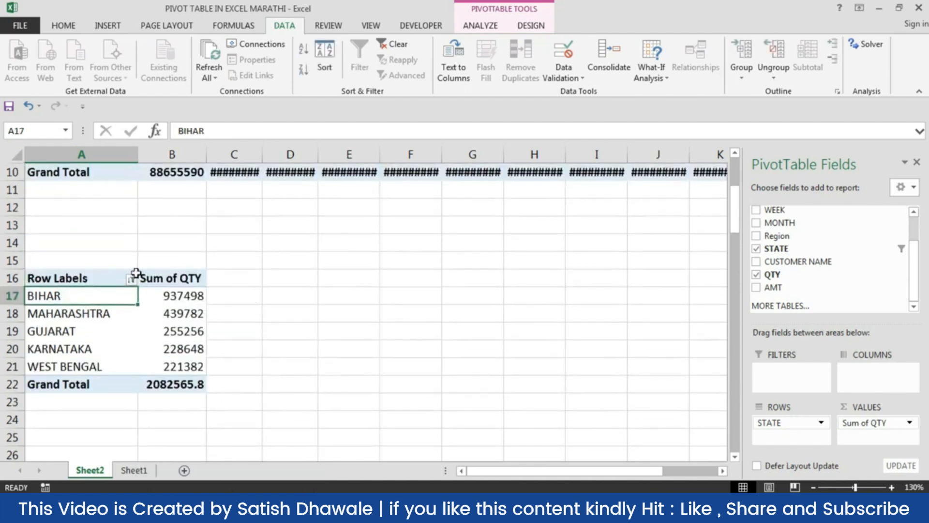
pyautogui.moveTo(72, 219); pyautogui.dragTo(170, 253)
pyautogui.scroll(1, 171, 258)
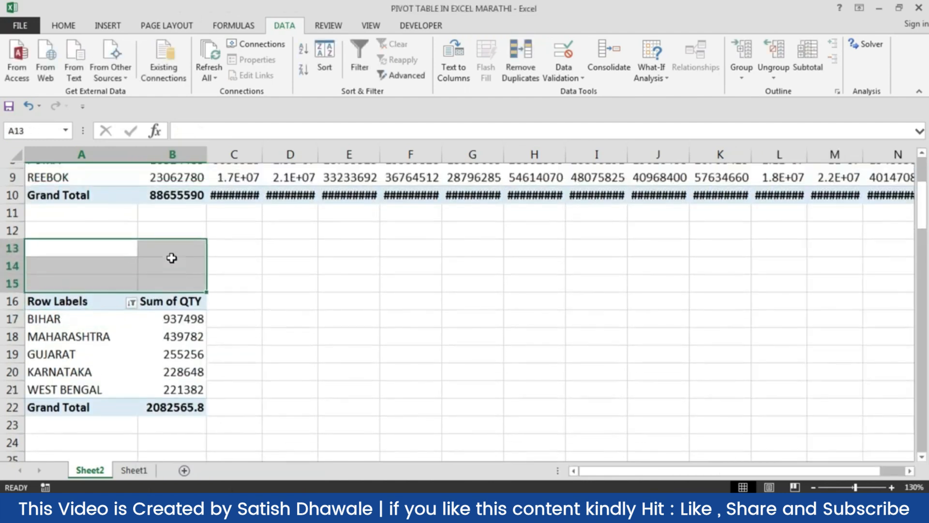
# - In the upper brand pivot table, move MONTH from columns to the report filter and add Region as the column field
pyautogui.scroll(3, 172, 258)
pyautogui.click(172, 257)
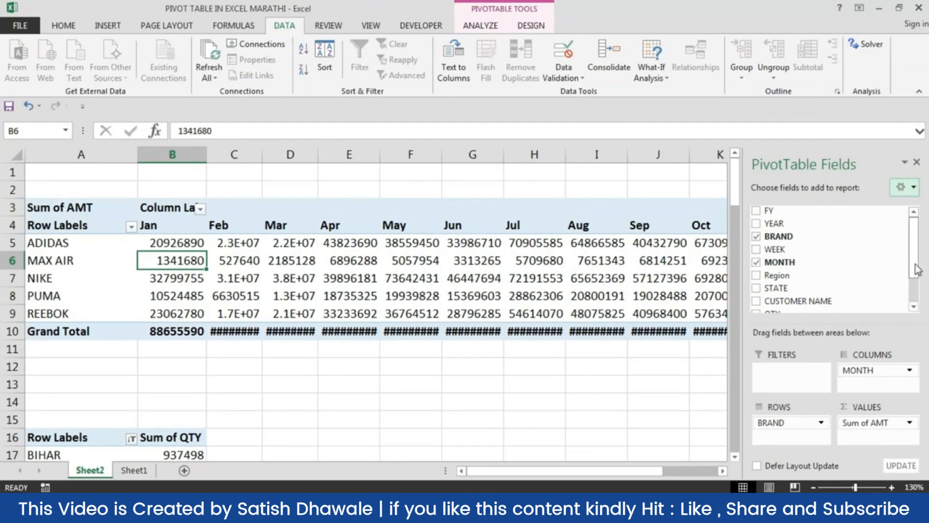
pyautogui.scroll(-2, 914, 268)
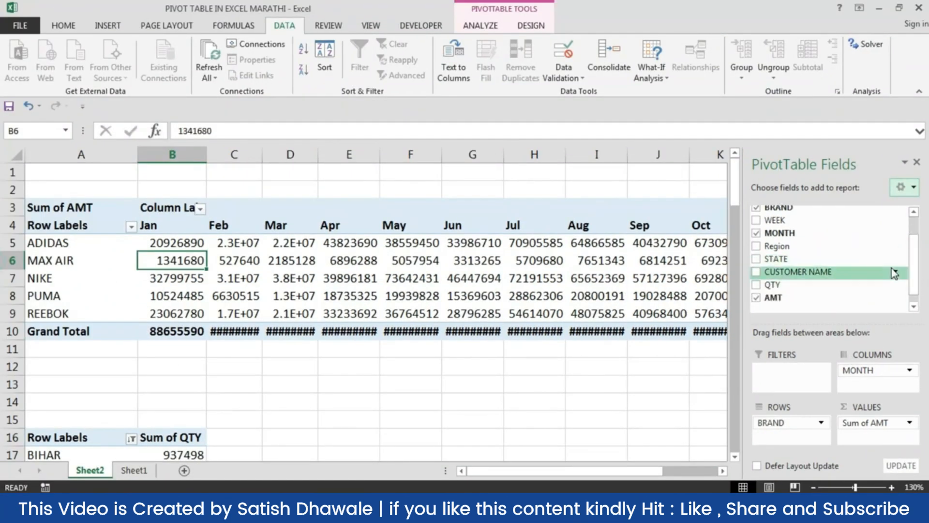
pyautogui.moveTo(873, 372); pyautogui.dragTo(782, 380)
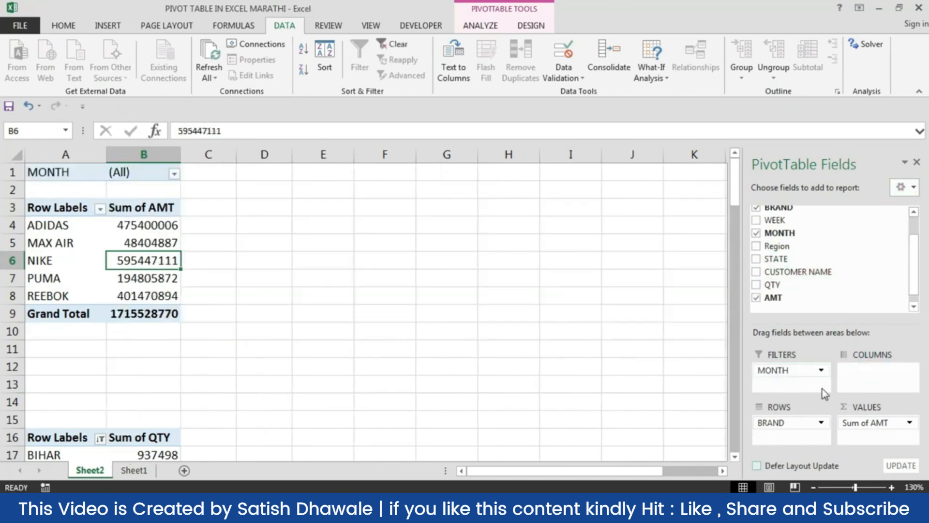
pyautogui.click(137, 177)
pyautogui.moveTo(784, 246); pyautogui.dragTo(878, 379)
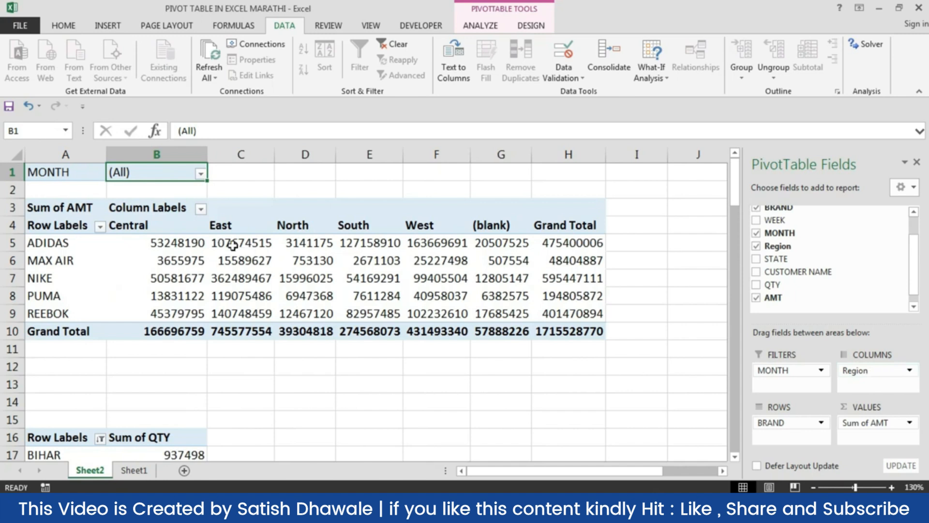
# - Filter the upper pivot table by MONTH to Jan, Mar and May, and select its values B5:H10
pyautogui.click(200, 174)
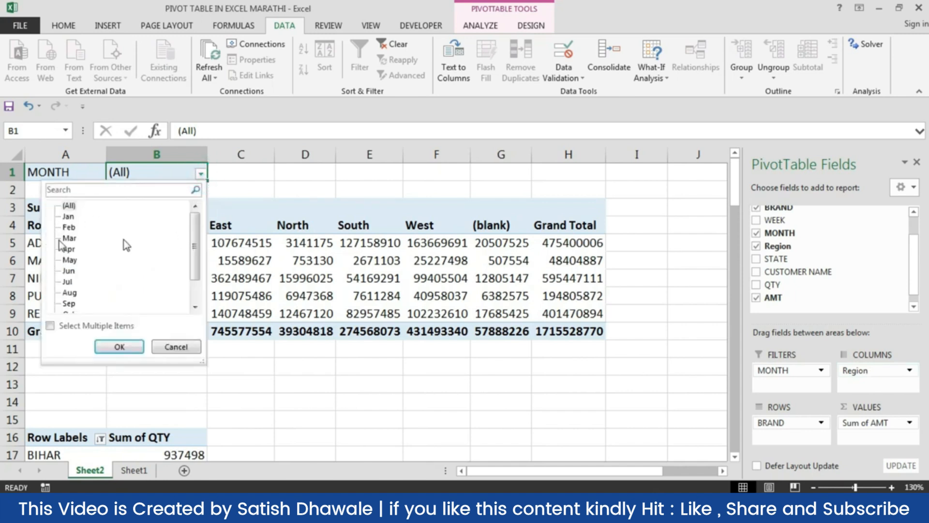
pyautogui.click(50, 325)
pyautogui.click(74, 205)
pyautogui.click(74, 216)
pyautogui.click(73, 237)
pyautogui.click(68, 261)
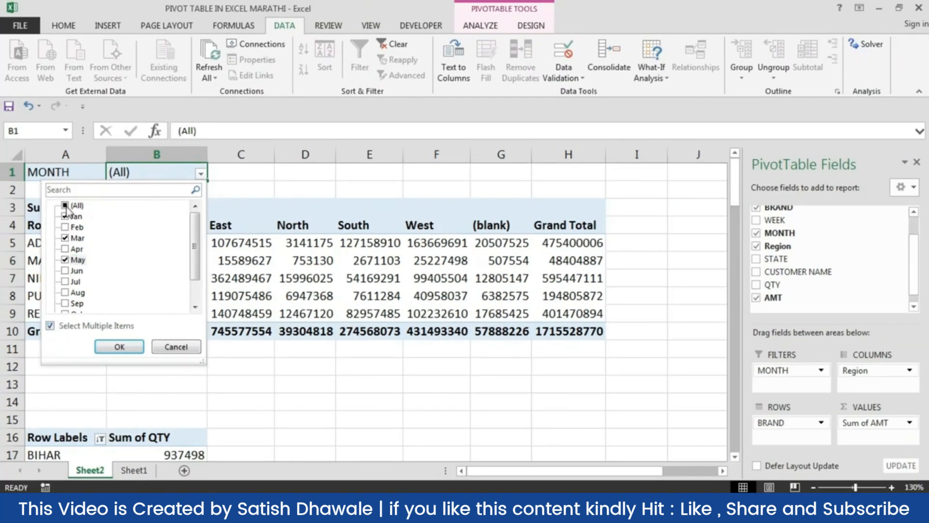
pyautogui.click(118, 346)
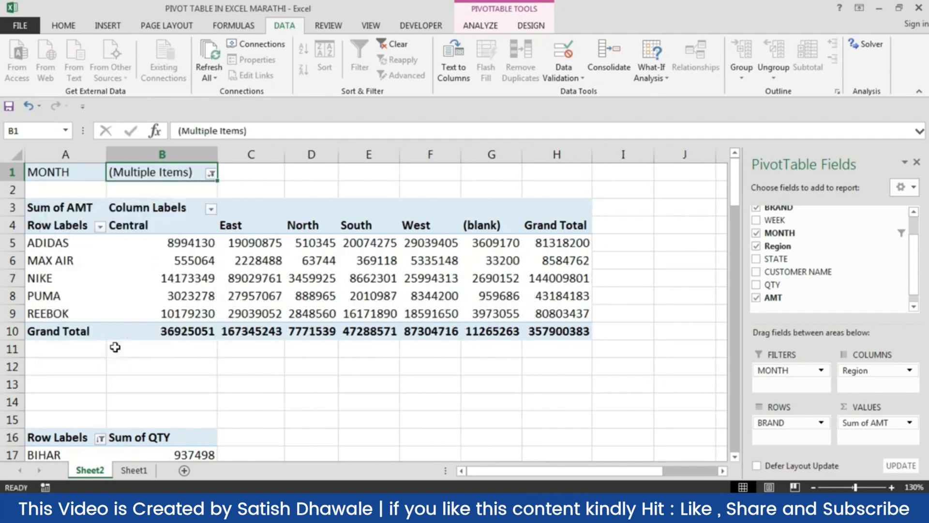
pyautogui.click(172, 245)
pyautogui.moveTo(325, 300); pyautogui.dragTo(571, 331)
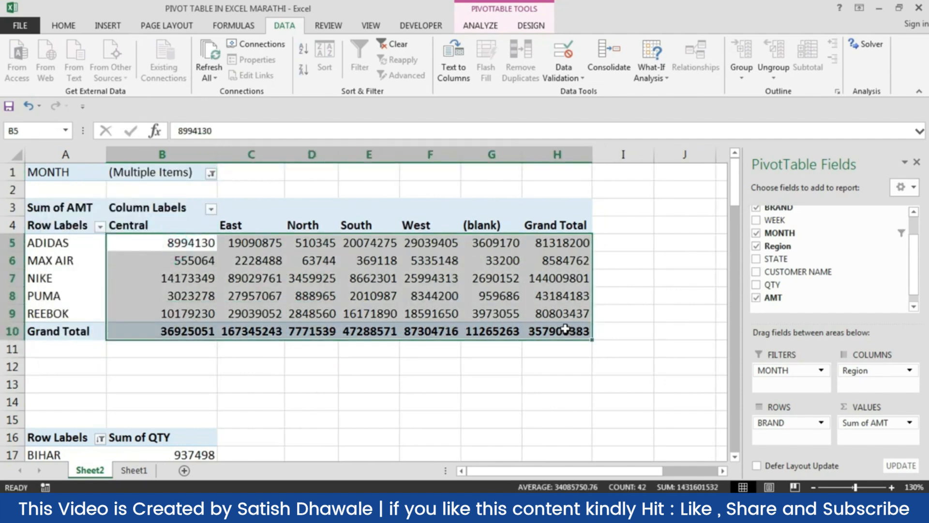
pyautogui.keyDown('ctrl'); pyautogui.click(184, 165); pyautogui.keyUp('ctrl')
# - Reset the MONTH filter of the upper pivot table to include all months
pyautogui.click(196, 174)
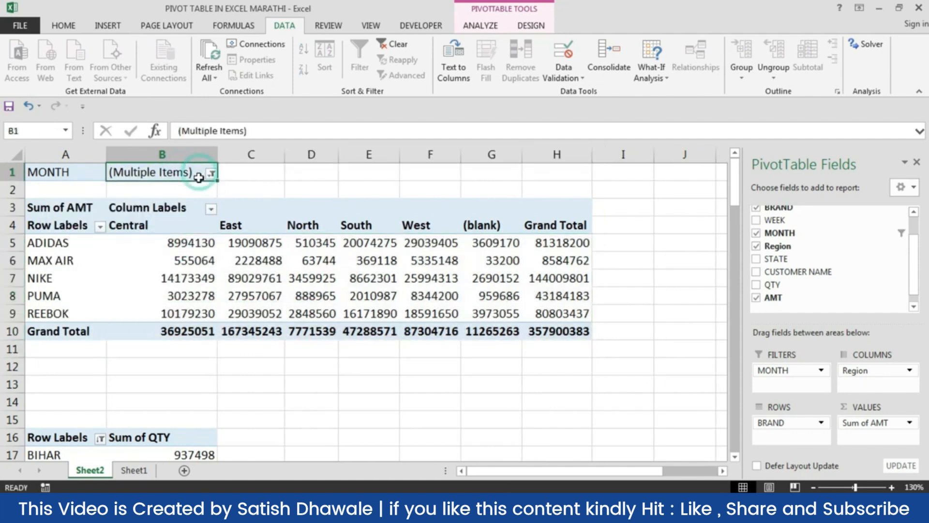
pyautogui.click(211, 173)
pyautogui.click(75, 205)
pyautogui.click(129, 347)
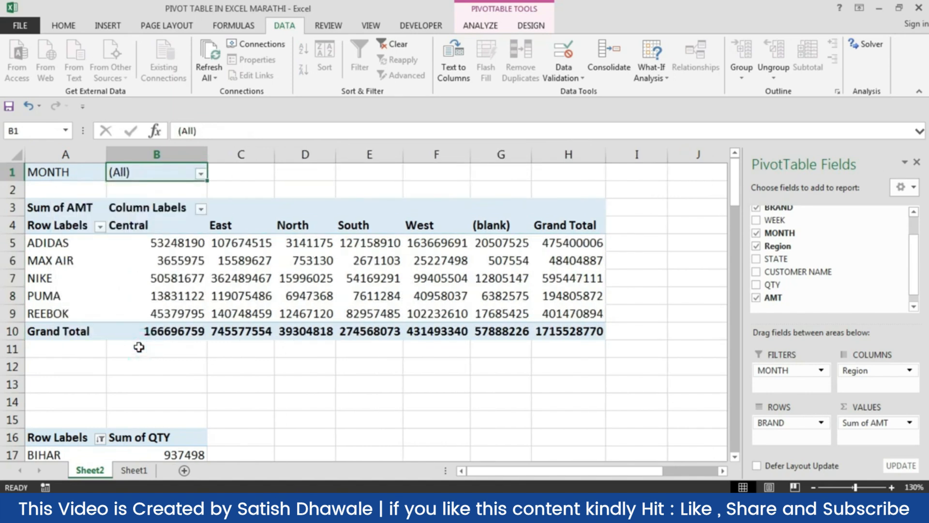
# - Add BRAND as a report filter to the lower state pivot table and allow multiple brands to be selected in it
pyautogui.scroll(-2, 138, 354)
pyautogui.click(101, 378)
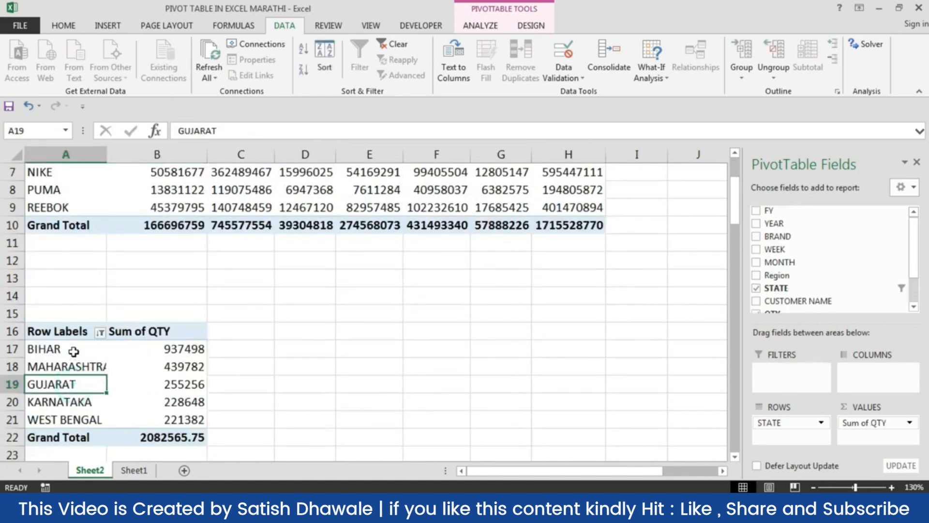
pyautogui.click(68, 337)
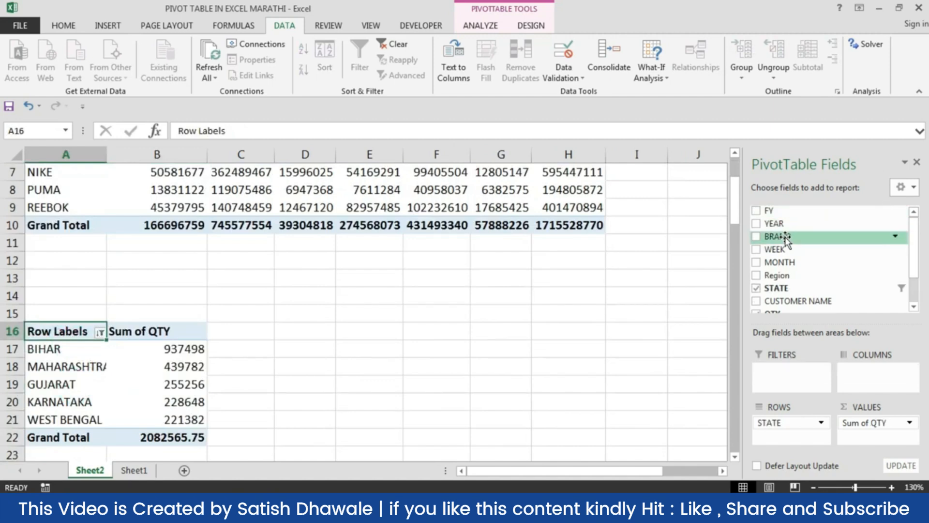
pyautogui.moveTo(787, 240); pyautogui.dragTo(800, 385)
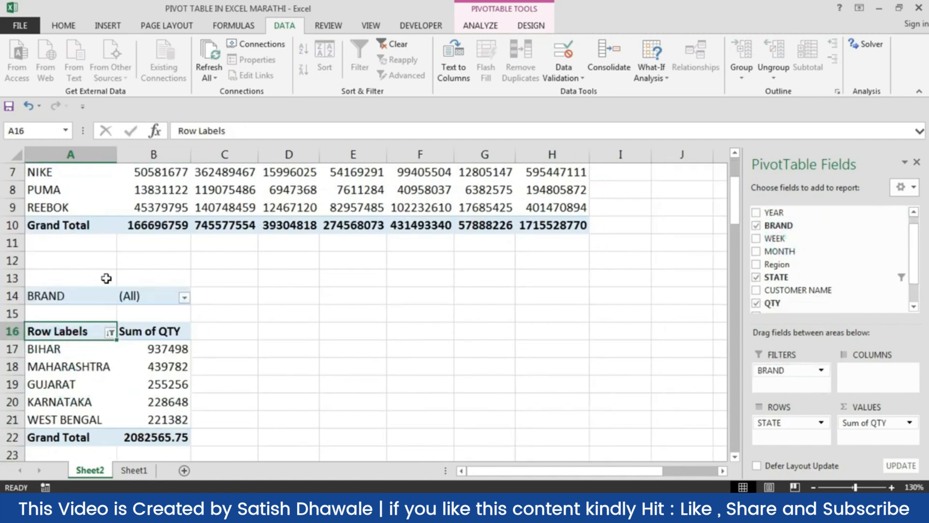
pyautogui.click(184, 298)
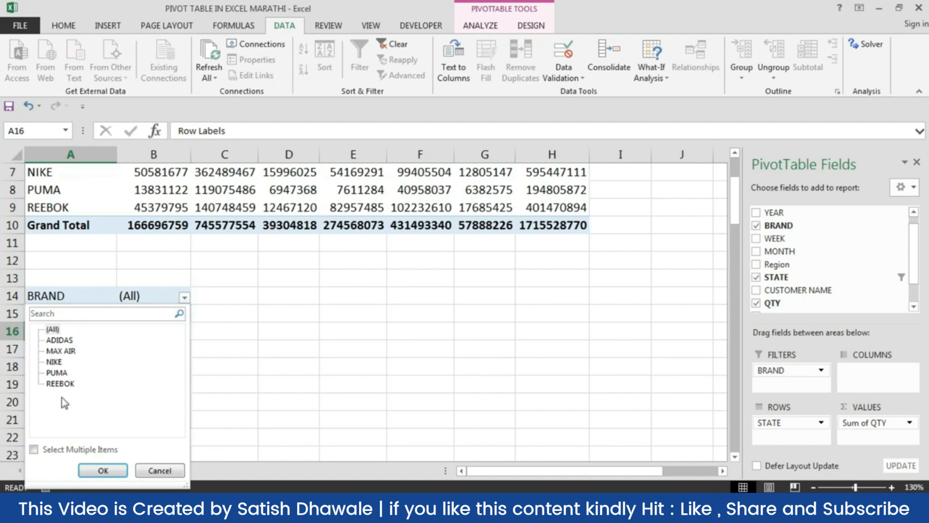
pyautogui.click(32, 451)
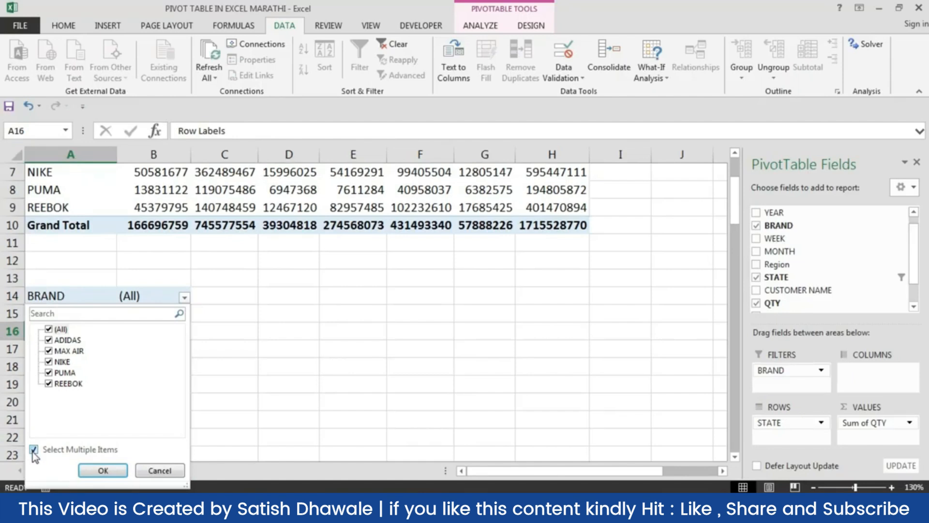
pyautogui.click(119, 471)
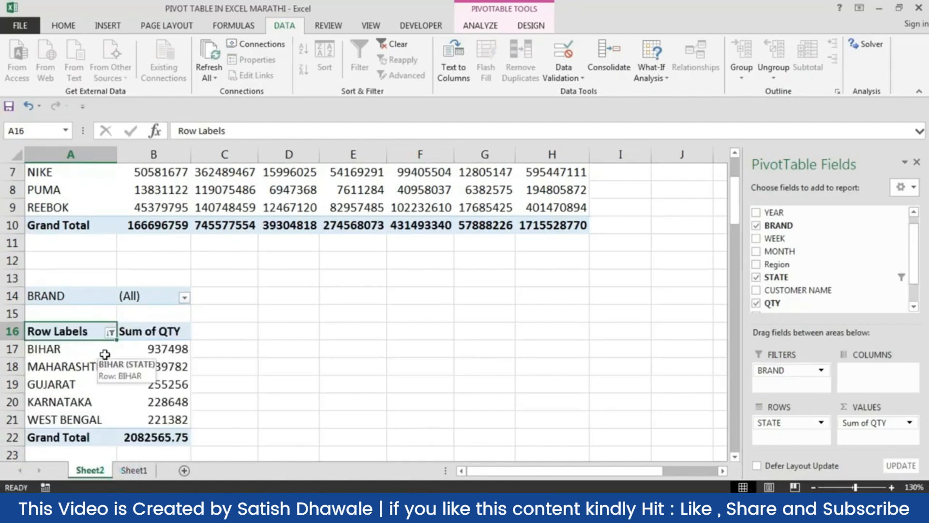
# - Filter the lower pivot table by BRAND to ADIDAS only
pyautogui.click(139, 296)
pyautogui.click(184, 297)
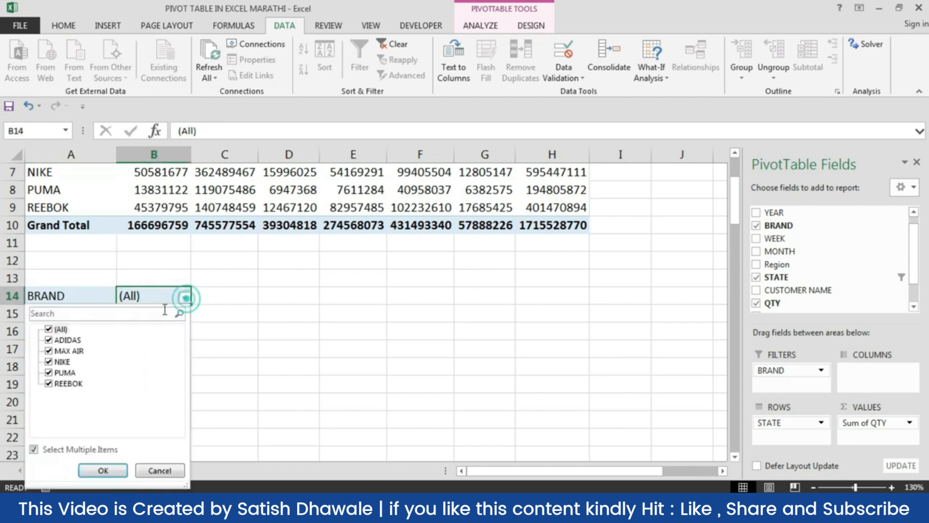
pyautogui.click(48, 329)
pyautogui.click(48, 339)
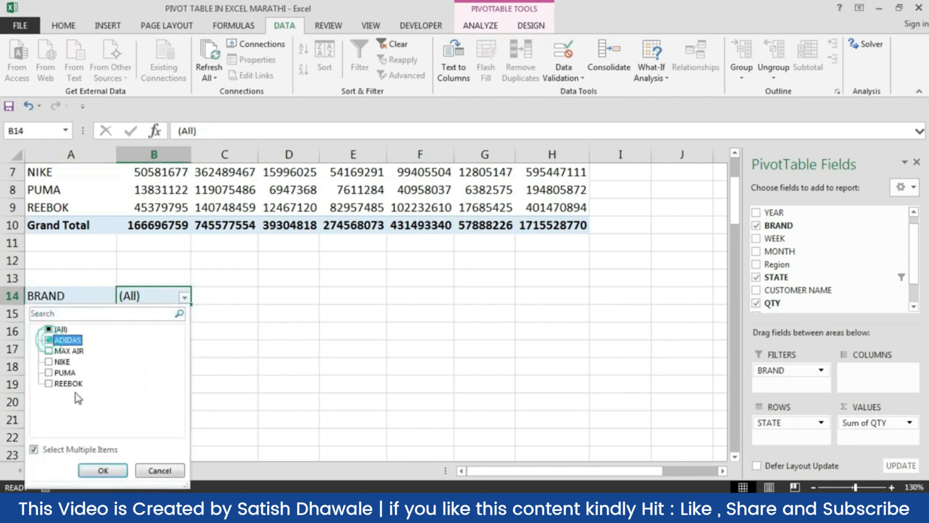
pyautogui.click(103, 471)
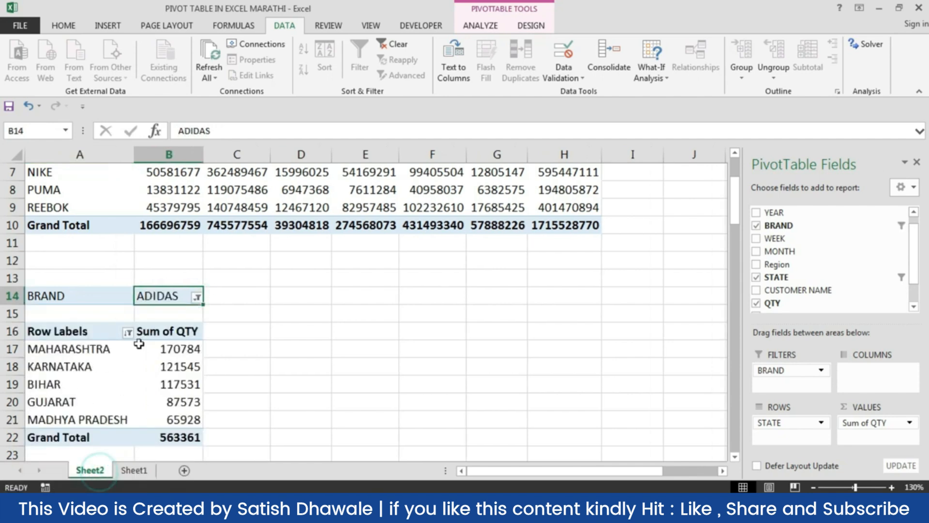
# - Restore all brands in the BRAND filter of the lower pivot table
pyautogui.click(197, 298)
pyautogui.click(60, 329)
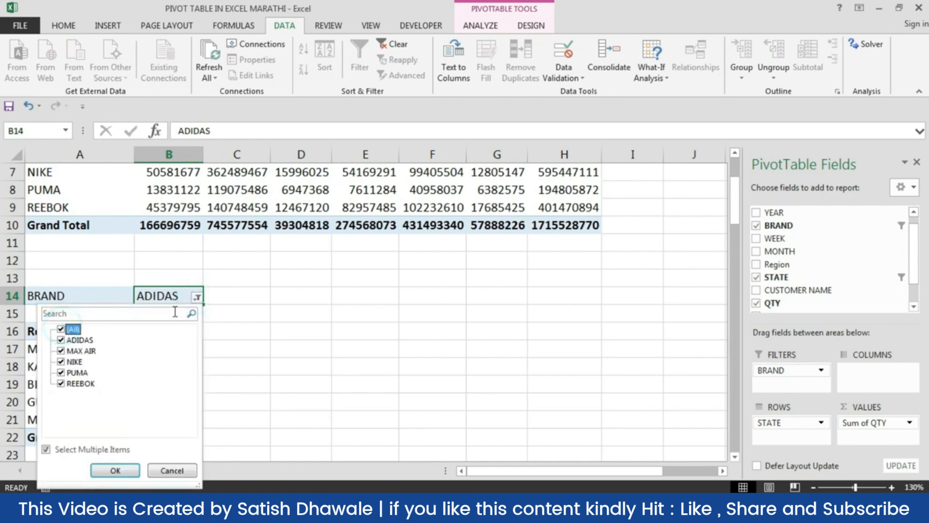
pyautogui.click(115, 471)
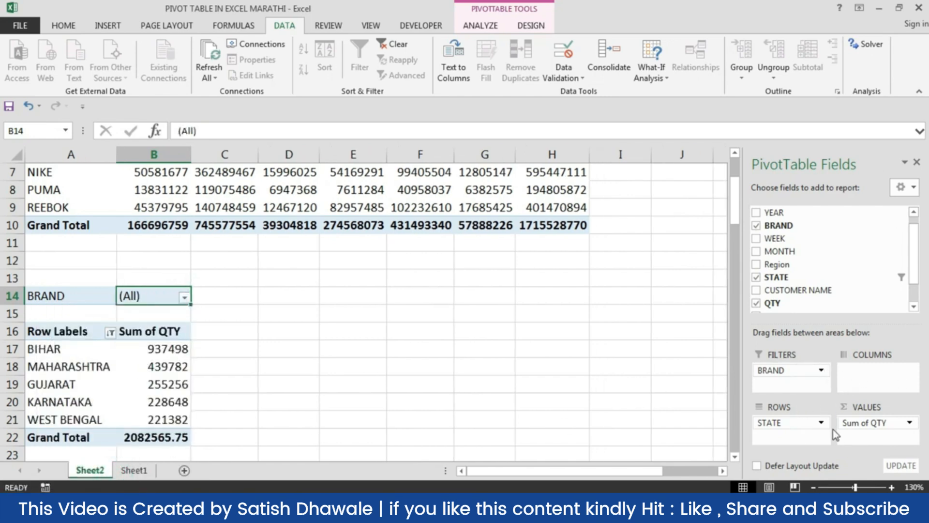
# - Examine the move, remove and settings options of the Sum of QTY and STATE fields in the lower pivot table
pyautogui.click(909, 422)
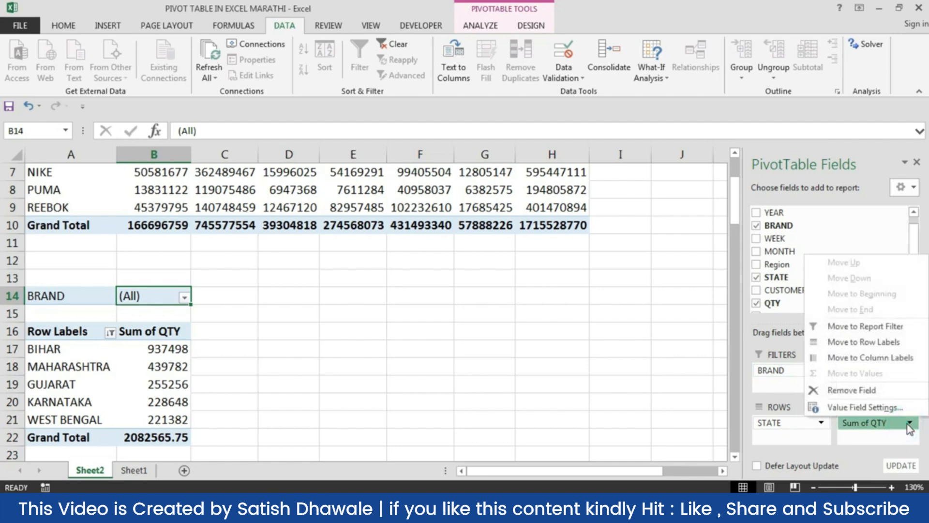
pyautogui.press('Escape')
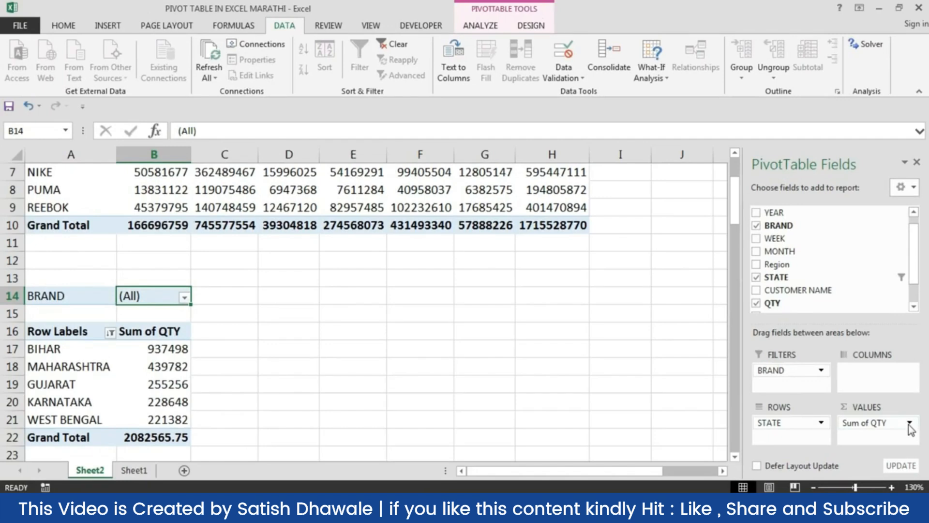
pyautogui.click(908, 423)
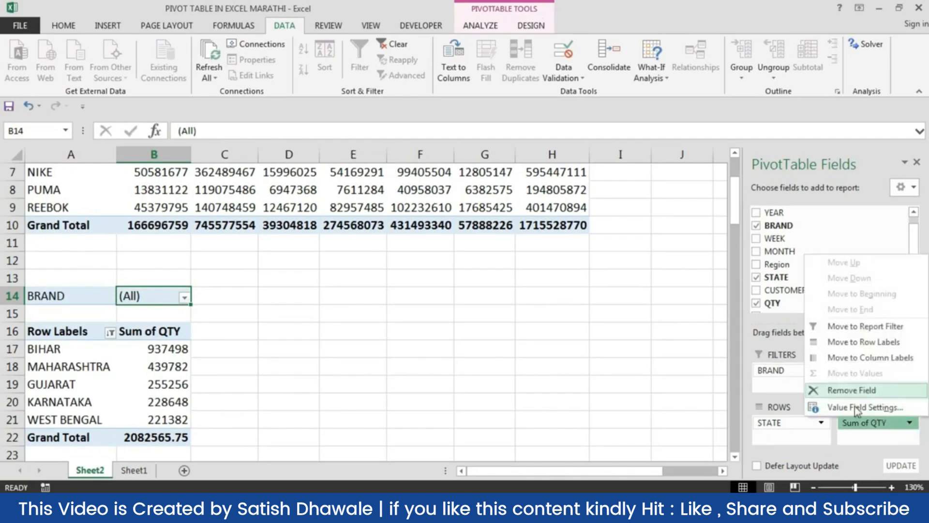
pyautogui.click(828, 426)
pyautogui.click(822, 423)
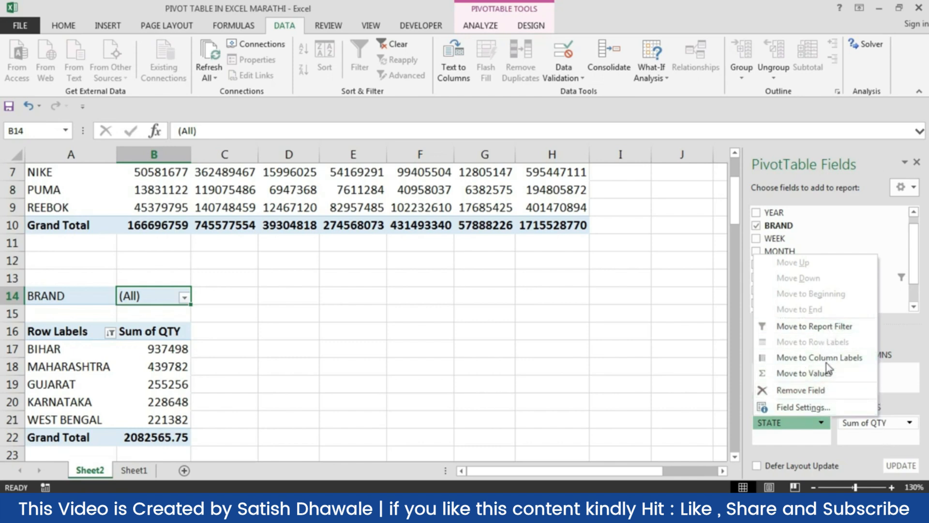
pyautogui.click(824, 451)
pyautogui.moveTo(795, 424); pyautogui.dragTo(829, 426)
pyautogui.click(822, 423)
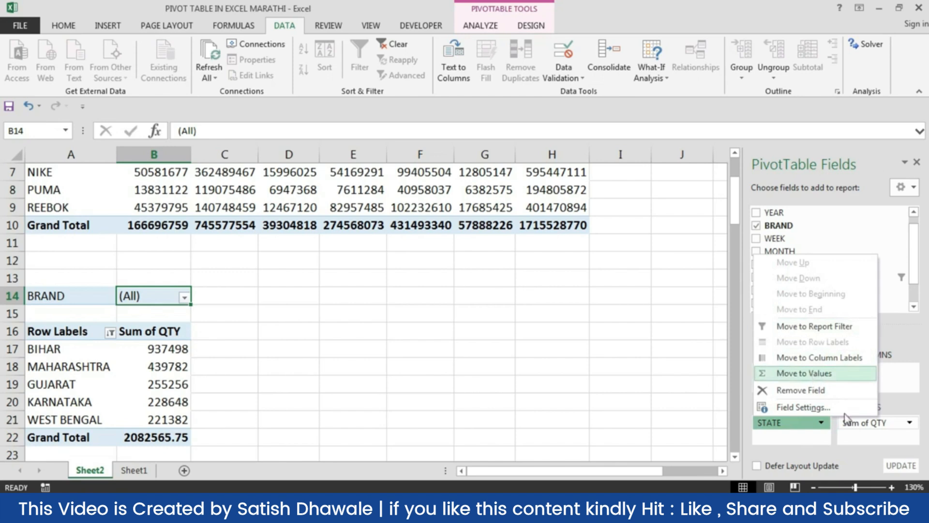
pyautogui.click(808, 426)
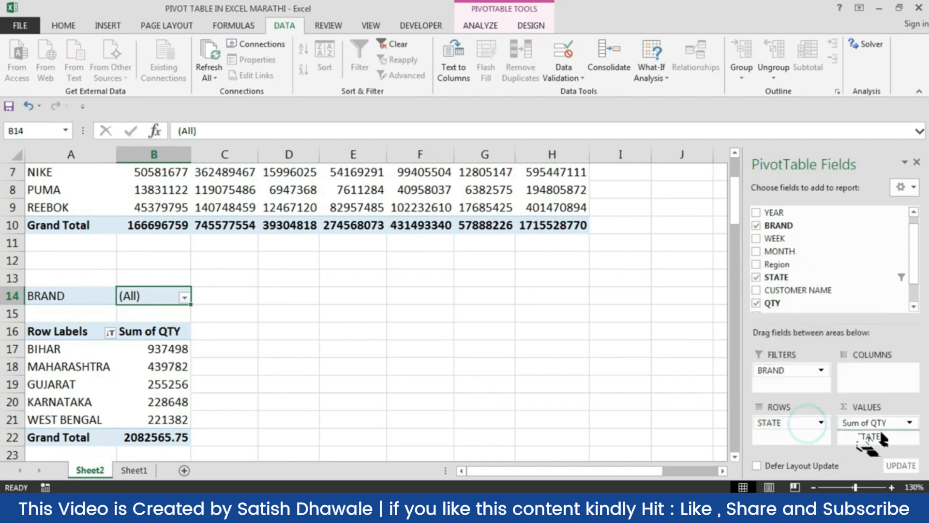
pyautogui.click(820, 424)
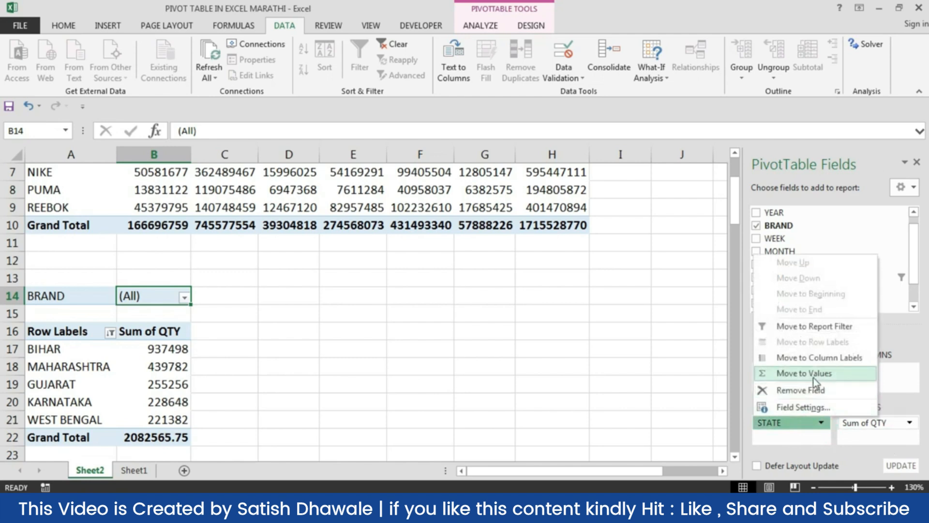
pyautogui.click(868, 444)
# - Summarize the QTY values of the lower pivot table by Max instead of Sum
pyautogui.click(910, 422)
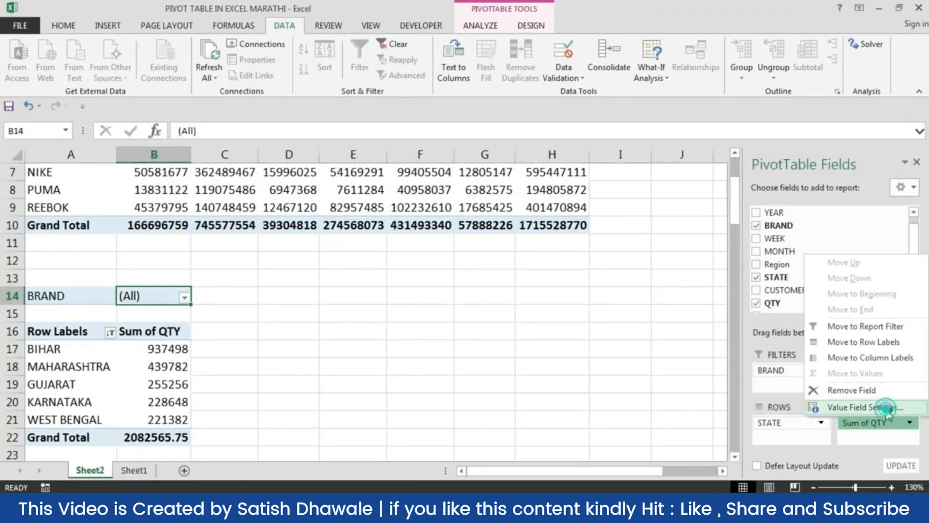
pyautogui.click(844, 414)
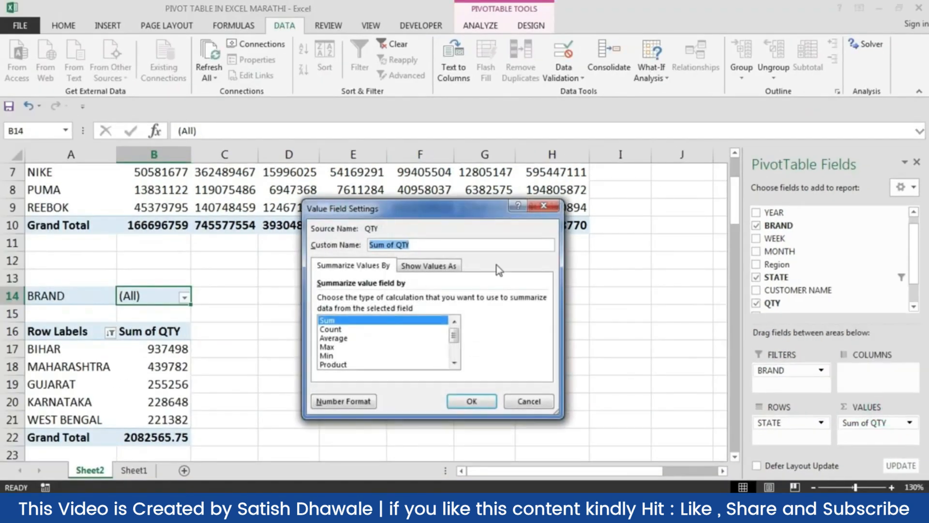
pyautogui.click(338, 346)
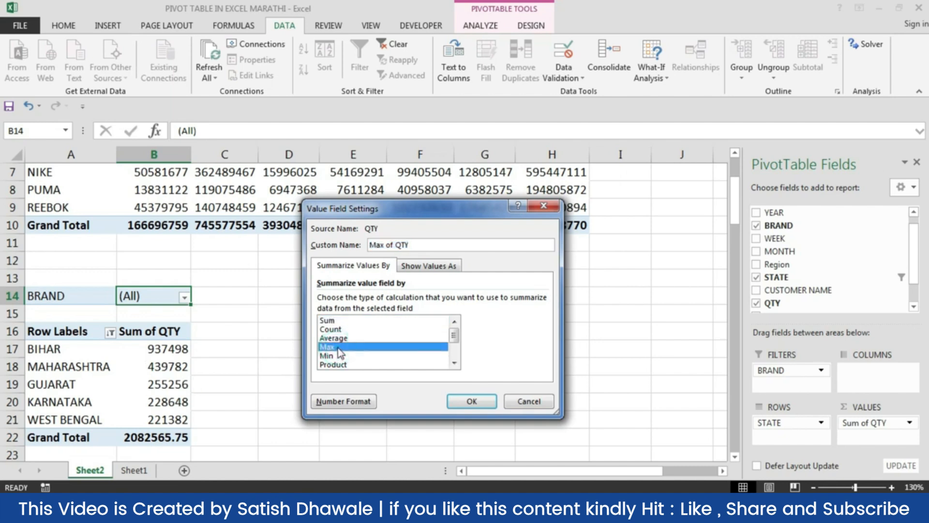
pyautogui.click(343, 330)
pyautogui.click(344, 338)
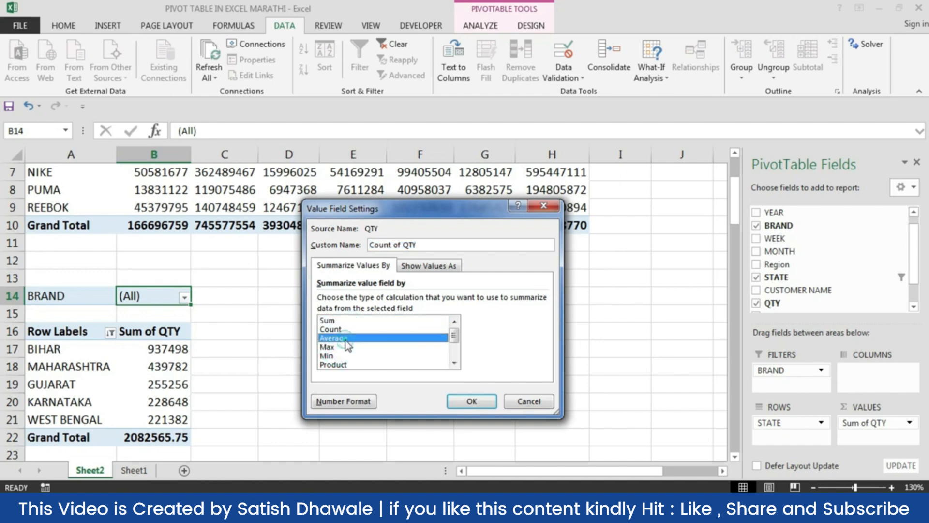
pyautogui.click(335, 357)
pyautogui.click(337, 363)
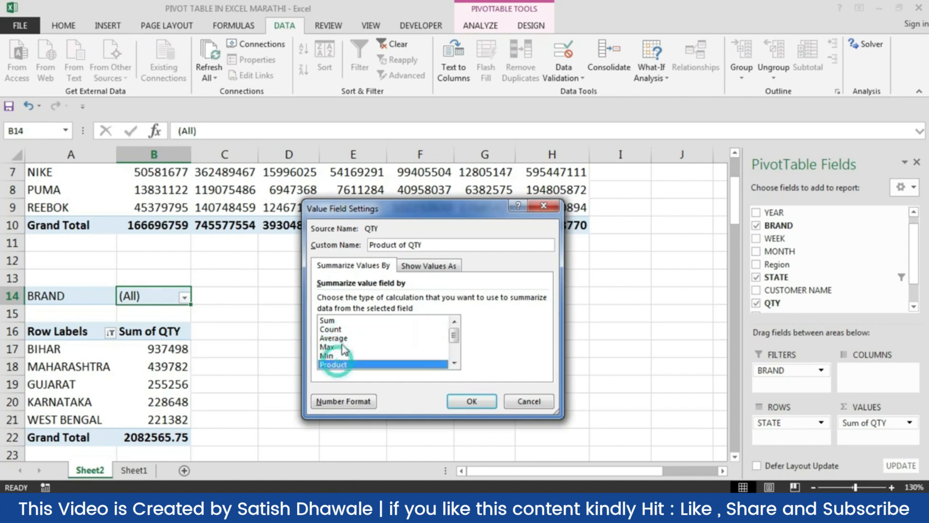
pyautogui.click(343, 338)
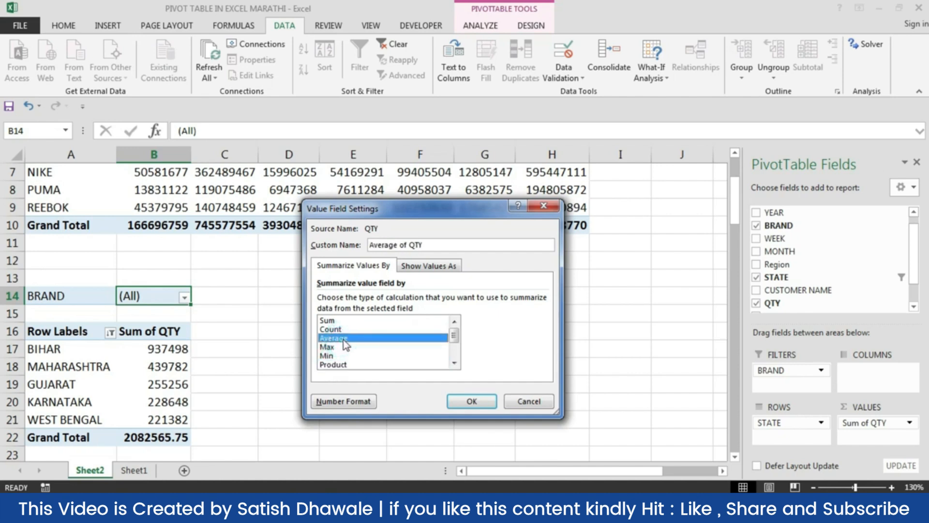
pyautogui.click(341, 329)
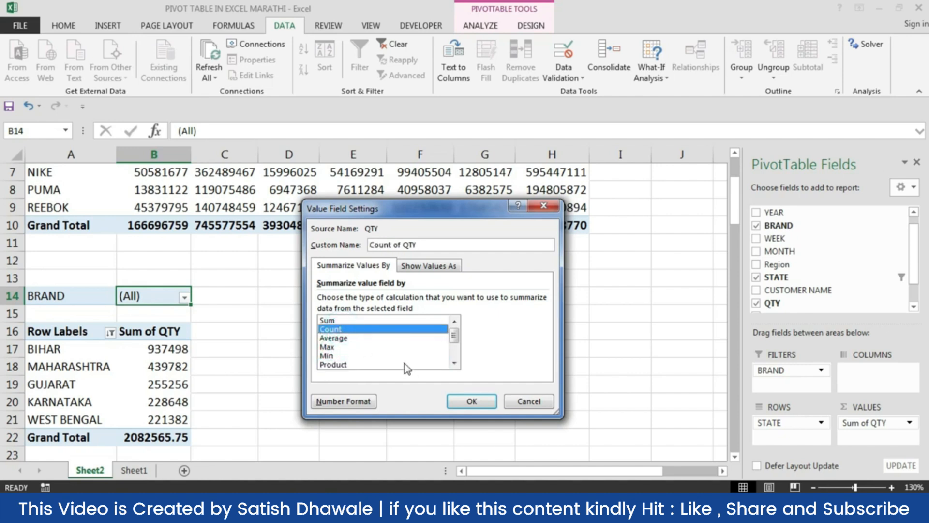
pyautogui.click(330, 347)
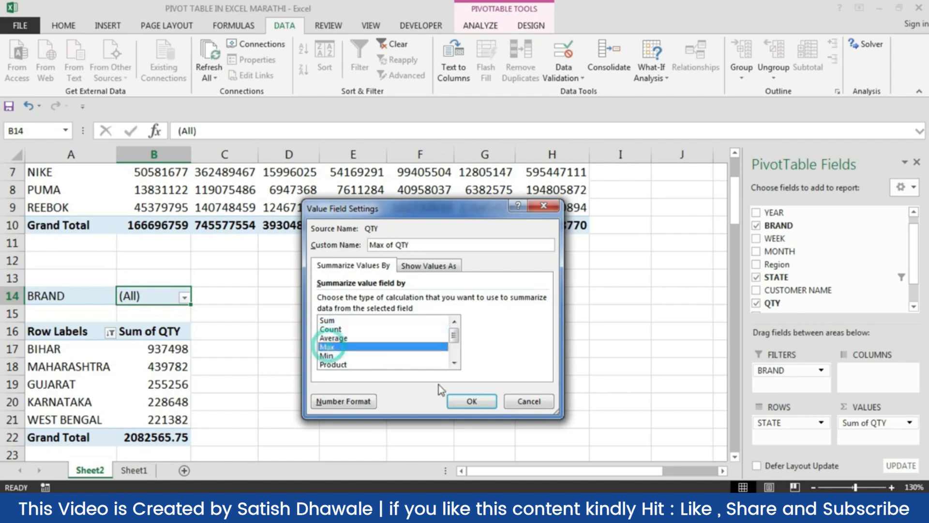
pyautogui.click(460, 402)
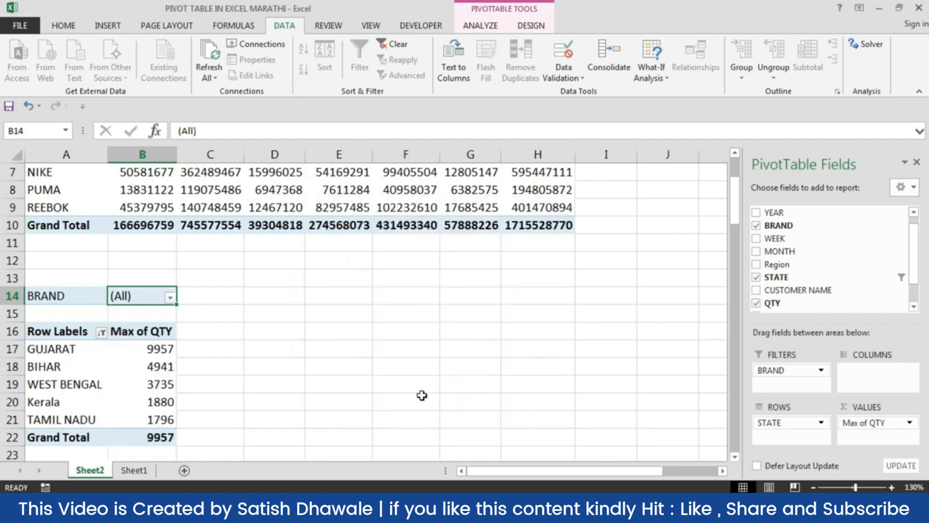
# - Examine the maximum QTY value of each state in the lower pivot table
pyautogui.click(136, 349)
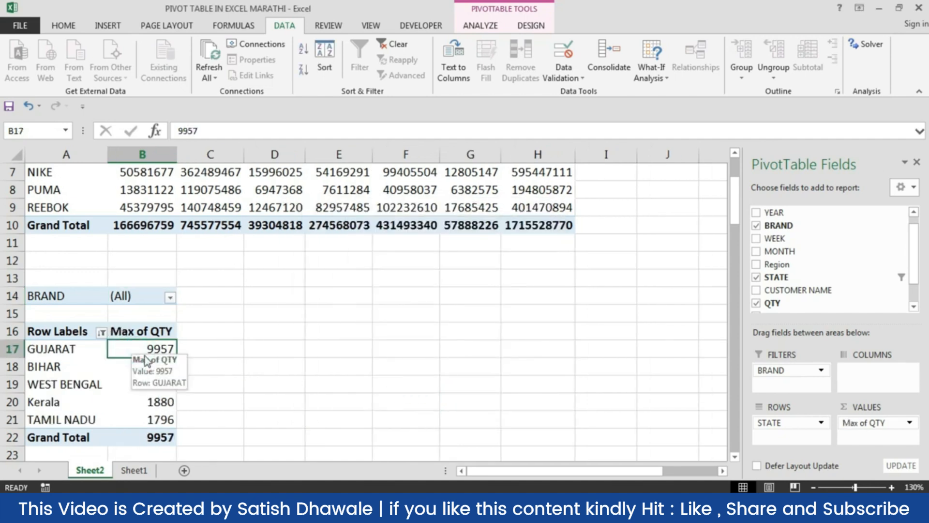
pyautogui.scroll(-1, 145, 359)
pyautogui.click(144, 313)
pyautogui.click(145, 331)
pyautogui.click(145, 349)
pyautogui.click(145, 366)
pyautogui.scroll(3, 225, 339)
# - Summarize the AMT values of the upper brand and region pivot table by Max
pyautogui.click(221, 290)
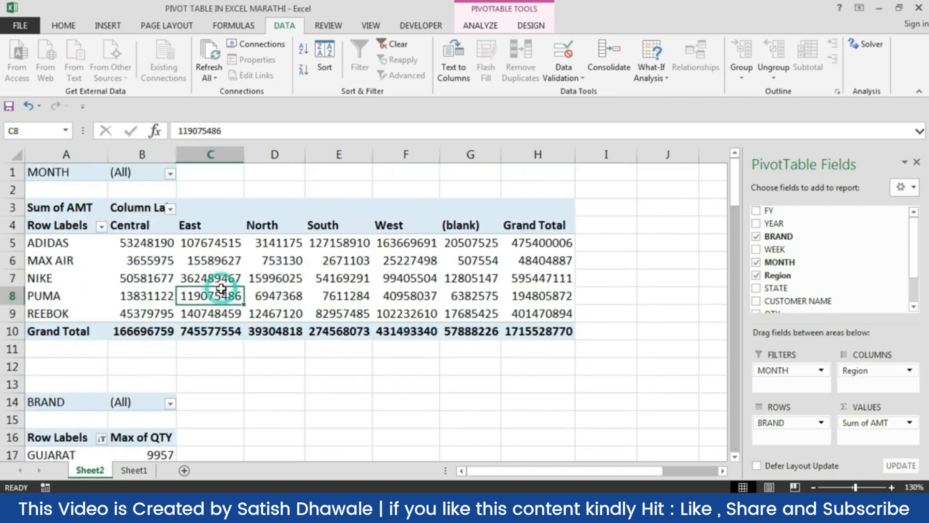
pyautogui.moveTo(145, 242); pyautogui.dragTo(136, 313)
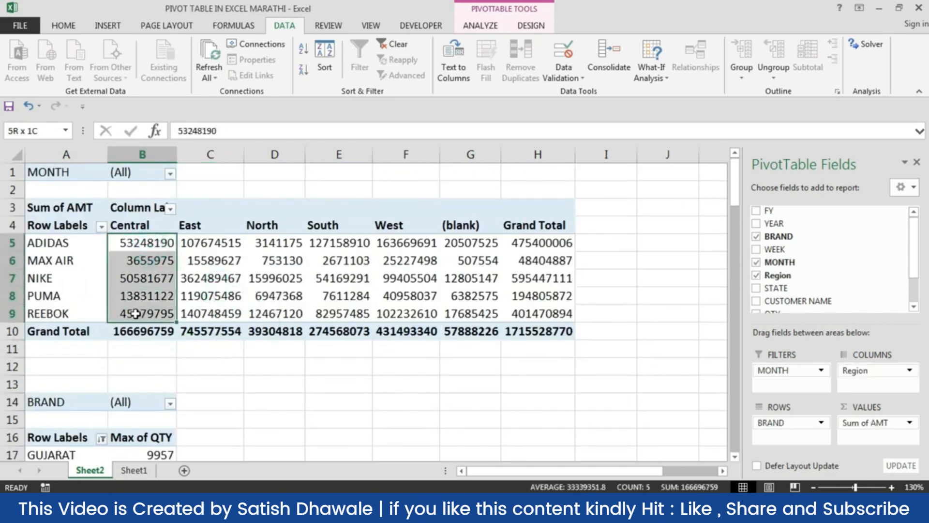
pyautogui.click(160, 240)
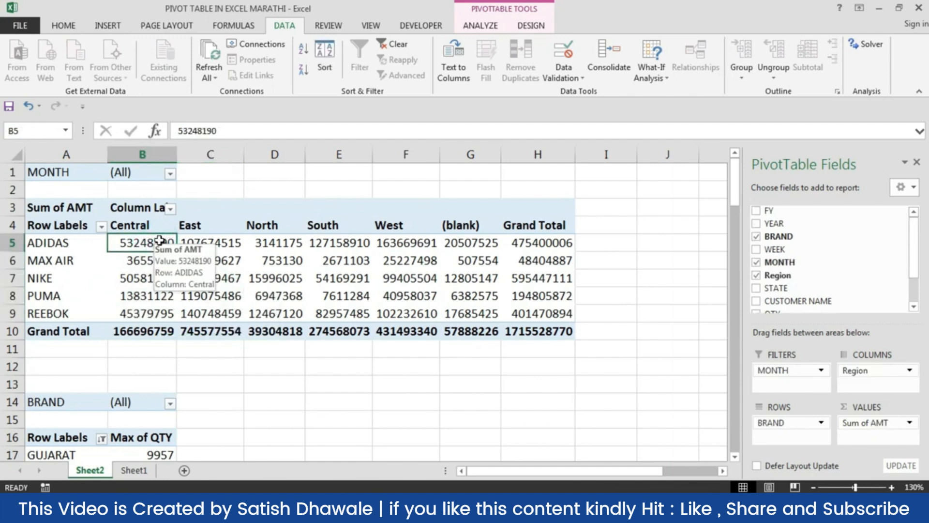
pyautogui.click(876, 422)
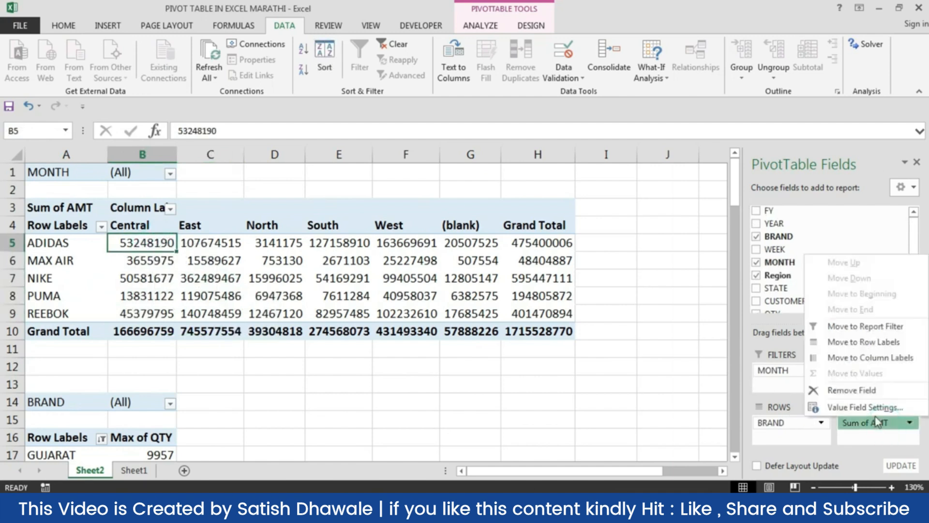
pyautogui.click(866, 407)
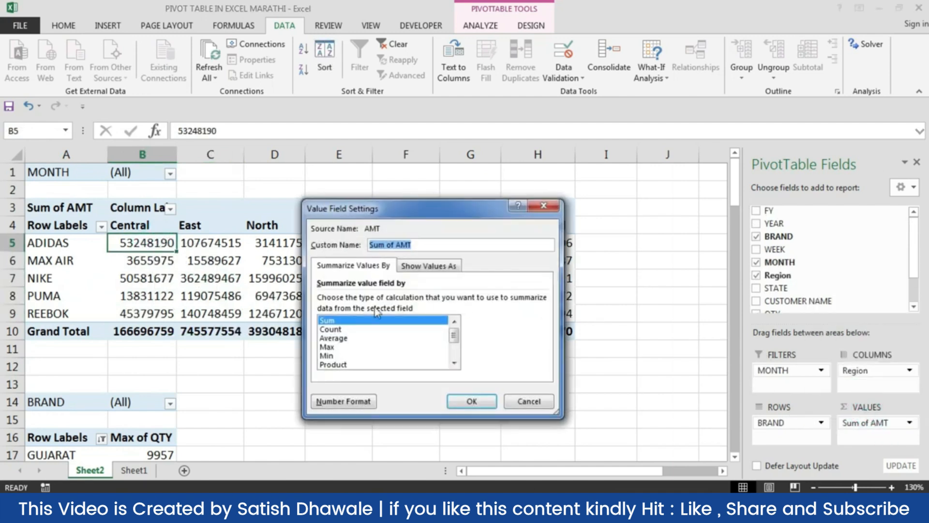
pyautogui.click(334, 346)
pyautogui.click(478, 402)
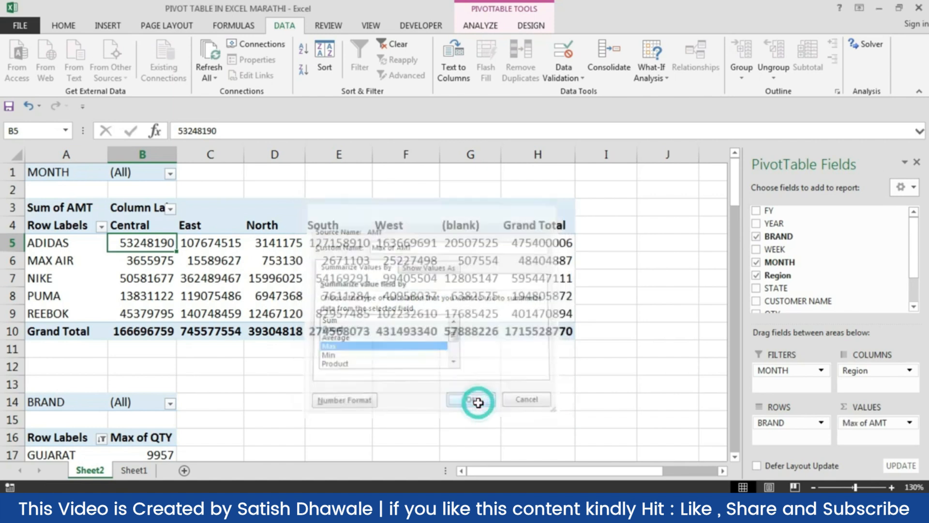
# - Examine the maximum AMT values of ADIDAS and MAX AIR across the regions in the upper pivot table
pyautogui.moveTo(147, 242)
pyautogui.click(48, 242)
pyautogui.click(186, 244)
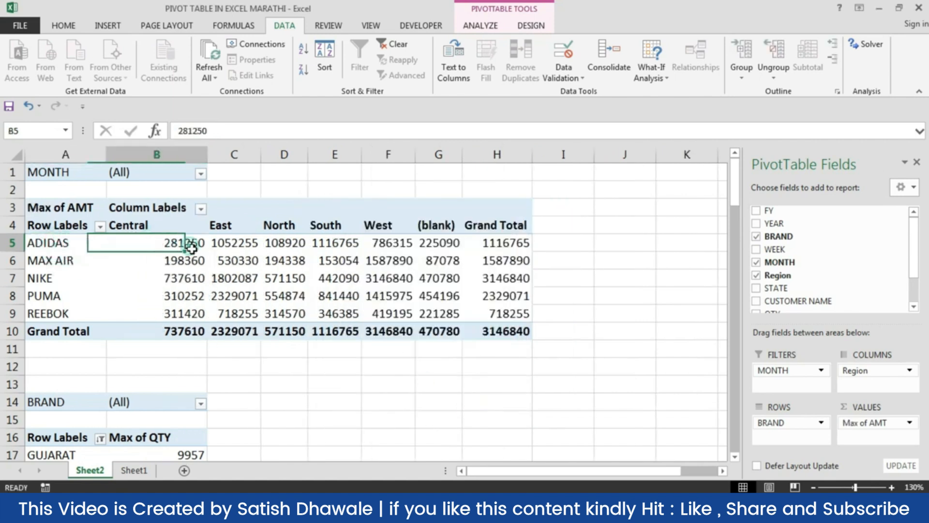
pyautogui.moveTo(216, 262)
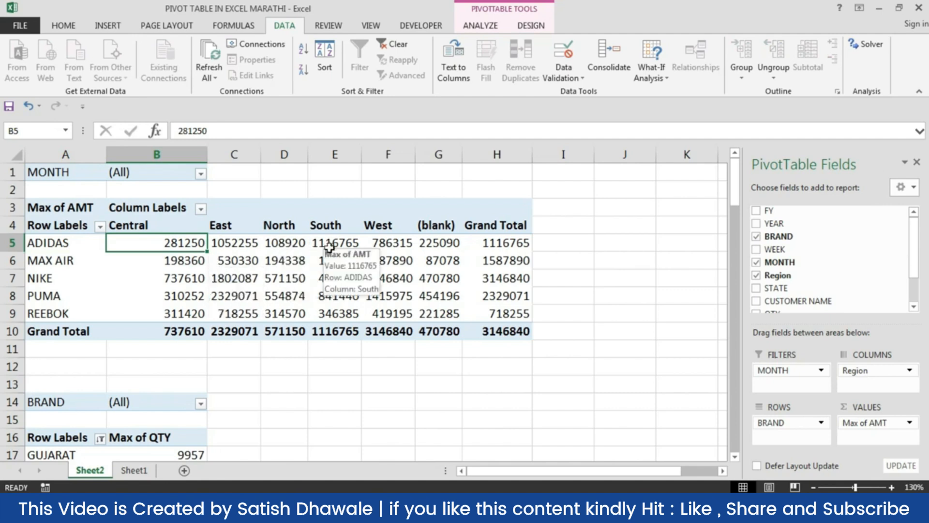
pyautogui.click(72, 242)
pyautogui.click(92, 261)
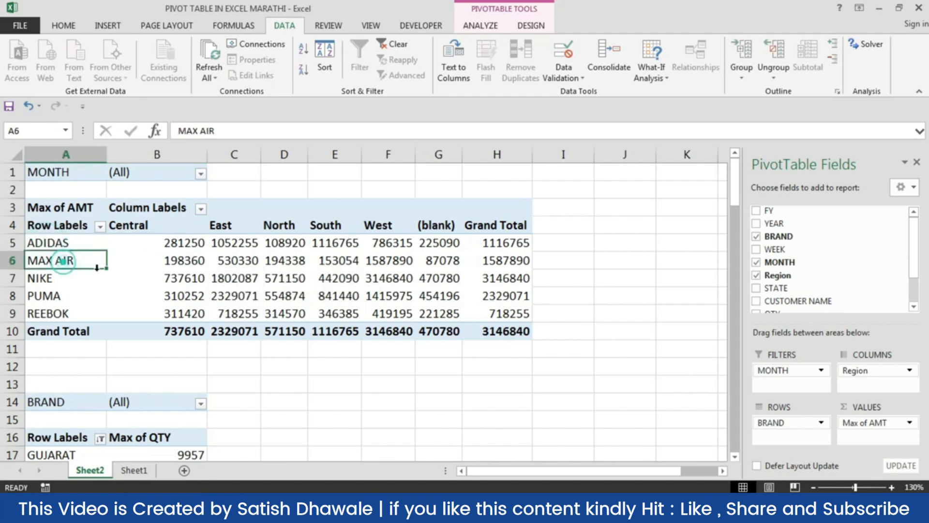
pyautogui.click(174, 261)
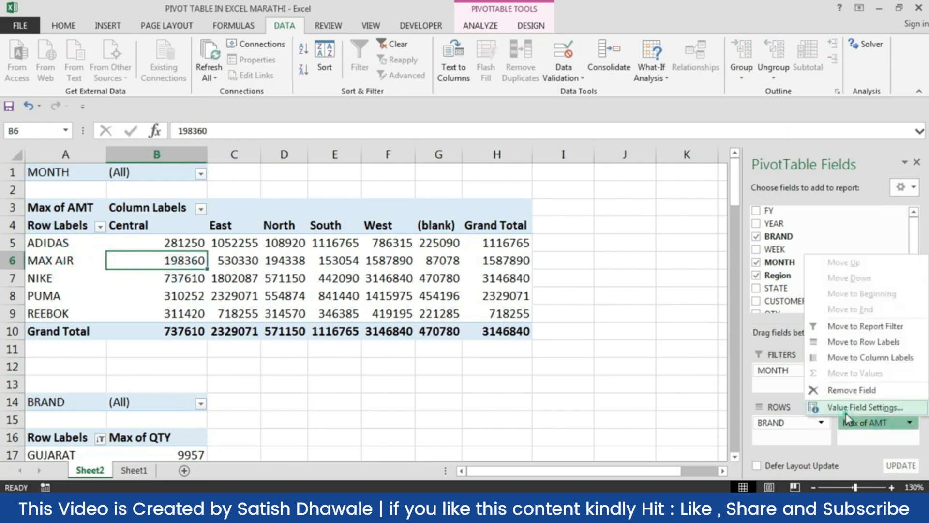
# - Summarize the AMT values of the upper pivot table by Min
pyautogui.click(852, 407)
pyautogui.click(326, 355)
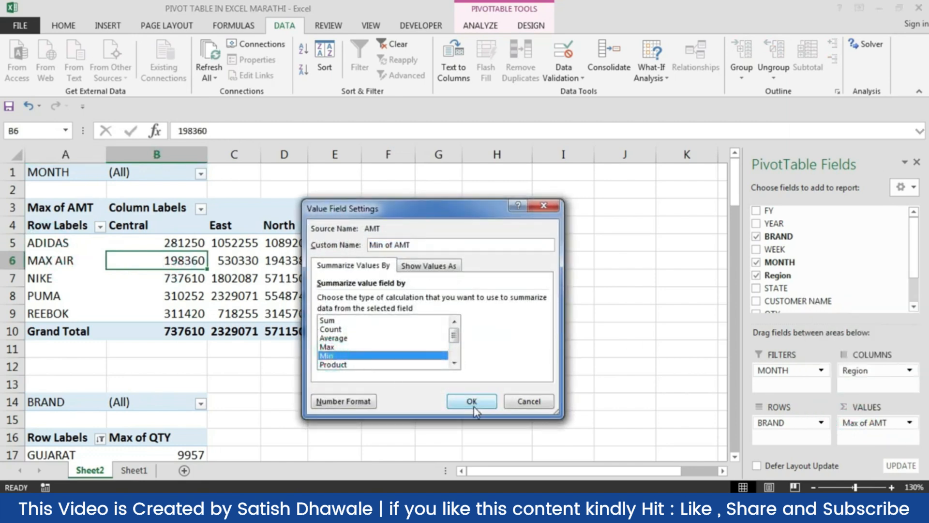
pyautogui.click(472, 401)
# - Examine the minimum AMT values in the upper pivot table, mainly those of ADIDAS across the regions
pyautogui.click(234, 242)
pyautogui.click(315, 241)
pyautogui.click(356, 241)
pyautogui.click(467, 240)
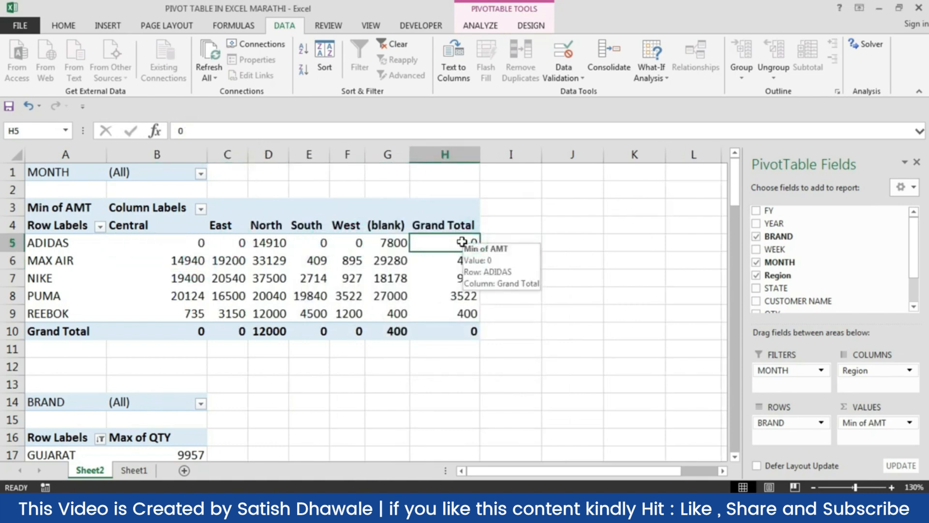
pyautogui.click(191, 241)
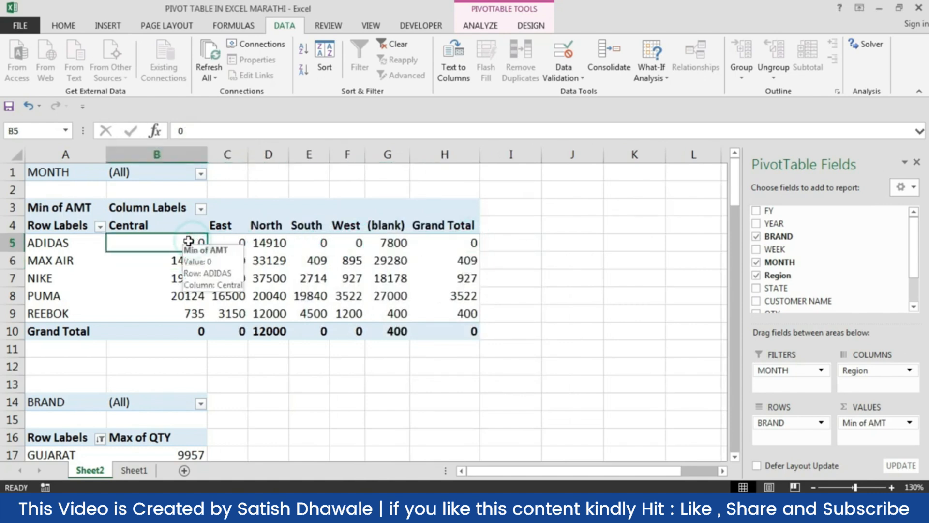
pyautogui.click(87, 248)
pyautogui.click(166, 240)
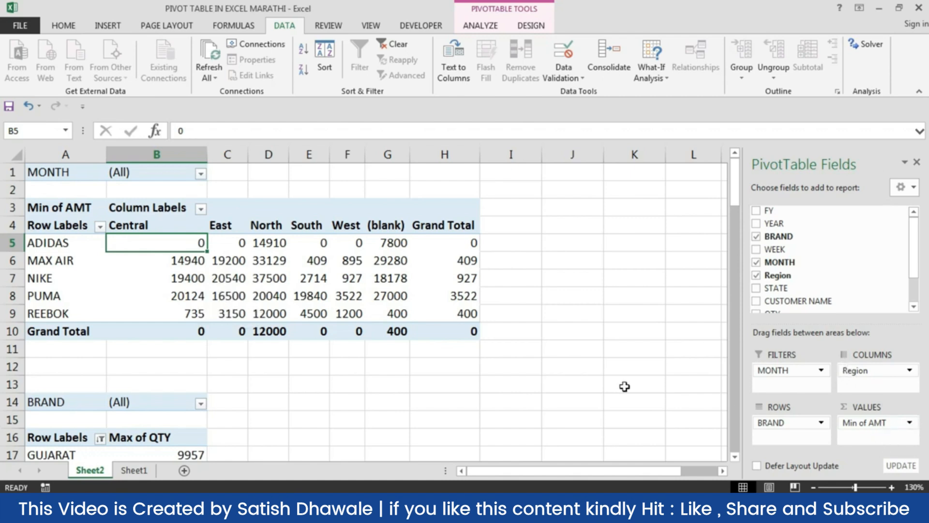
pyautogui.click(228, 291)
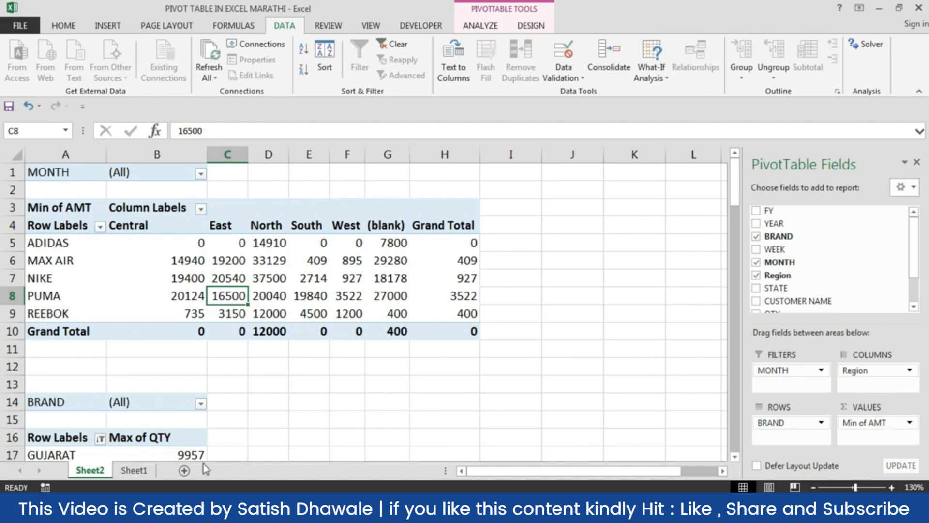
# - Add a new blank worksheet after Sheet1
pyautogui.click(137, 470)
pyautogui.click(184, 470)
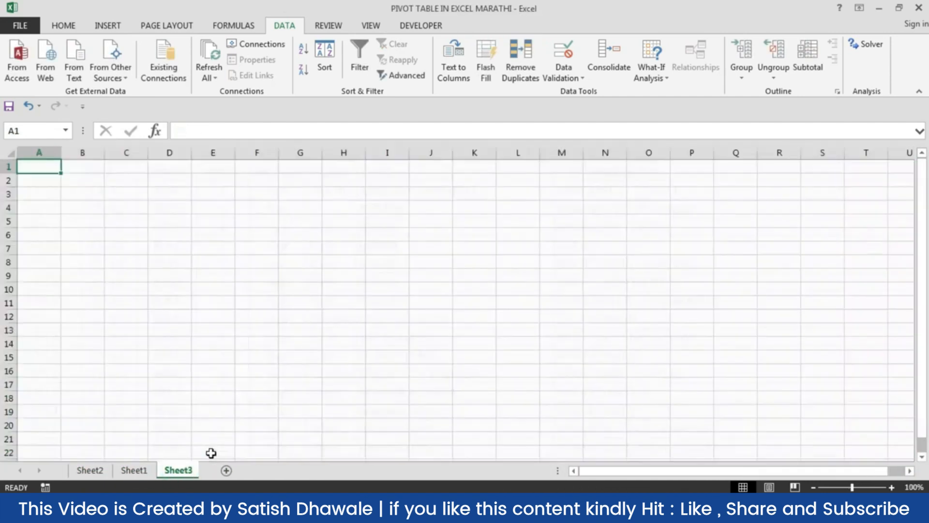
pyautogui.scroll(4, 99, 199)
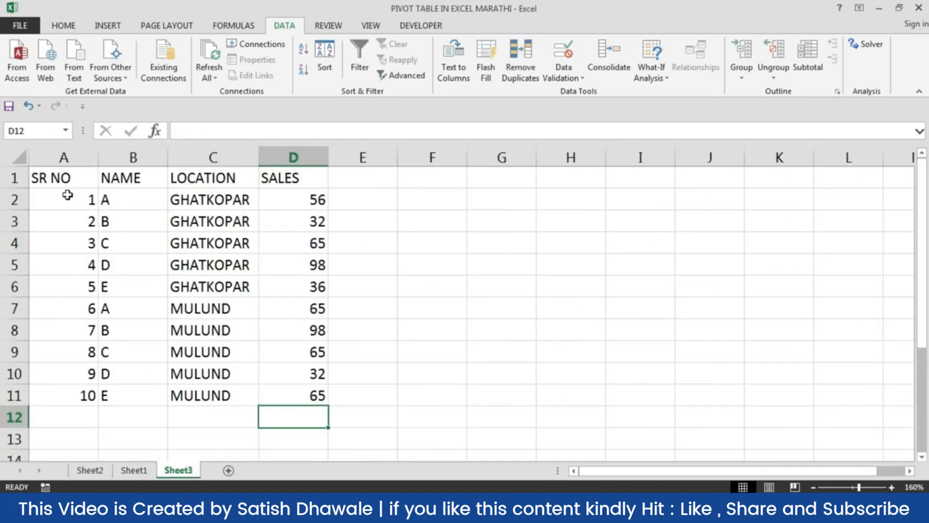
# - Create a pivot table from the range A1:D11 of Sheet3, placed on the same worksheet at cell G4
pyautogui.moveTo(67, 179); pyautogui.dragTo(301, 397)
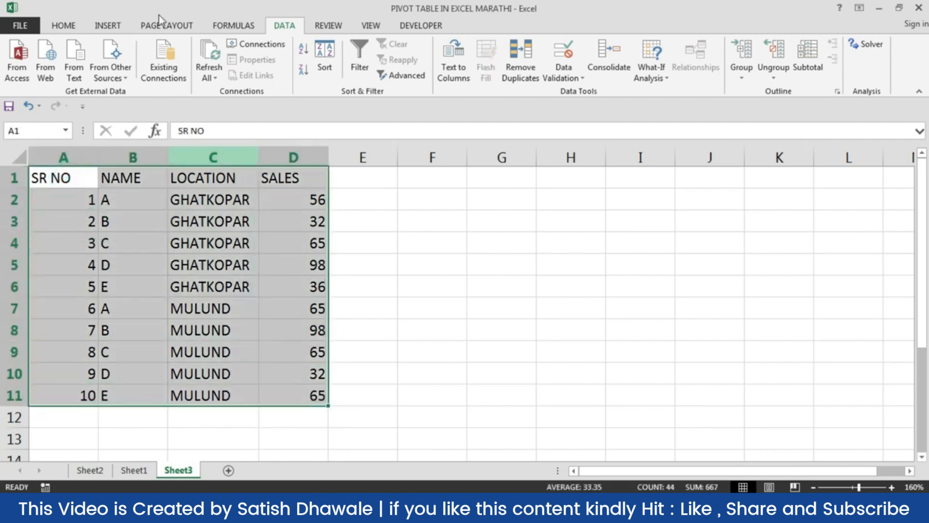
pyautogui.click(105, 26)
pyautogui.click(30, 57)
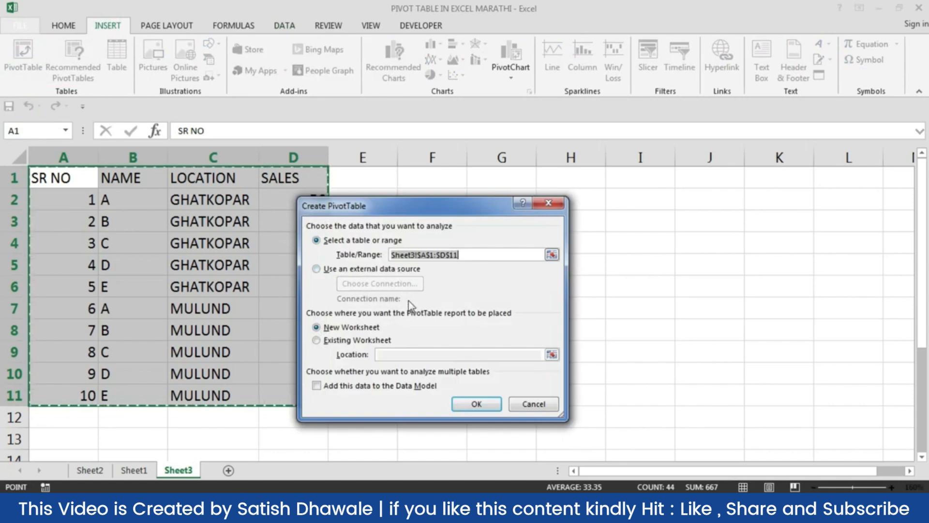
pyautogui.click(372, 340)
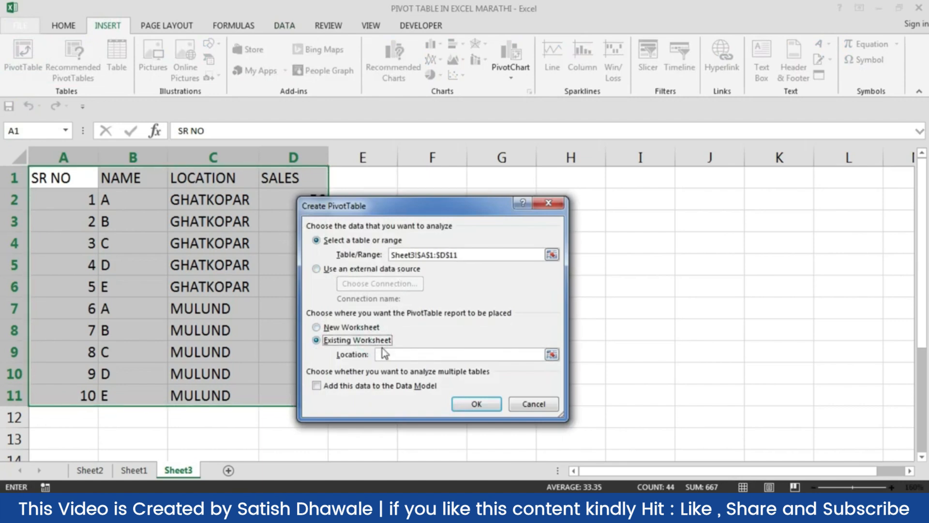
pyautogui.moveTo(406, 206); pyautogui.dragTo(244, 193)
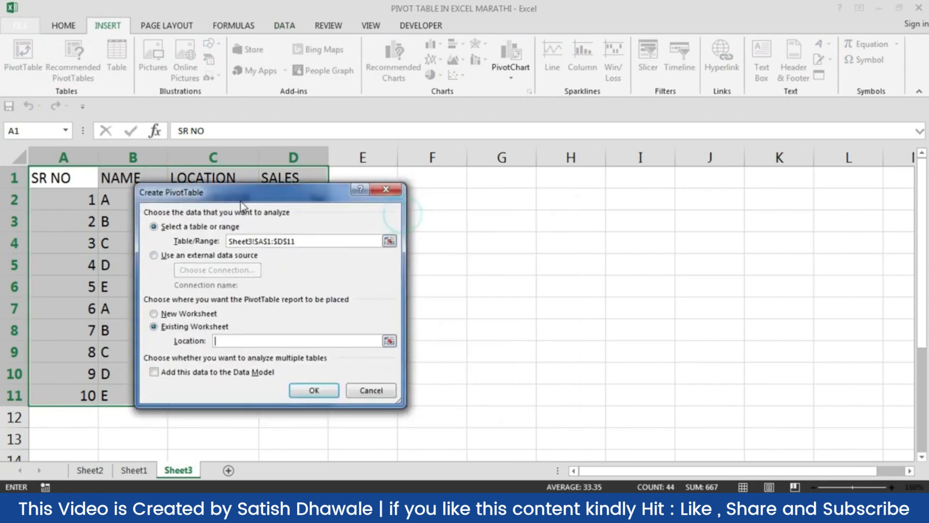
pyautogui.click(482, 178)
pyautogui.click(490, 241)
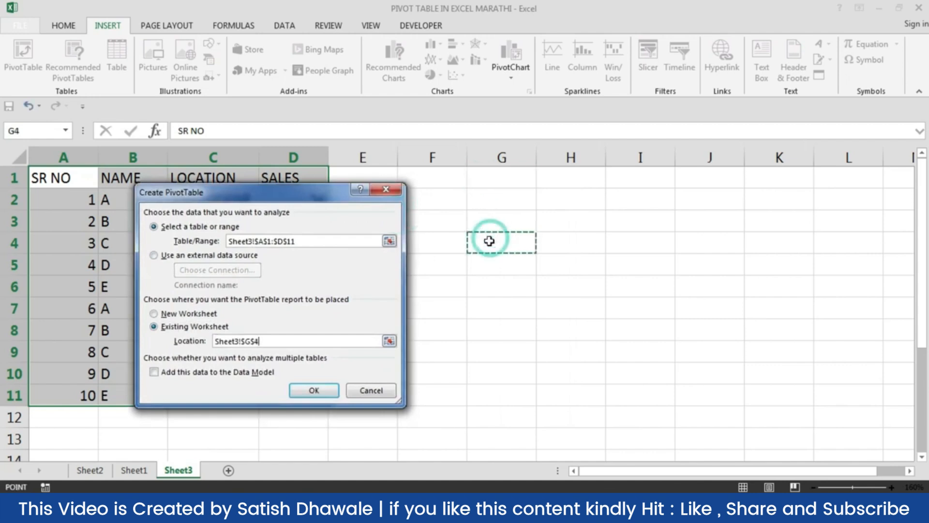
pyautogui.click(317, 391)
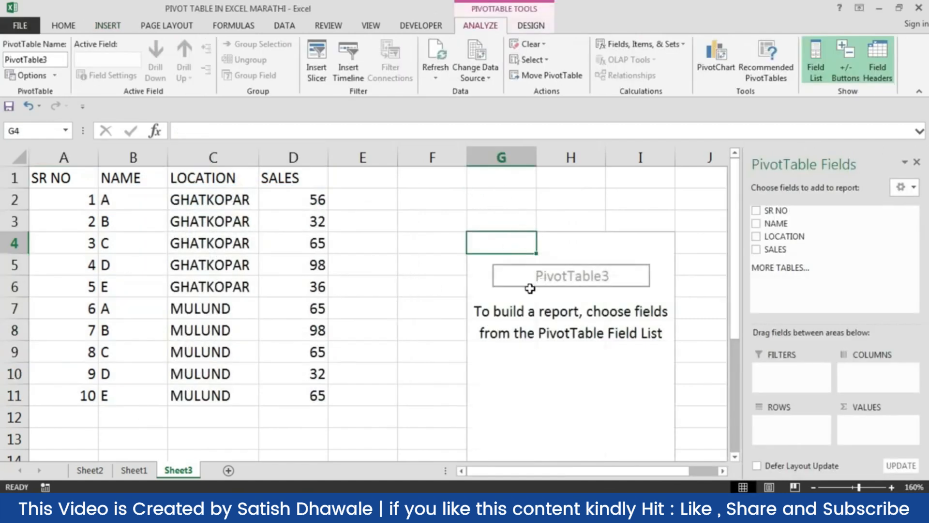
# - Add LOCATION as the row field and SALES as the summed value field of the new pivot table
pyautogui.moveTo(796, 237); pyautogui.dragTo(793, 432)
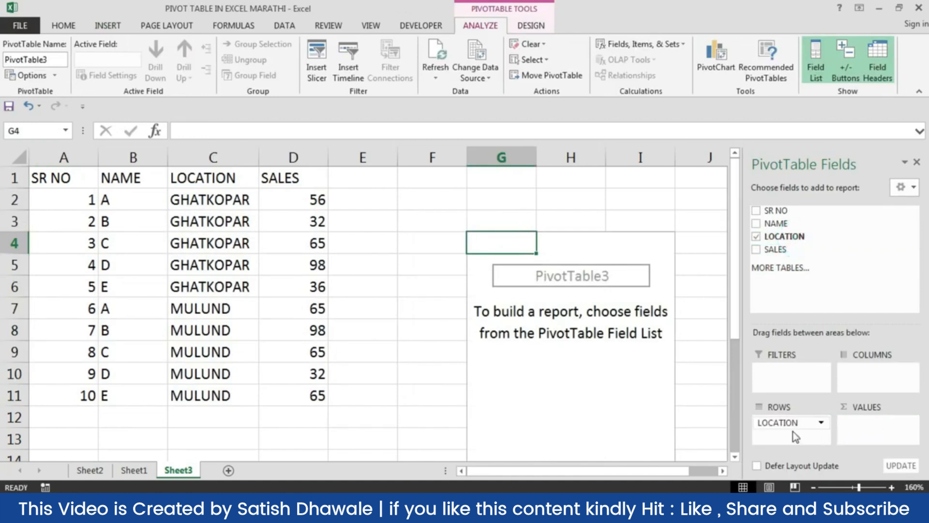
pyautogui.moveTo(782, 249); pyautogui.dragTo(873, 426)
pyautogui.click(608, 247)
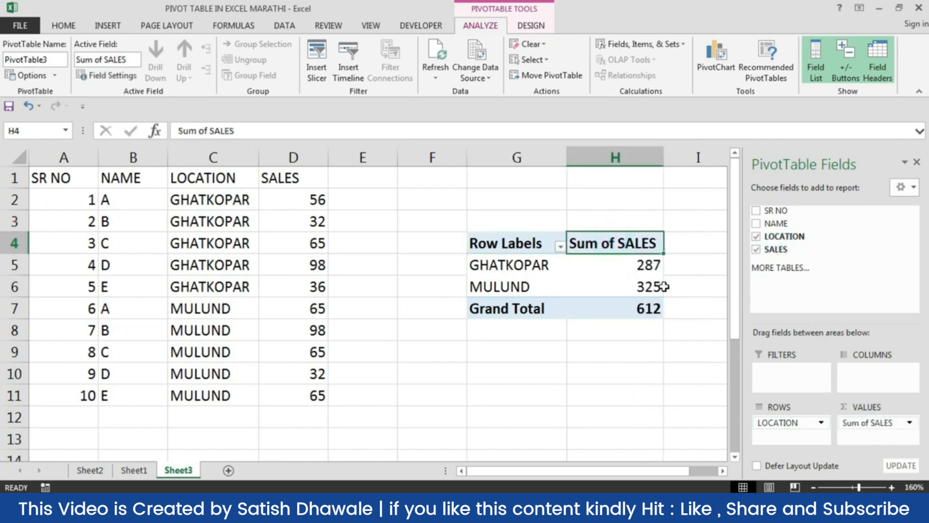
# - Summarize the SALES values of the location pivot table on Sheet3 by Max
pyautogui.click(903, 424)
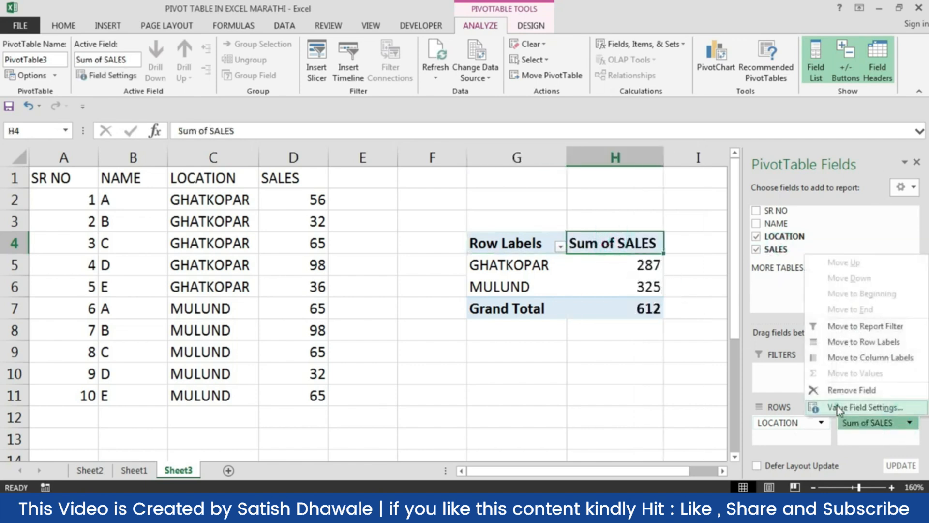
pyautogui.click(839, 407)
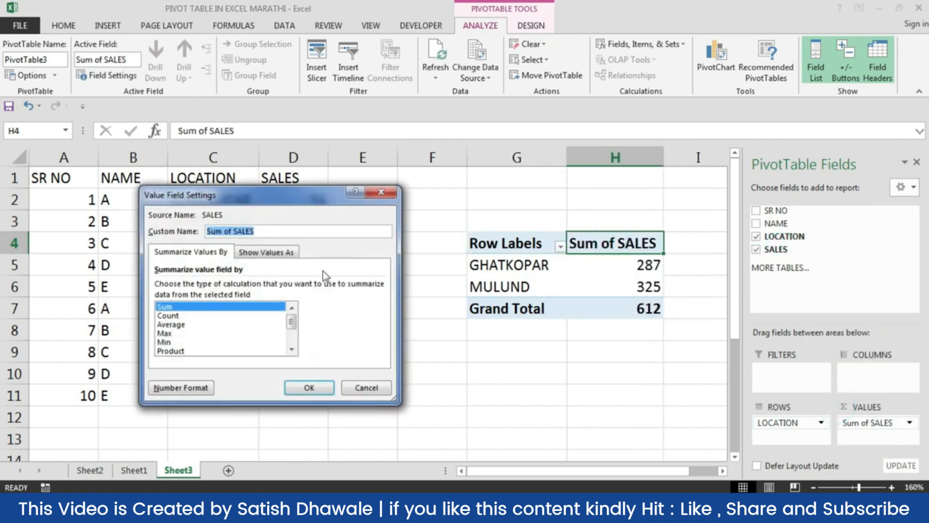
pyautogui.click(184, 334)
pyautogui.click(308, 387)
pyautogui.click(643, 266)
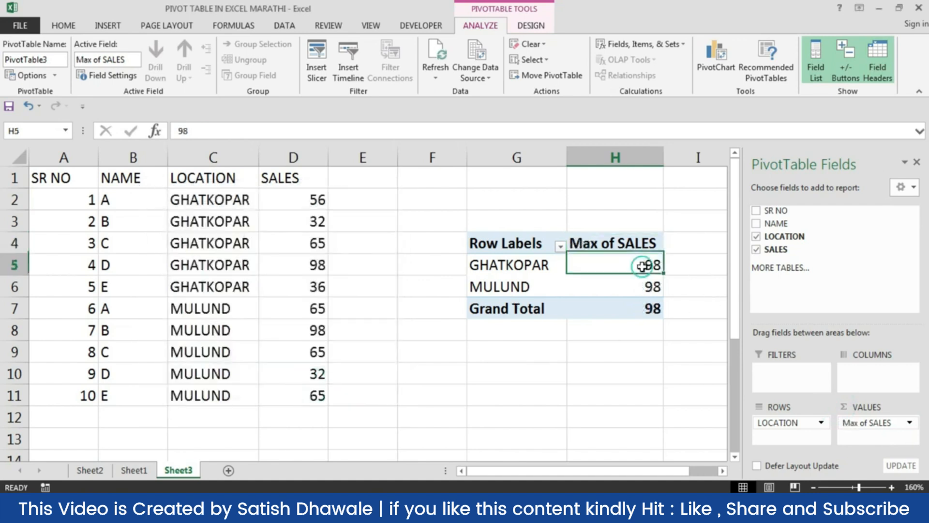
pyautogui.click(649, 288)
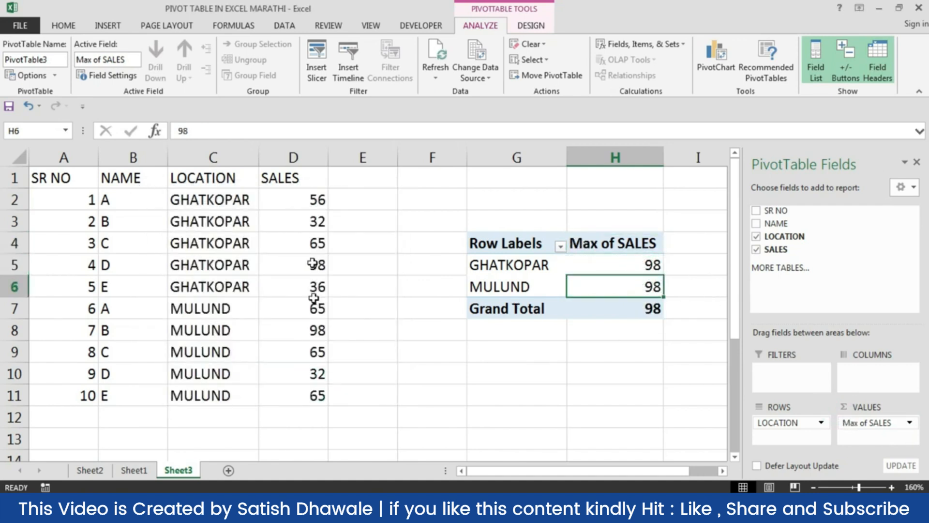
# - Compare the highest source sales of both locations and set the SALES value in cell D8 to 35
pyautogui.click(300, 329)
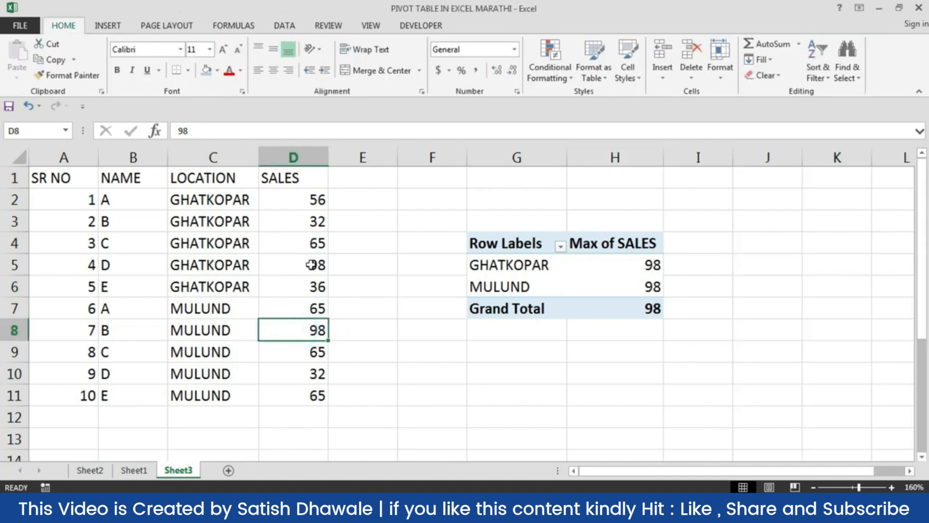
pyautogui.click(311, 265)
pyautogui.click(307, 331)
pyautogui.write('35')
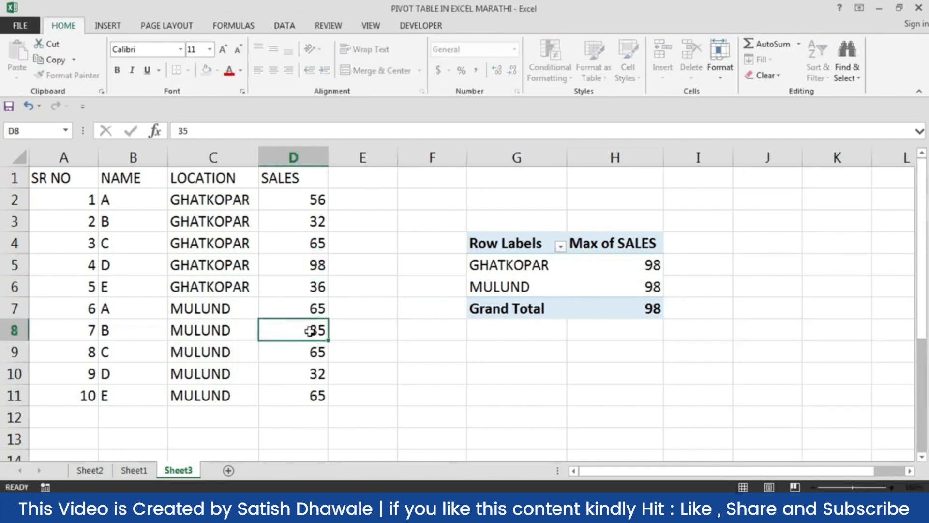
pyautogui.press('Return')
# - Check the GHATKOPAR and MULUND maximums in the pivot table and refresh all pivot tables
pyautogui.moveTo(643, 291); pyautogui.dragTo(641, 274)
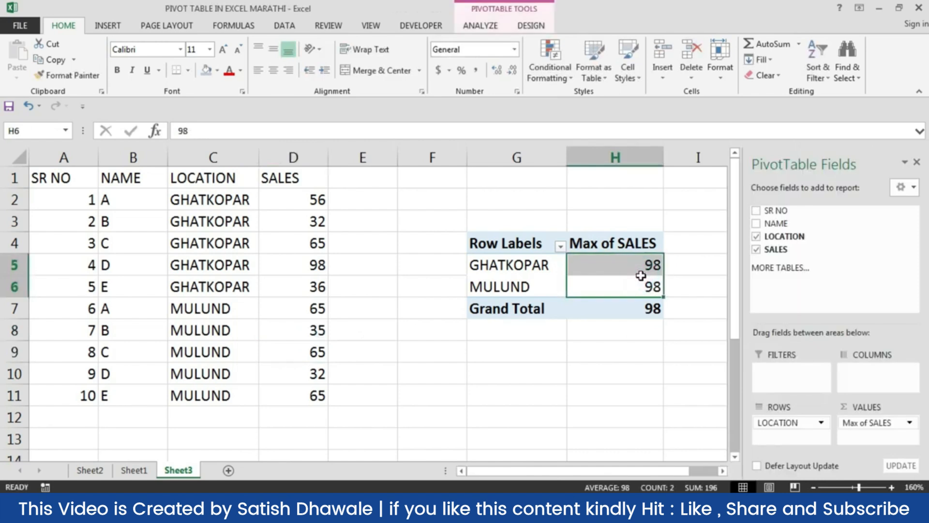
pyautogui.click(628, 279)
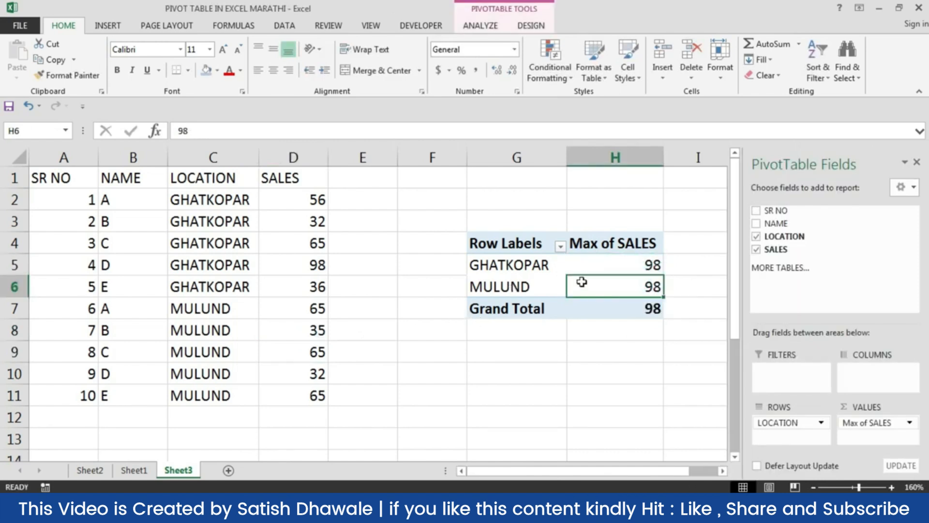
pyautogui.click(605, 270)
pyautogui.click(599, 289)
pyautogui.moveTo(593, 269)
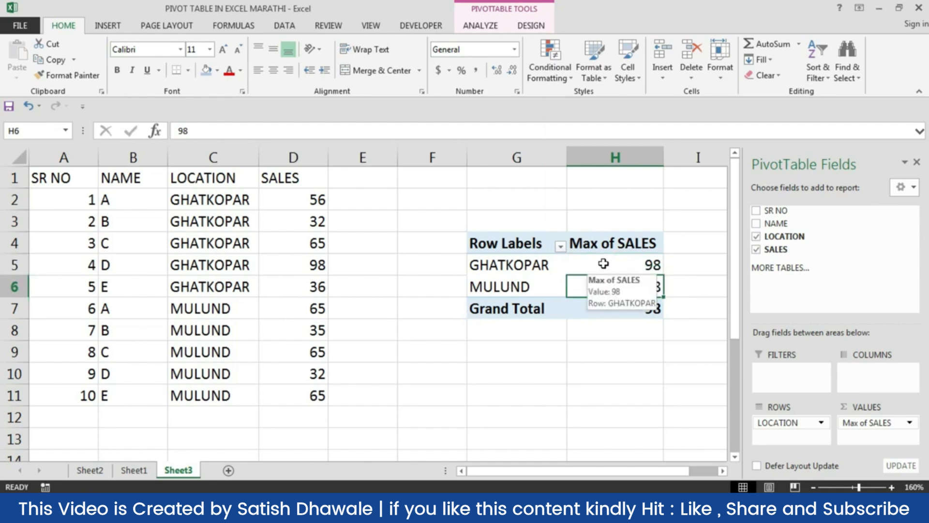
pyautogui.click(603, 263)
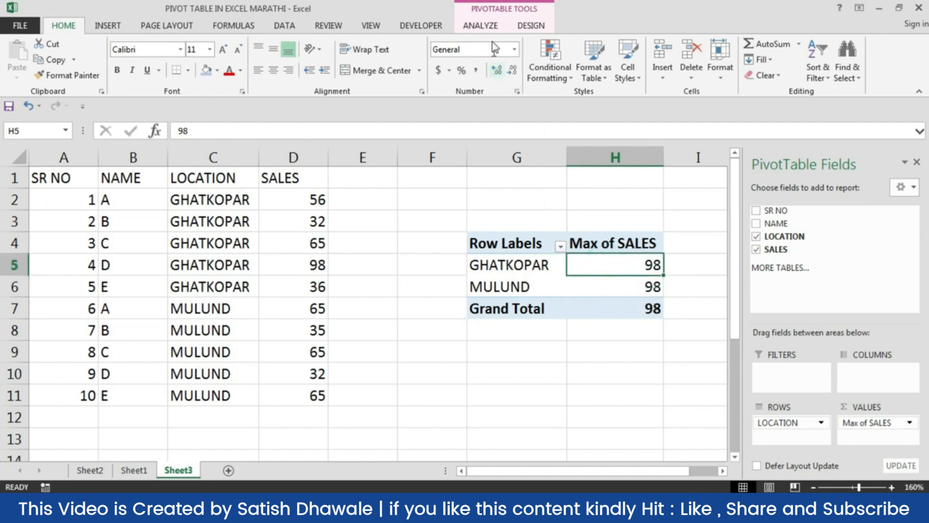
pyautogui.click(481, 25)
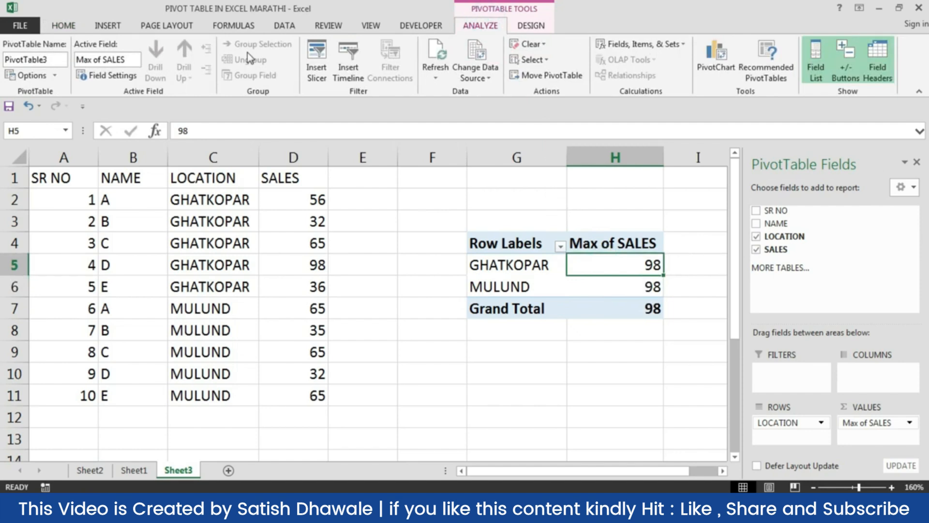
pyautogui.click(436, 76)
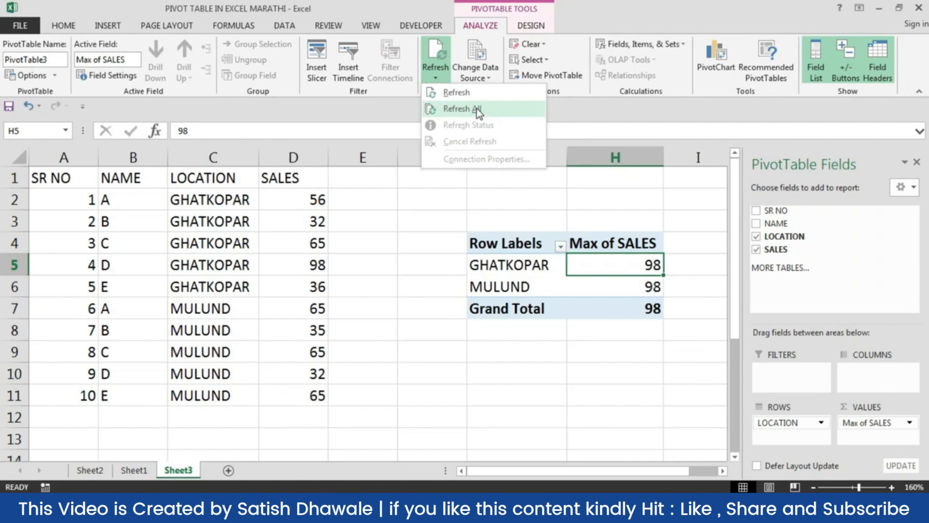
pyautogui.click(477, 108)
# - Compare the MULUND and GHATKOPAR maximums with their source sales in D7:D11 and D2:D6
pyautogui.click(647, 287)
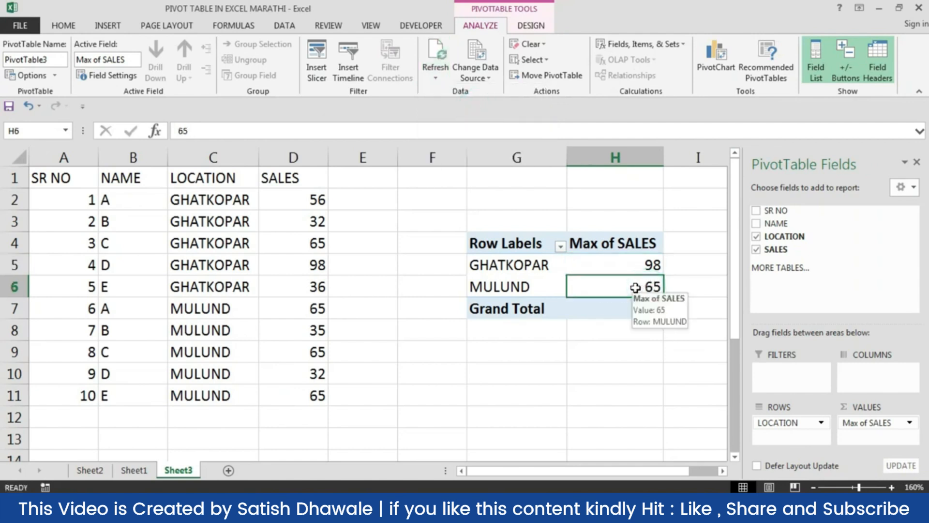
pyautogui.click(311, 308)
pyautogui.moveTo(304, 307); pyautogui.dragTo(314, 392)
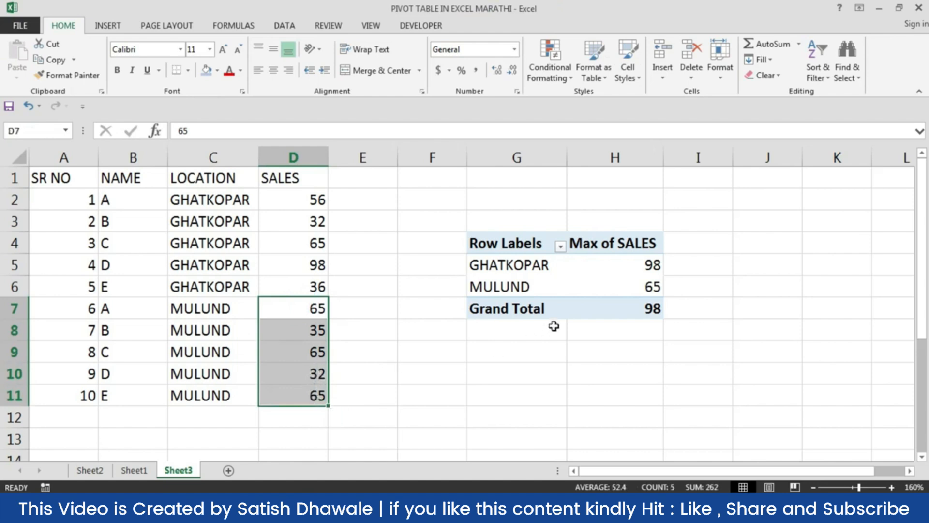
pyautogui.click(631, 291)
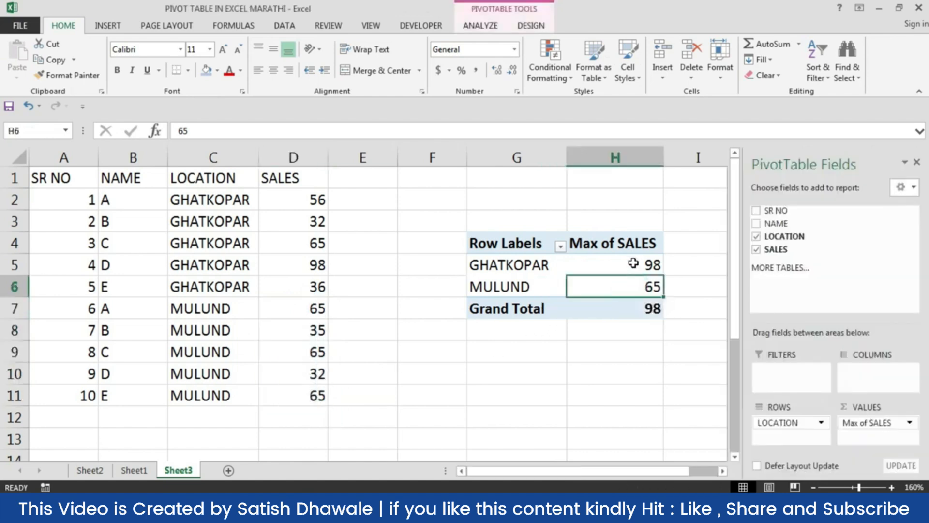
pyautogui.click(634, 262)
pyautogui.moveTo(292, 199); pyautogui.dragTo(290, 288)
pyautogui.click(567, 271)
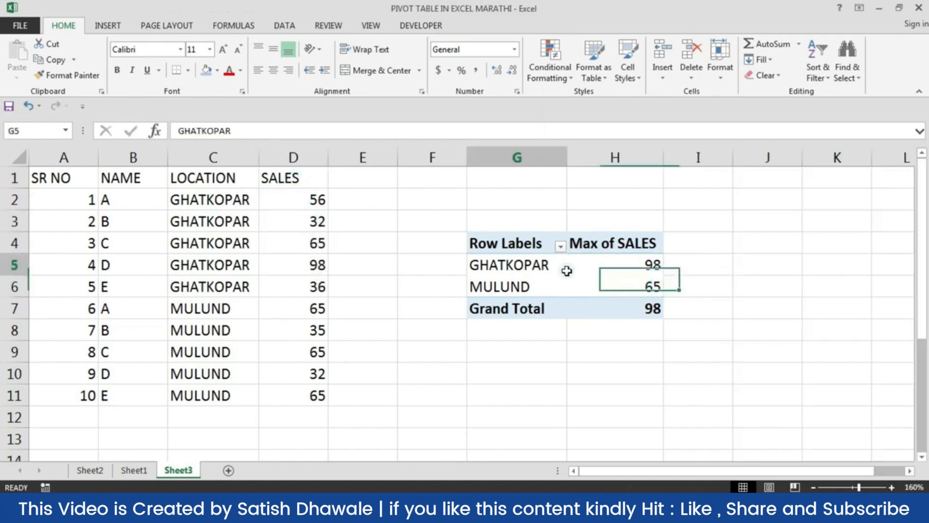
# - Summarize the SALES values of the location pivot table by Min
pyautogui.click(909, 422)
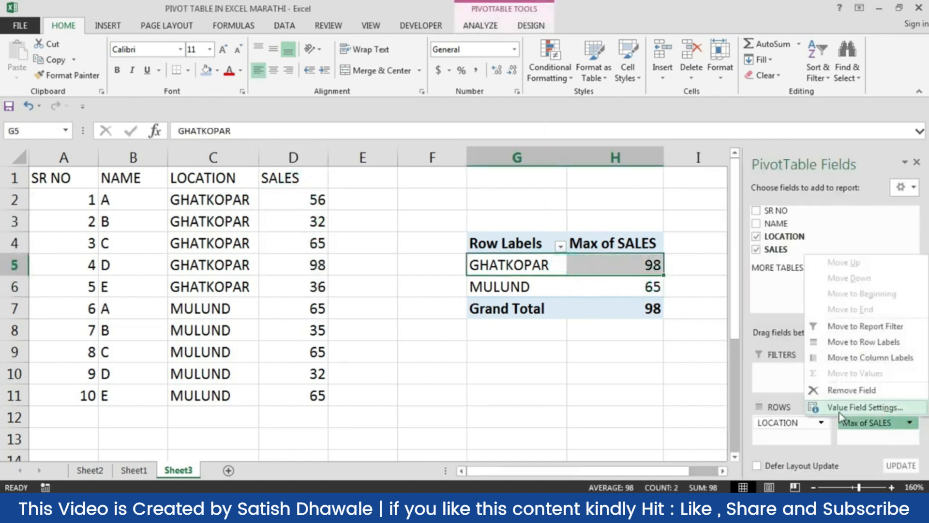
pyautogui.click(842, 408)
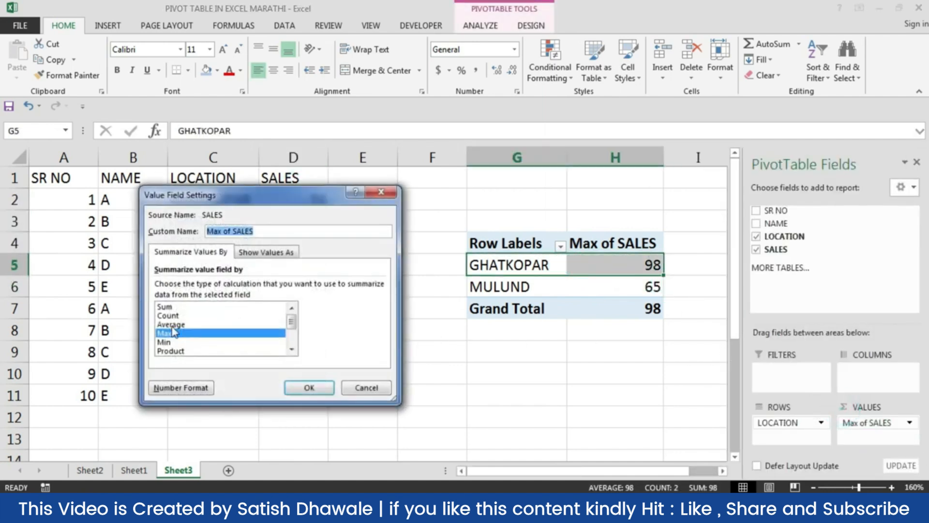
pyautogui.click(167, 342)
pyautogui.click(310, 387)
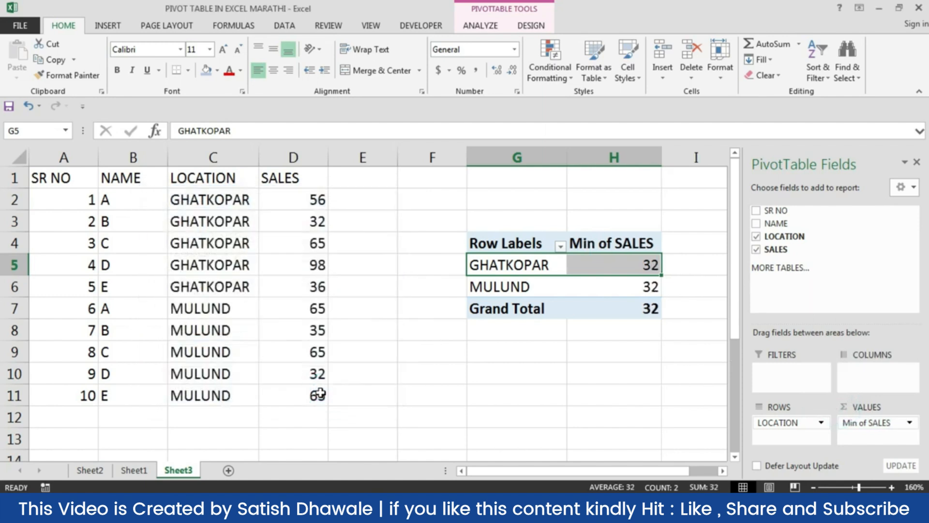
# - Summarize the SALES values of the location pivot table by Count
pyautogui.click(882, 423)
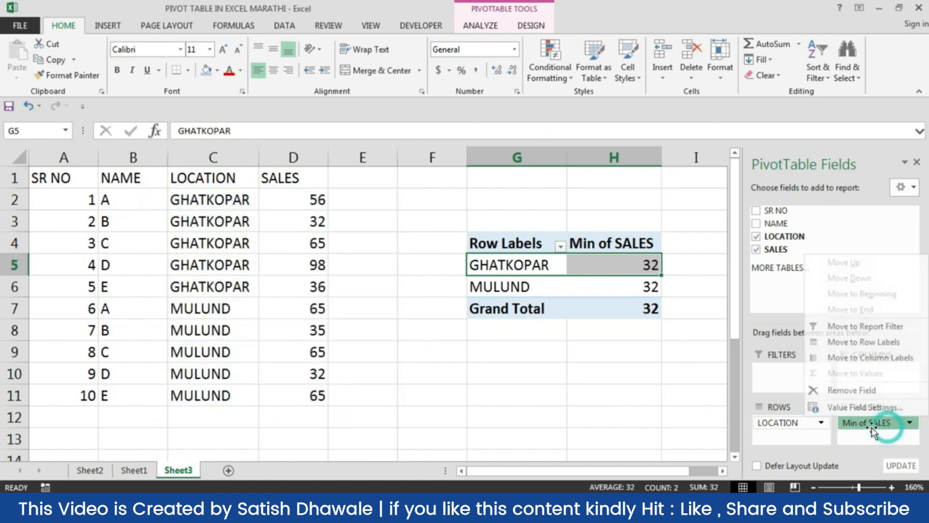
pyautogui.click(845, 410)
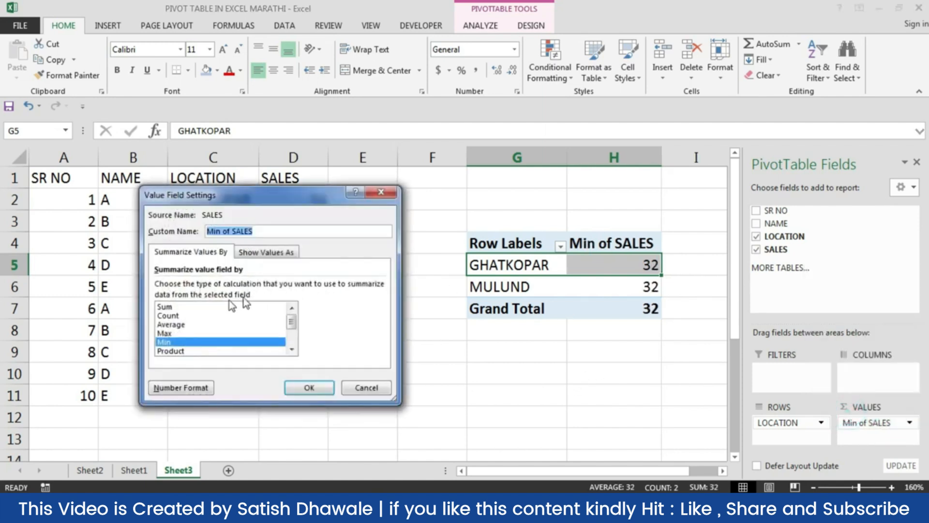
pyautogui.click(232, 315)
pyautogui.click(310, 387)
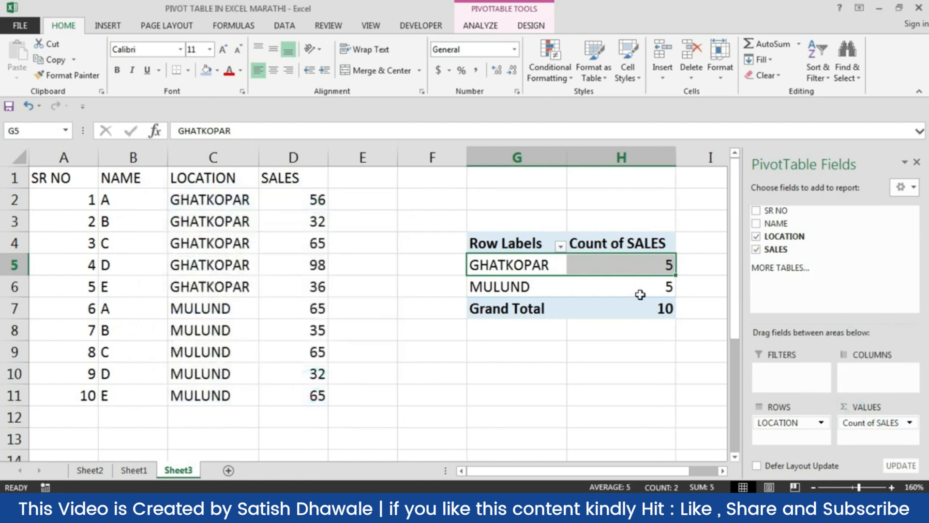
pyautogui.click(641, 283)
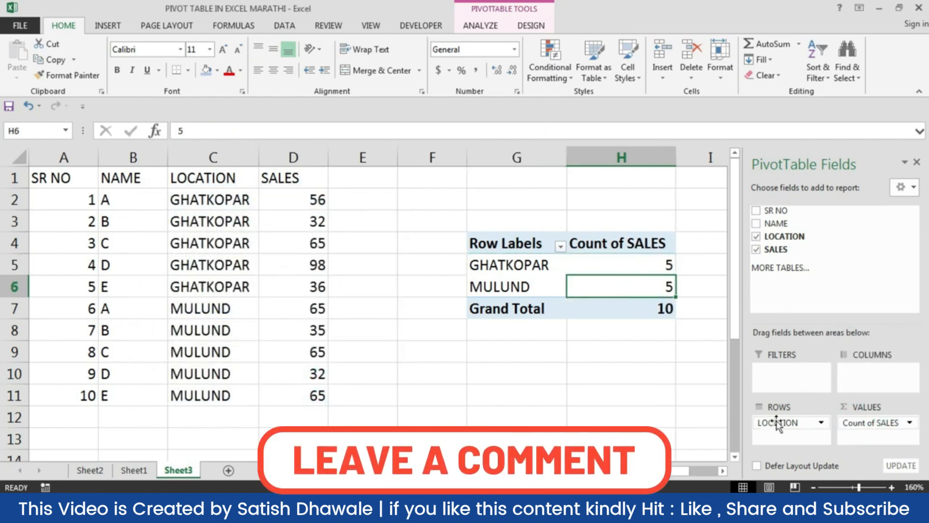
# - Switch the SALES values of the location pivot table back to Sum
pyautogui.click(880, 424)
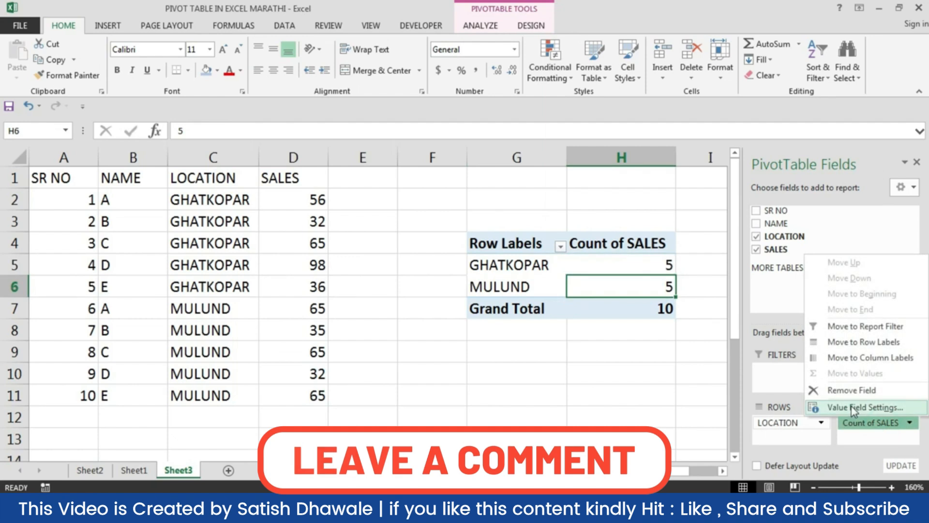
pyautogui.click(851, 408)
pyautogui.click(167, 307)
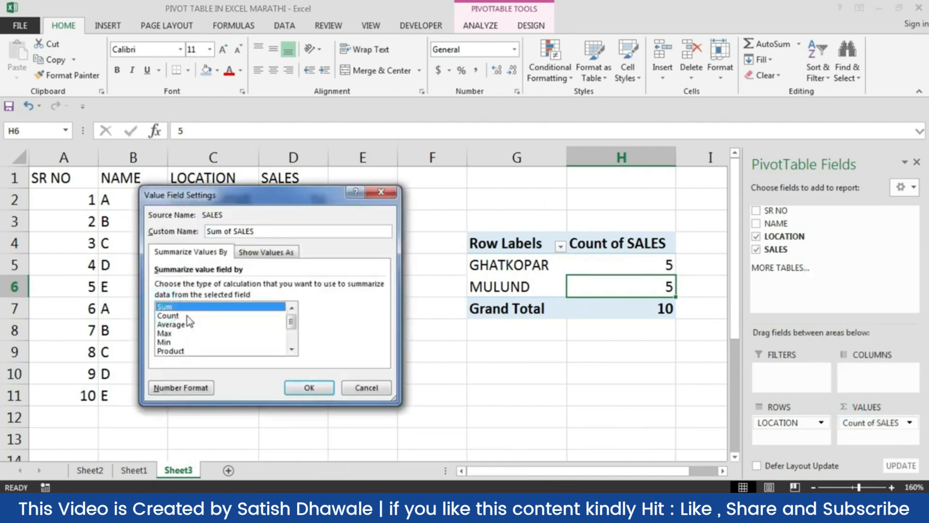
pyautogui.click(309, 388)
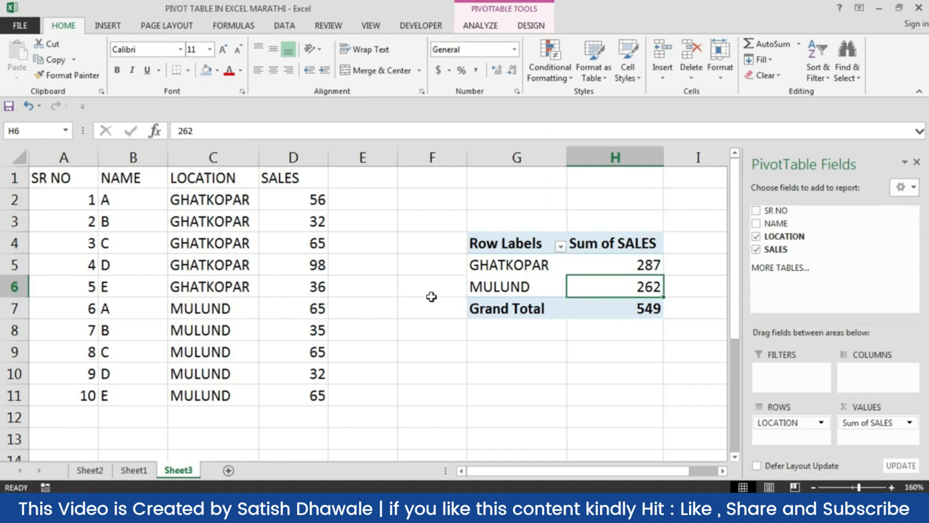
# - In the source data on Sheet1, set the QTY in cell I2 to 5000
pyautogui.click(133, 470)
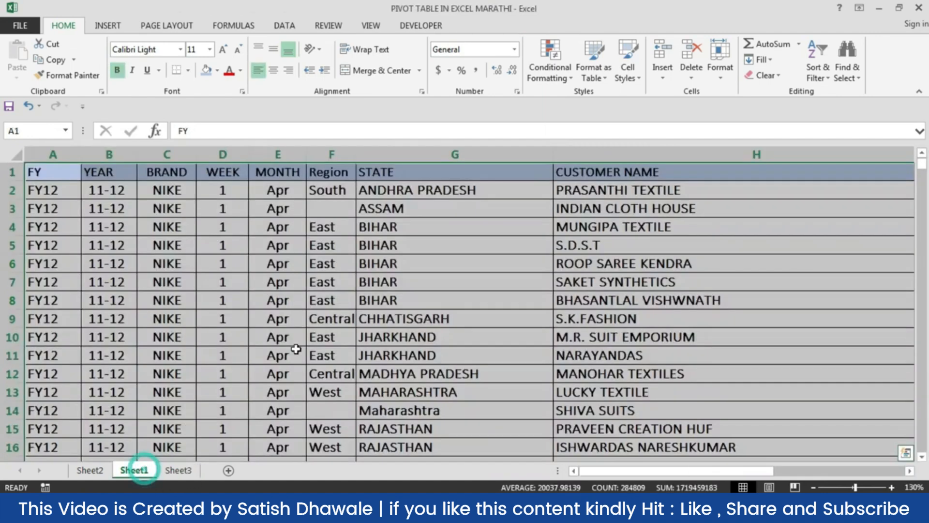
pyautogui.moveTo(624, 179); pyautogui.dragTo(866, 190)
pyautogui.hscroll(4, 866, 190)
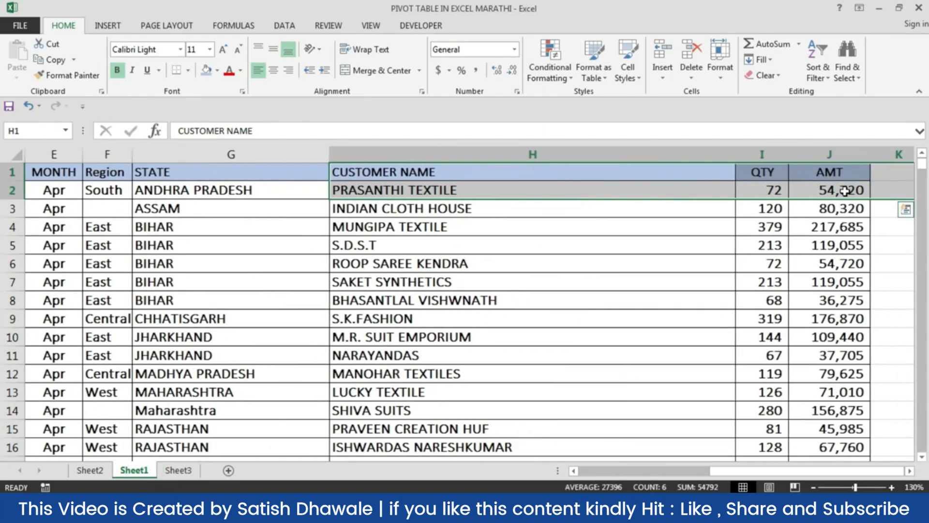
pyautogui.click(842, 191)
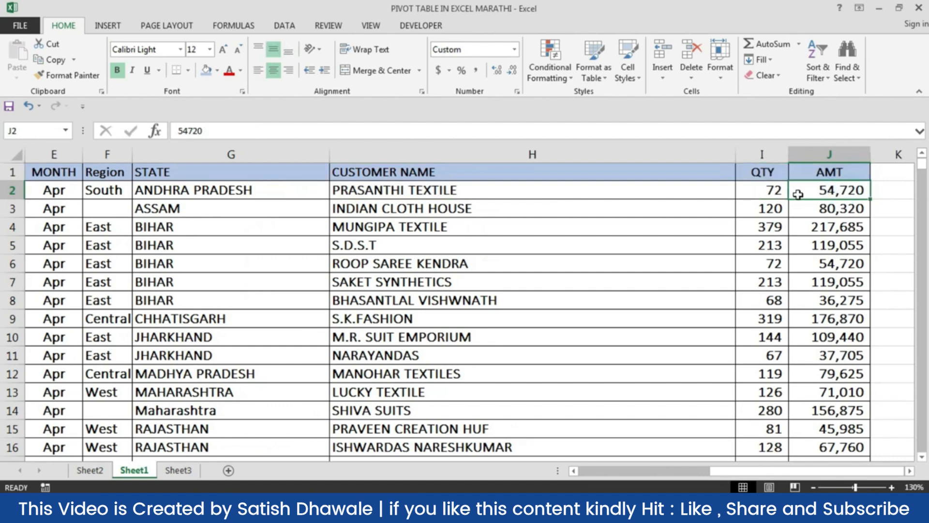
pyautogui.click(771, 192)
pyautogui.write('5000')
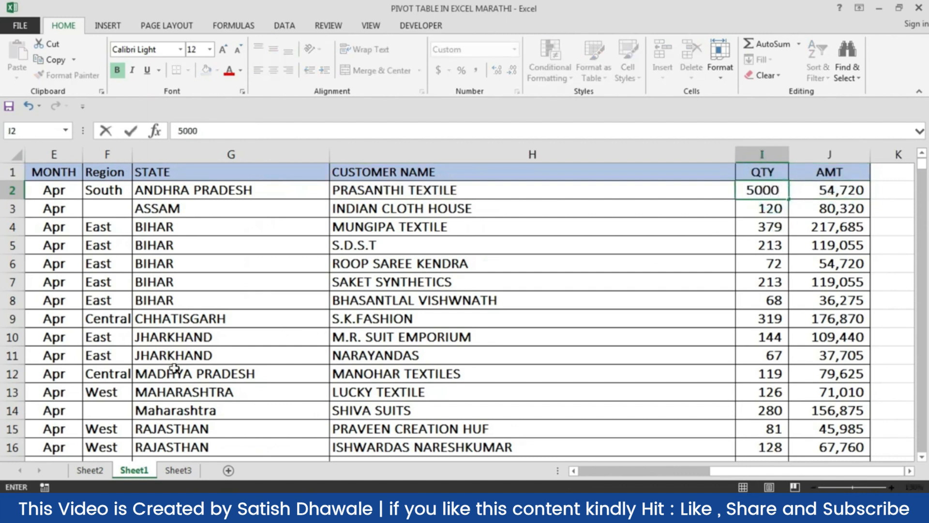
# - Go to Sheet2 and examine the minimum AMT pivot table and the maximum QTY pivot table below it
pyautogui.click(90, 470)
pyautogui.click(177, 280)
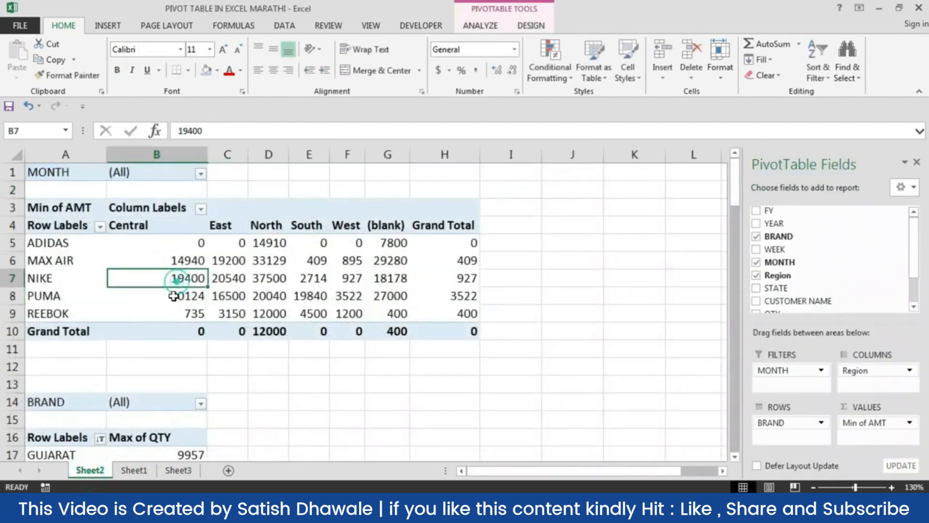
pyautogui.click(82, 244)
pyautogui.scroll(-2, 150, 422)
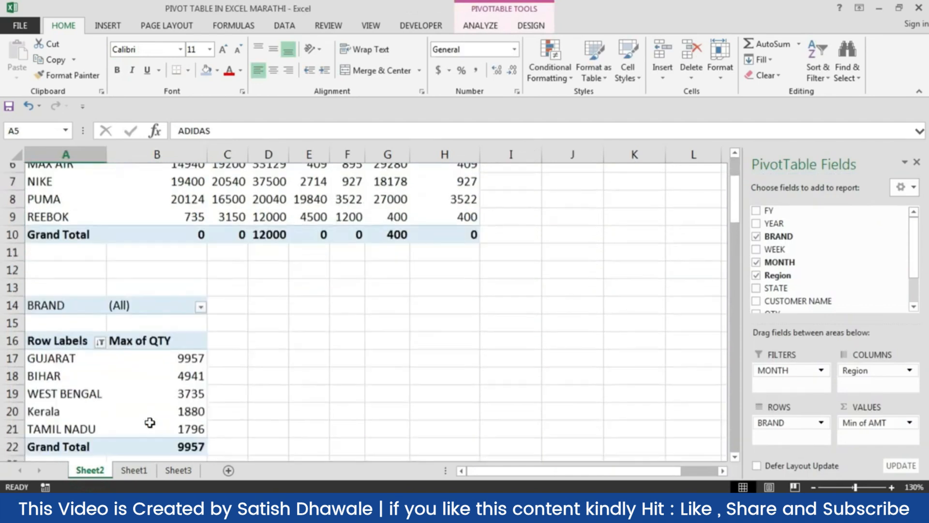
pyautogui.click(143, 382)
pyautogui.moveTo(159, 352)
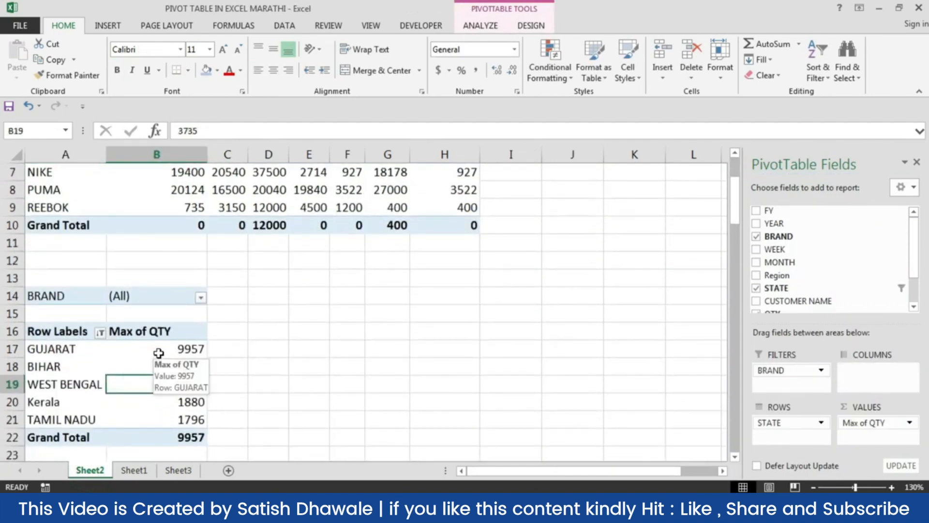
pyautogui.scroll(2, 157, 347)
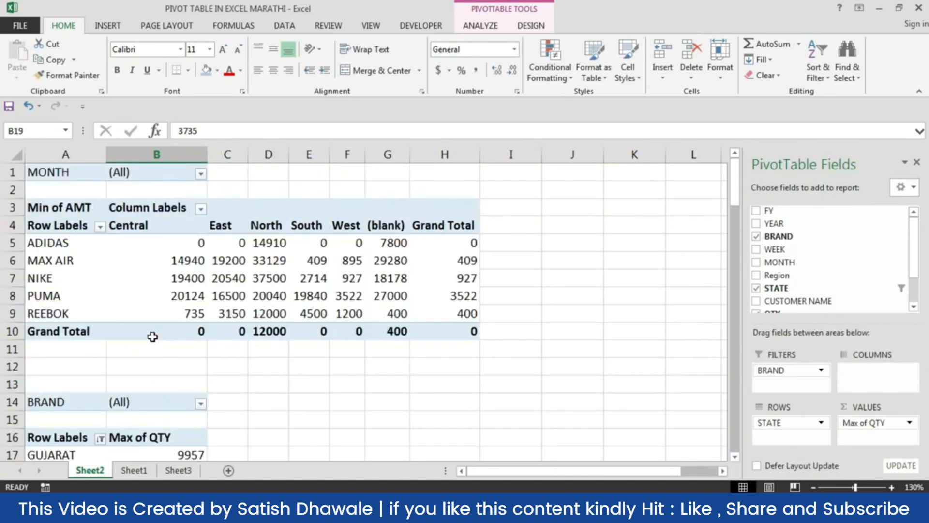
# - Refresh all pivot tables in the workbook and check the Max of QTY pivot table on Sheet2
pyautogui.click(160, 277)
pyautogui.click(481, 29)
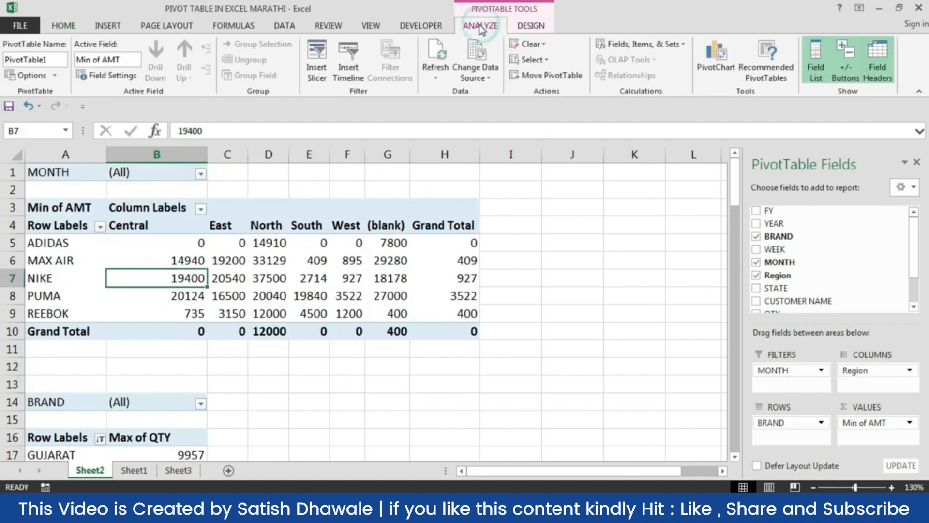
pyautogui.click(290, 29)
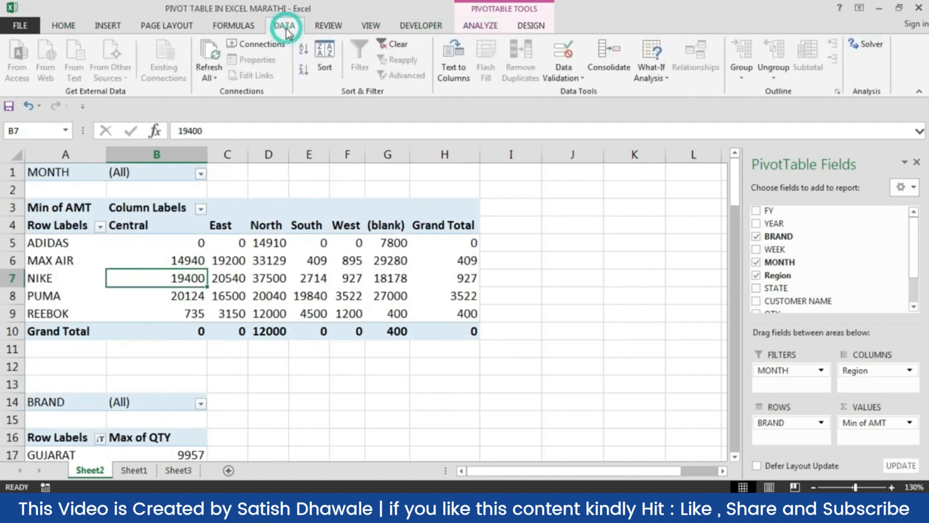
pyautogui.click(210, 73)
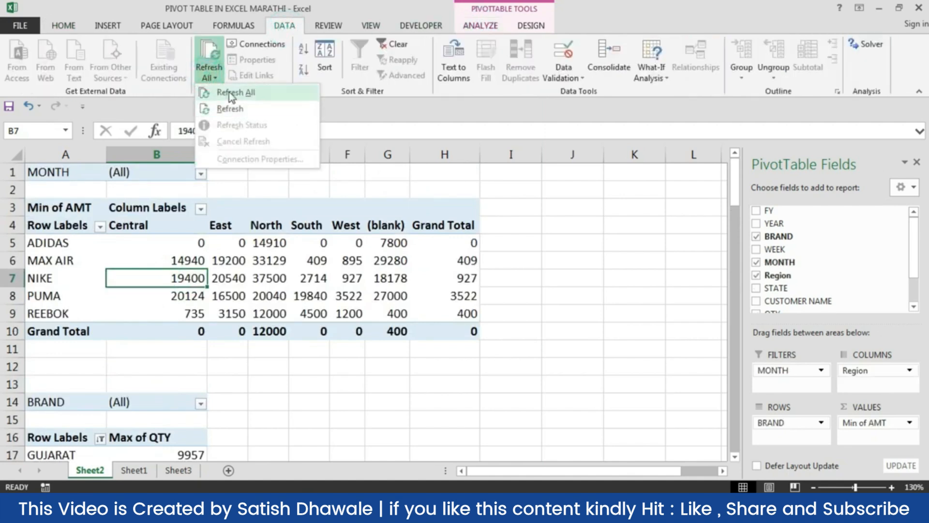
pyautogui.click(226, 93)
pyautogui.scroll(-2, 220, 276)
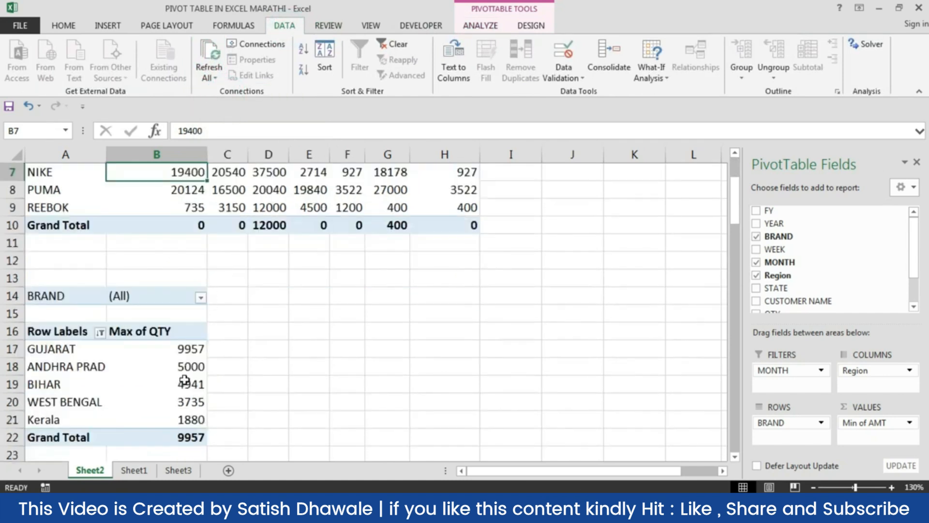
pyautogui.click(190, 342)
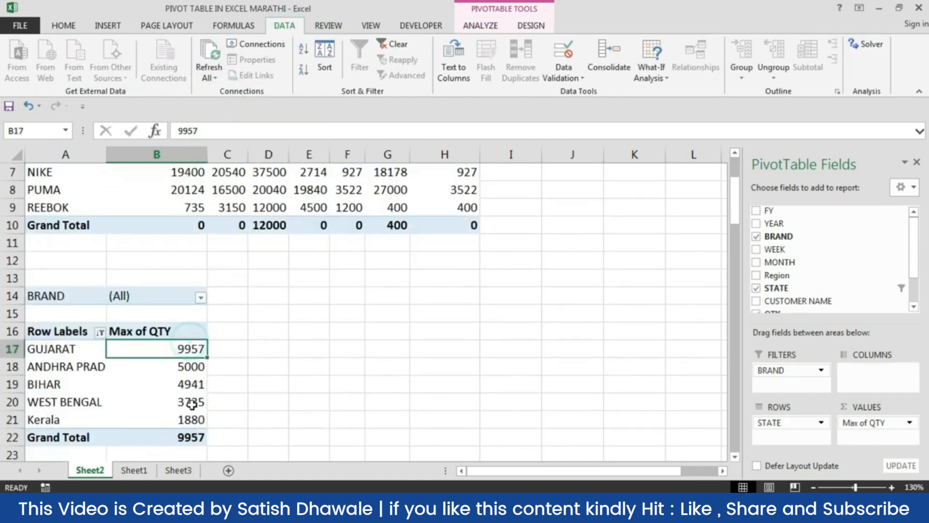
# - On Sheet3, set the SALES value in cell D3 of the source data to 21
pyautogui.click(131, 469)
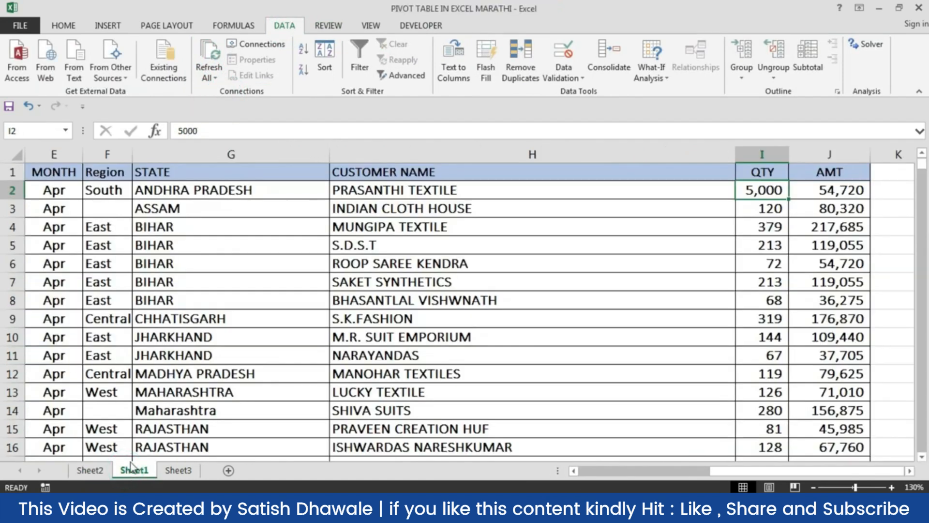
pyautogui.click(178, 470)
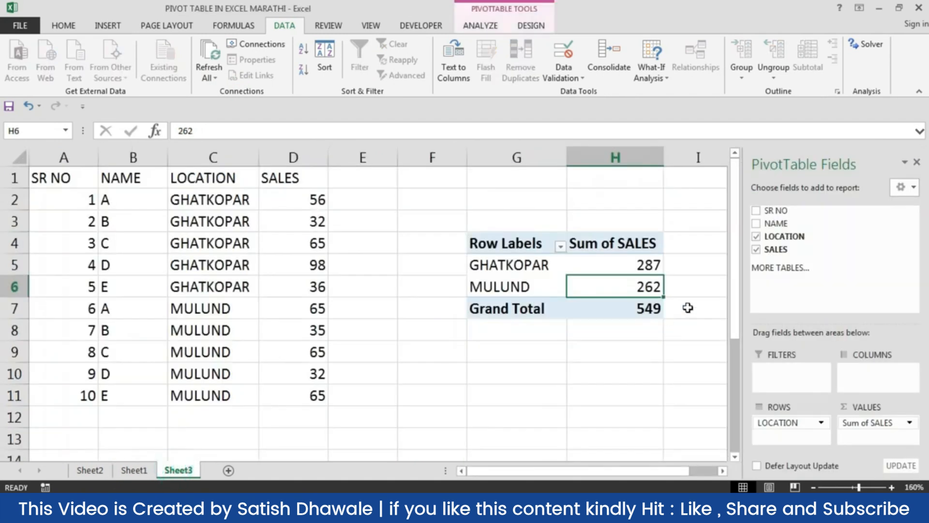
pyautogui.click(617, 266)
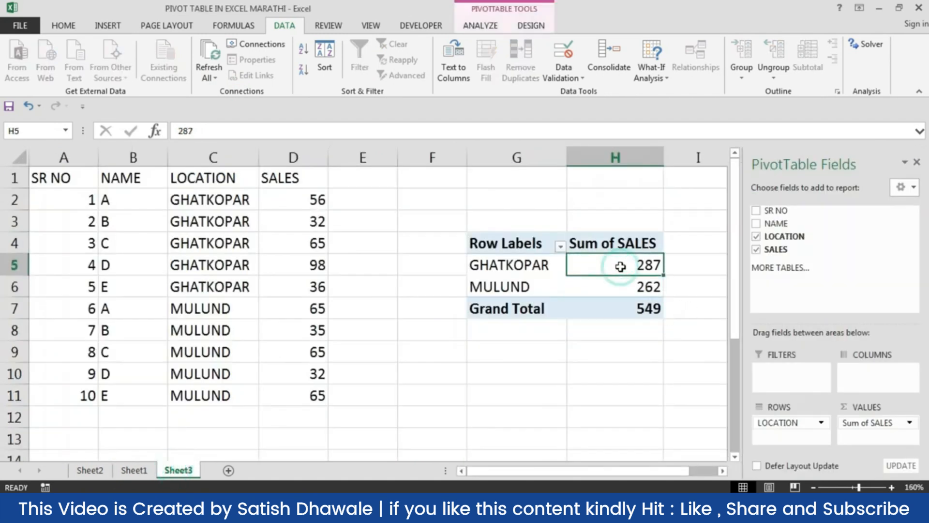
pyautogui.click(317, 225)
pyautogui.write('21')
pyautogui.press('Return')
# - Summarize the SALES values of the location pivot table by Min
pyautogui.click(641, 267)
pyautogui.click(910, 422)
pyautogui.click(854, 406)
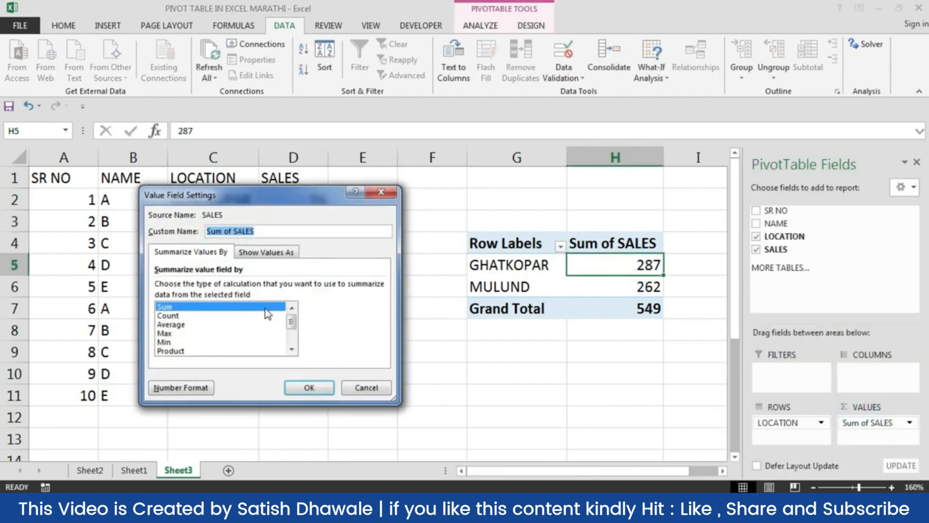
pyautogui.click(164, 342)
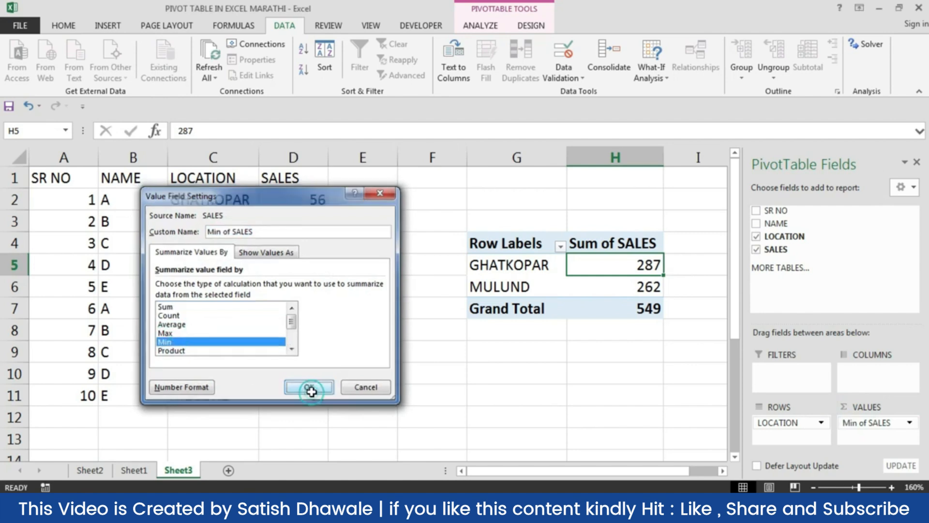
pyautogui.click(309, 387)
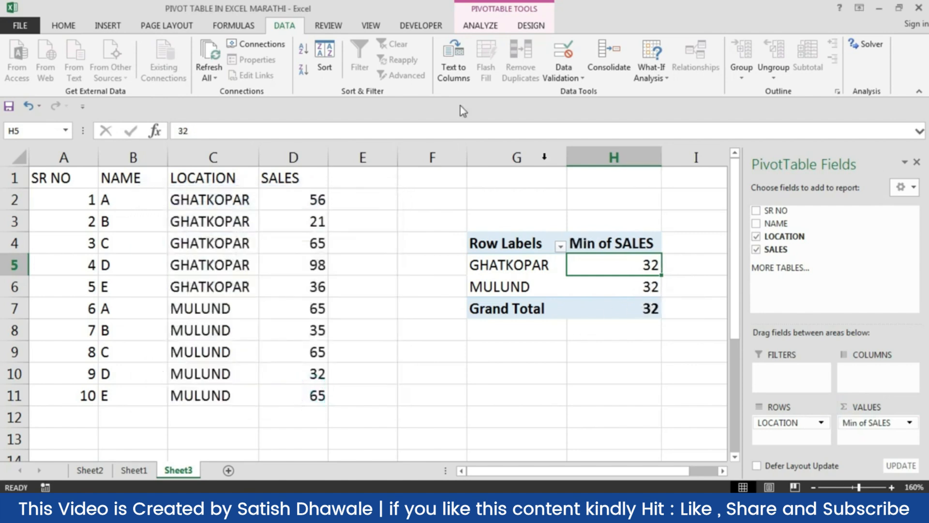
# - Refresh all pivot tables and check the minimum SALES for each location and the grand total
pyautogui.click(209, 75)
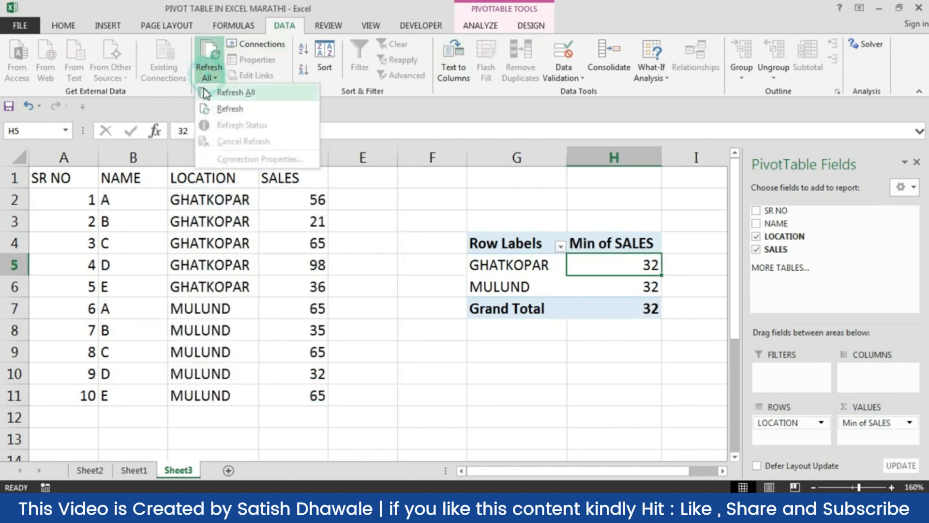
pyautogui.click(208, 92)
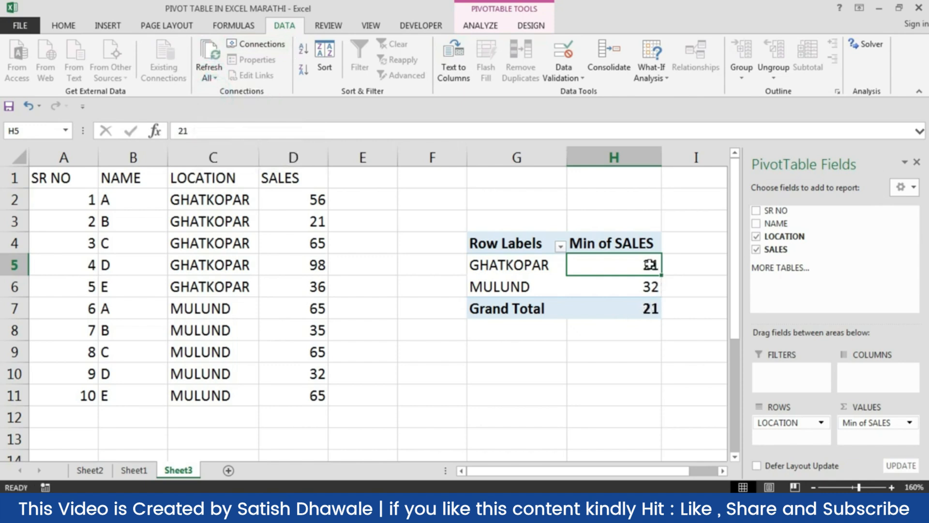
pyautogui.moveTo(650, 264); pyautogui.dragTo(649, 304)
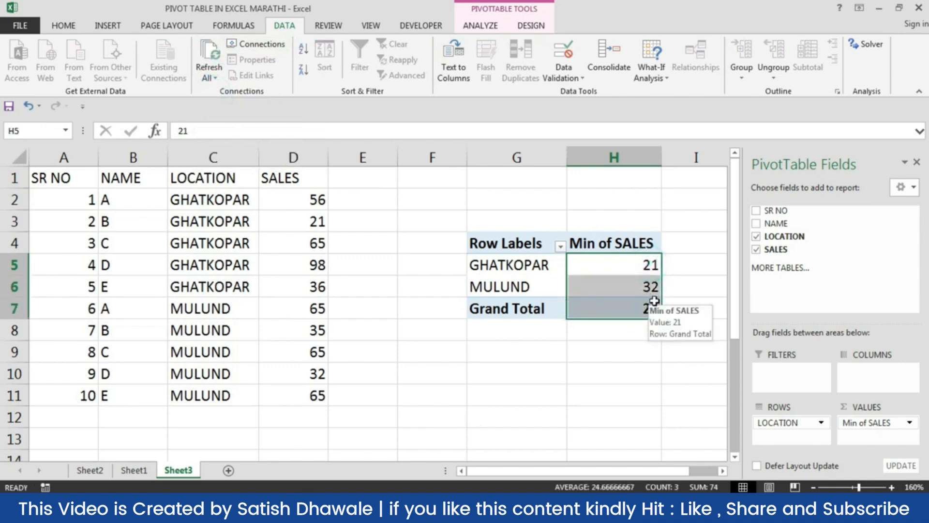
pyautogui.click(642, 293)
pyautogui.click(643, 306)
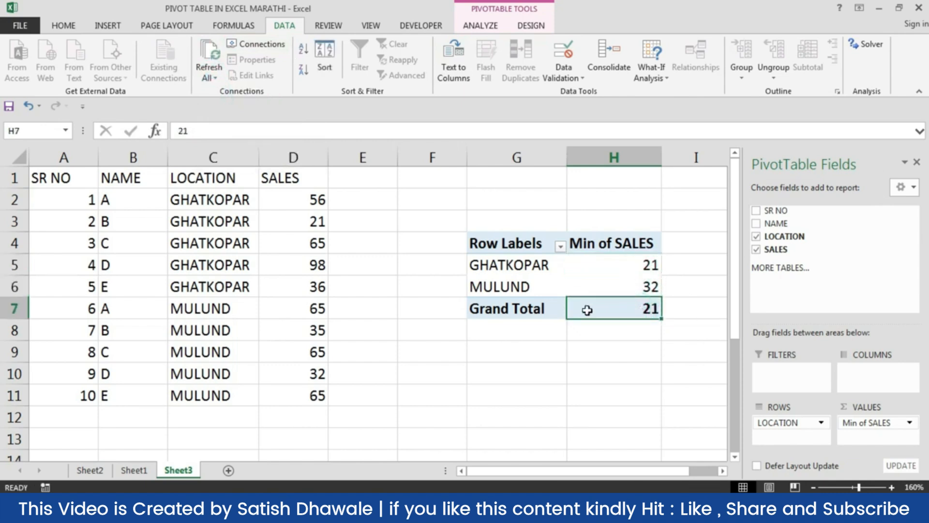
pyautogui.moveTo(643, 266); pyautogui.dragTo(642, 291)
pyautogui.click(637, 311)
# - Change the SALES summary in the location pivot table from Min back to Sum
pyautogui.click(890, 426)
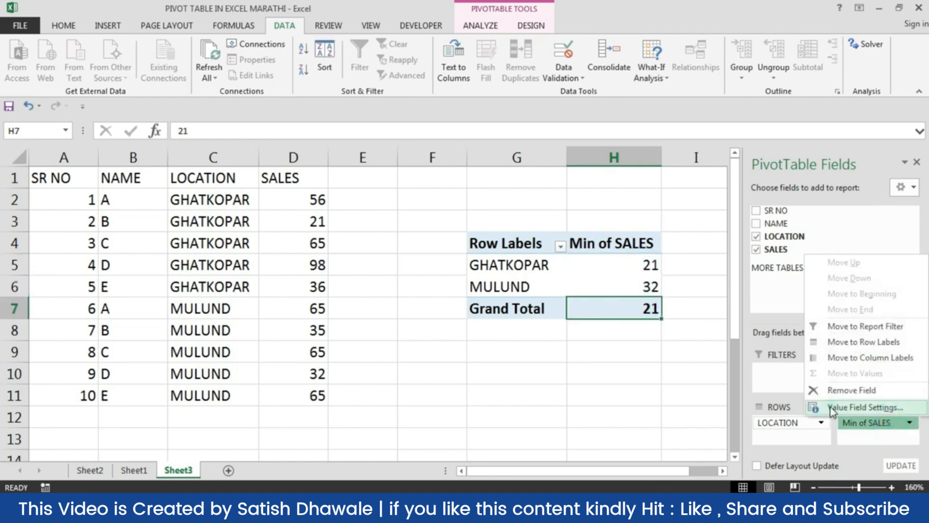
pyautogui.click(846, 409)
pyautogui.click(180, 307)
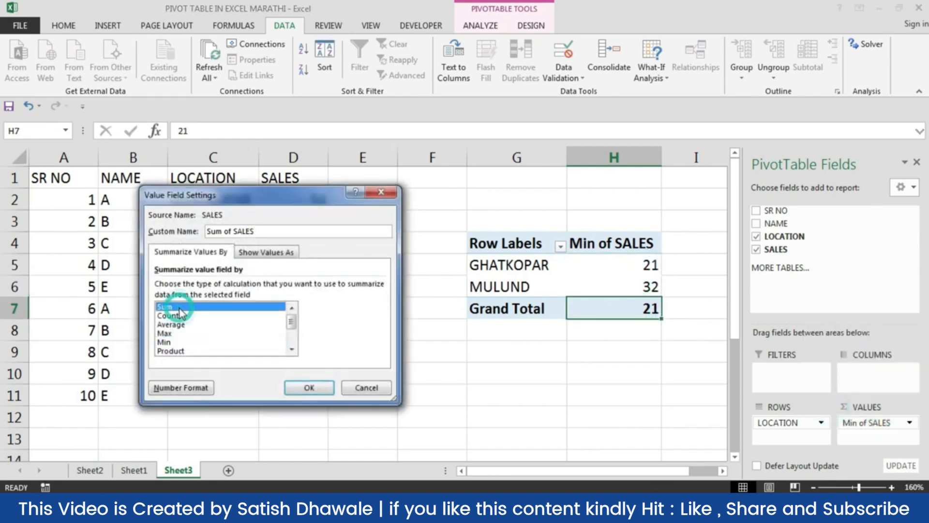
pyautogui.click(307, 386)
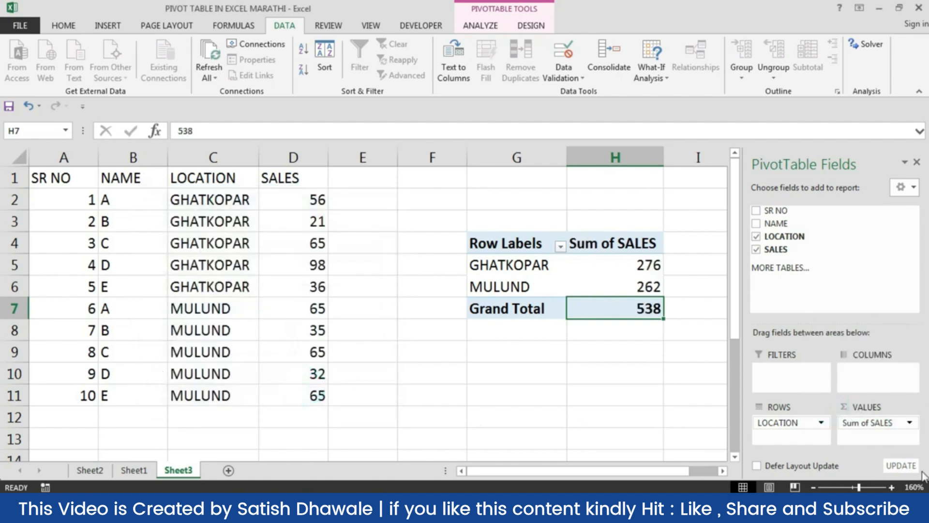
# - Show the SALES values as % Of, with LOCATION as base field and GHATKOPAR as base item, and compare both locations' percentages
pyautogui.click(893, 426)
pyautogui.click(864, 410)
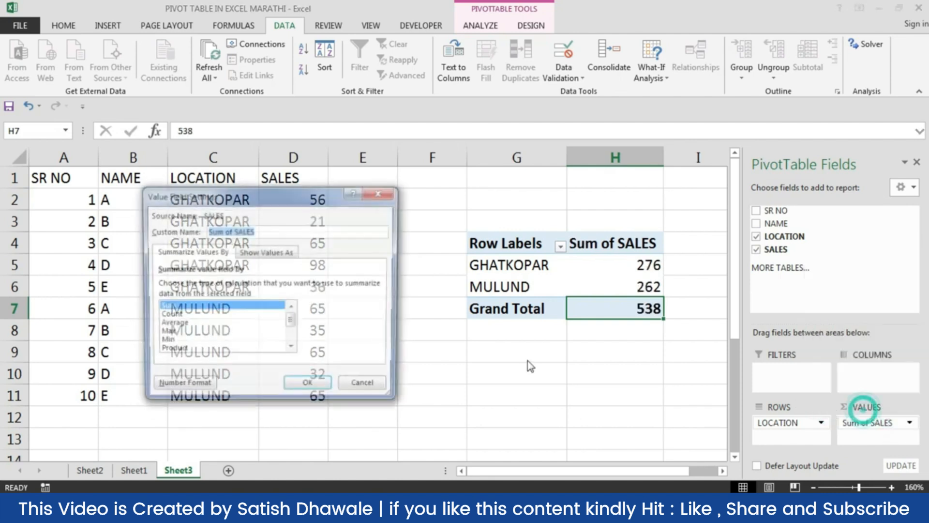
pyautogui.click(259, 254)
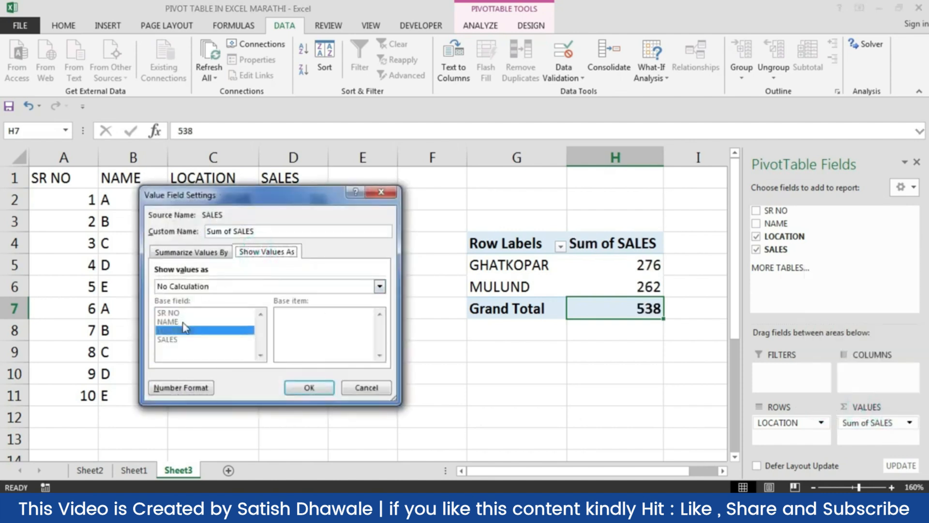
pyautogui.click(196, 286)
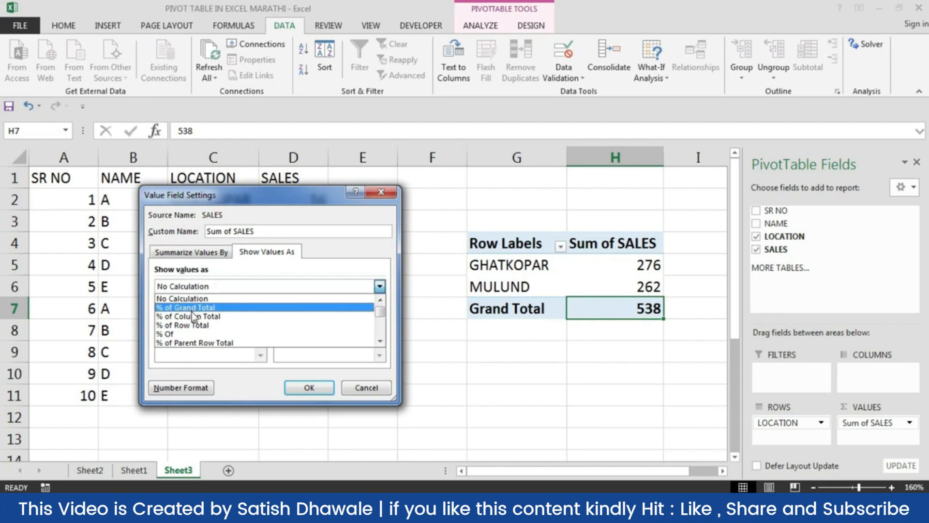
pyautogui.click(222, 195)
pyautogui.moveTo(222, 195); pyautogui.dragTo(259, 147)
pyautogui.click(232, 241)
pyautogui.scroll(-4, 233, 299)
pyautogui.scroll(4, 233, 299)
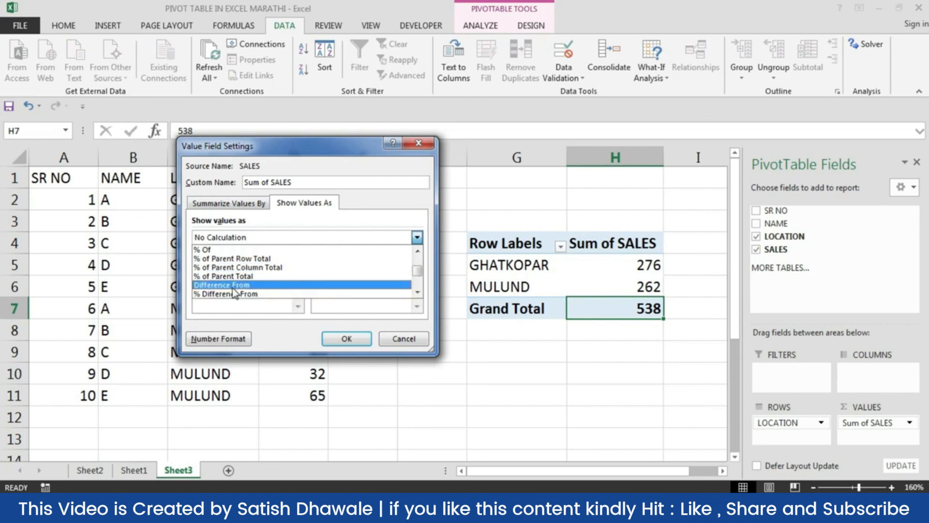
pyautogui.click(233, 267)
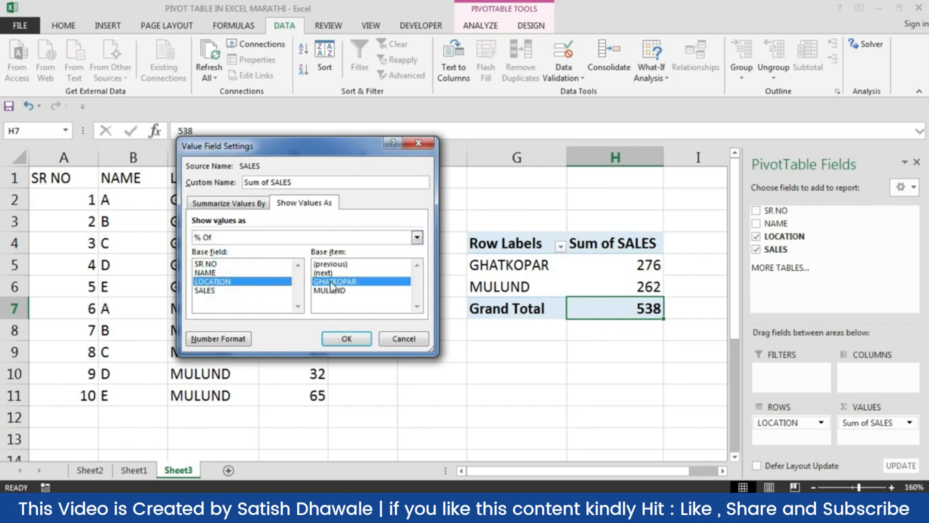
pyautogui.click(361, 337)
pyautogui.click(626, 266)
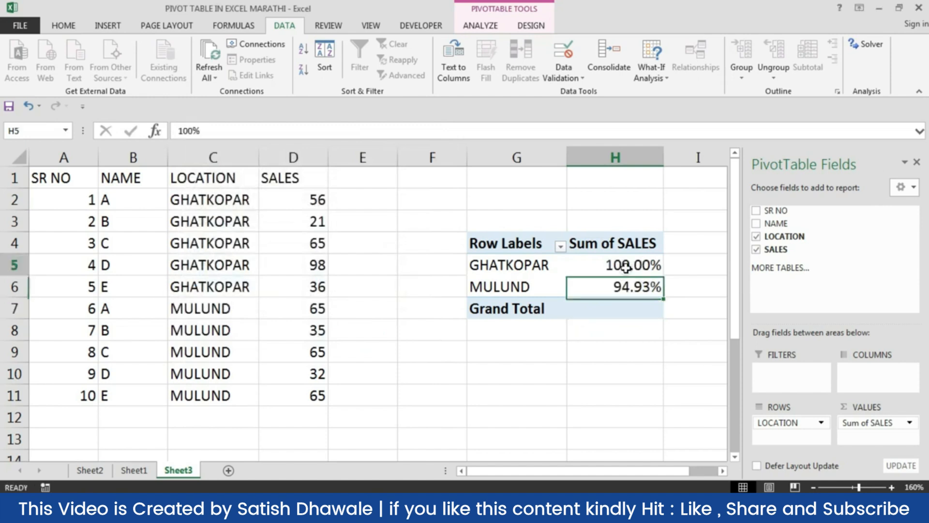
pyautogui.click(632, 290)
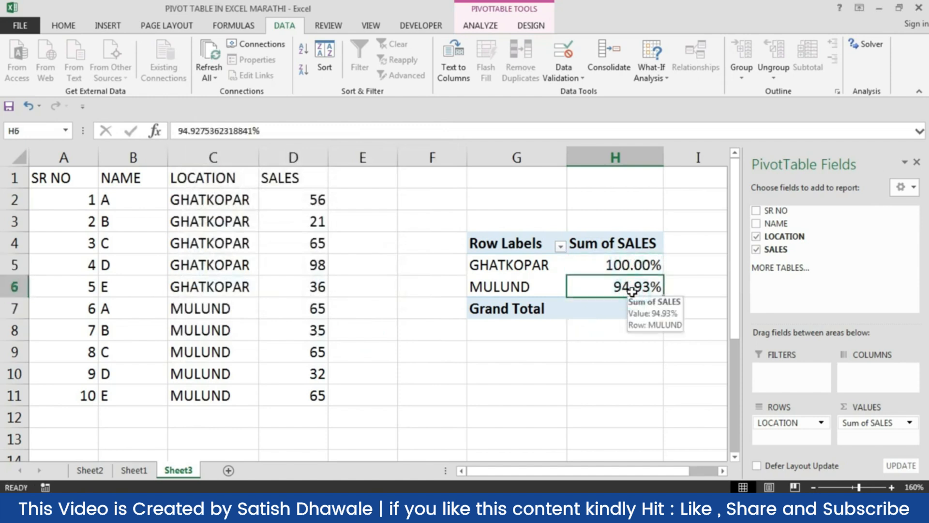
pyautogui.click(624, 264)
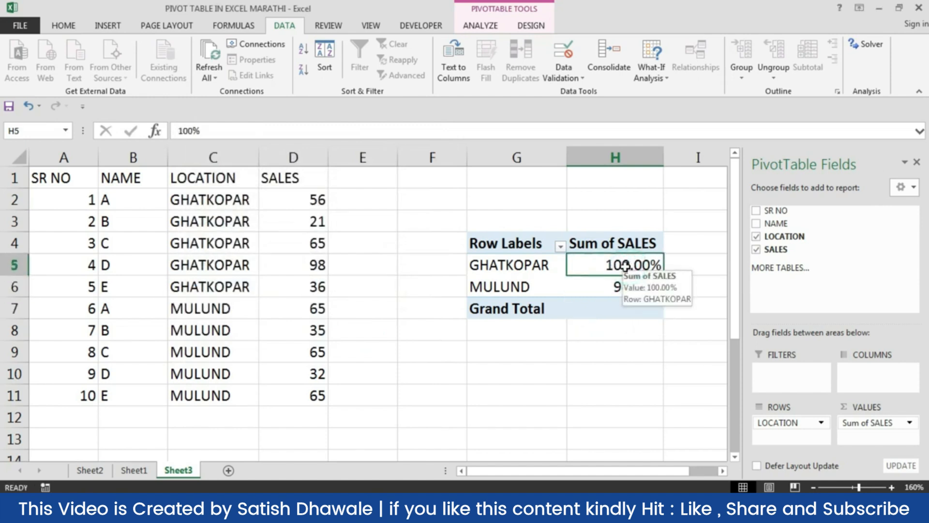
pyautogui.click(609, 287)
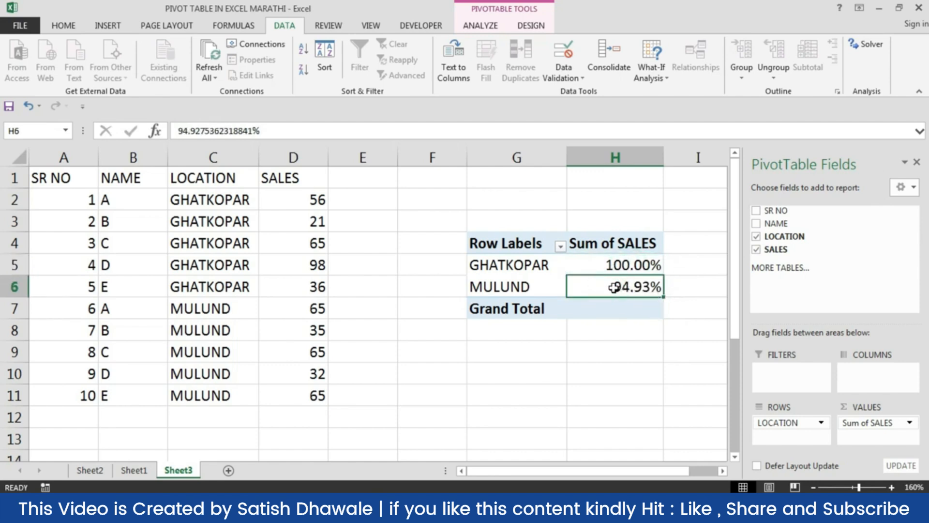
pyautogui.moveTo(614, 288)
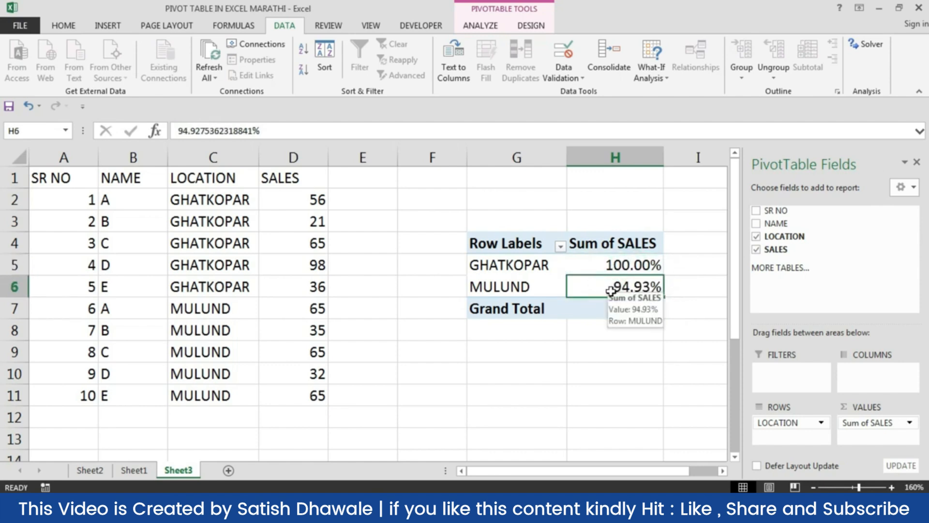
# - Set the SALES value in cell D8, a MULUND row of the source data, to 98
pyautogui.click(300, 348)
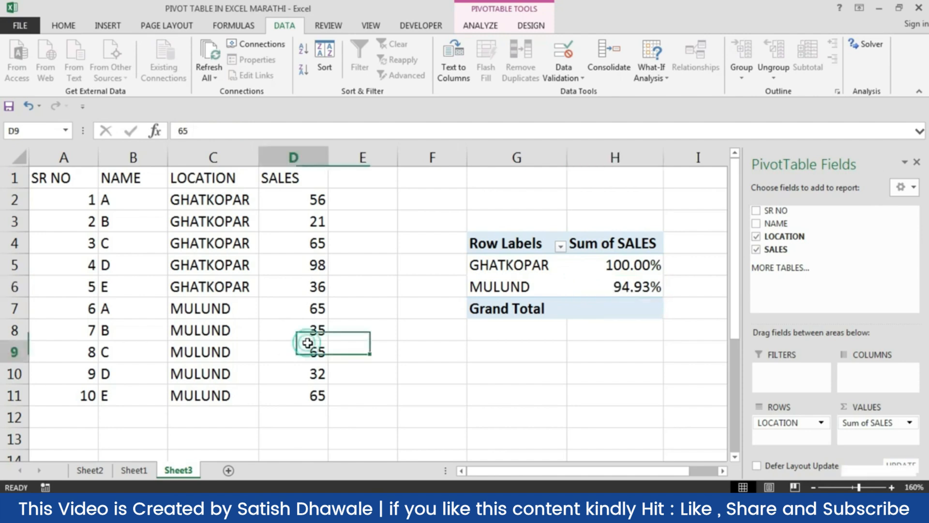
pyautogui.click(319, 336)
pyautogui.write('98')
pyautogui.press('Return')
pyautogui.click(316, 331)
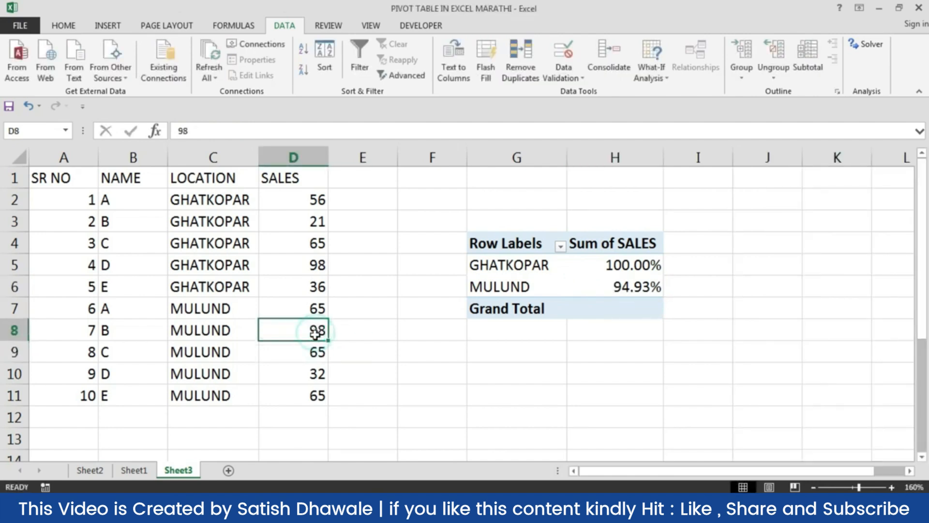
# - Refresh all pivot tables and check the MULUND percentage against GHATKOPAR
pyautogui.click(209, 77)
pyautogui.click(226, 94)
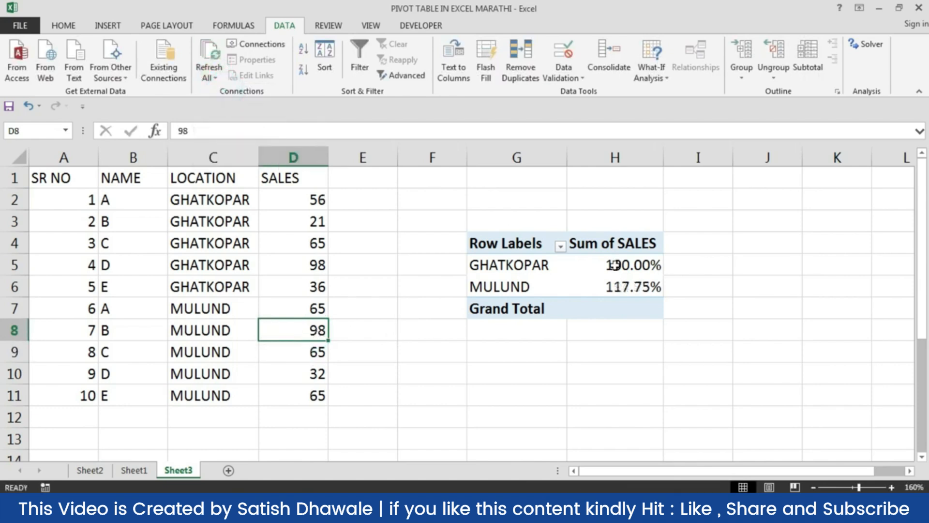
pyautogui.click(624, 287)
pyautogui.click(622, 259)
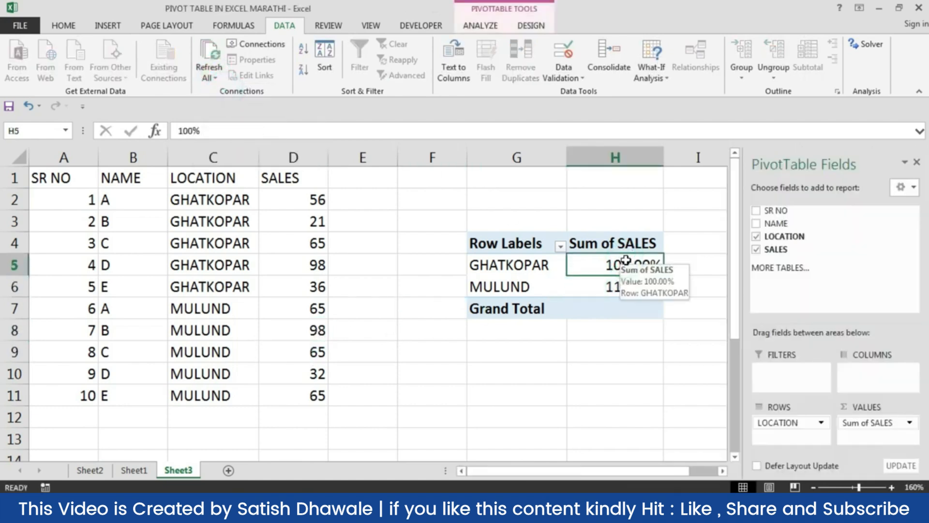
# - Change the base item of the SALES % Of calculation to MULUND and check GHATKOPAR's percentage
pyautogui.click(881, 422)
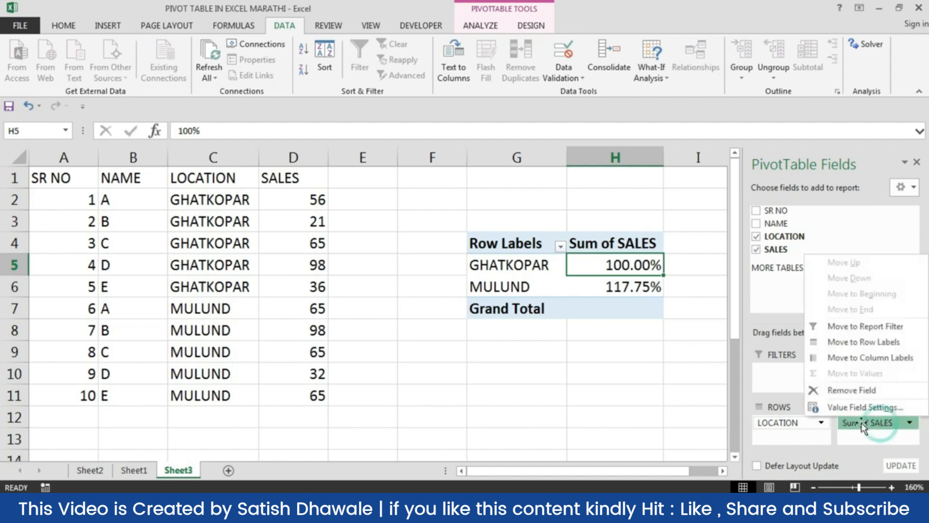
pyautogui.click(852, 411)
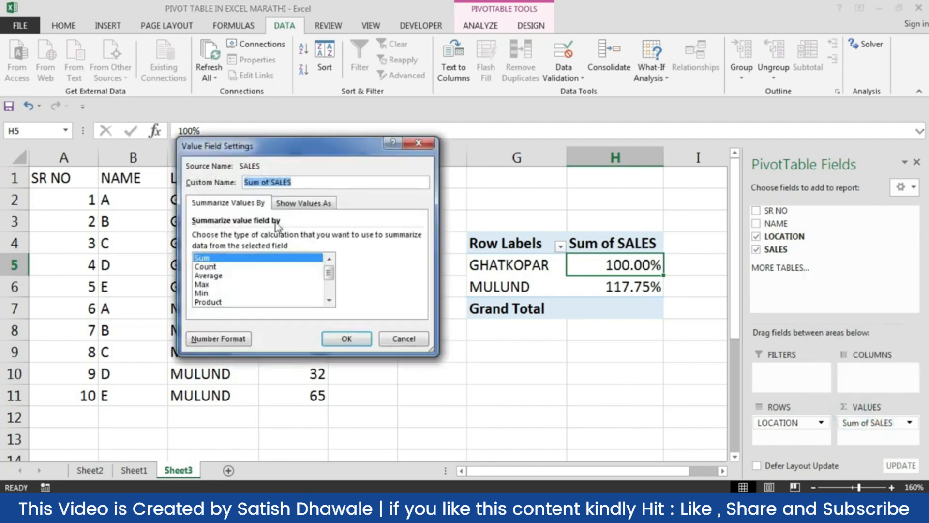
pyautogui.click(305, 203)
pyautogui.click(339, 282)
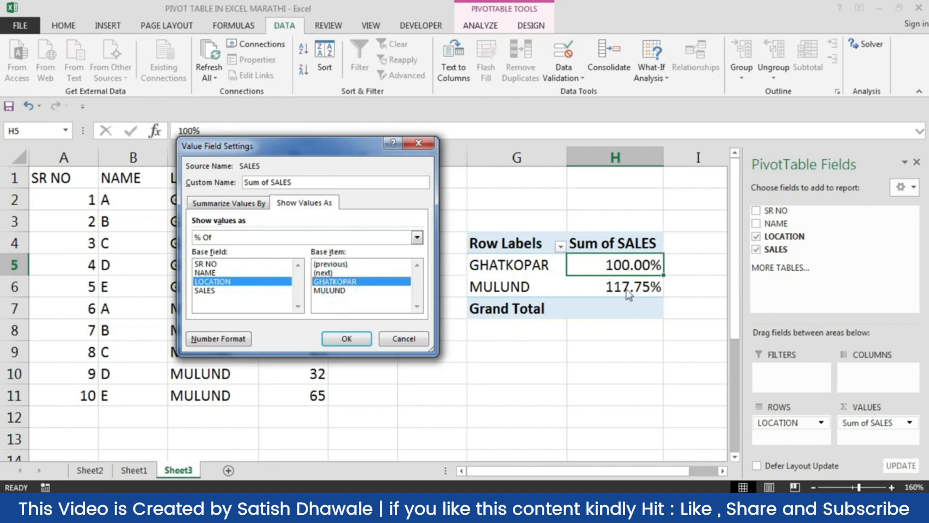
pyautogui.click(332, 291)
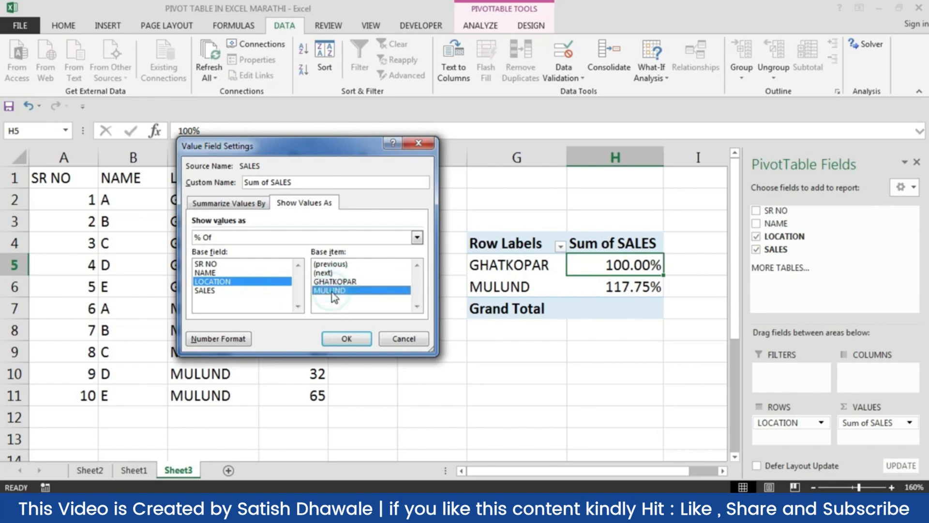
pyautogui.click(345, 339)
pyautogui.click(629, 273)
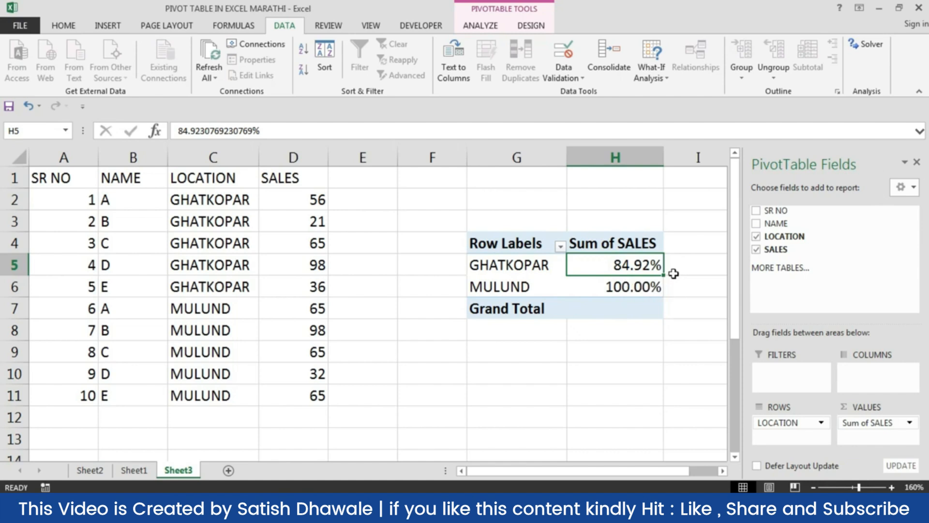
# - Examine the base items that the % Of calculation offers for the SALES, LOCATION and NAME base fields
pyautogui.click(883, 423)
pyautogui.click(828, 410)
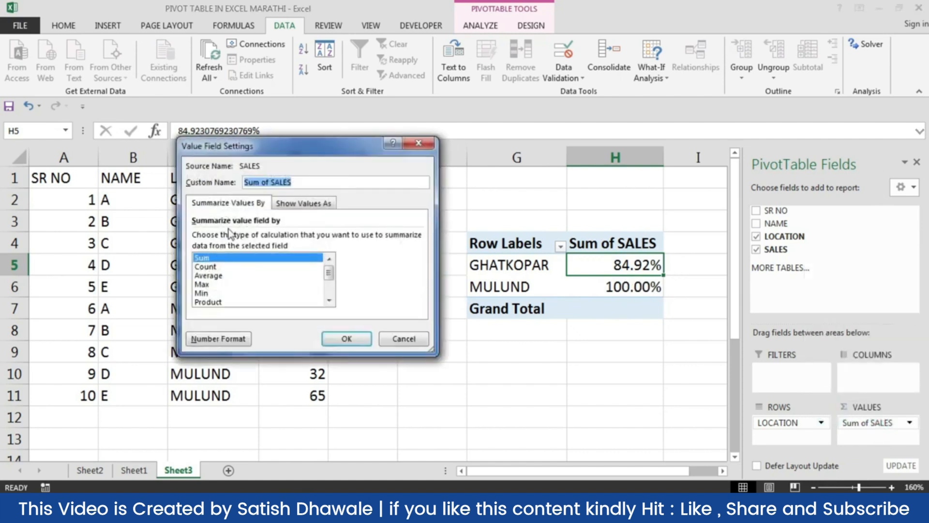
pyautogui.click(309, 204)
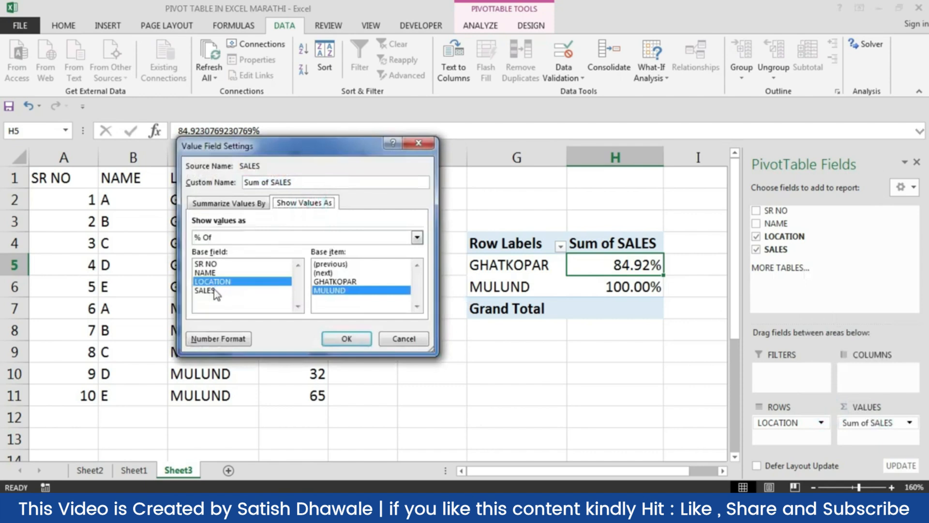
pyautogui.click(216, 292)
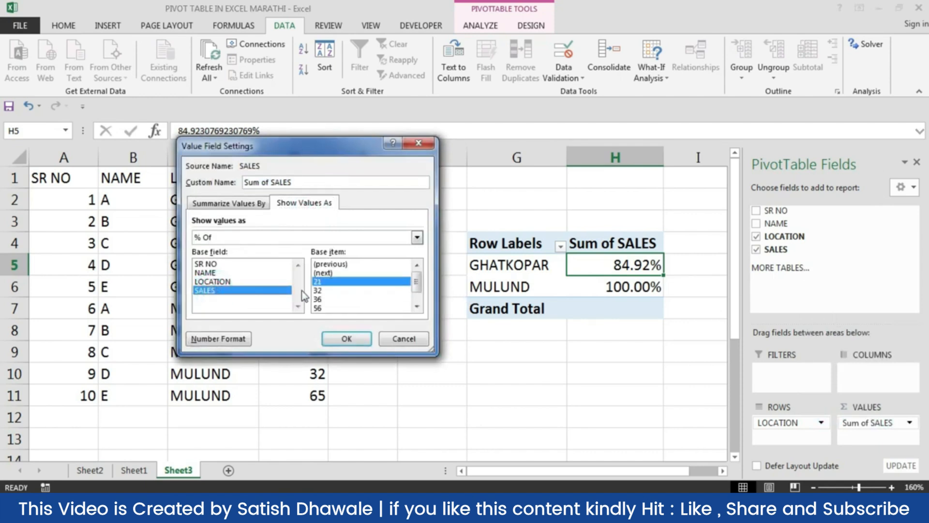
pyautogui.moveTo(418, 285); pyautogui.dragTo(420, 266)
pyautogui.click(228, 279)
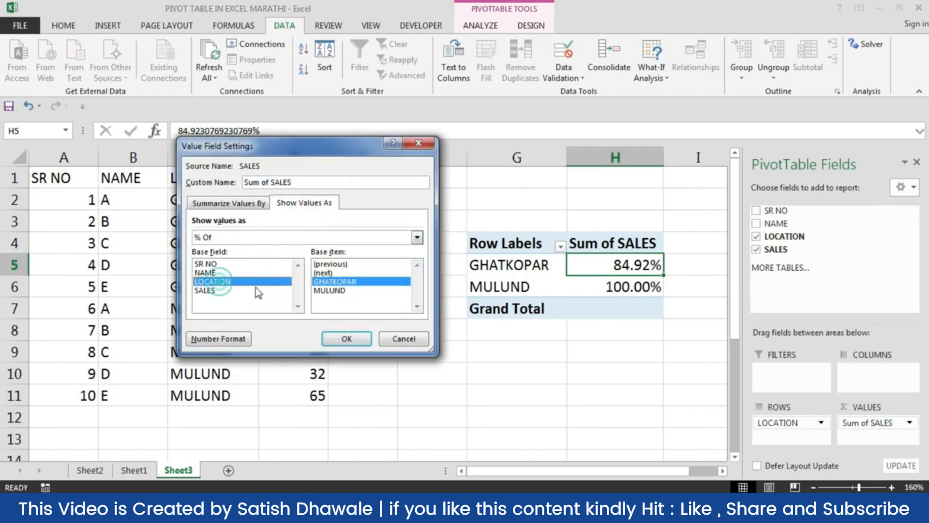
pyautogui.click(219, 272)
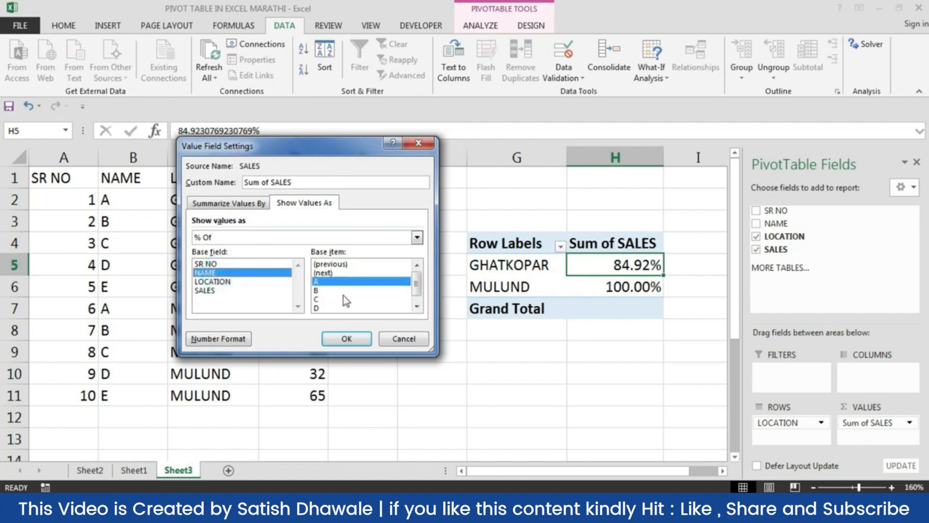
pyautogui.click(400, 339)
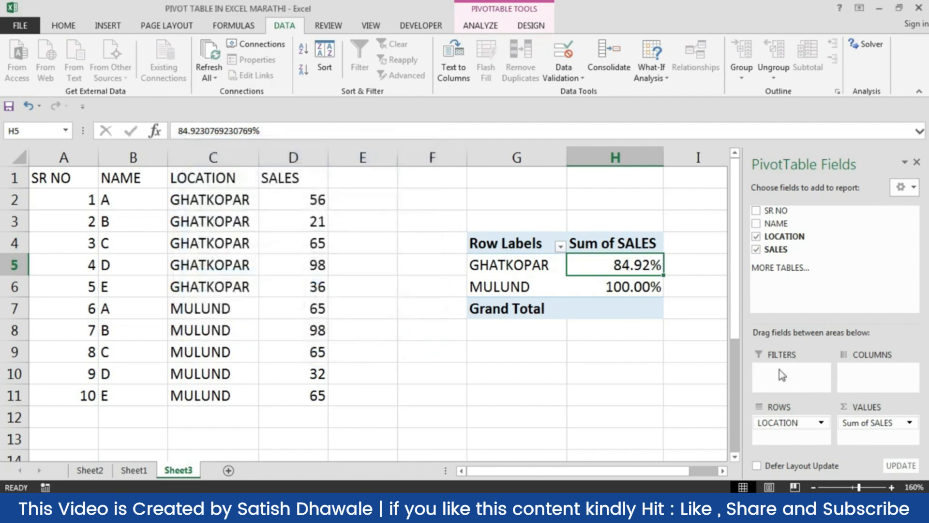
# - Replace LOCATION with NAME as the pivot table's row field, and re-add SALES as a plain sum without the percentage calculation
pyautogui.moveTo(819, 423); pyautogui.dragTo(837, 287)
pyautogui.moveTo(776, 223); pyautogui.dragTo(806, 425)
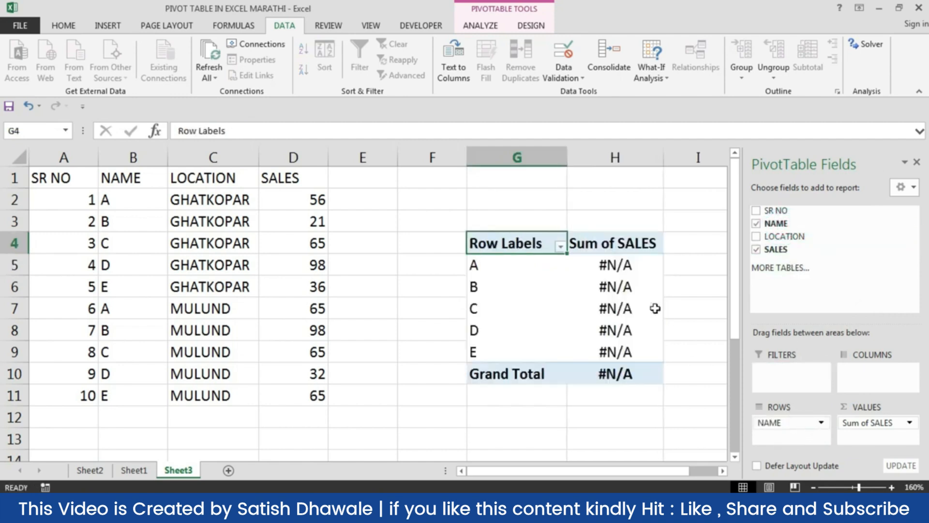
pyautogui.moveTo(895, 423); pyautogui.dragTo(876, 428)
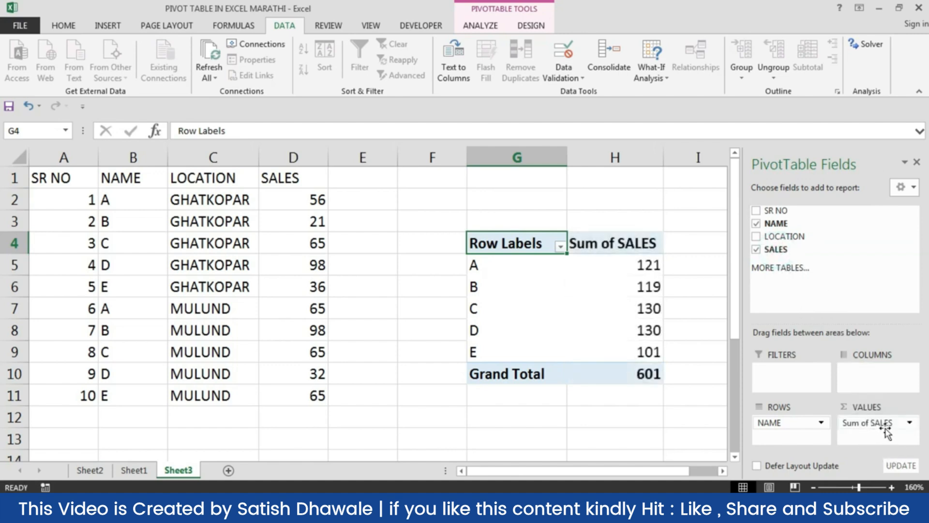
pyautogui.moveTo(888, 426); pyautogui.dragTo(880, 428)
pyautogui.moveTo(645, 266); pyautogui.dragTo(633, 354)
pyautogui.click(636, 346)
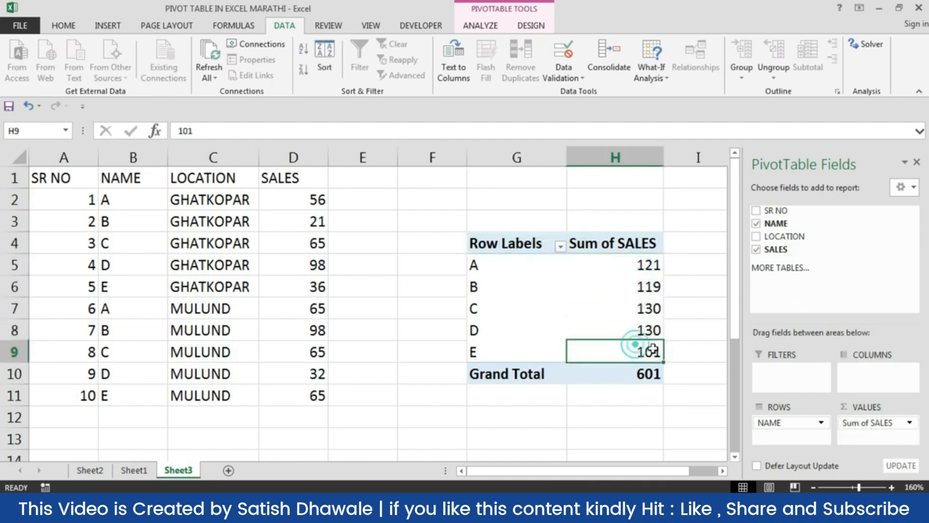
# - Show the SALES values as % Of, with NAME as base field and A as base item
pyautogui.click(892, 424)
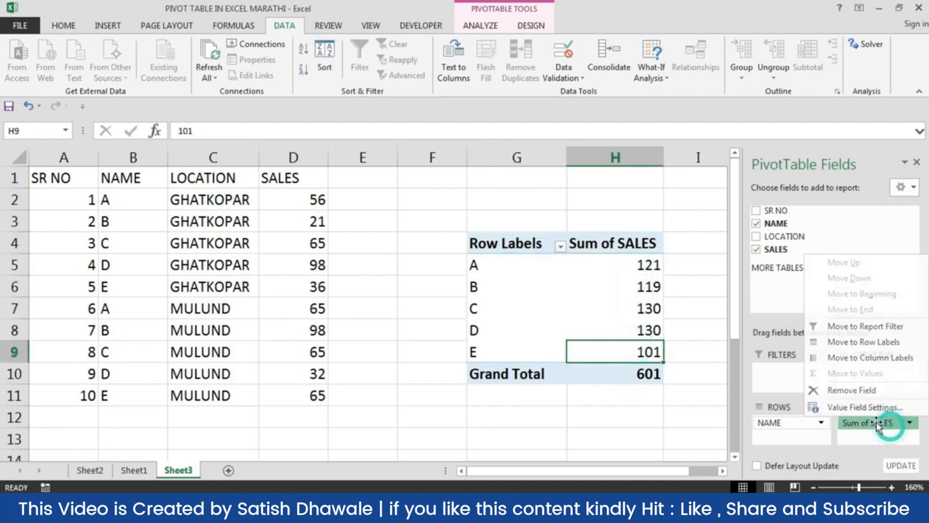
pyautogui.click(842, 408)
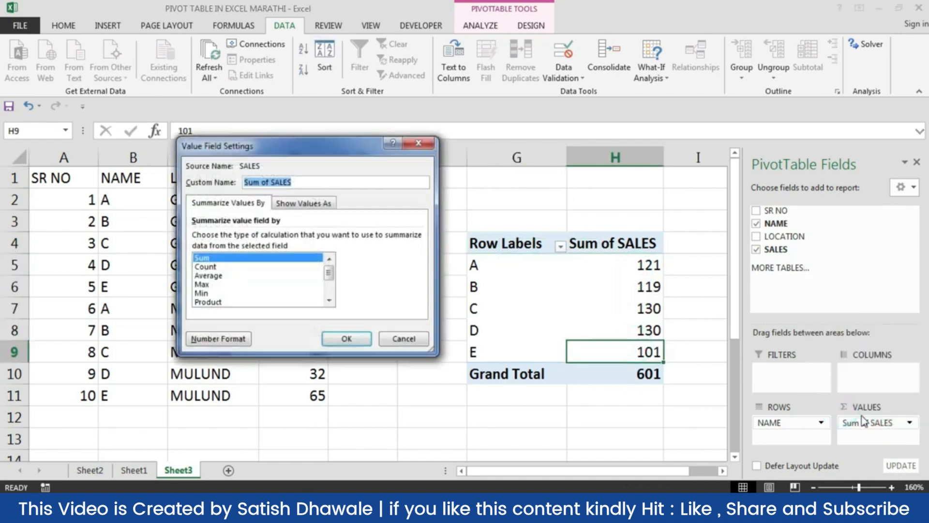
pyautogui.click(299, 203)
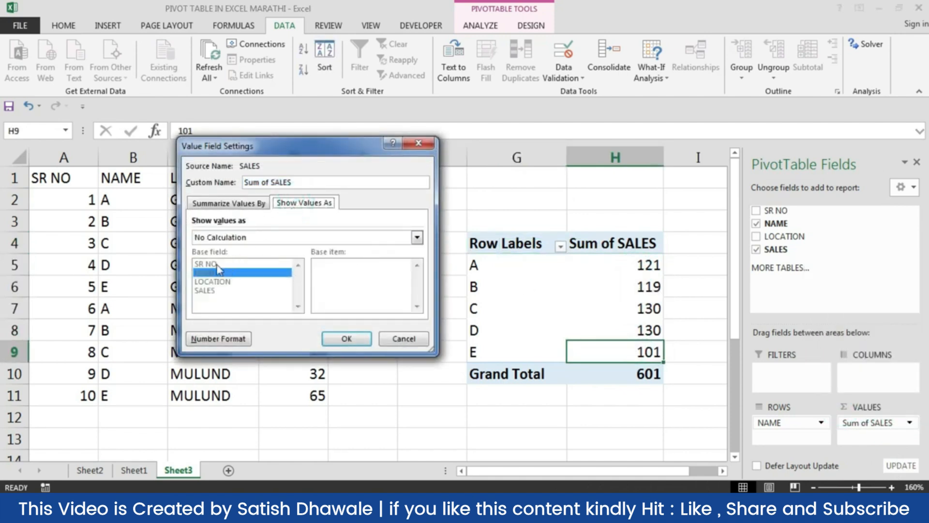
pyautogui.click(249, 238)
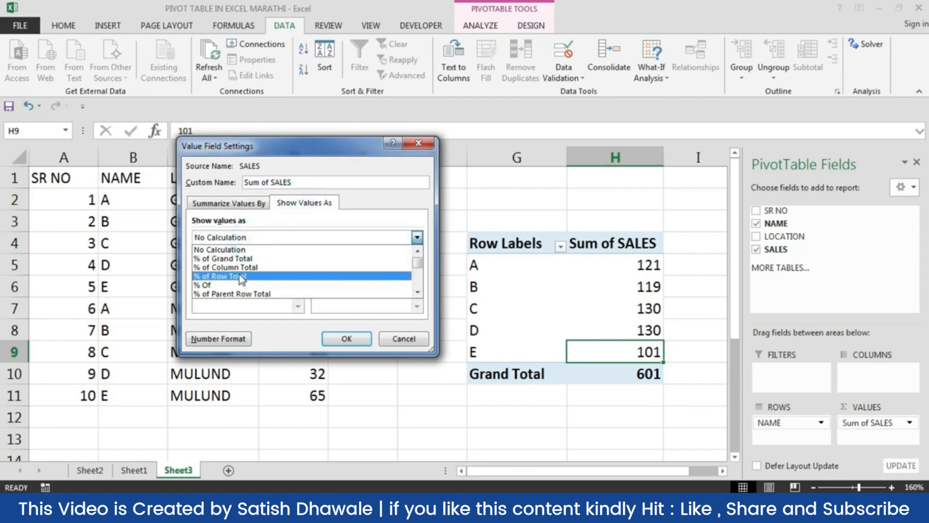
pyautogui.click(239, 275)
pyautogui.click(271, 238)
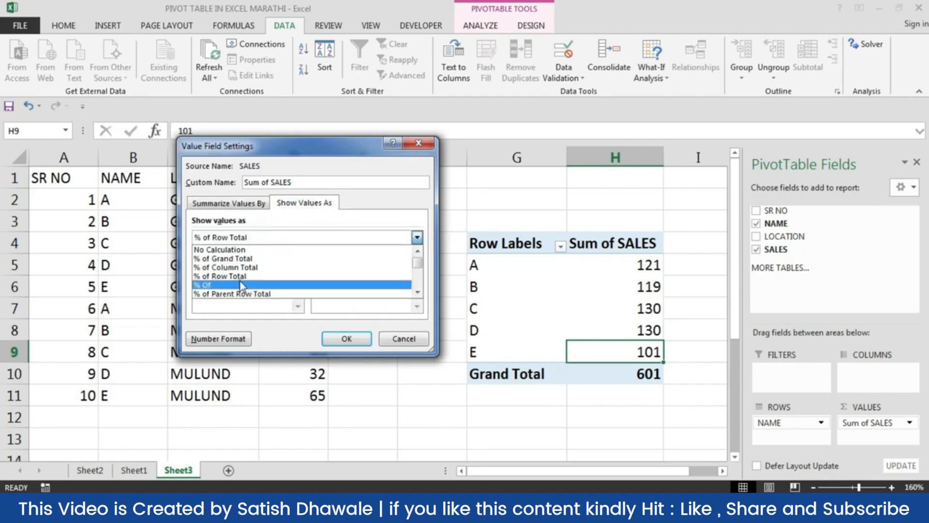
pyautogui.click(240, 281)
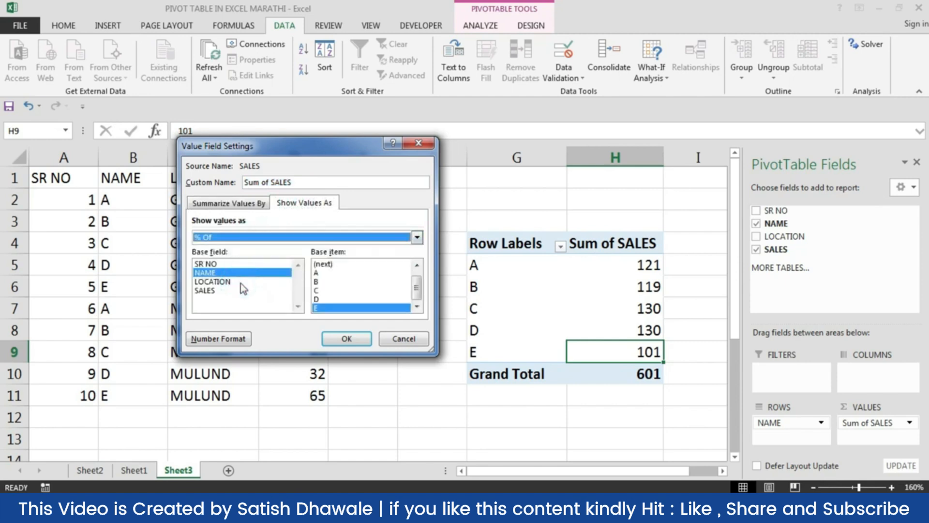
pyautogui.click(329, 273)
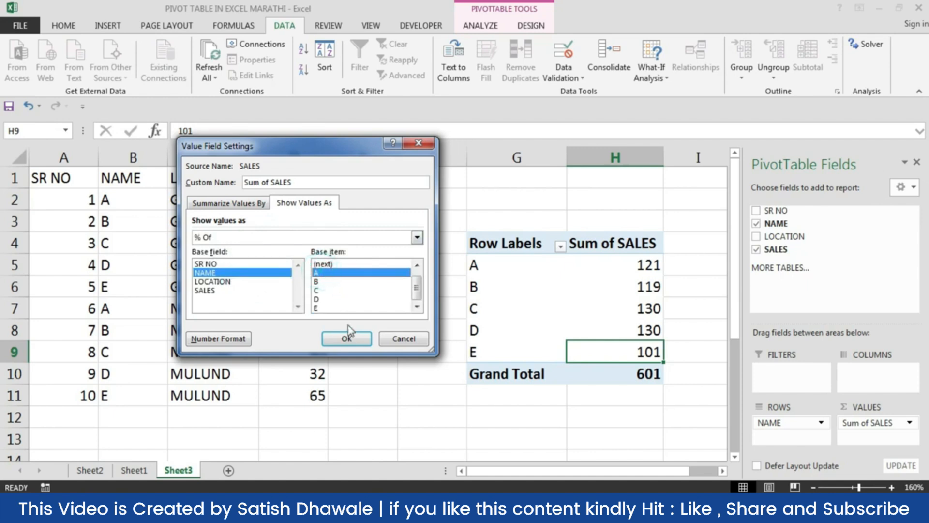
pyautogui.click(347, 338)
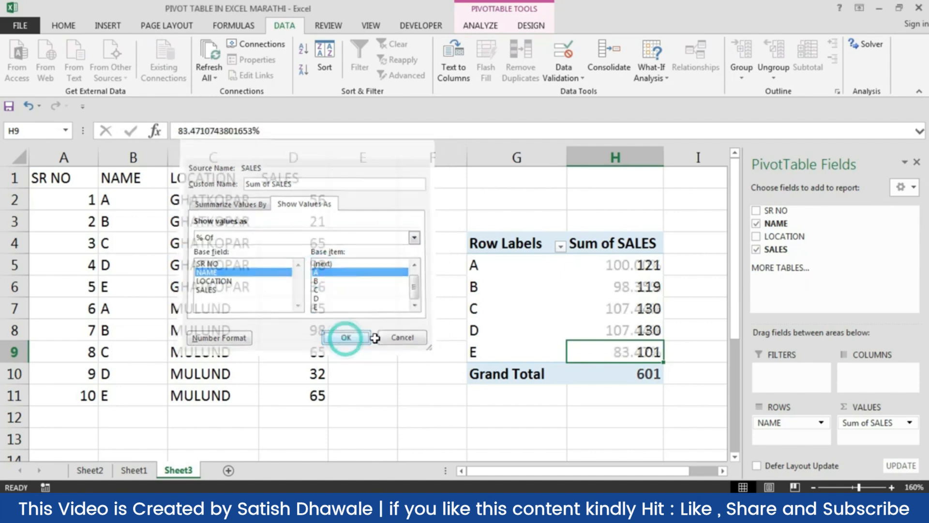
# - Compare the sales percentages of names B and C with the base item A in the pivot table
pyautogui.click(625, 266)
pyautogui.click(629, 290)
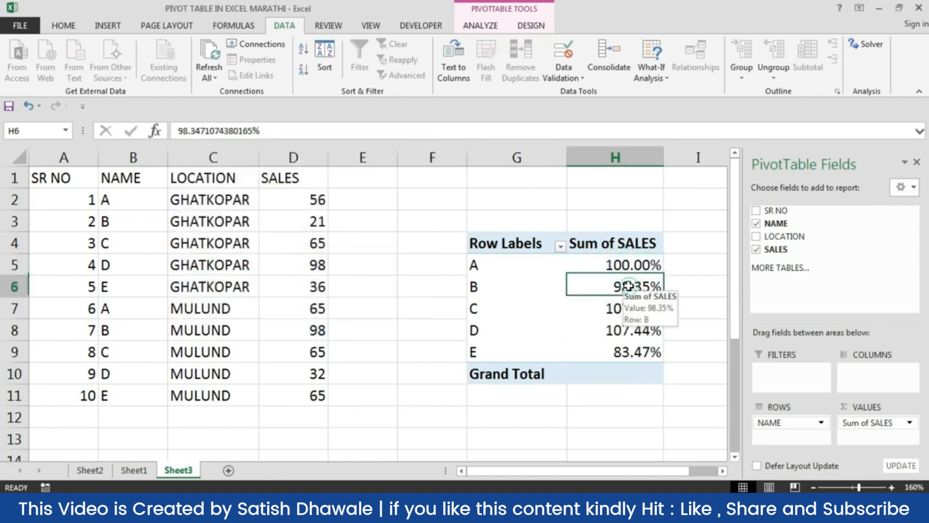
pyautogui.click(626, 267)
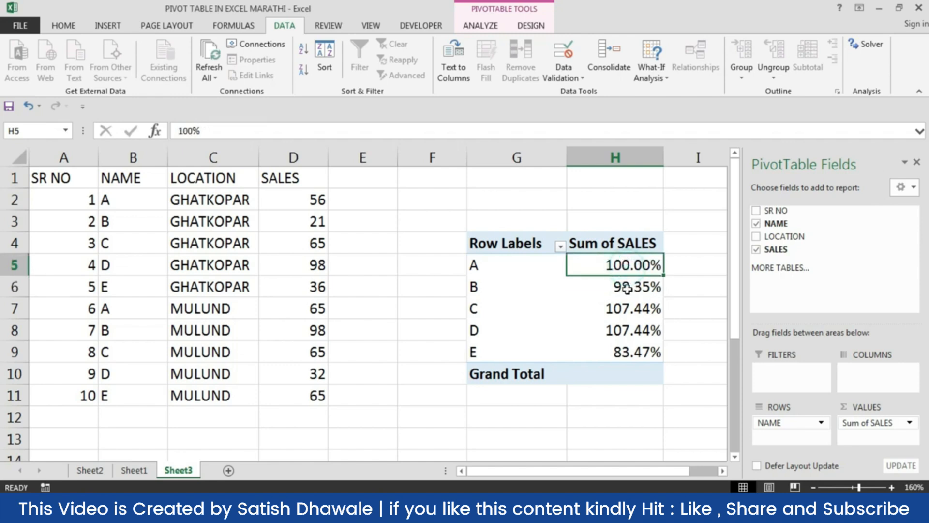
pyautogui.click(624, 287)
pyautogui.click(627, 307)
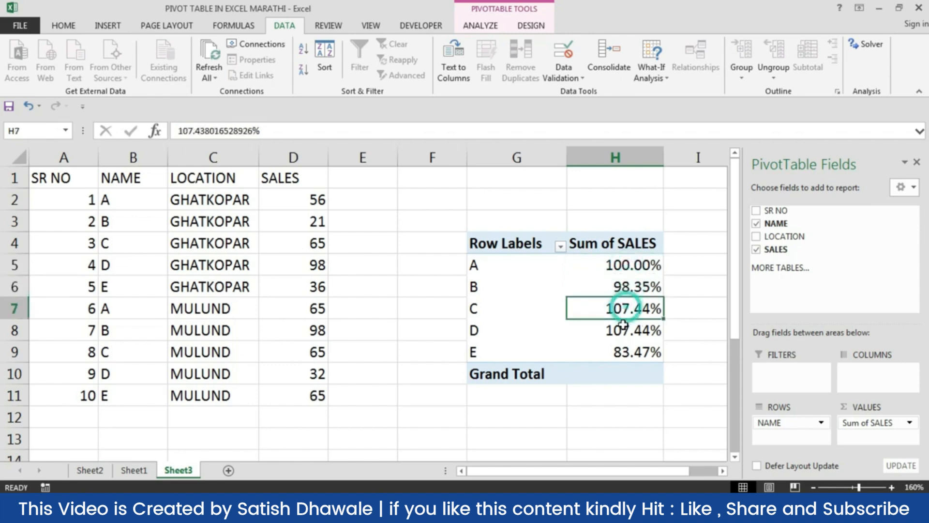
# - Set the Sum of SALES value field on Sheet3 to show values as No Calculation
pyautogui.click(622, 330)
pyautogui.click(610, 355)
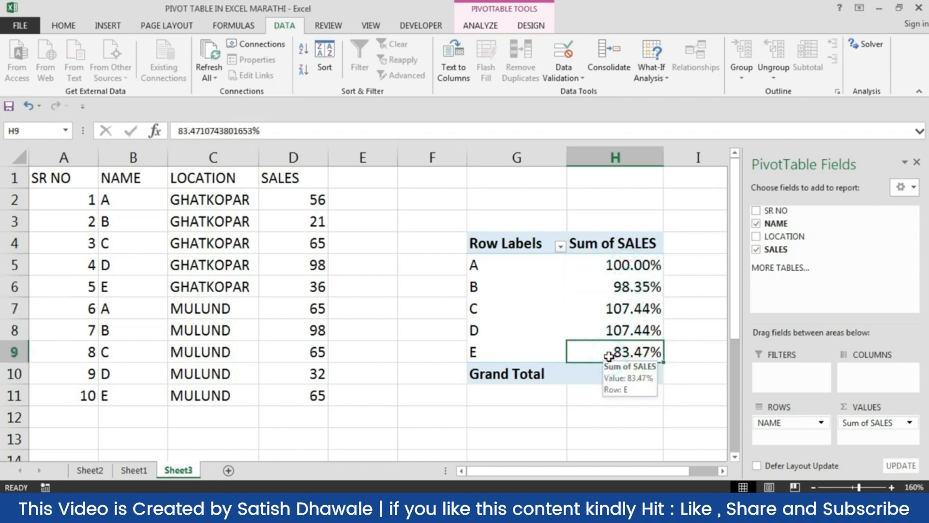
pyautogui.click(864, 425)
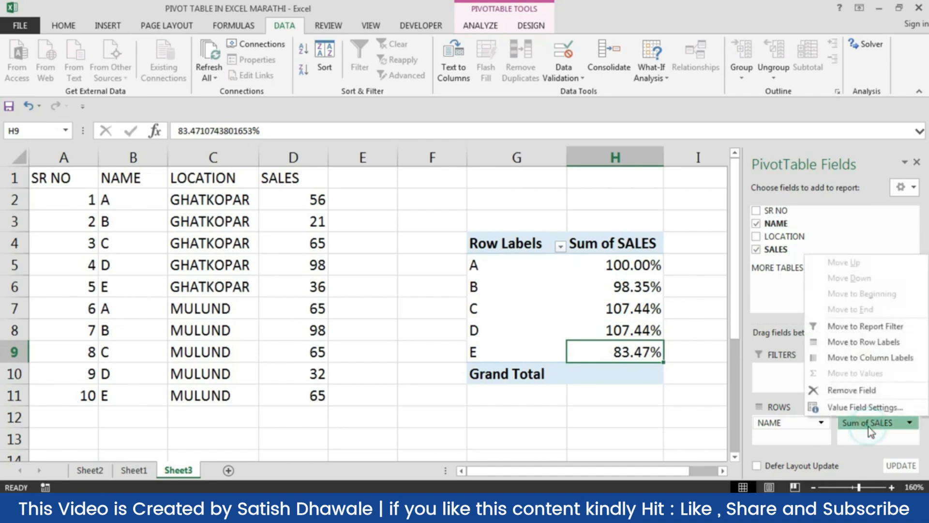
pyautogui.click(854, 408)
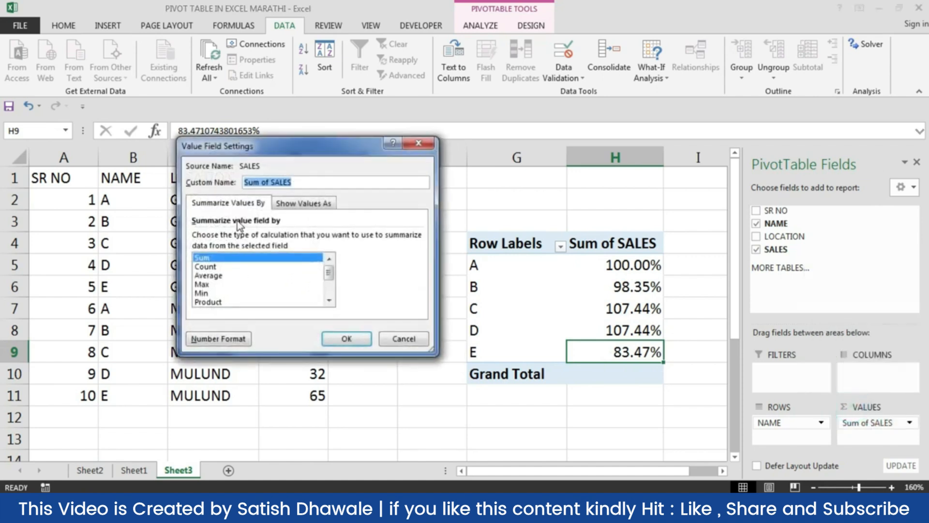
pyautogui.click(298, 203)
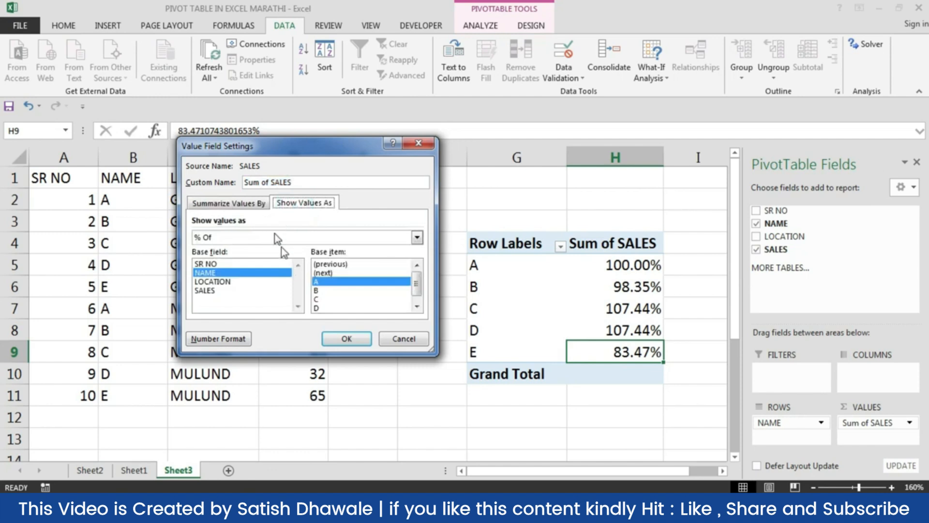
pyautogui.click(313, 238)
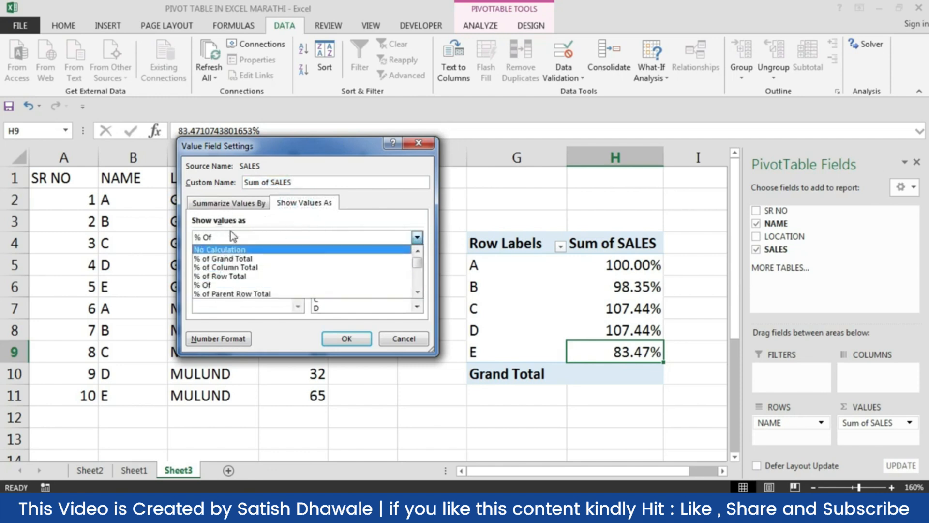
pyautogui.click(227, 250)
pyautogui.click(350, 338)
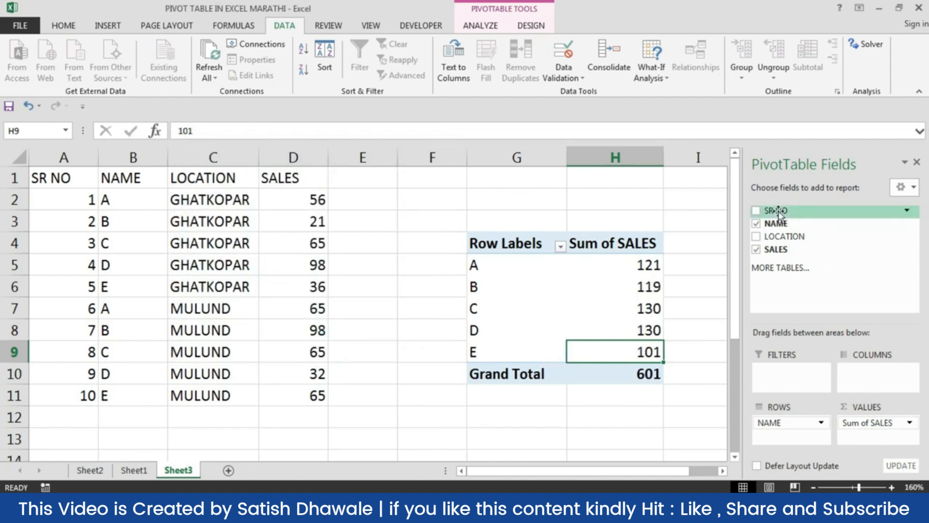
pyautogui.click(280, 280)
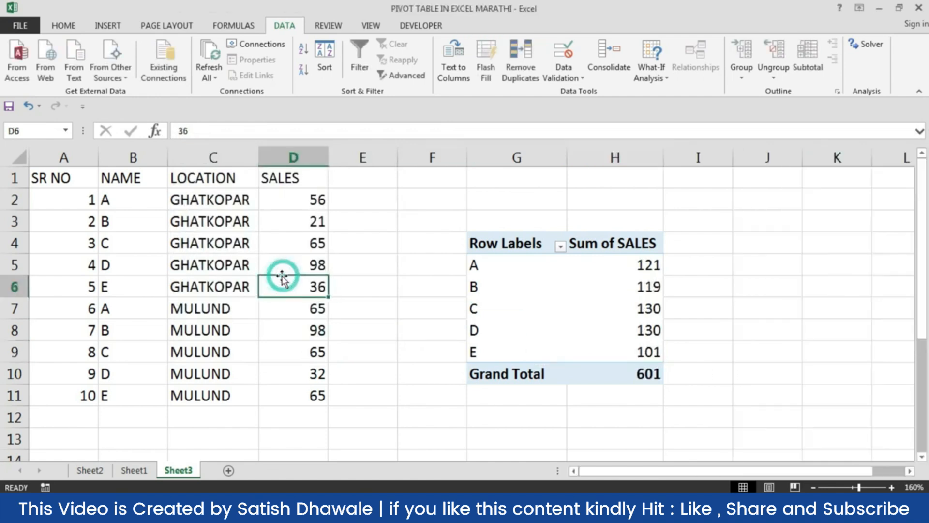
pyautogui.click(180, 218)
pyautogui.click(599, 271)
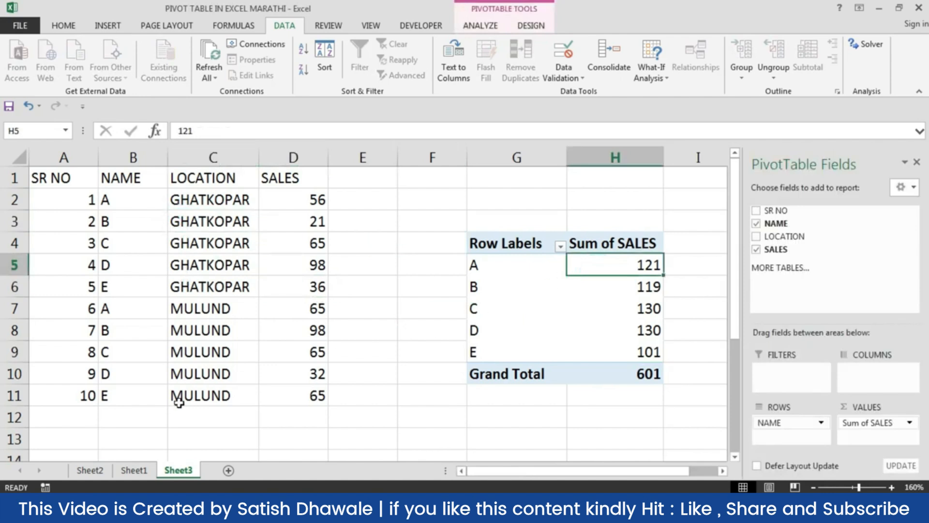
pyautogui.click(502, 345)
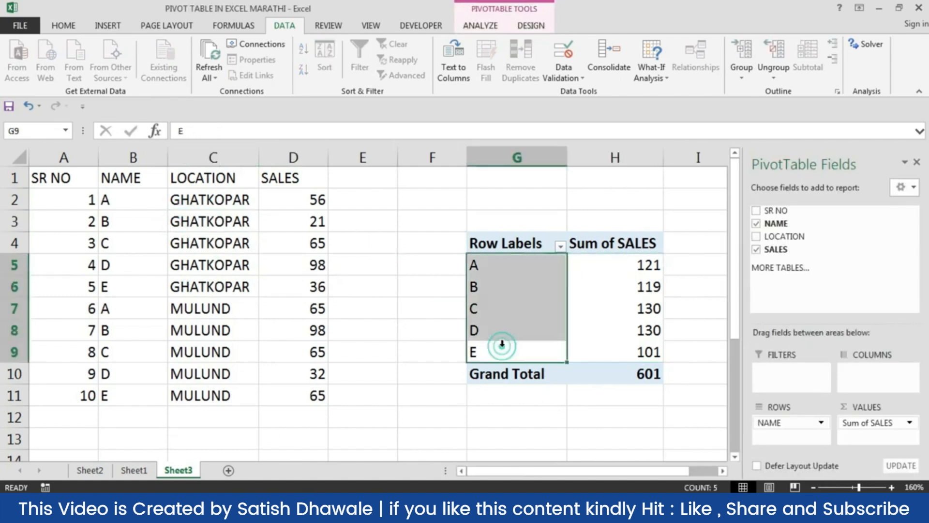
pyautogui.click(502, 345)
# - Examine the two pivot tables on Sheet2, the Min of AMT table by brand and the Max of QTY table by state
pyautogui.click(131, 468)
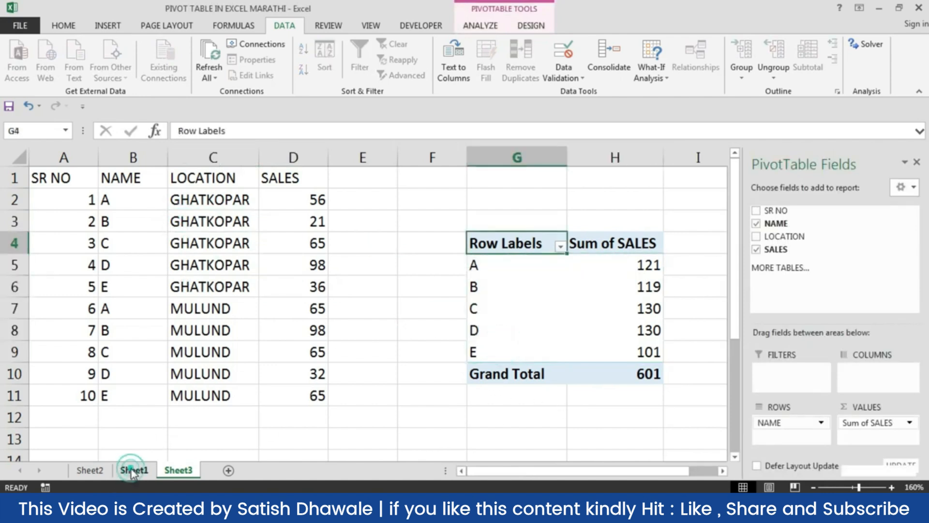
pyautogui.click(156, 376)
pyautogui.hotkey('ctrl', 'pageup')
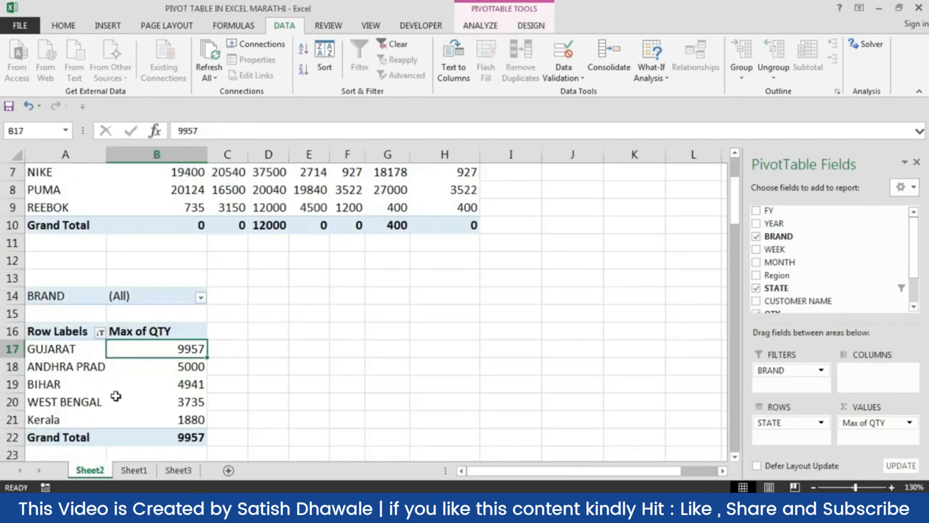
pyautogui.scroll(-1, 116, 394)
pyautogui.scroll(2, 117, 394)
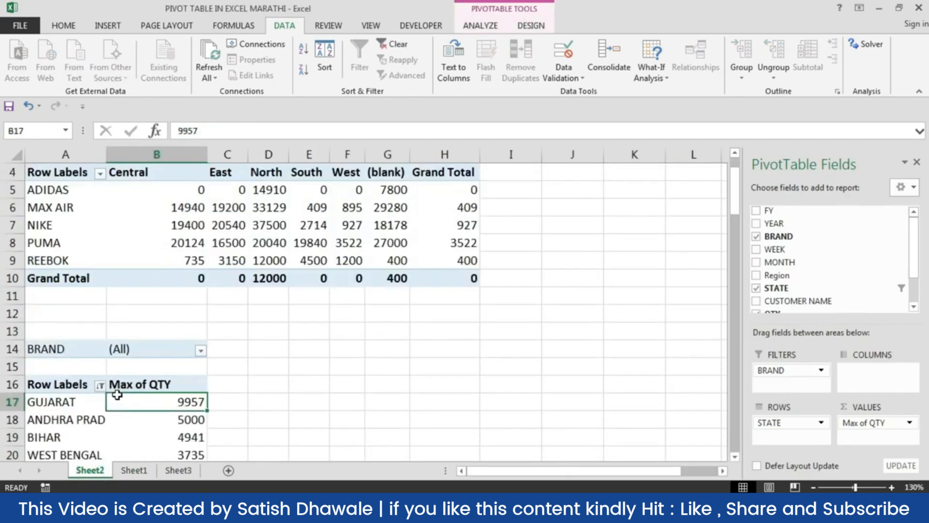
pyautogui.moveTo(117, 394)
pyautogui.moveTo(126, 420)
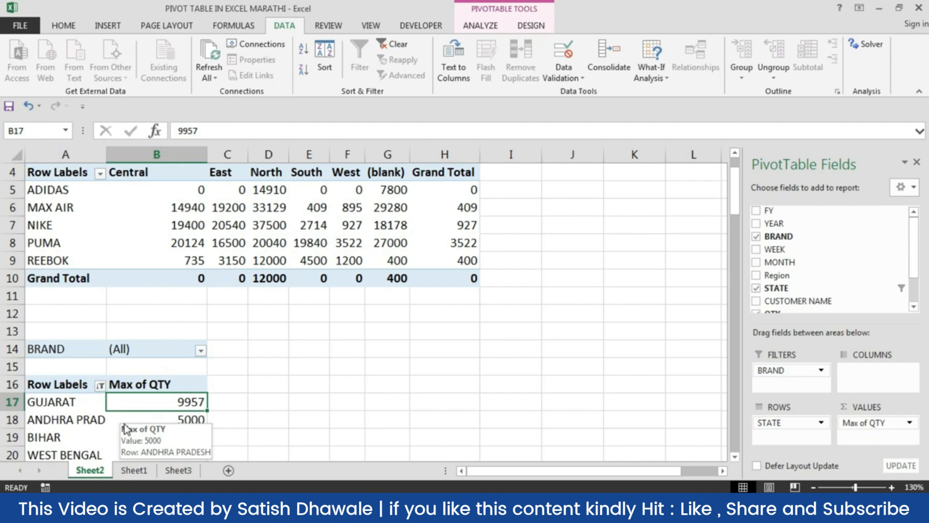
pyautogui.scroll(-2, 79, 390)
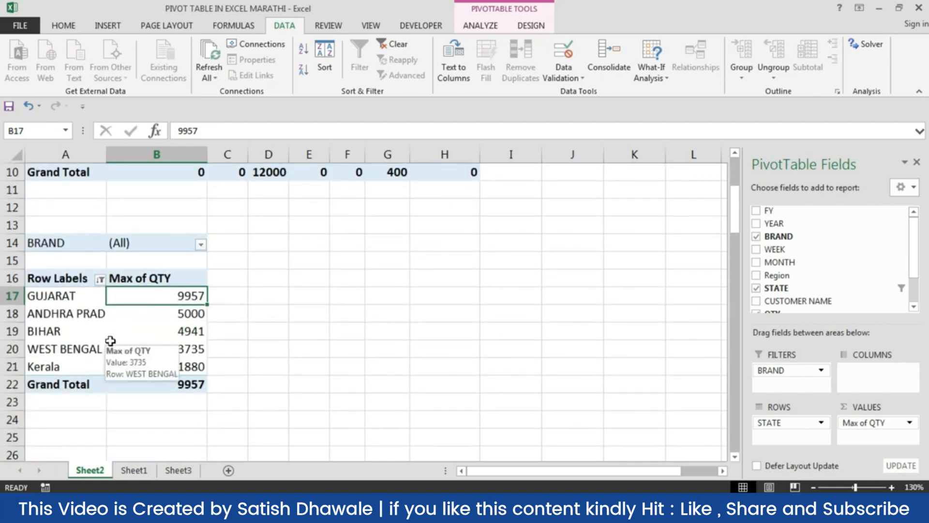
pyautogui.moveTo(79, 283); pyautogui.dragTo(159, 377)
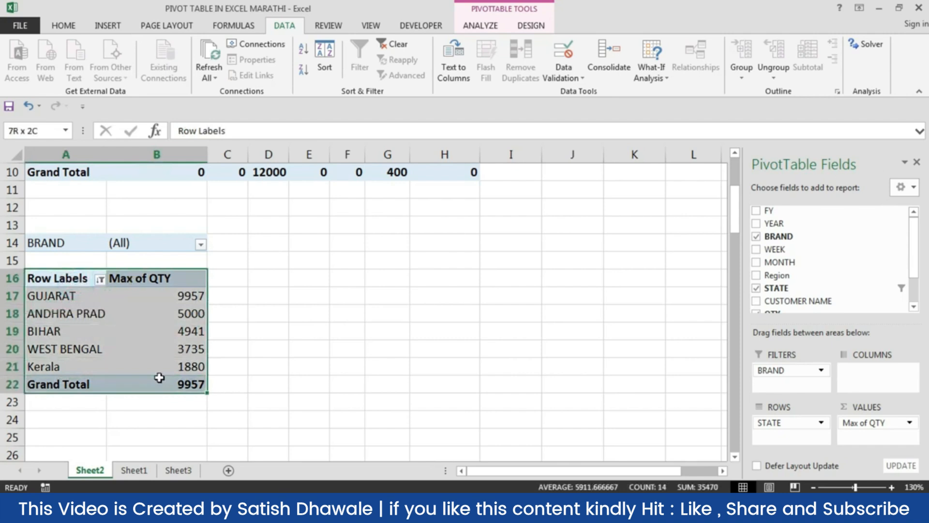
pyautogui.scroll(3, 142, 368)
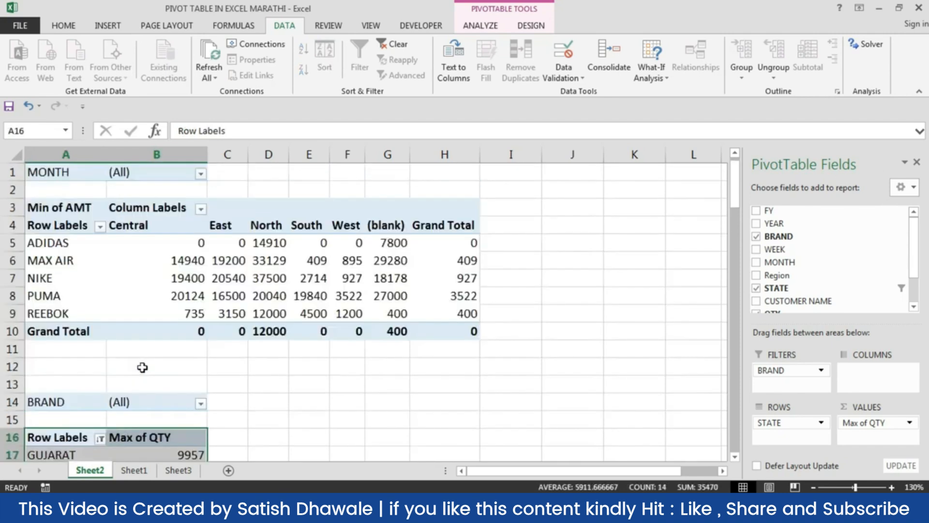
pyautogui.scroll(-1, 135, 367)
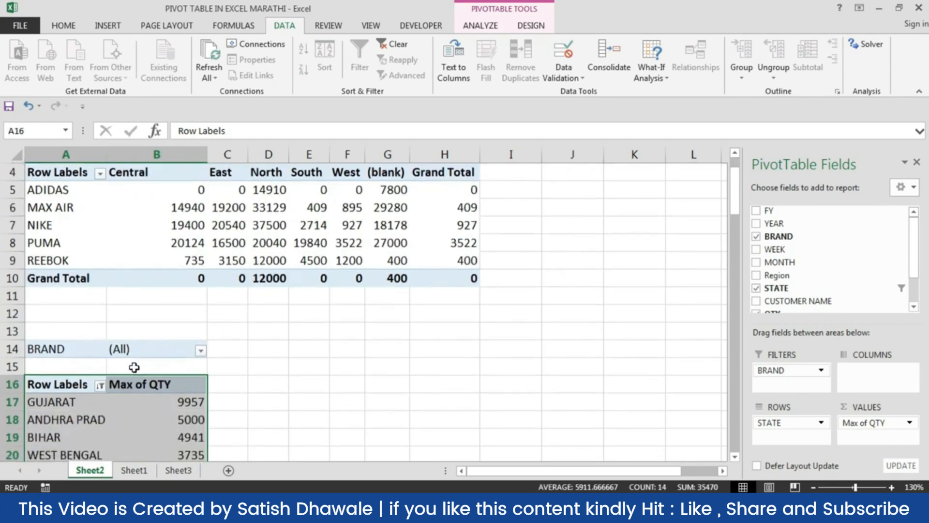
pyautogui.scroll(-3, 134, 368)
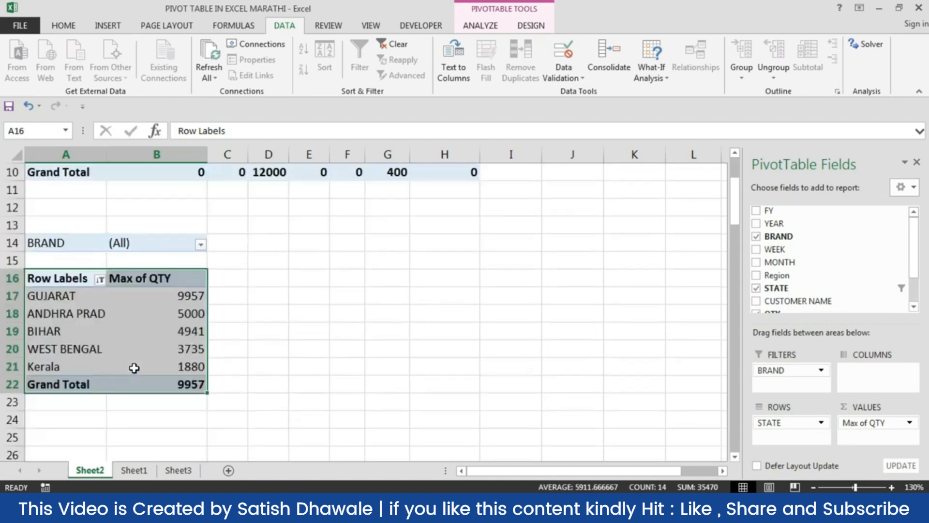
pyautogui.click(138, 326)
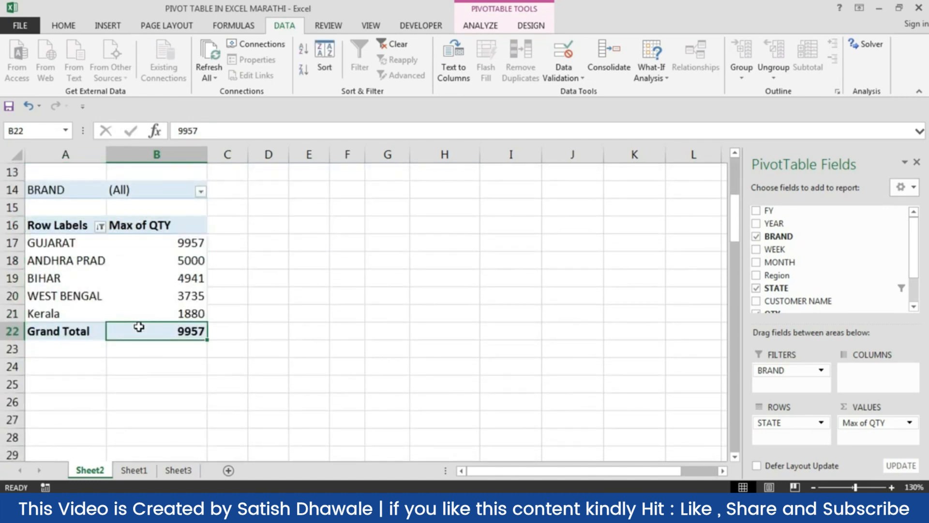
pyautogui.moveTo(139, 328)
pyautogui.scroll(4, 138, 335)
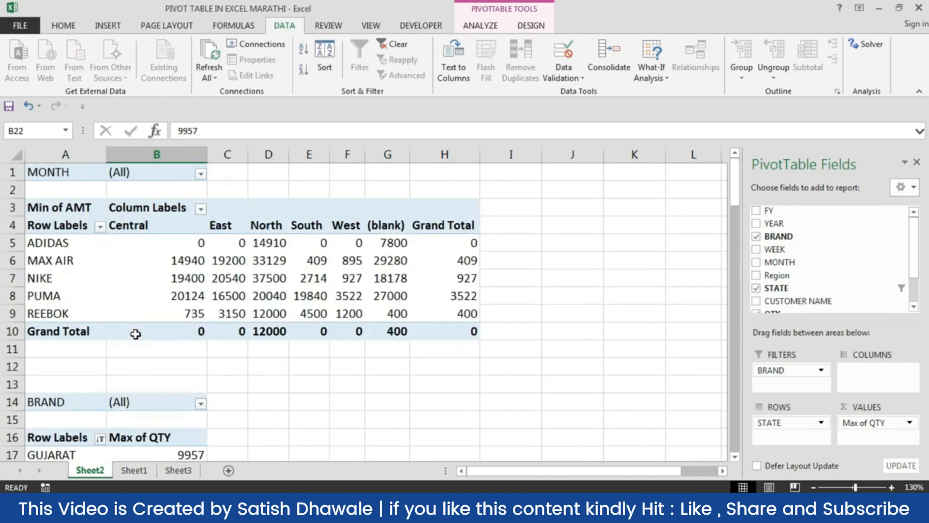
pyautogui.moveTo(83, 207); pyautogui.dragTo(444, 328)
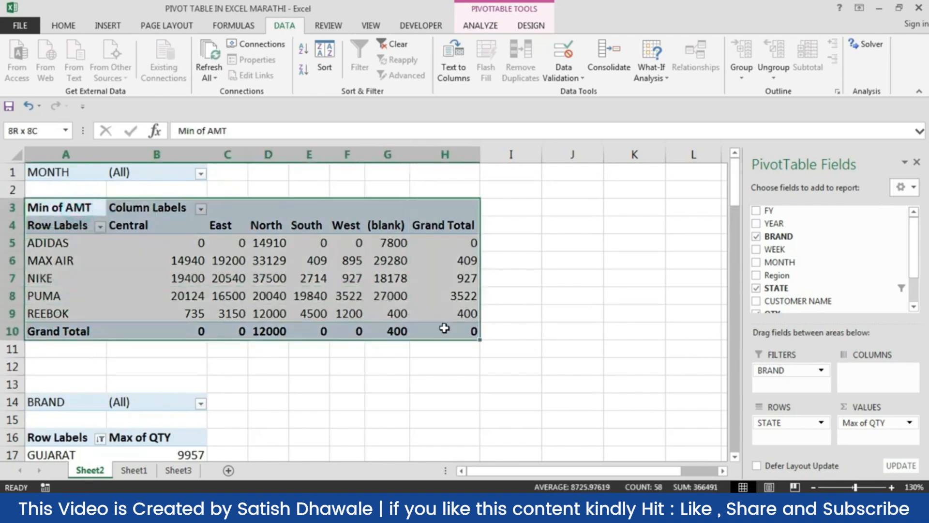
# - Insert a pivot table on a new worksheet, using the entire sales data range on Sheet1 as its source
pyautogui.click(135, 471)
pyautogui.click(51, 175)
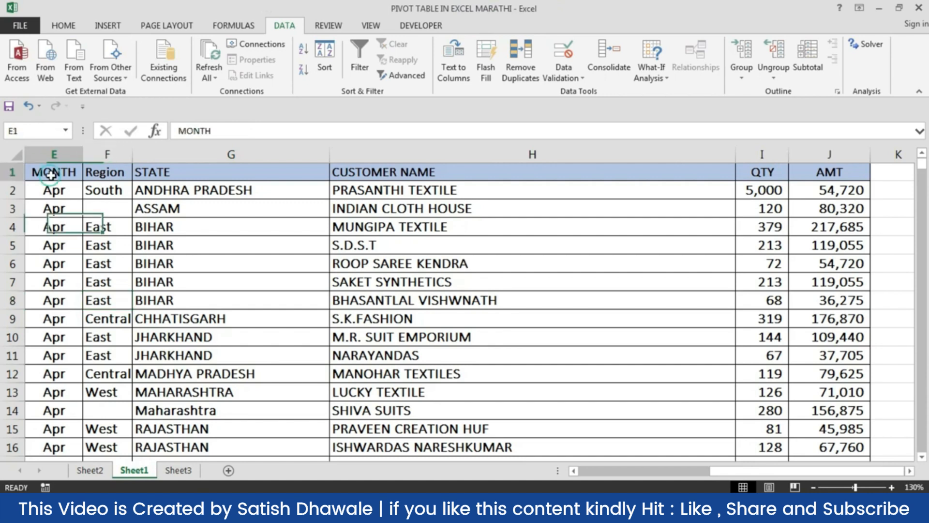
pyautogui.hotkey('ctrl', 'a')
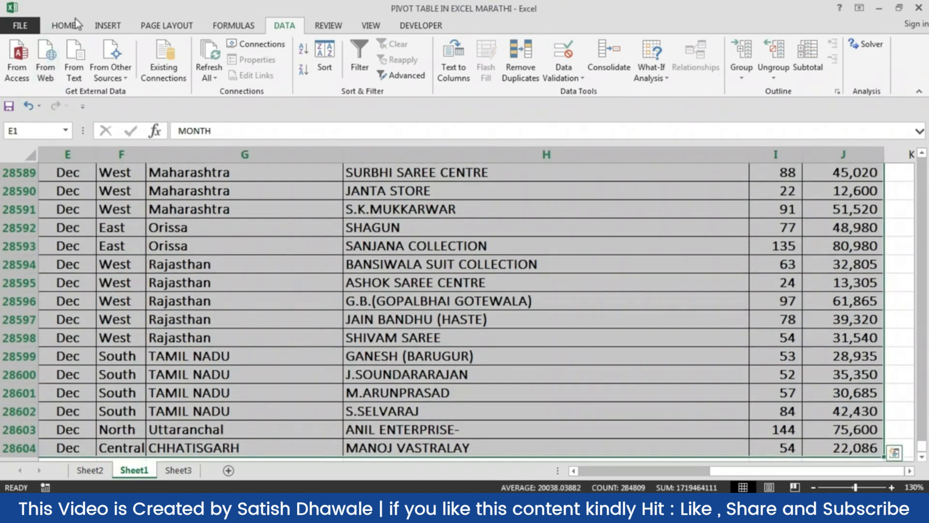
pyautogui.click(106, 26)
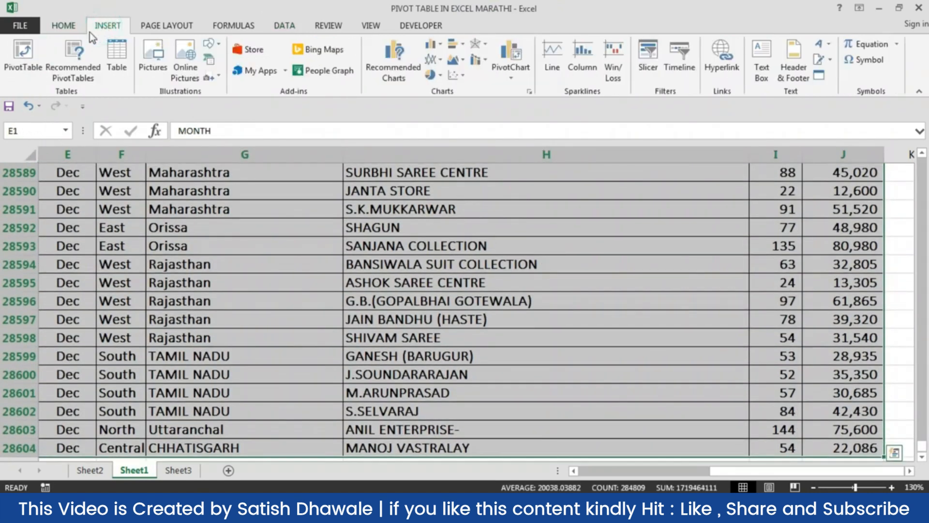
pyautogui.click(22, 53)
pyautogui.click(198, 264)
pyautogui.click(339, 340)
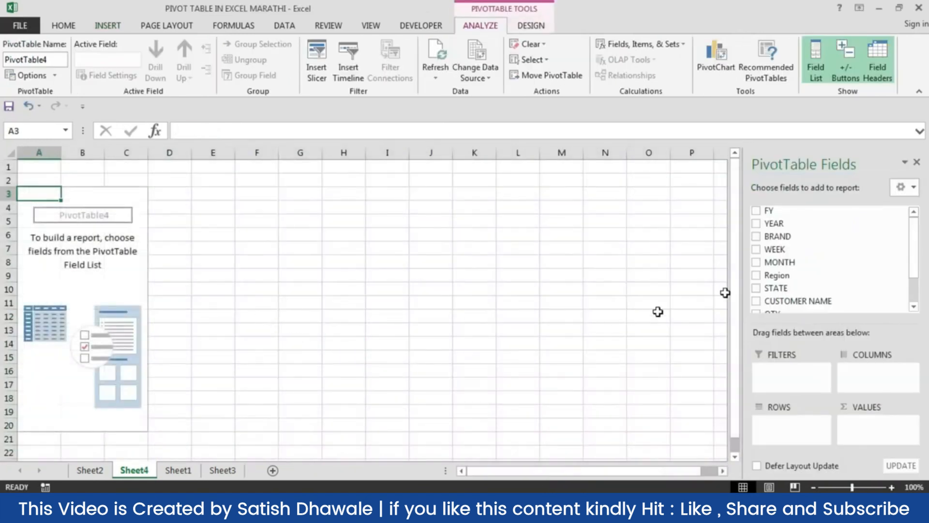
# - Compare the empty pivot table on Sheet4 with the existing pivot tables on Sheet2 and Sheet3
pyautogui.click(85, 275)
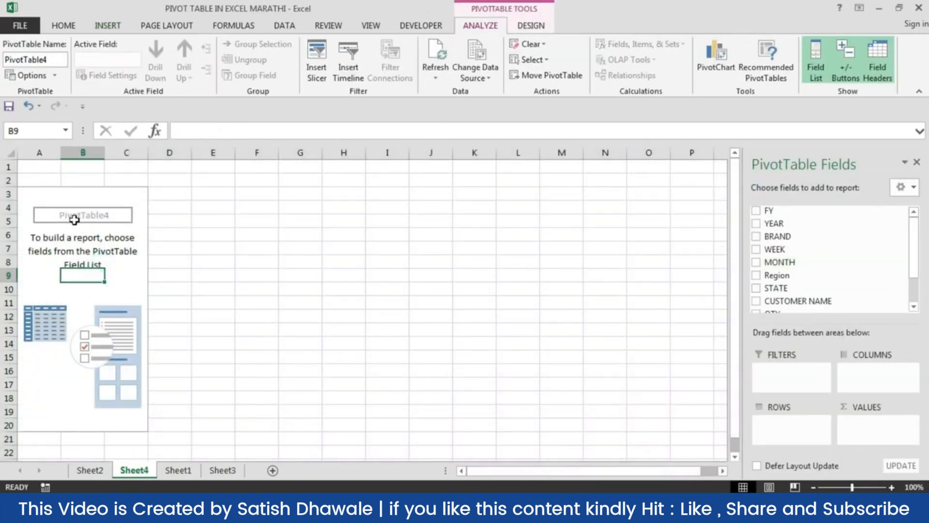
pyautogui.click(86, 475)
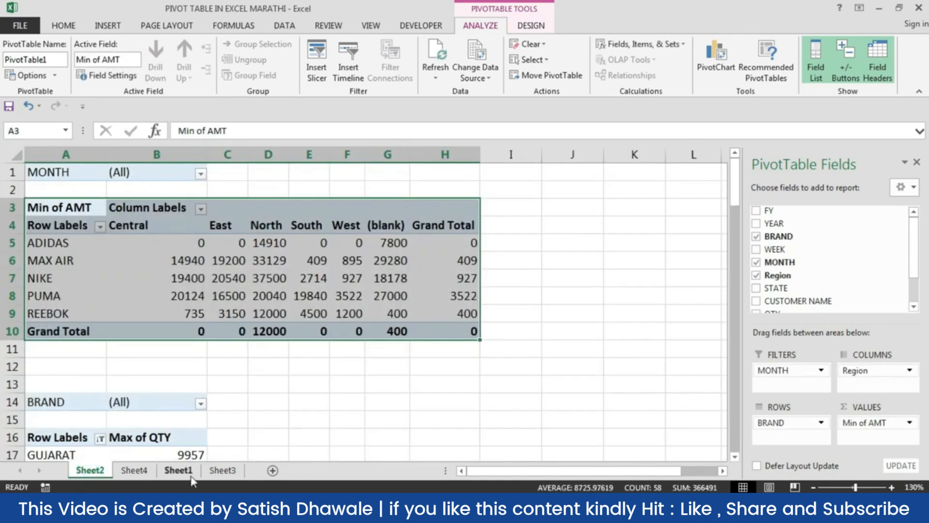
pyautogui.click(211, 471)
pyautogui.click(488, 291)
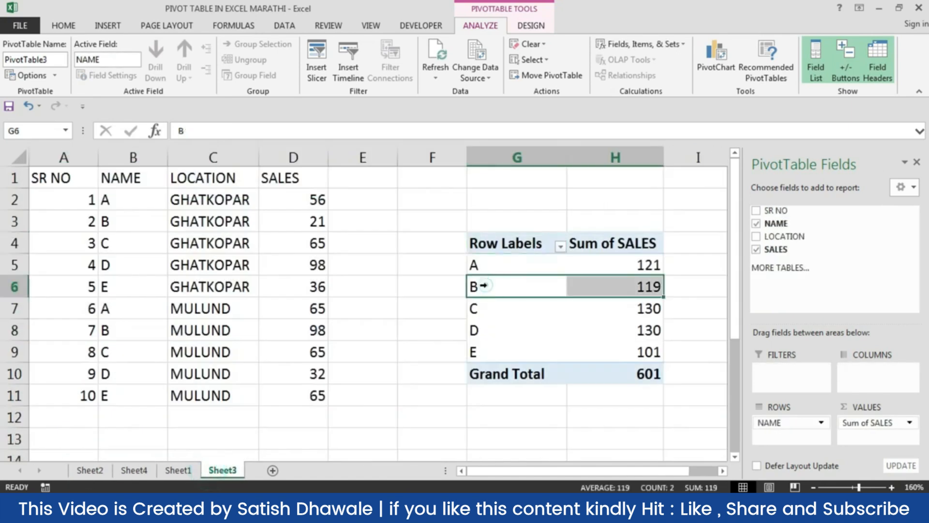
pyautogui.click(132, 470)
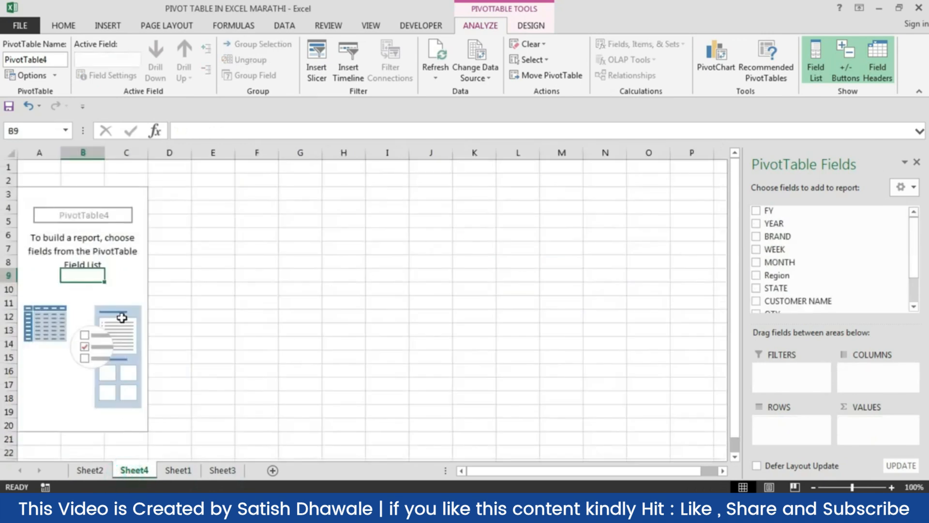
pyautogui.click(116, 247)
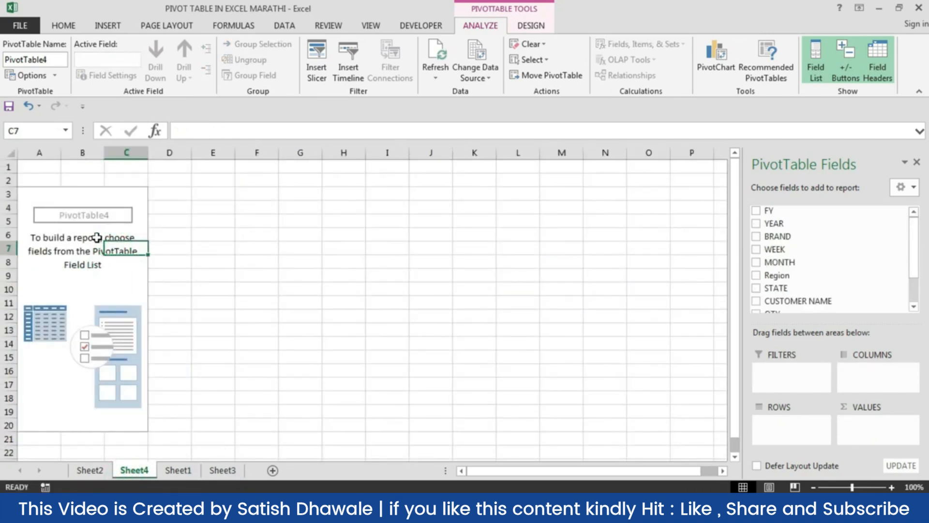
pyautogui.click(101, 215)
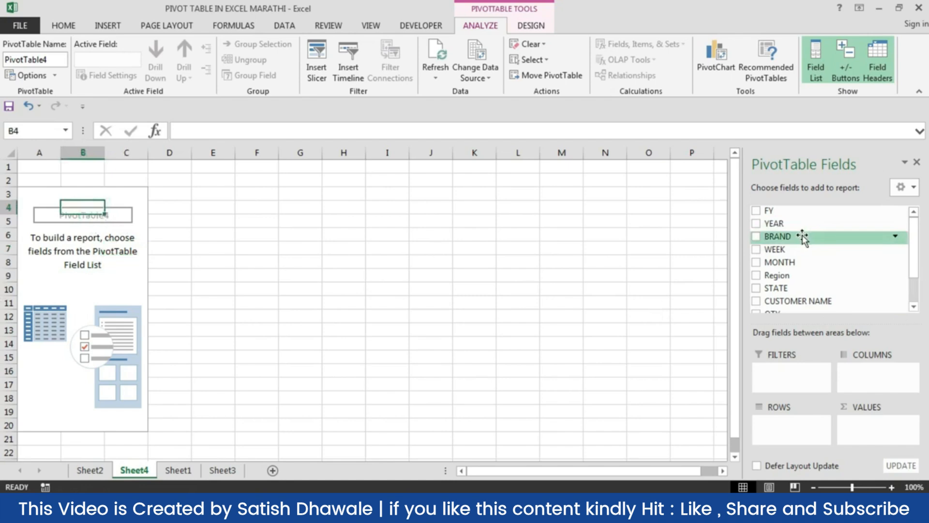
# - Lay out the pivot table on Sheet4 with BRAND as report filter, MONTH as columns and Region as rows
pyautogui.click(802, 237)
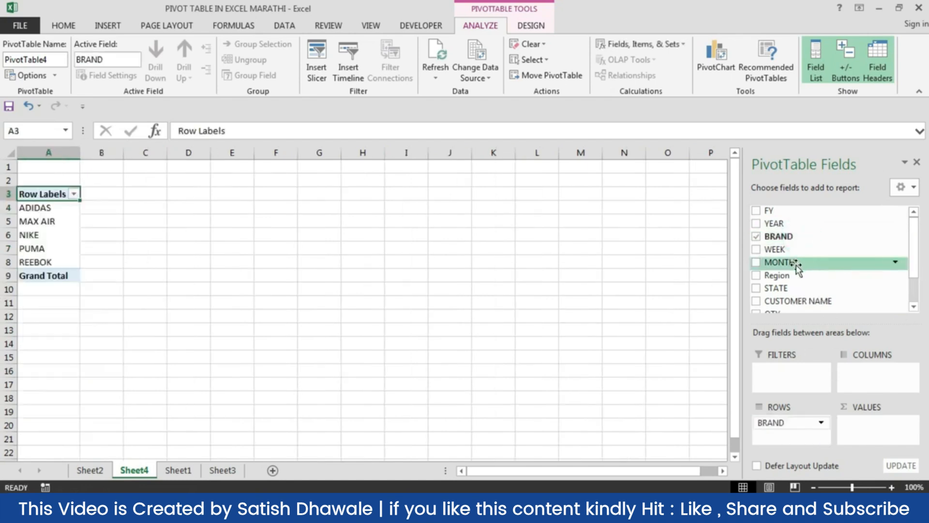
pyautogui.moveTo(795, 267); pyautogui.dragTo(867, 385)
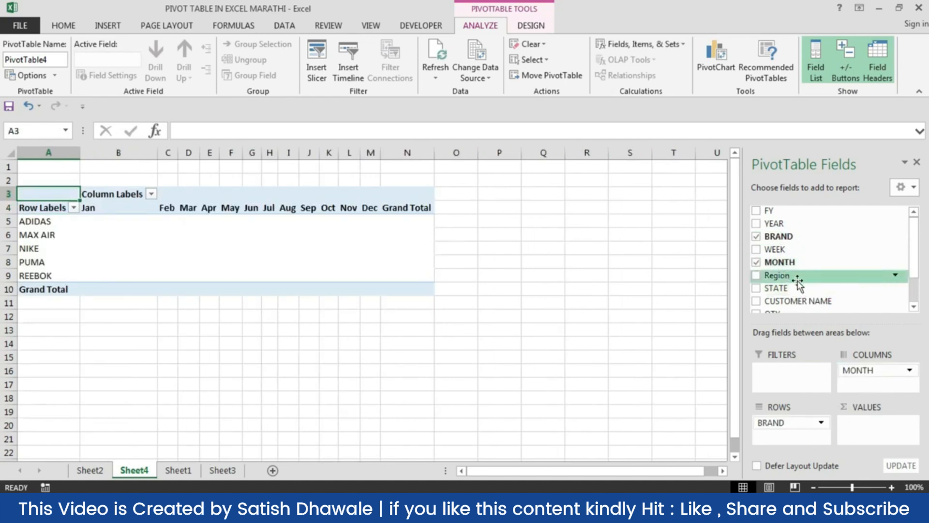
pyautogui.moveTo(794, 426); pyautogui.dragTo(786, 378)
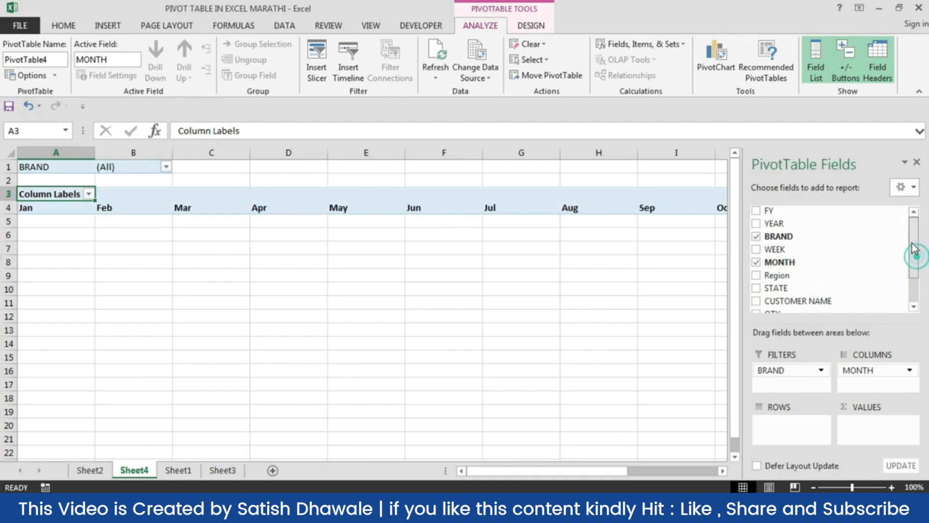
pyautogui.moveTo(776, 276); pyautogui.dragTo(794, 425)
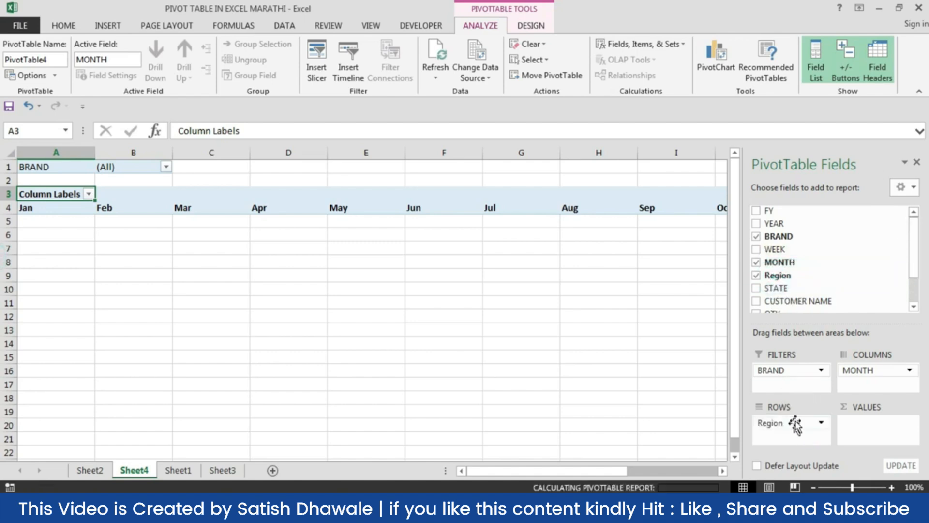
# - Add QTY to the Values area of the Sheet4 pivot table, summed by region and month
pyautogui.moveTo(916, 259); pyautogui.dragTo(868, 310)
pyautogui.moveTo(772, 275); pyautogui.dragTo(866, 426)
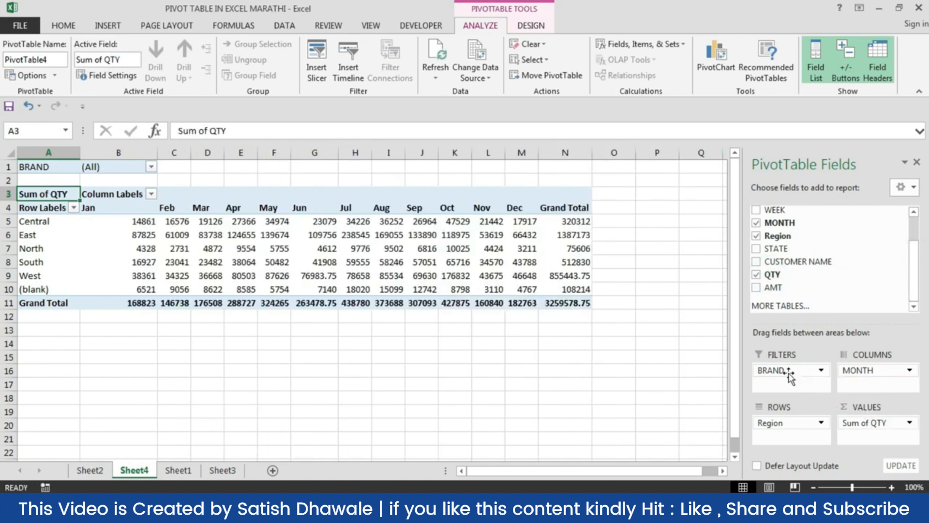
pyautogui.click(131, 225)
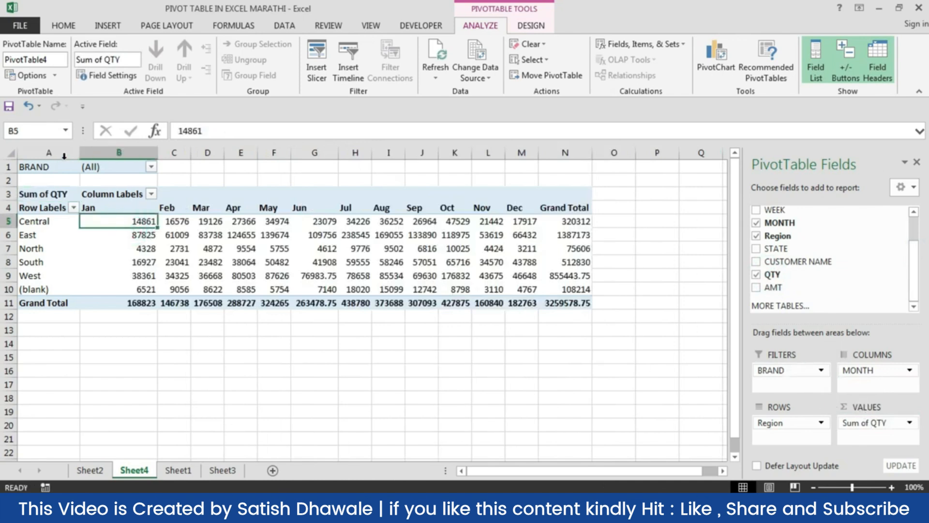
pyautogui.click(47, 165)
pyautogui.scroll(2, 51, 165)
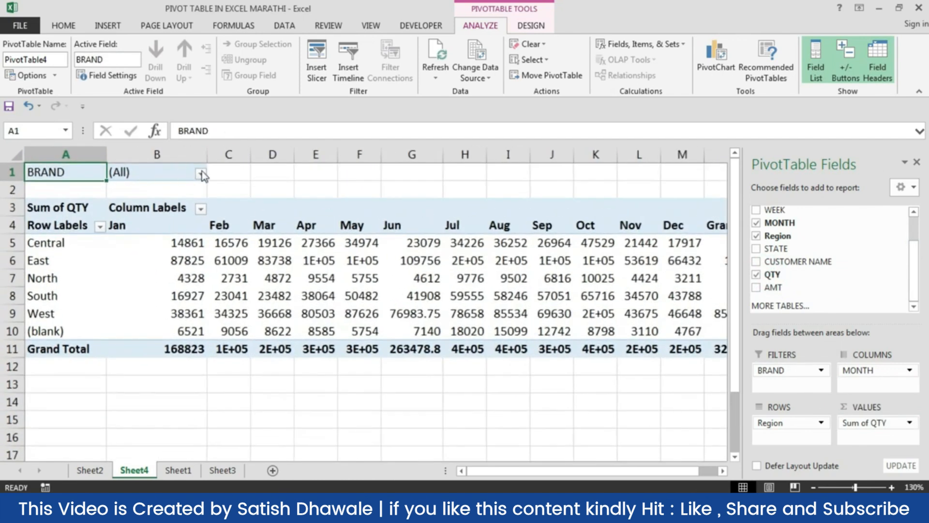
# - Try a Top 10 Items value filter by Sum of QTY on the Region row labels
pyautogui.click(201, 174)
pyautogui.press('Escape')
pyautogui.click(100, 227)
pyautogui.click(183, 313)
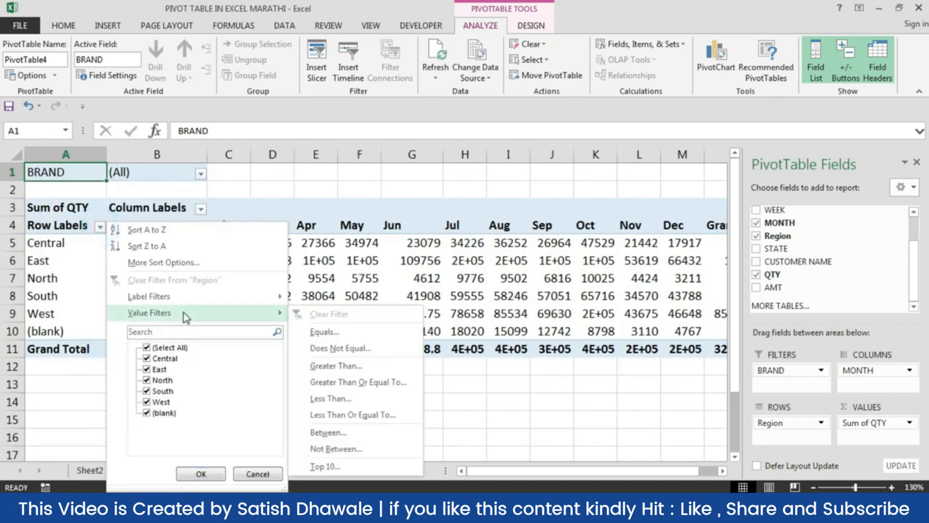
pyautogui.click(334, 467)
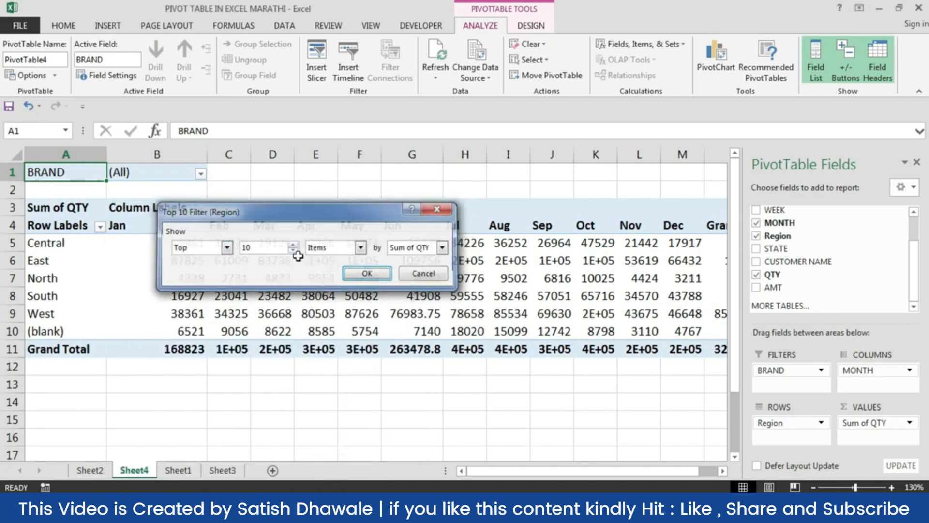
pyautogui.click(368, 273)
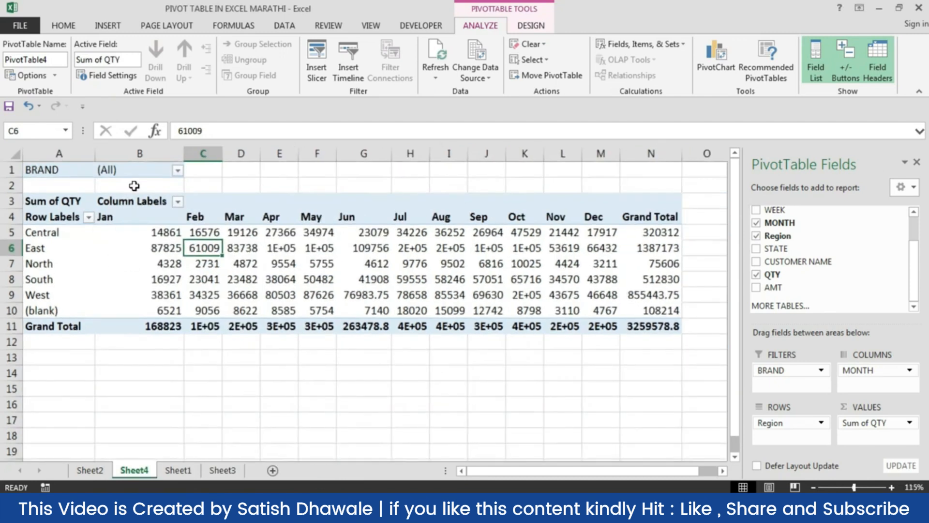
# - Examine the brands offered by the BRAND report filter and the layout of regions against months in the pivot table
pyautogui.click(179, 170)
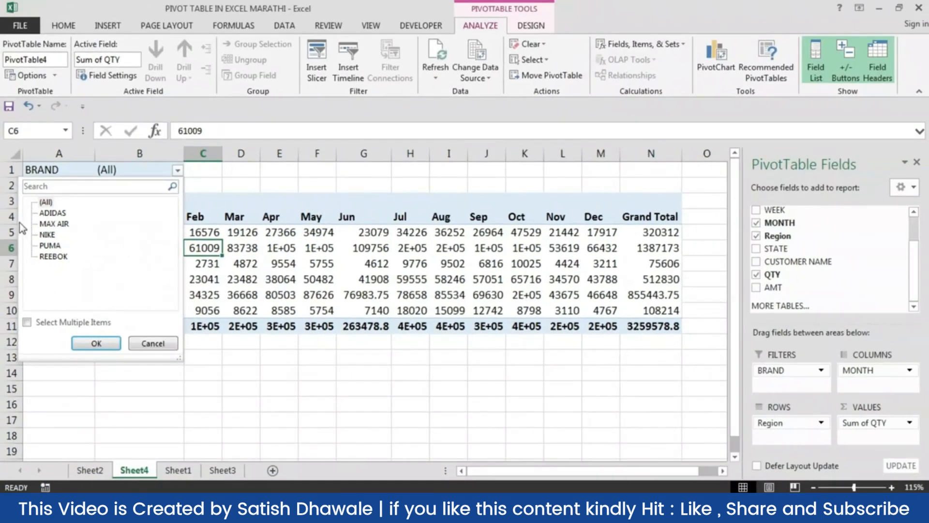
pyautogui.click(208, 376)
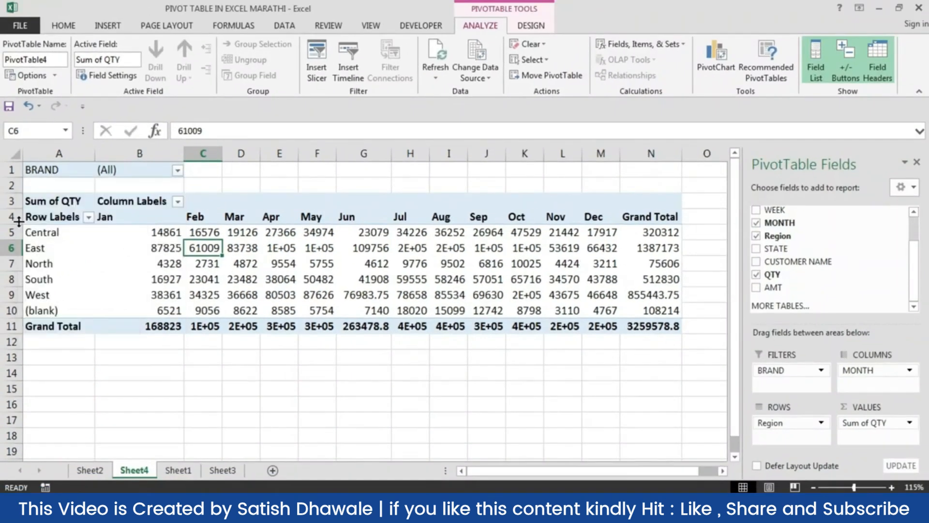
pyautogui.click(213, 386)
pyautogui.click(57, 213)
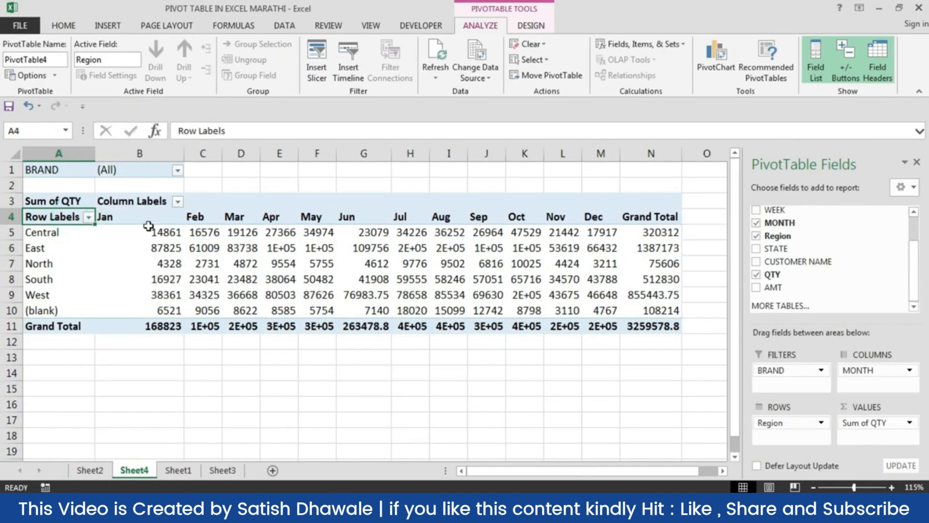
pyautogui.moveTo(131, 218); pyautogui.dragTo(453, 294)
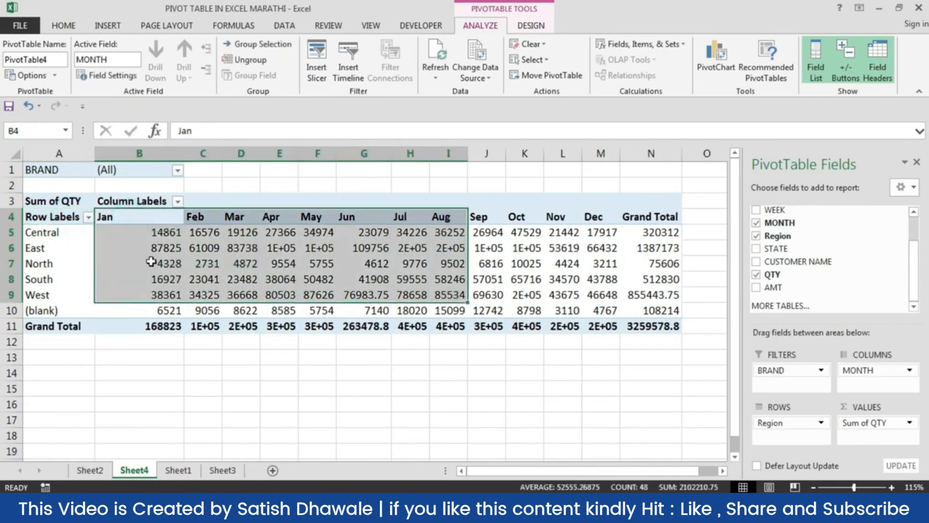
pyautogui.click(75, 251)
pyautogui.click(30, 203)
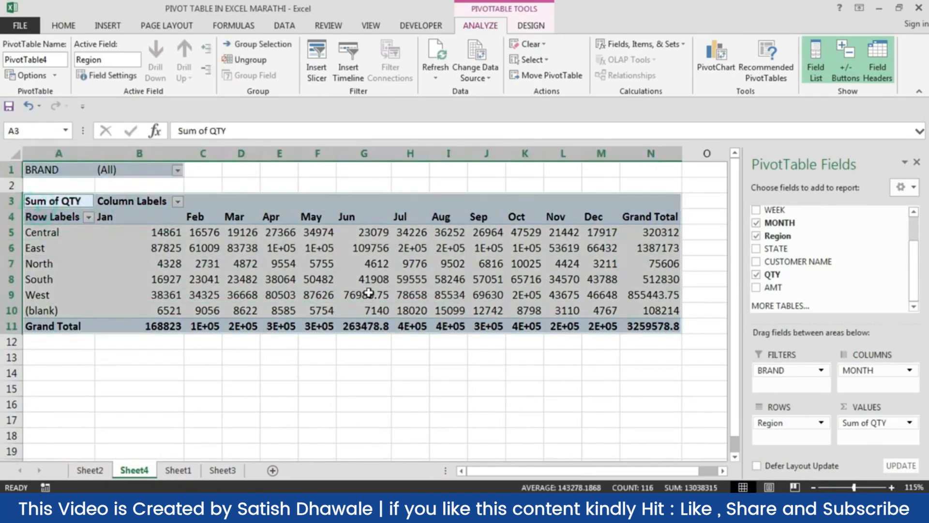
pyautogui.click(308, 281)
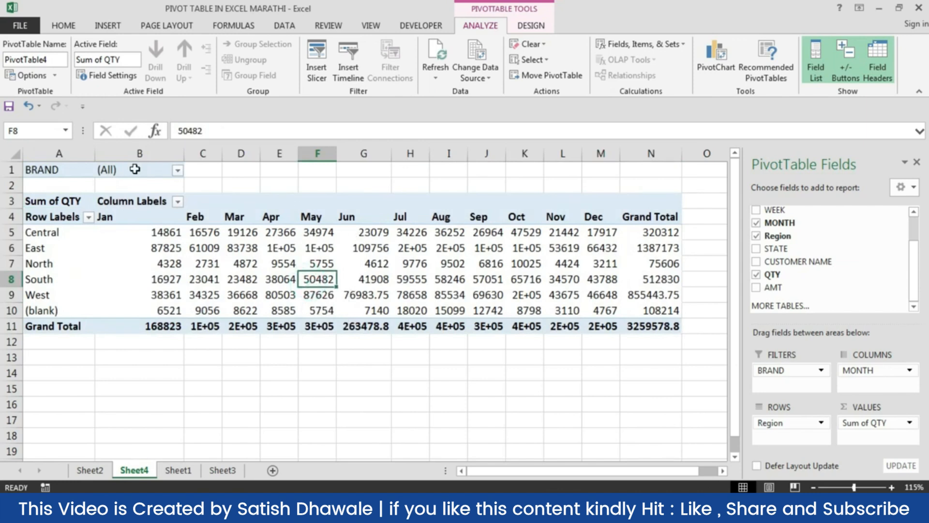
pyautogui.click(177, 171)
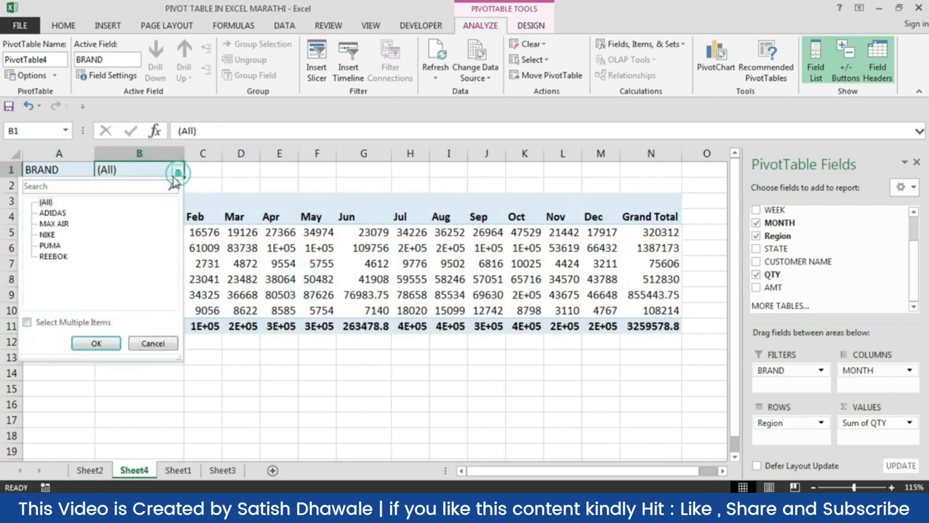
pyautogui.click(270, 262)
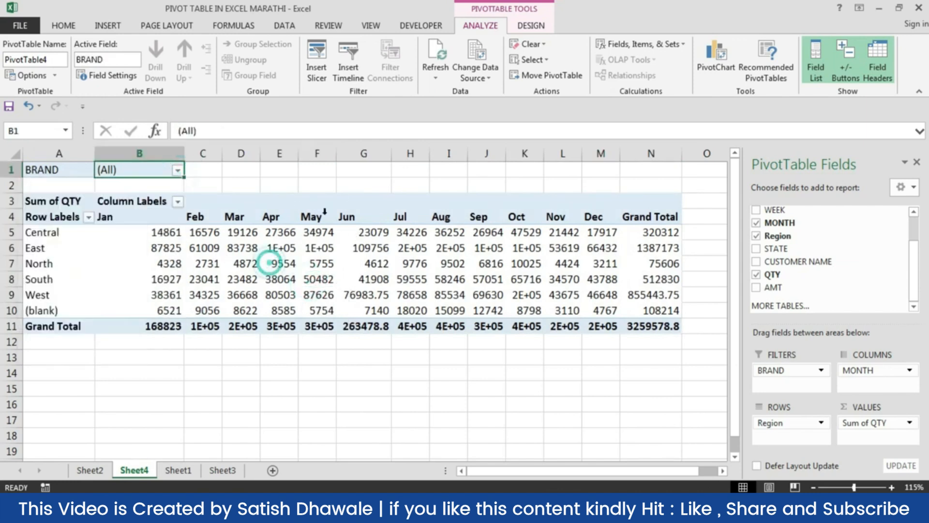
# - Autofit the widths of the Apr, May, Jul, Aug, Sep and Oct columns in the pivot table
pyautogui.doubleClick(337, 151)
pyautogui.doubleClick(299, 151)
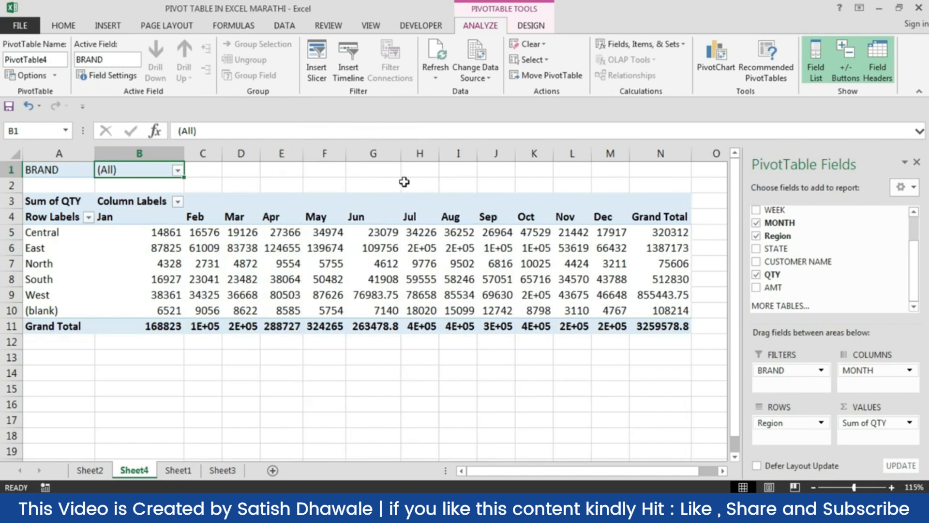
pyautogui.click(424, 248)
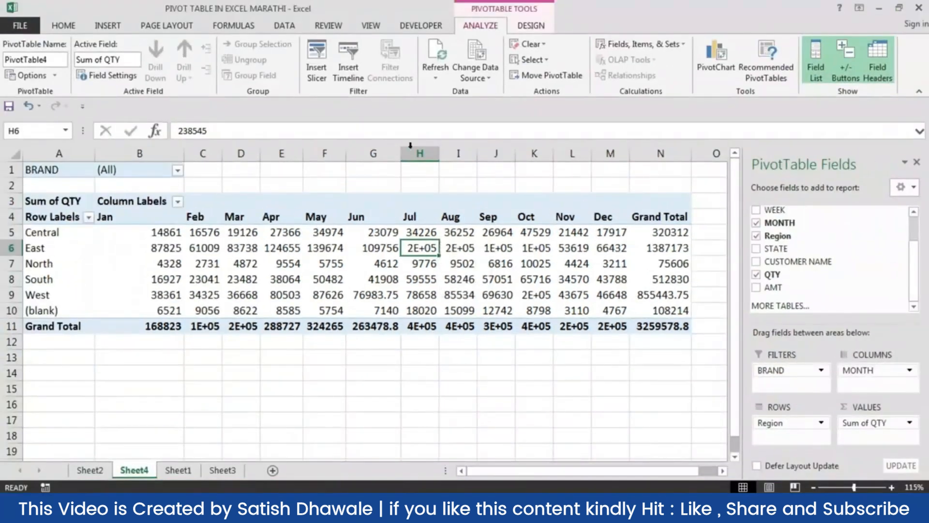
pyautogui.doubleClick(439, 153)
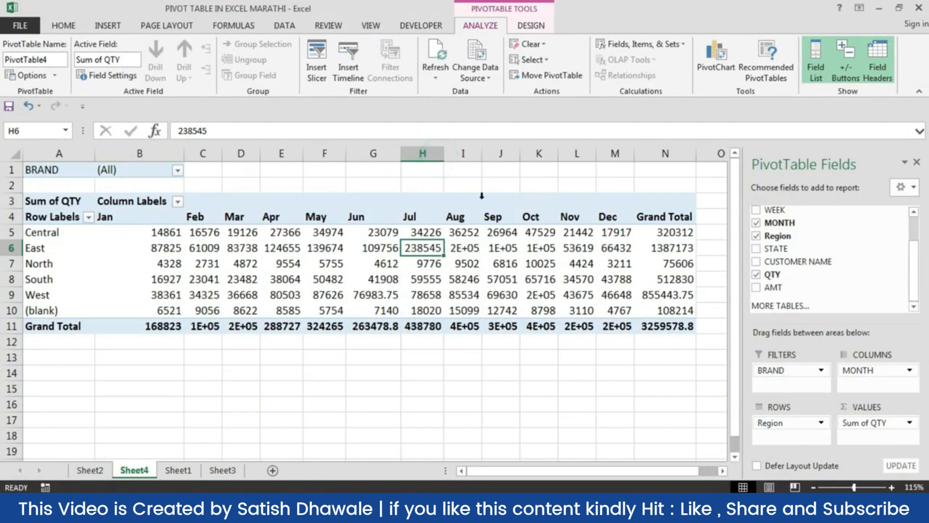
pyautogui.doubleClick(482, 153)
pyautogui.doubleClick(525, 153)
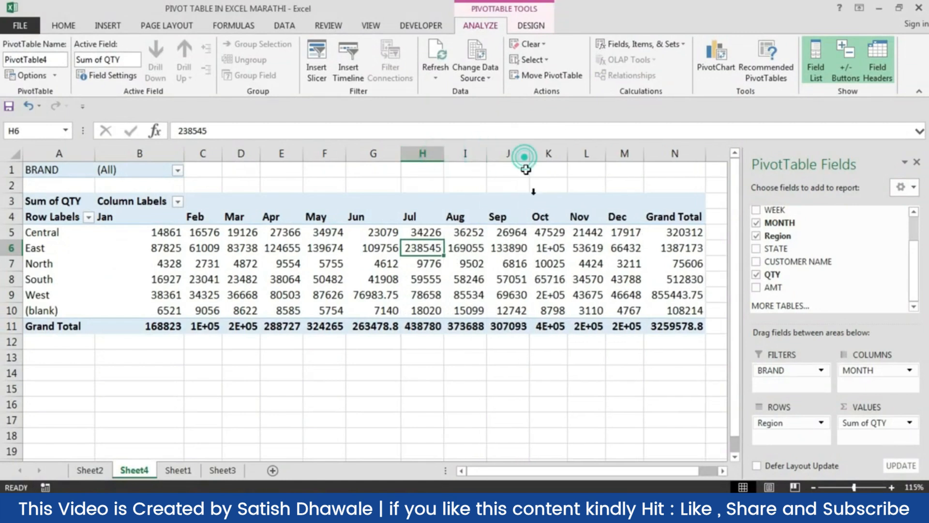
pyautogui.doubleClick(567, 154)
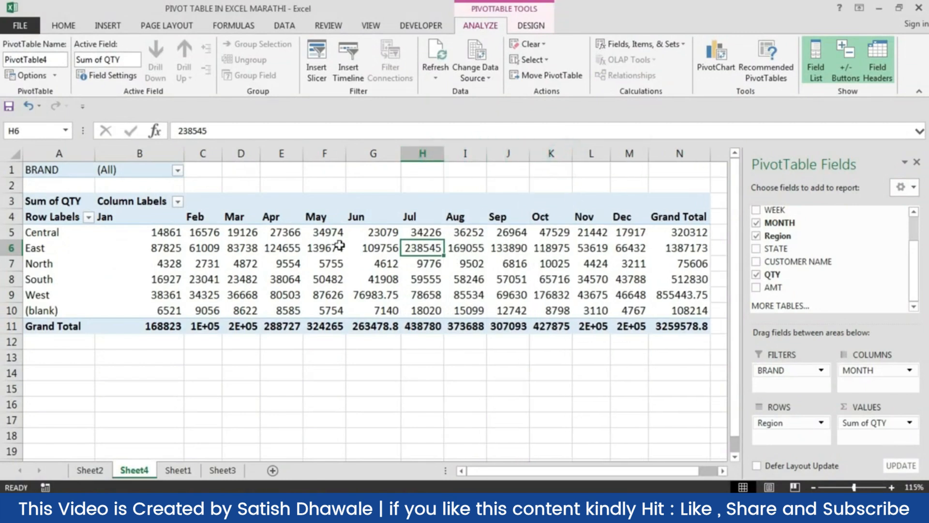
# - Check the Central region's quantities, the Sum of QTY heading and the choices of the BRAND report filter
pyautogui.click(227, 231)
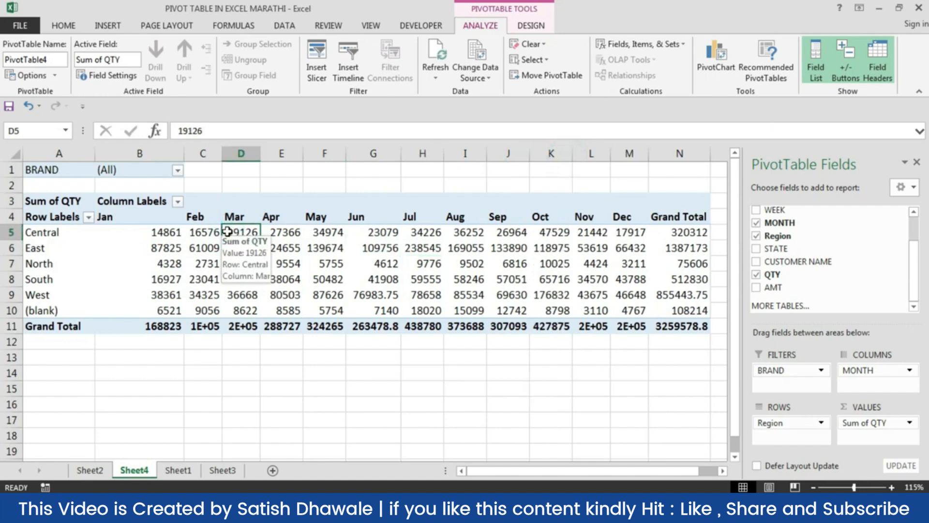
pyautogui.moveTo(209, 228)
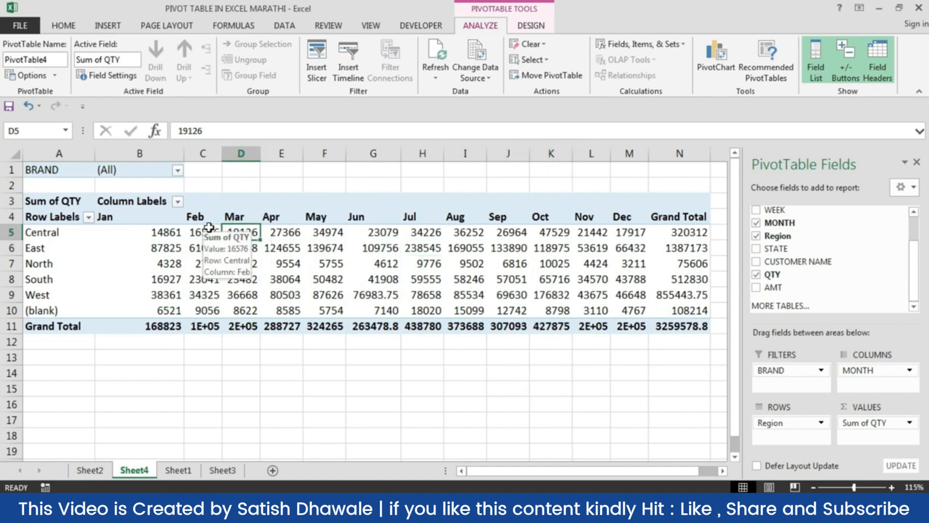
pyautogui.click(72, 201)
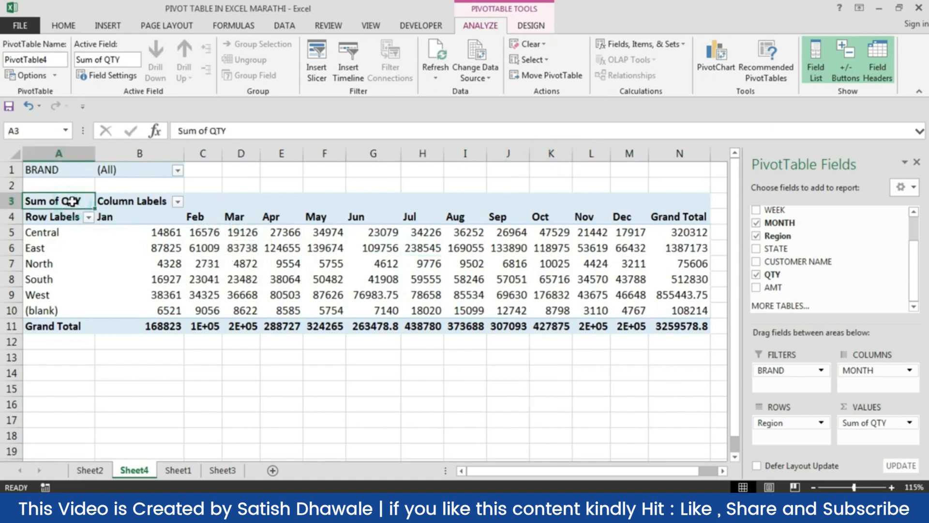
pyautogui.click(161, 163)
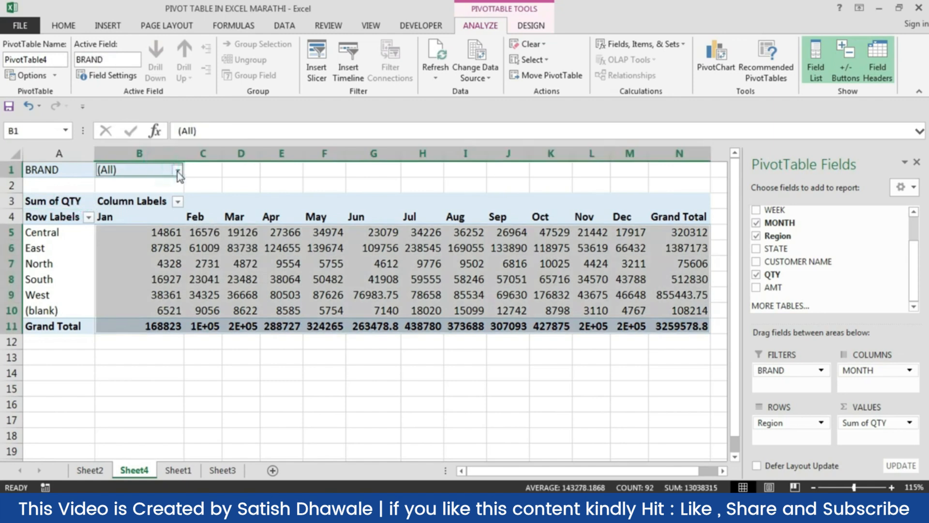
pyautogui.click(177, 170)
pyautogui.click(260, 262)
# - Look up the Show Report Filter Pages option of the pivot table while BRAND is the report filter
pyautogui.click(483, 25)
pyautogui.click(54, 76)
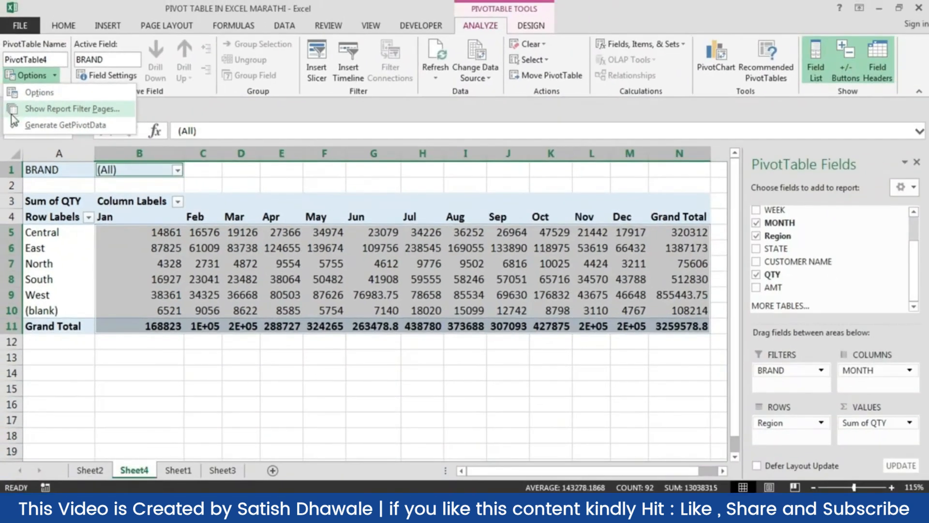
pyautogui.click(802, 390)
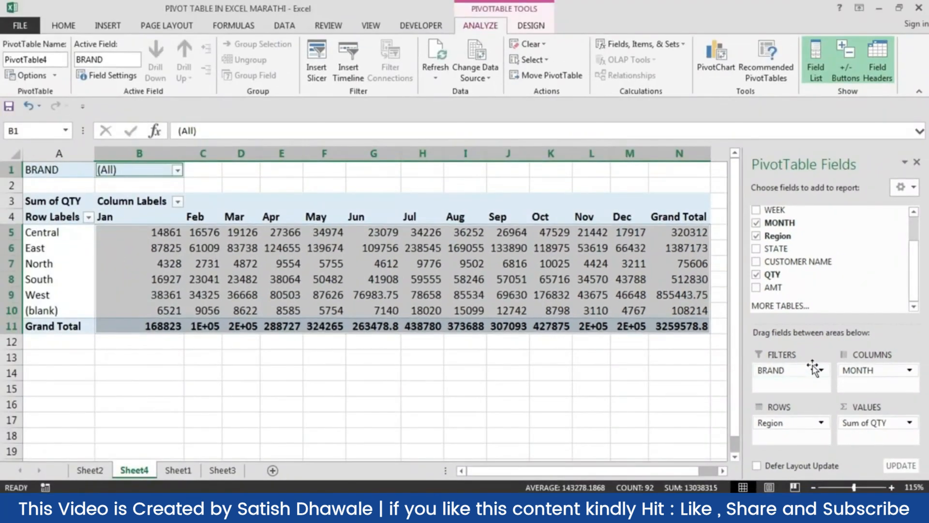
# - Take BRAND out of the report filter to check the Show Report Filter Pages option, and put it back
pyautogui.moveTo(795, 373); pyautogui.dragTo(818, 283)
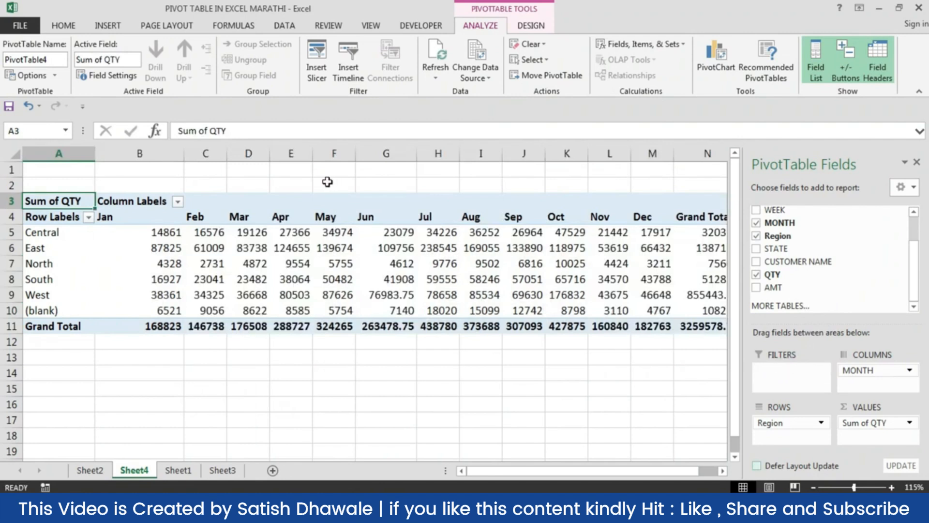
pyautogui.click(54, 75)
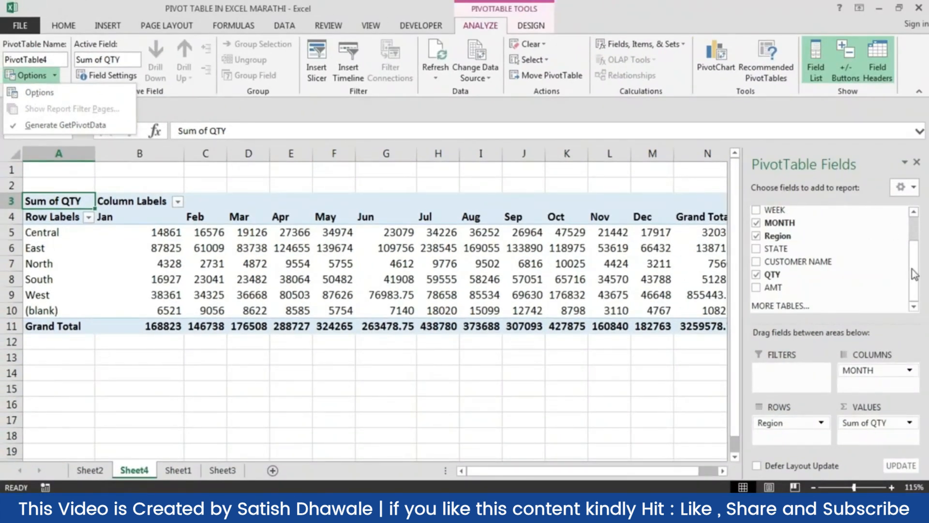
pyautogui.moveTo(914, 274); pyautogui.dragTo(914, 259)
pyautogui.moveTo(834, 224); pyautogui.dragTo(822, 358)
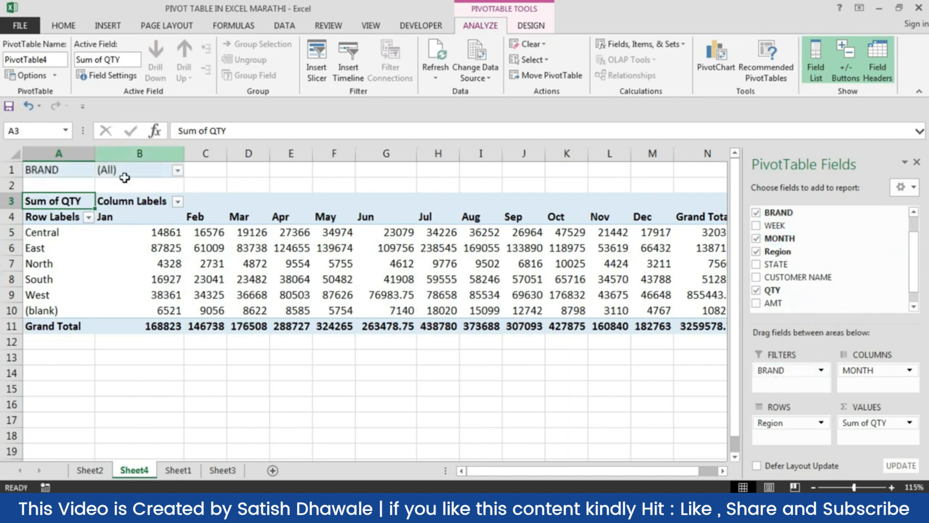
pyautogui.click(178, 170)
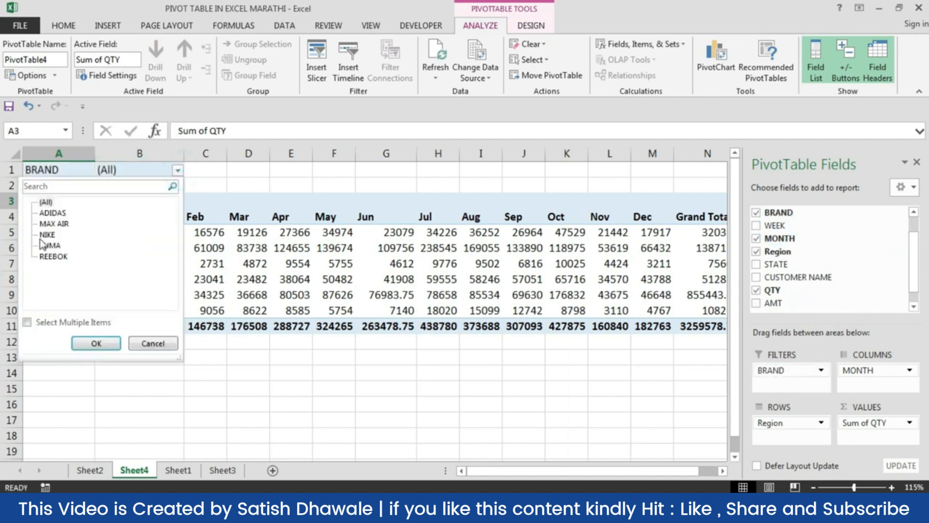
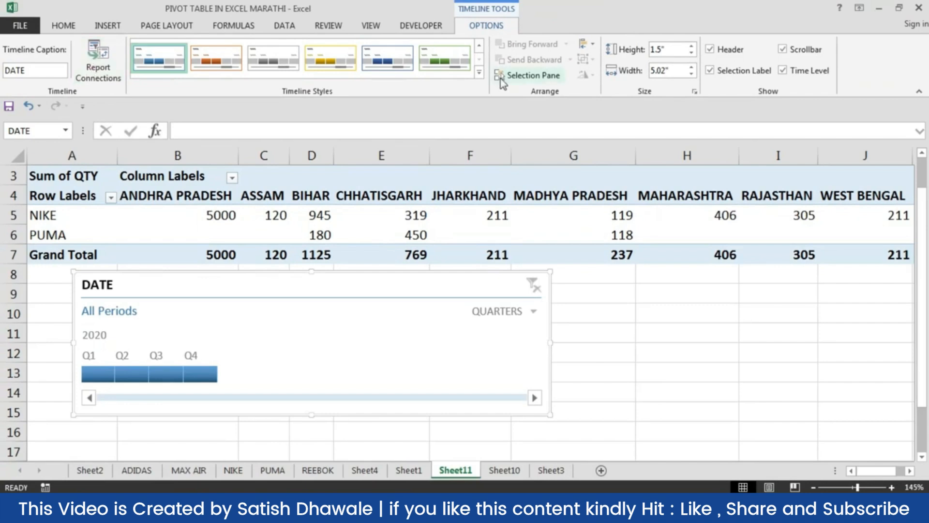
# - Try hiding and showing the header of the DATE timeline on Sheet11
pyautogui.click(730, 56)
pyautogui.click(731, 55)
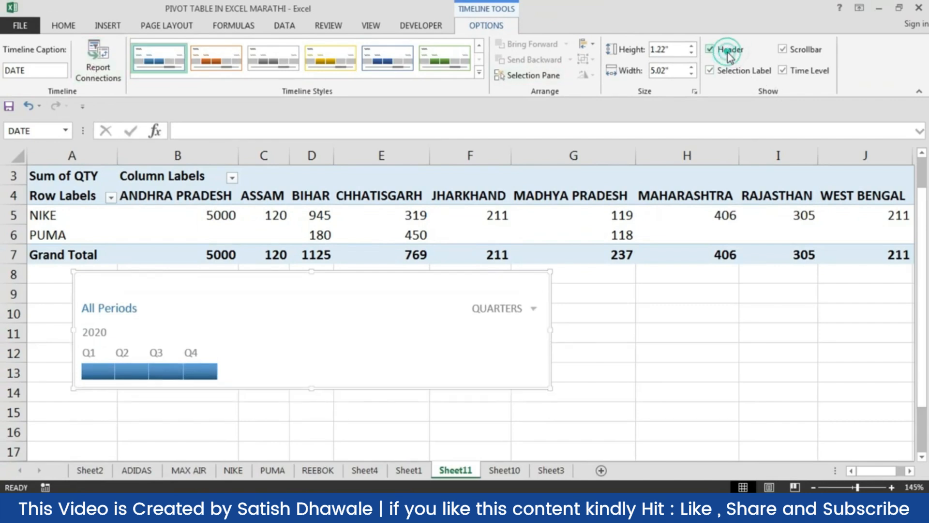
pyautogui.click(730, 56)
pyautogui.click(730, 55)
pyautogui.click(730, 56)
# - Try hiding and showing the DATE timeline's selection label and time level
pyautogui.click(732, 73)
pyautogui.click(732, 72)
pyautogui.click(732, 73)
pyautogui.click(732, 73)
pyautogui.click(786, 75)
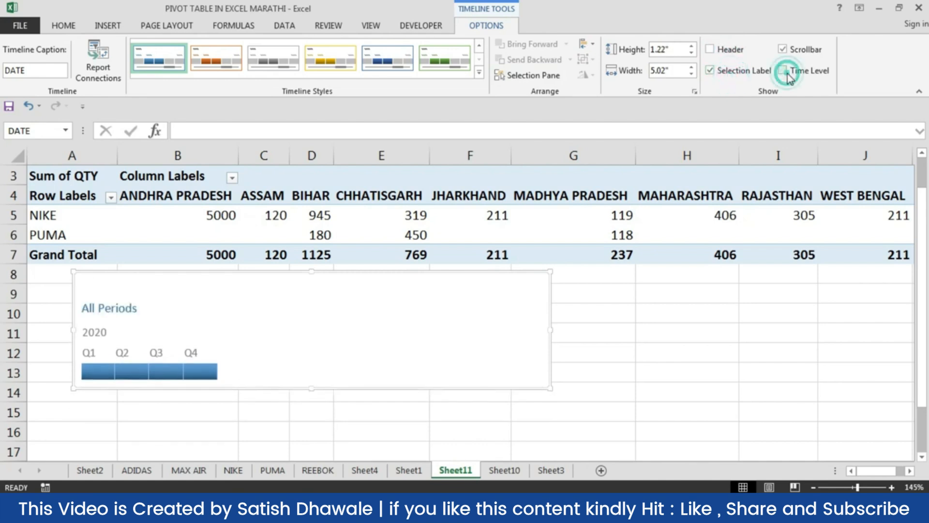
pyautogui.click(786, 75)
pyautogui.click(786, 75)
pyautogui.click(787, 75)
# - Try the DATE timeline's scrollbar display off and on, and show its header again
pyautogui.click(783, 51)
pyautogui.click(783, 50)
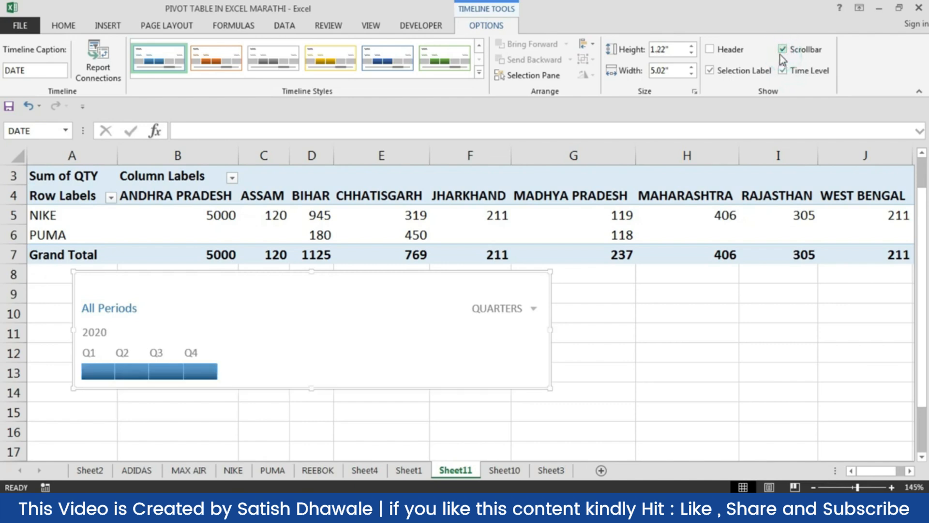
pyautogui.click(728, 53)
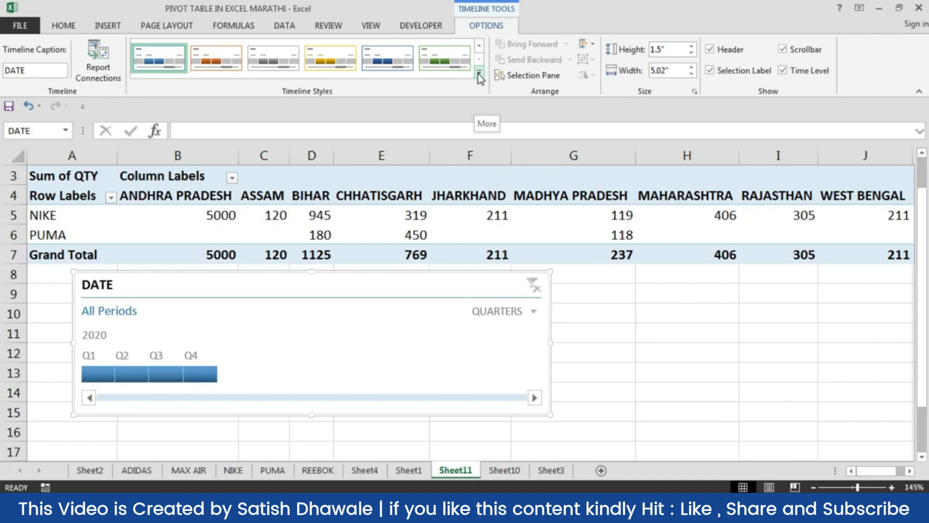
# - Look over the source data on Sheet1 and Sheet3, ending on the dated sales table on Sheet10
pyautogui.click(409, 471)
pyautogui.scroll(2, 158, 356)
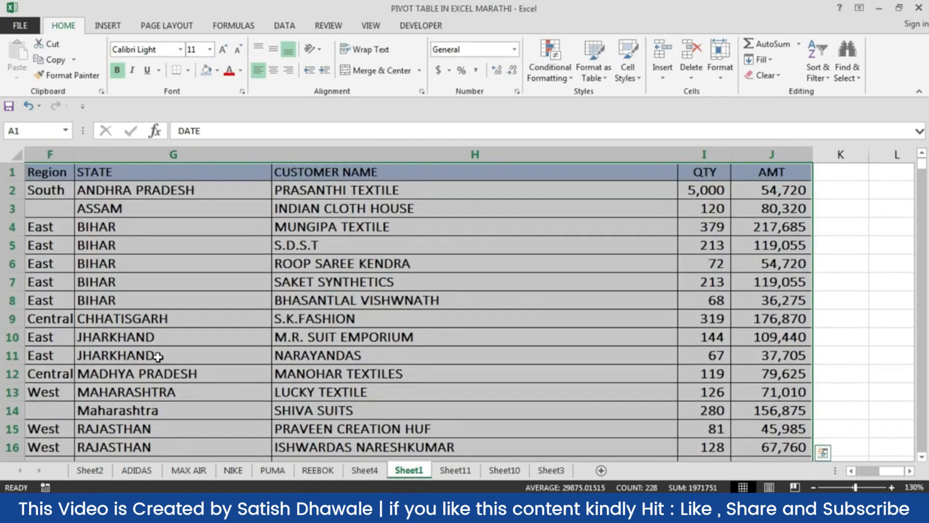
pyautogui.moveTo(138, 305); pyautogui.dragTo(19, 283)
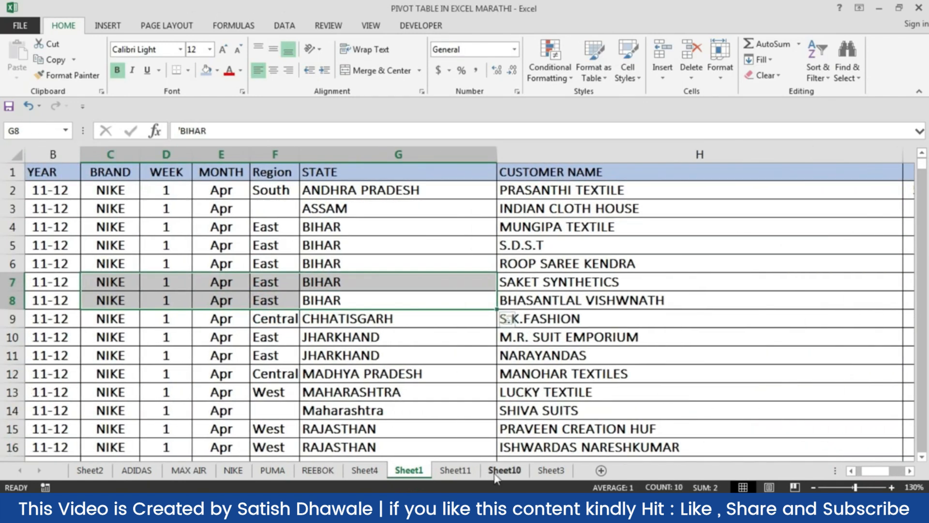
pyautogui.click(552, 474)
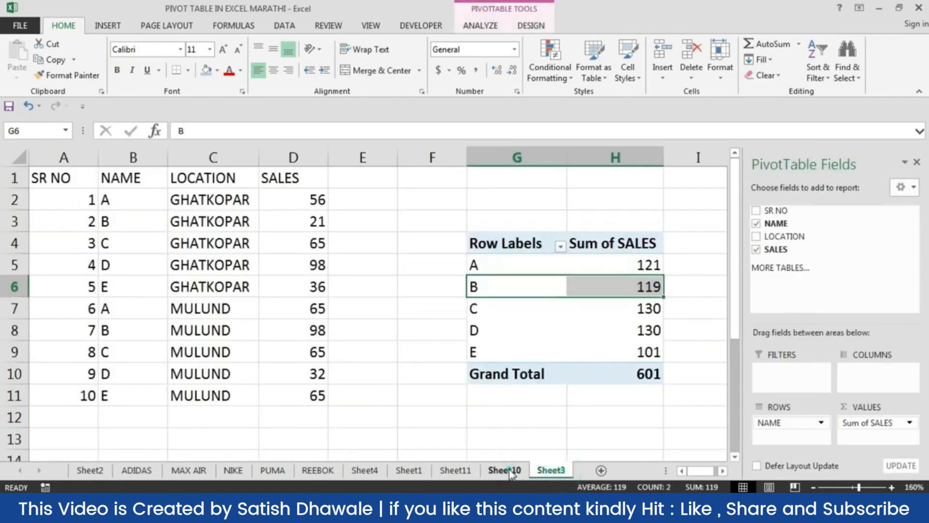
pyautogui.click(506, 470)
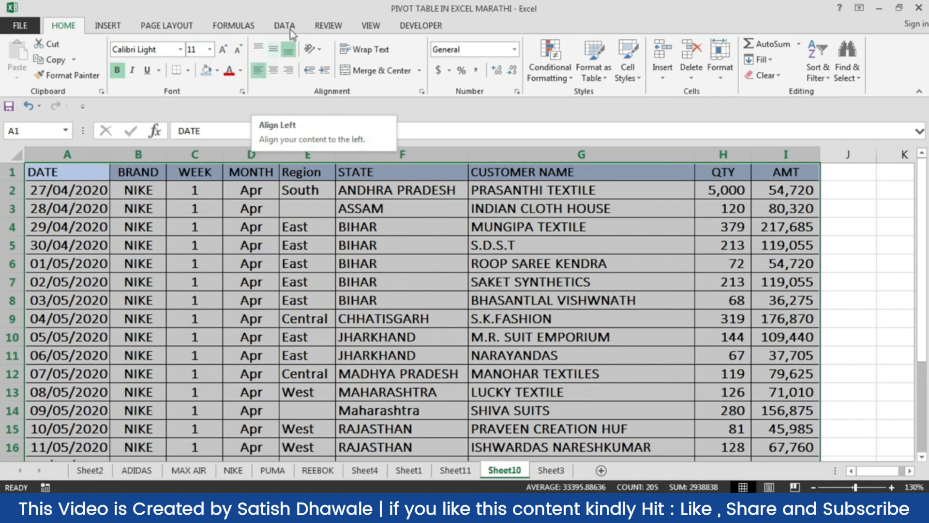
pyautogui.click(107, 29)
pyautogui.click(512, 79)
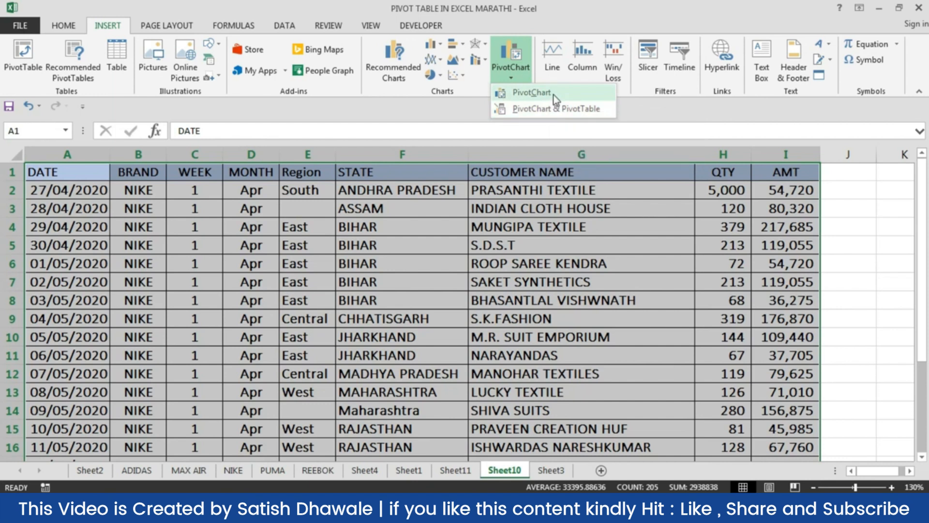
pyautogui.click(553, 95)
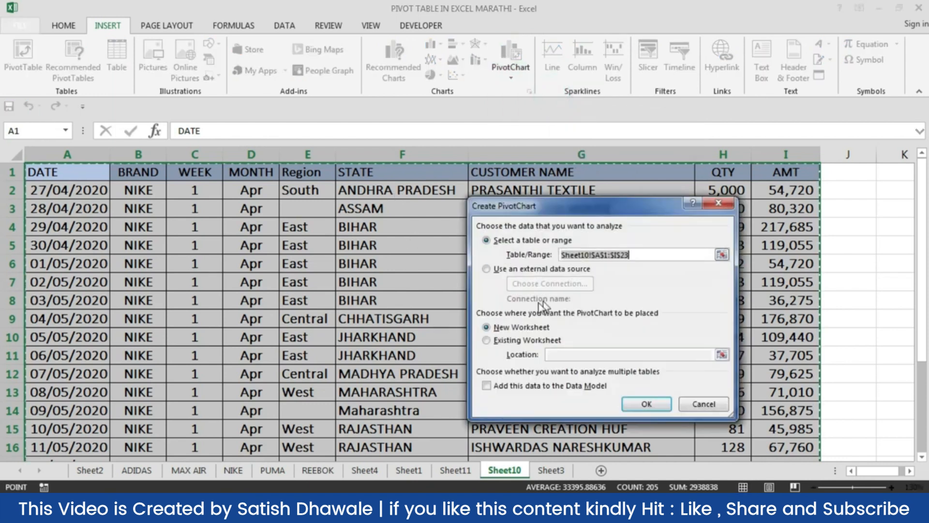
pyautogui.click(717, 203)
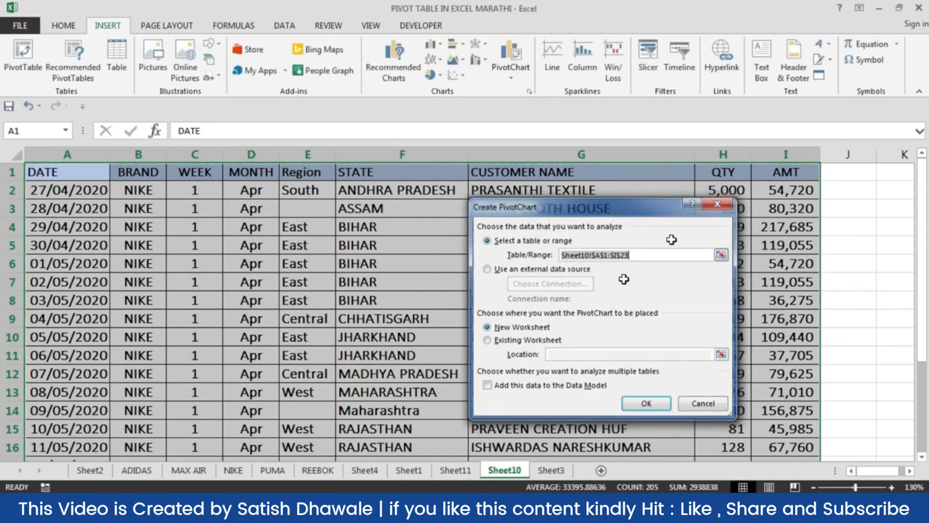
# - Check the PivotChart option available for the region-by-month pivot table on Sheet4
pyautogui.click(459, 474)
pyautogui.click(408, 471)
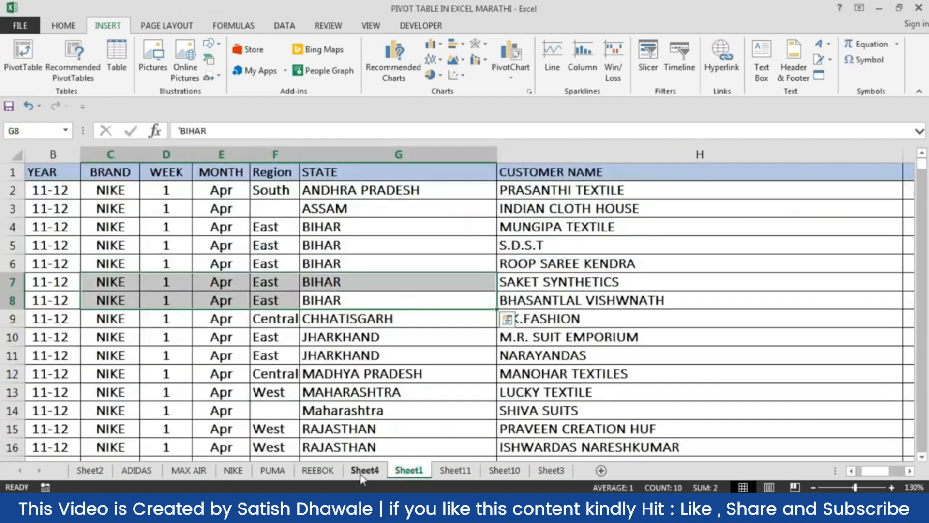
pyautogui.click(363, 471)
pyautogui.scroll(2, 349, 392)
pyautogui.click(298, 325)
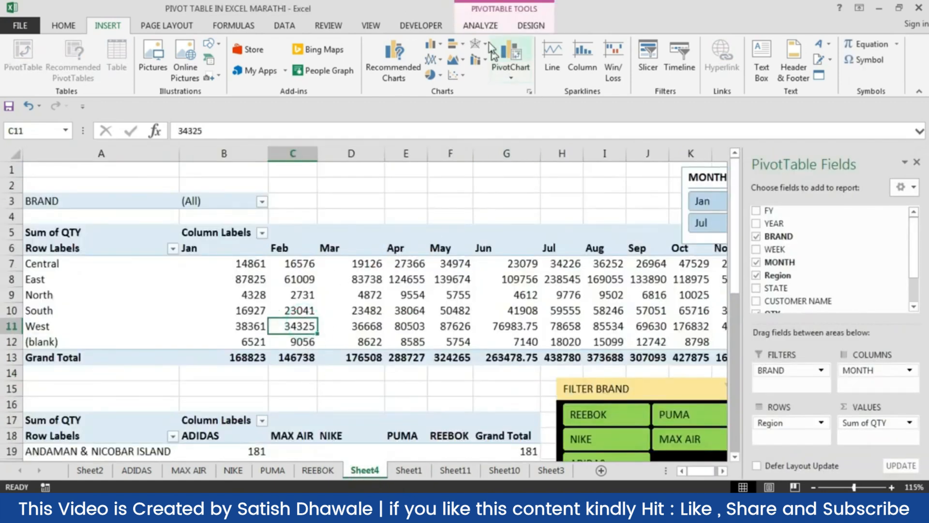
pyautogui.click(481, 25)
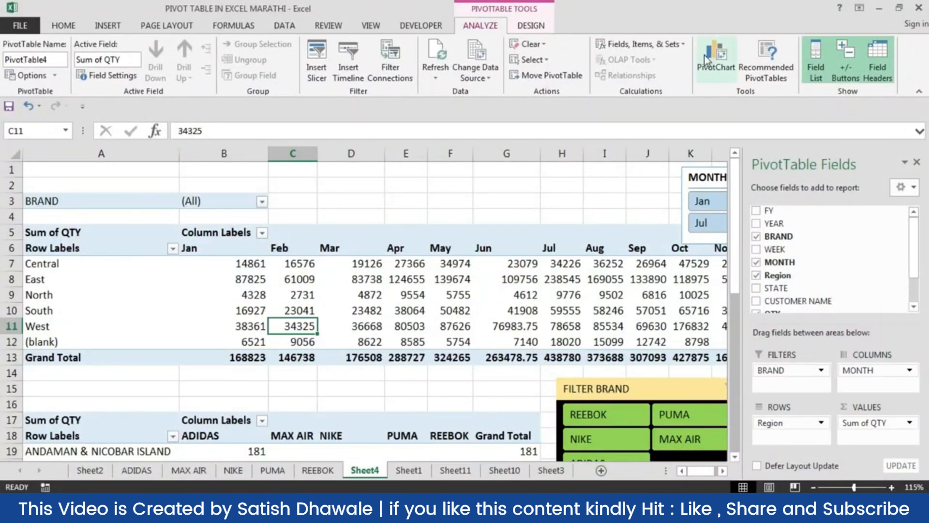
# - Create a PivotChart from Sheet10's data range A1:I23 on a new worksheet
pyautogui.click(543, 471)
pyautogui.click(504, 469)
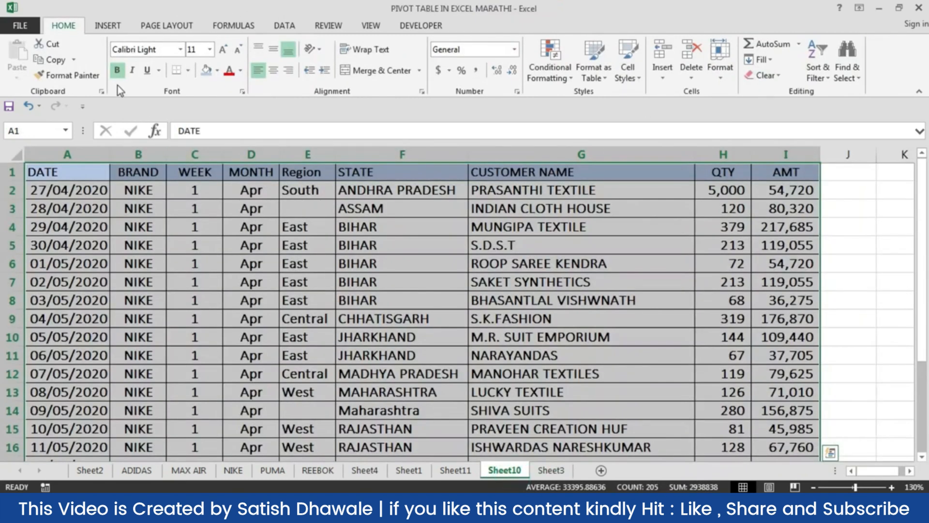
pyautogui.click(108, 26)
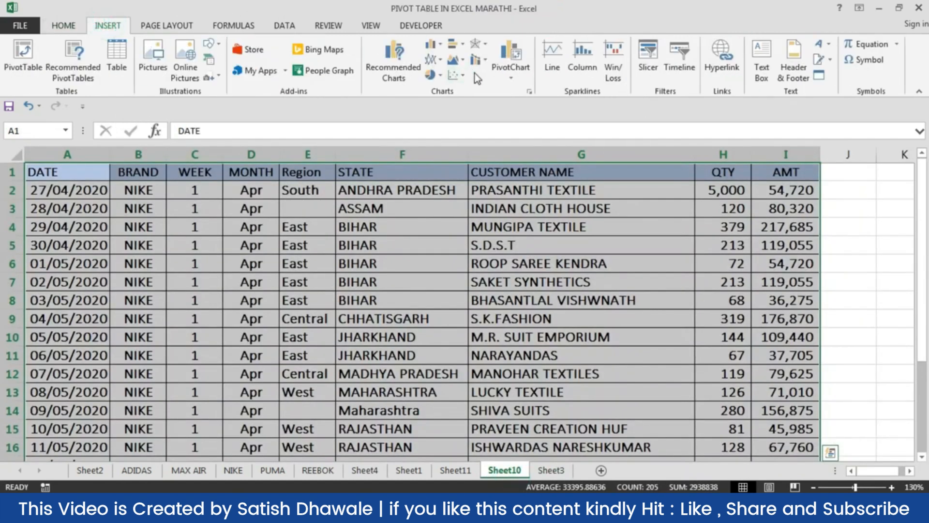
pyautogui.click(508, 73)
pyautogui.click(513, 89)
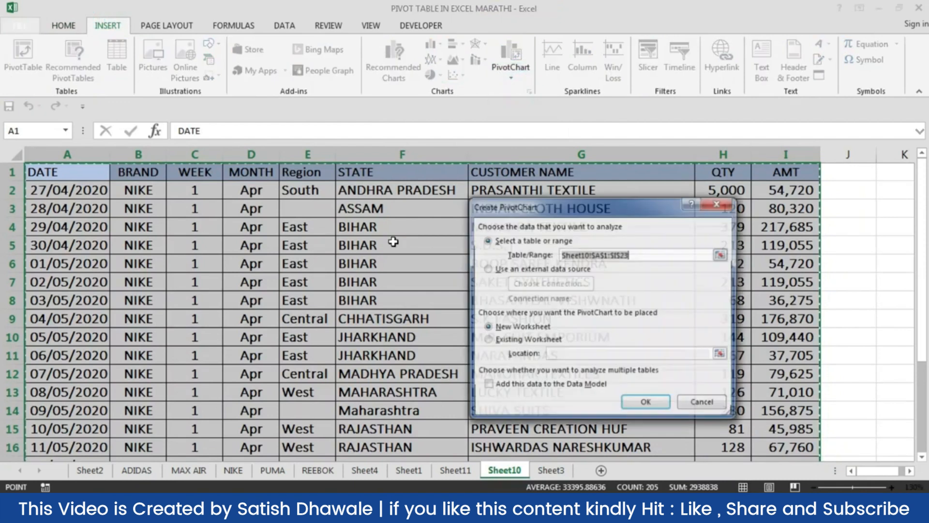
pyautogui.click(518, 327)
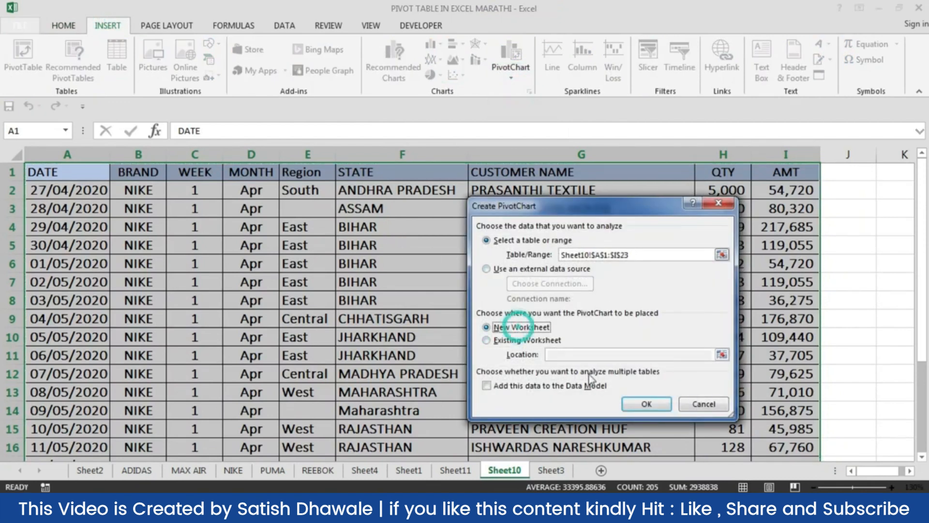
pyautogui.click(641, 405)
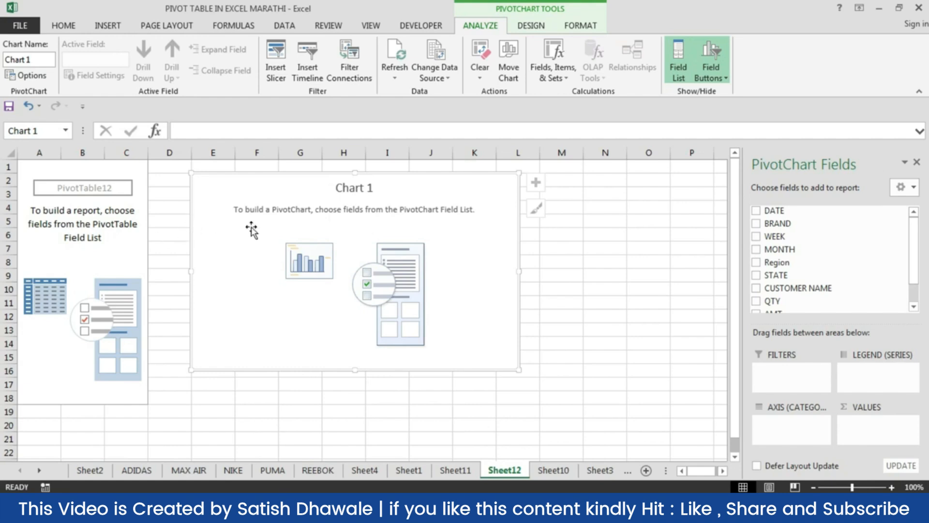
# - Place BRAND on the PivotChart's category axis and QTY in its values
pyautogui.click(61, 207)
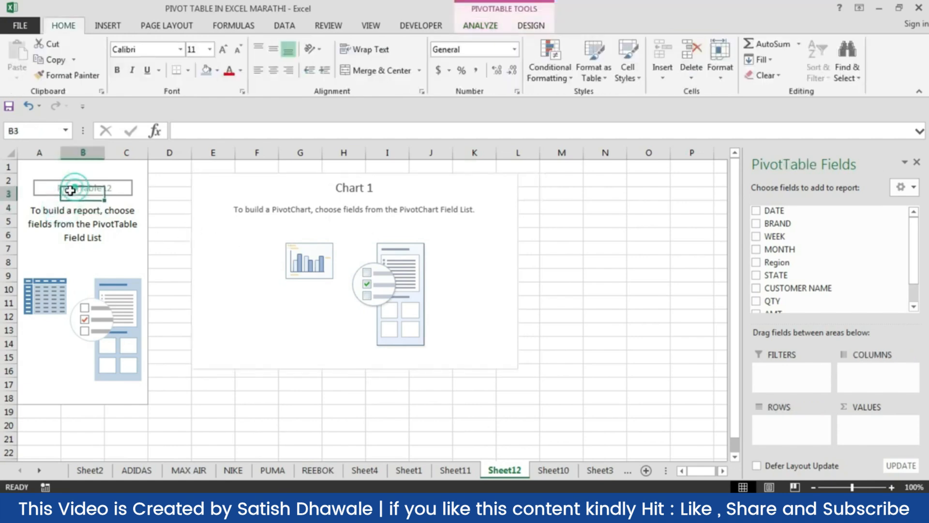
pyautogui.click(322, 199)
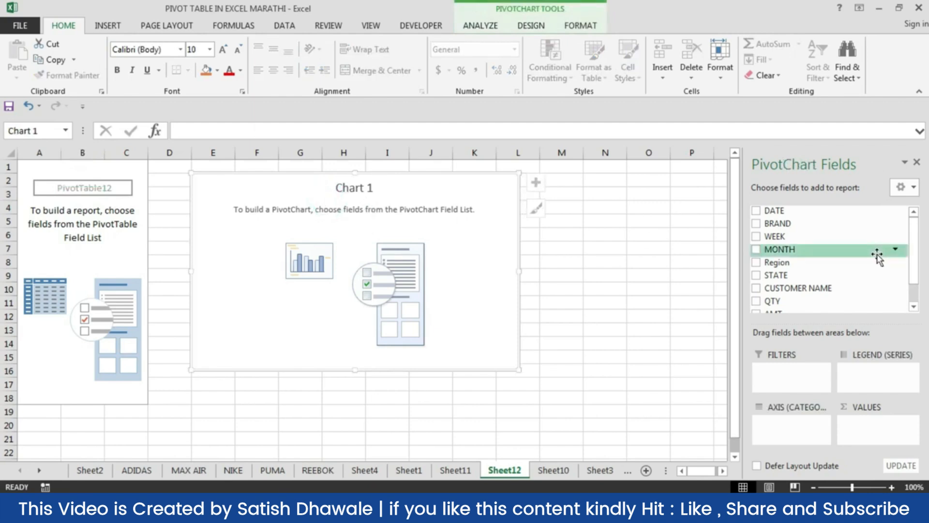
pyautogui.moveTo(815, 224); pyautogui.dragTo(793, 423)
pyautogui.moveTo(798, 301); pyautogui.dragTo(850, 424)
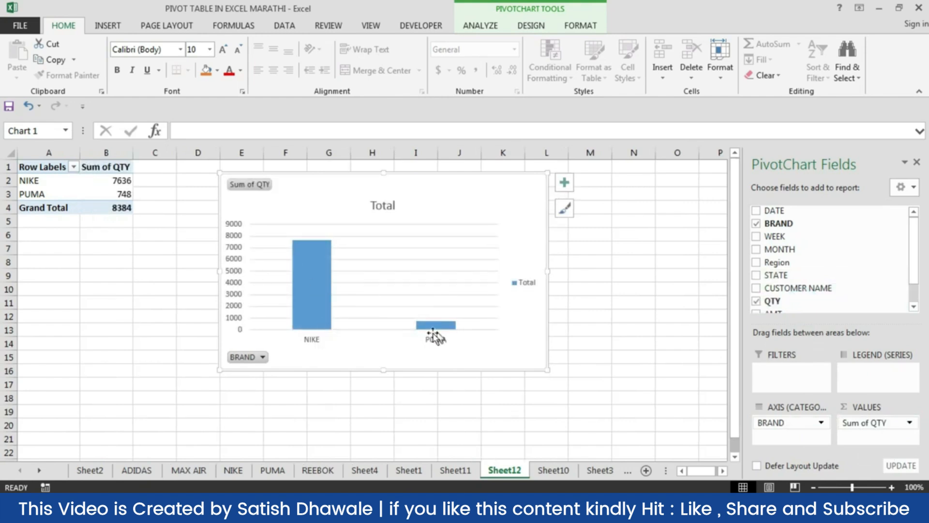
# - Replace the brand in cell B10 of Sheet10 with ADDIDAS
pyautogui.click(561, 471)
pyautogui.click(220, 277)
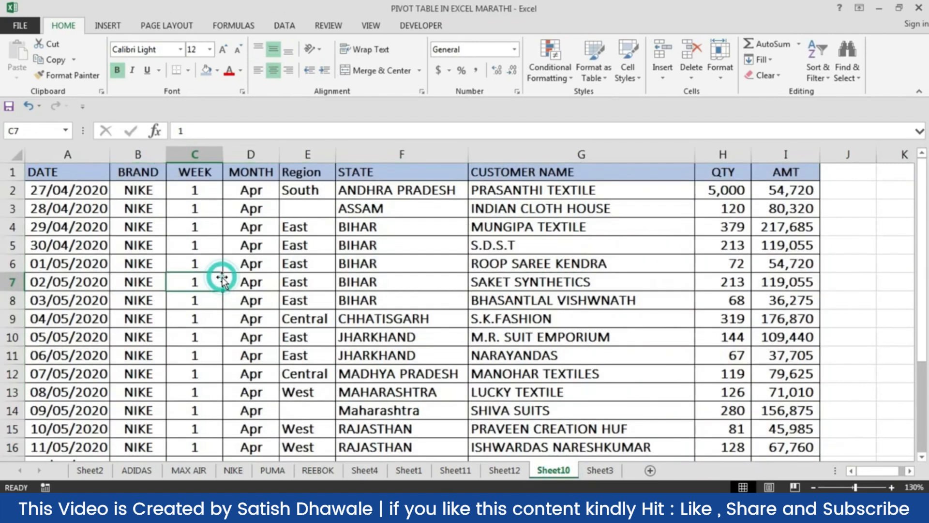
pyautogui.scroll(-2, 225, 281)
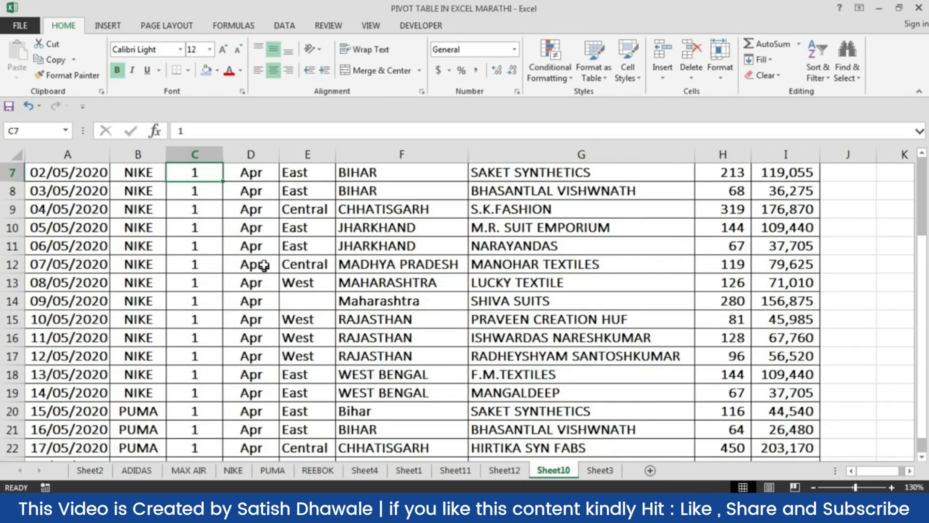
pyautogui.scroll(1, 183, 289)
pyautogui.click(138, 283)
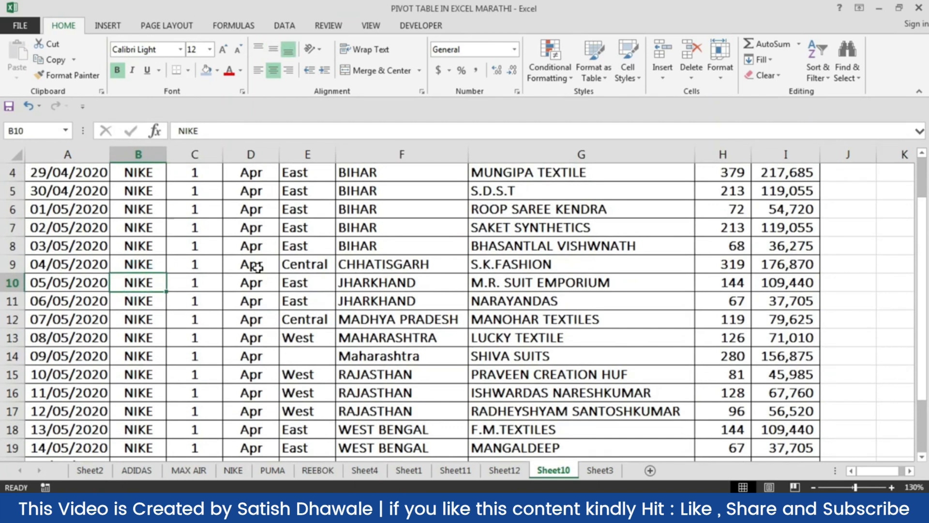
pyautogui.write('ADD')
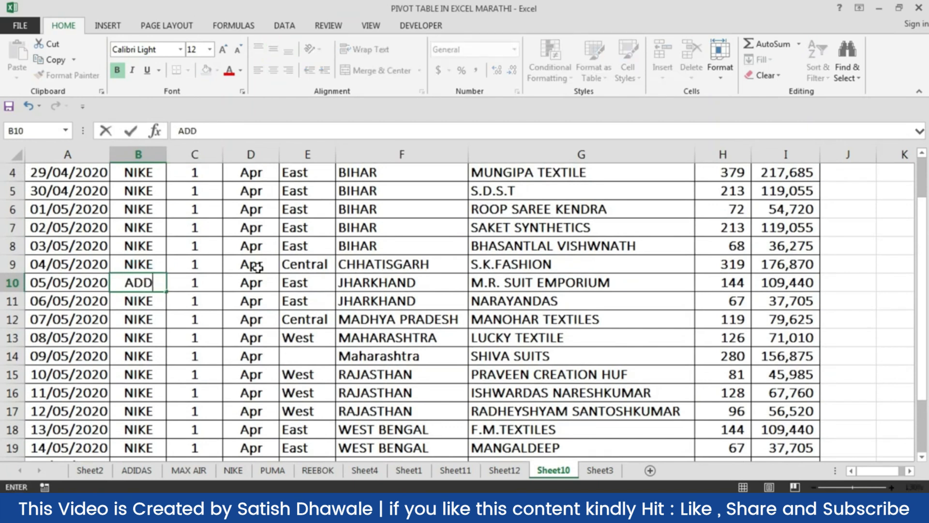
pyautogui.write('IDA')
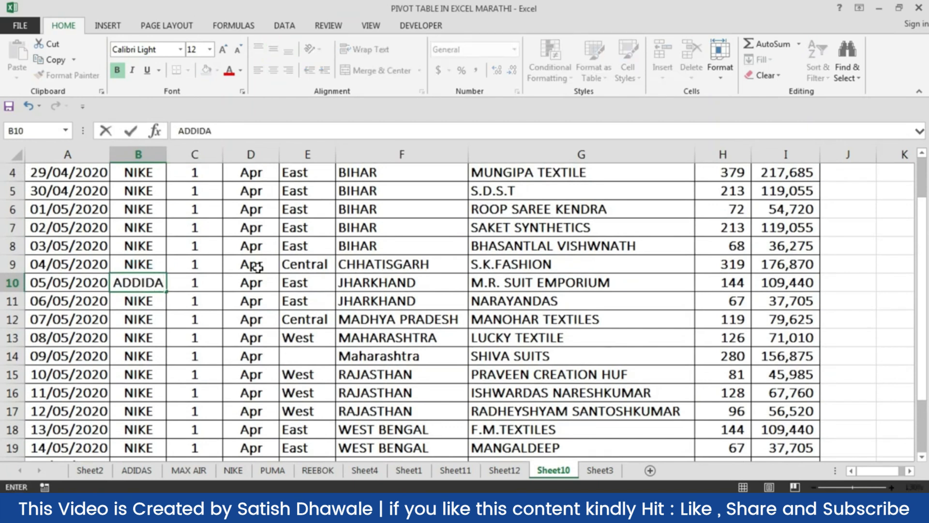
pyautogui.write('S')
pyautogui.press('Return')
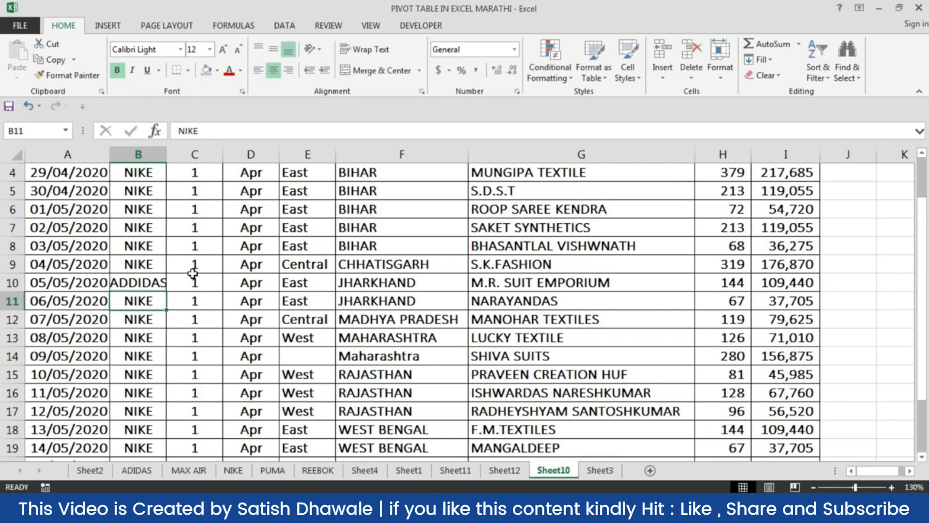
# - Correct the brand in B10 to ADIDAS and fill it down through B16
pyautogui.doubleClick(140, 281)
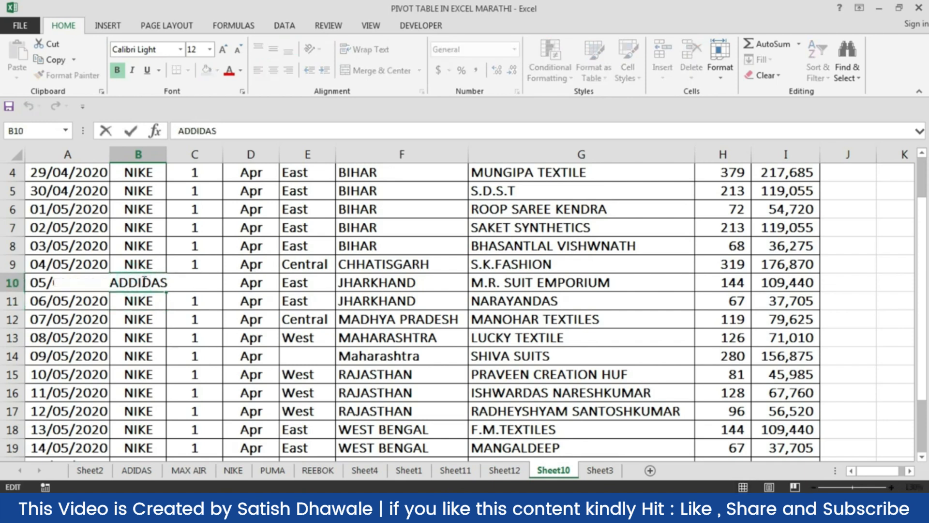
pyautogui.scroll(2, 144, 281)
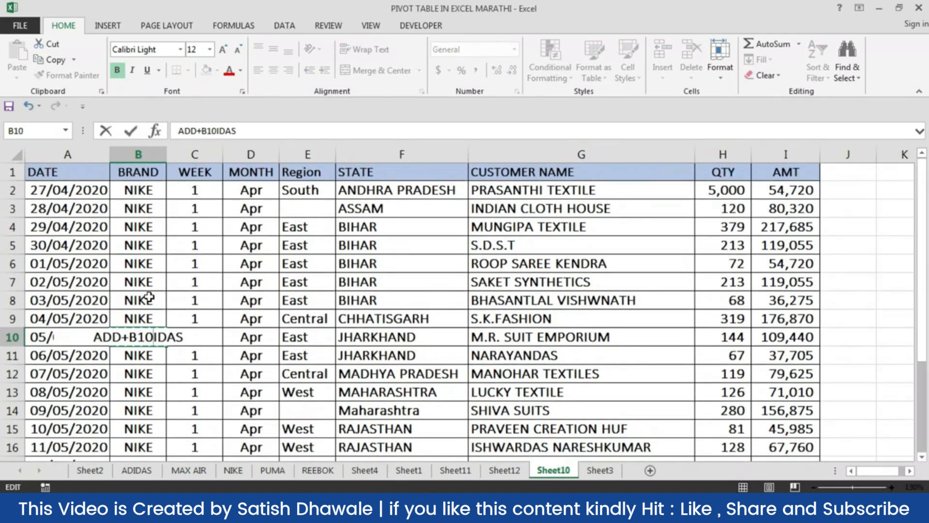
pyautogui.press('BackSpace')
pyautogui.press('BackSpace')
pyautogui.press('BackSpace')
pyautogui.press('BackSpace')
pyautogui.press('BackSpace')
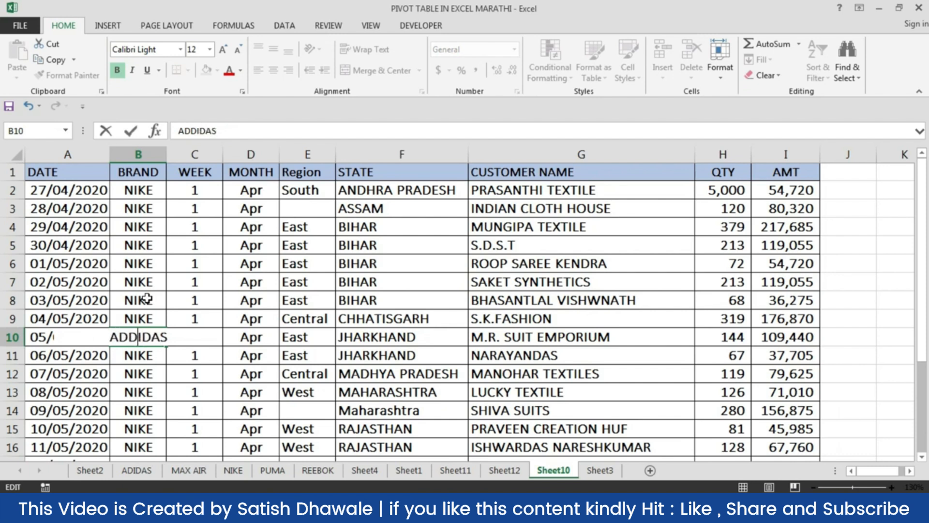
pyautogui.press('Return')
pyautogui.click(145, 337)
pyautogui.moveTo(167, 343); pyautogui.dragTo(175, 449)
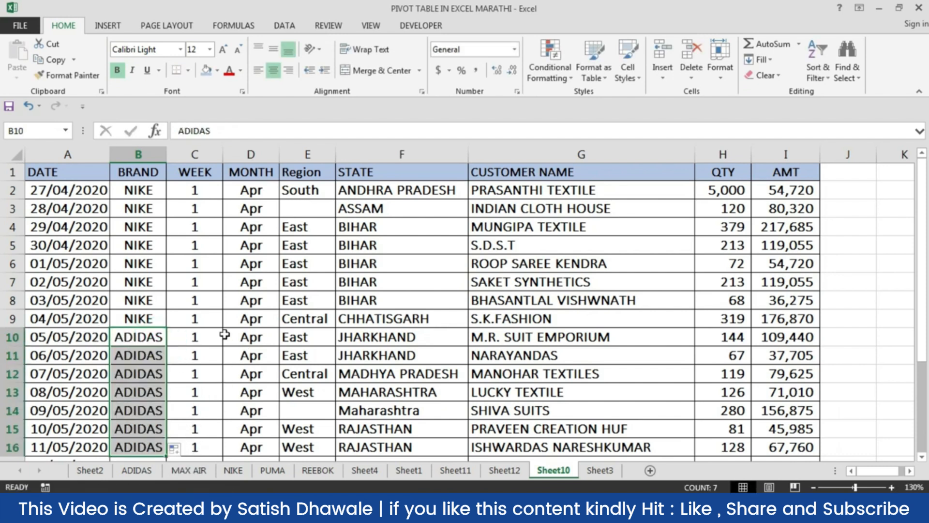
pyautogui.click(130, 295)
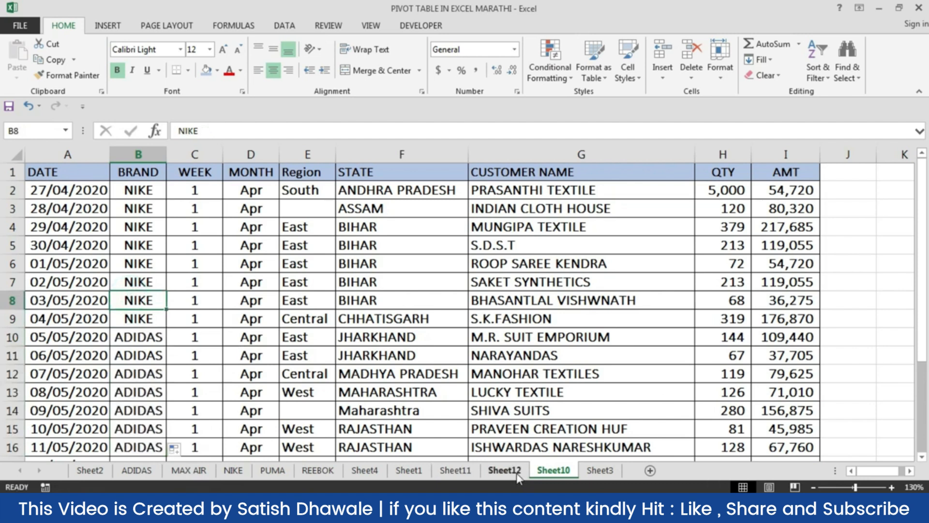
# - Refresh all pivot data from the PivotChart on Sheet12
pyautogui.click(517, 472)
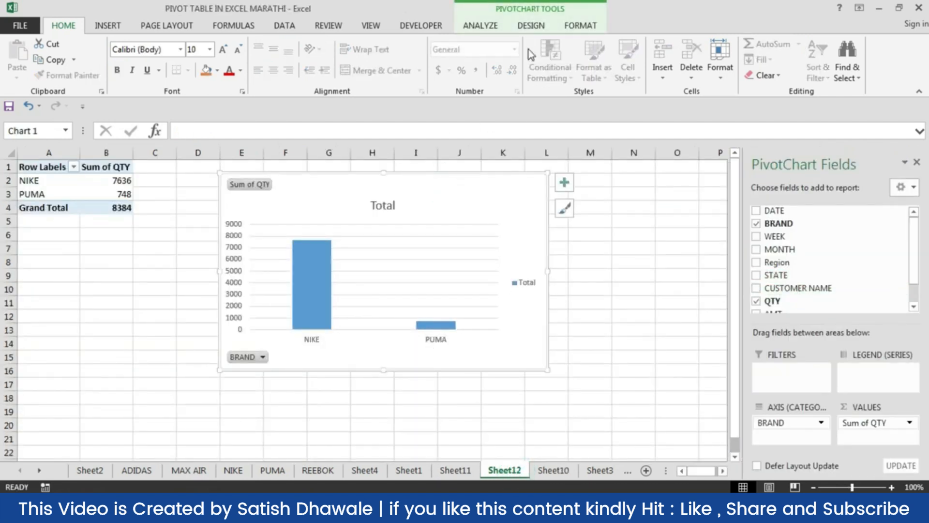
pyautogui.click(488, 26)
pyautogui.click(394, 74)
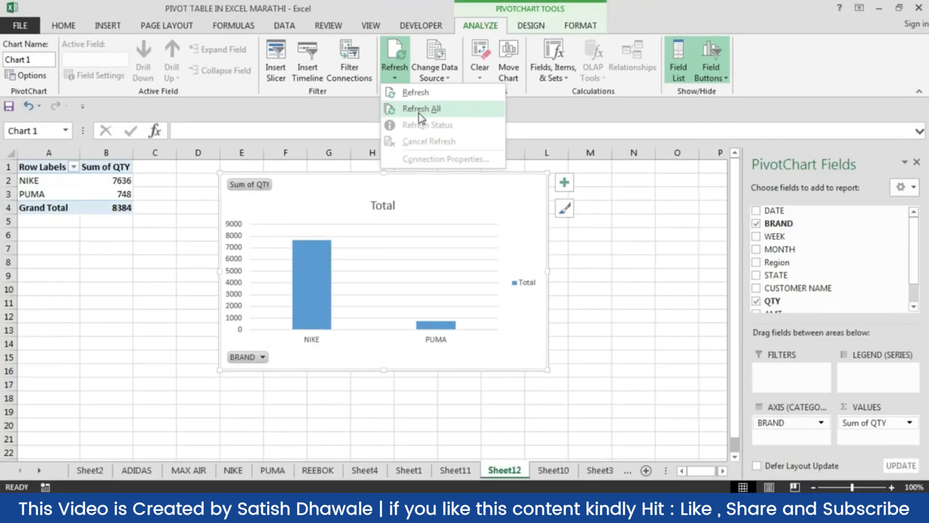
pyautogui.click(420, 111)
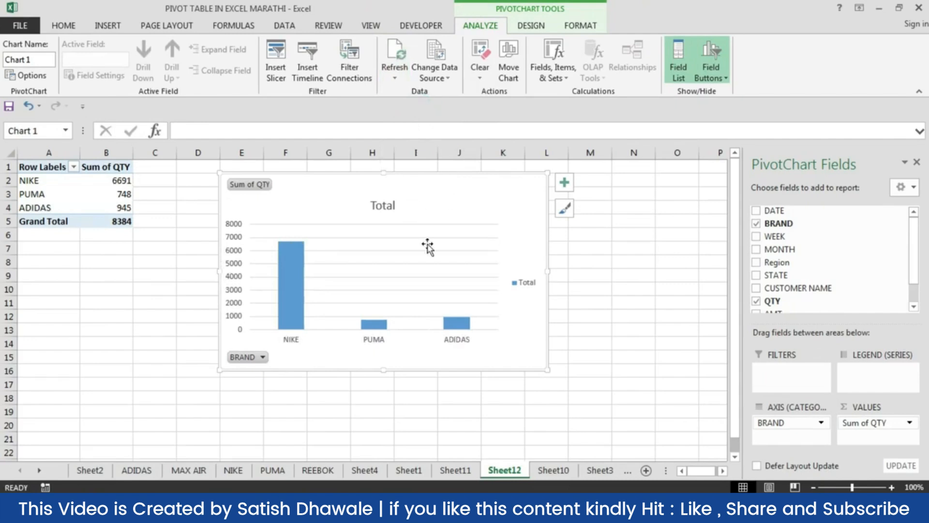
# - Move the PivotChart slightly down and closer to its pivot table, and show its design options
pyautogui.moveTo(467, 199); pyautogui.dragTo(409, 225)
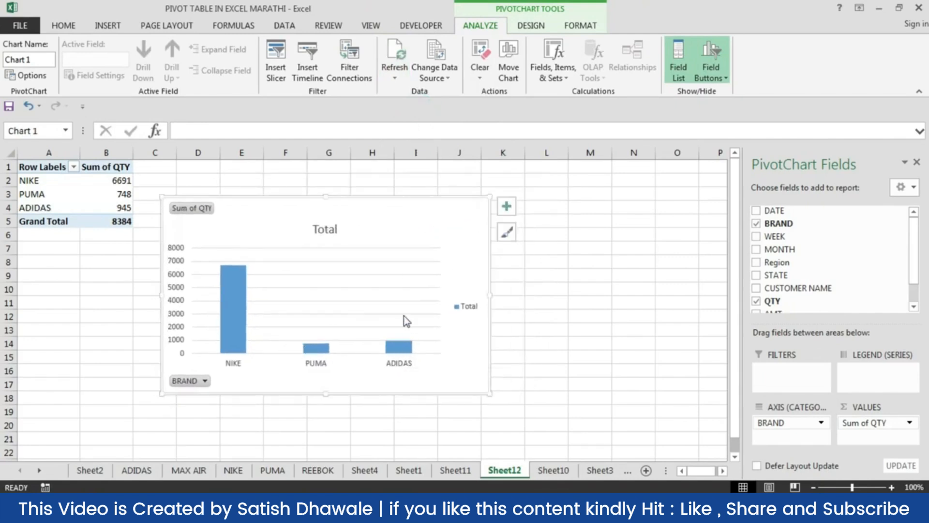
pyautogui.click(401, 219)
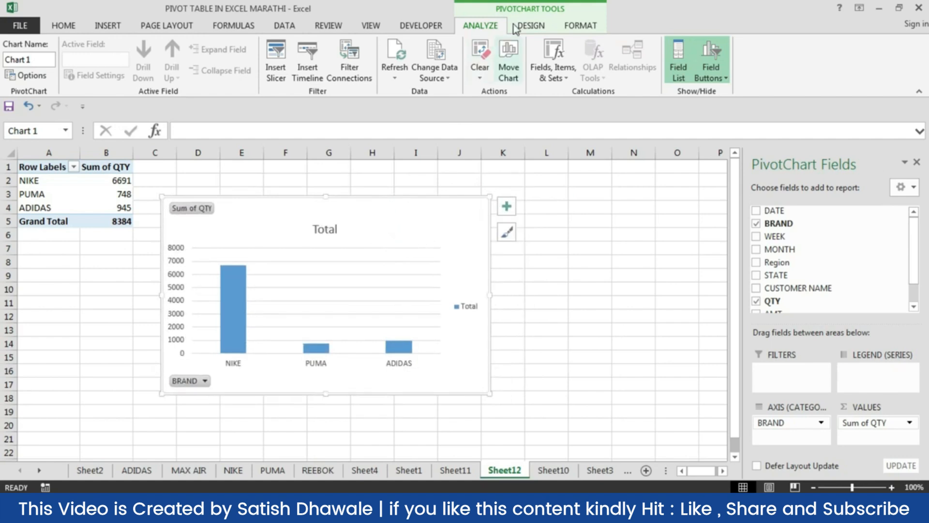
pyautogui.click(531, 25)
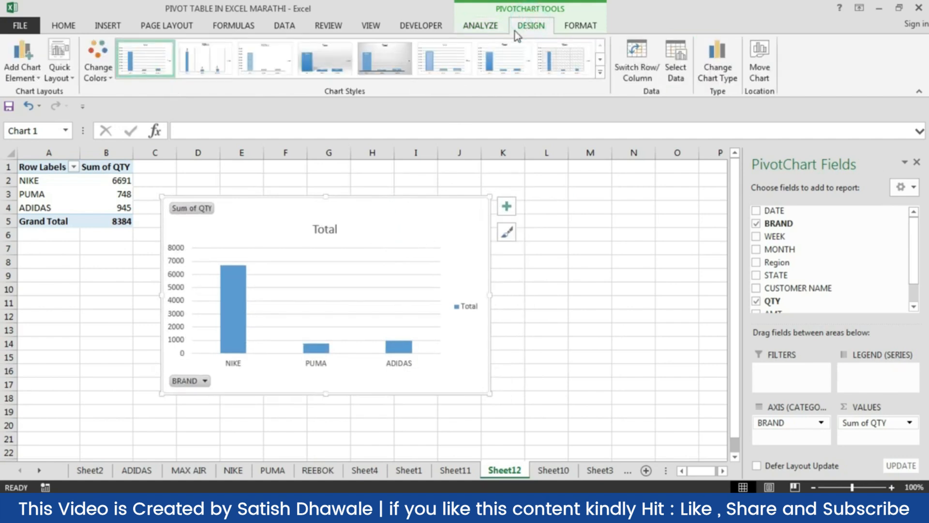
# - Change the PivotChart to a pie chart and apply the gray gradient style with dark percentage labels
pyautogui.click(600, 72)
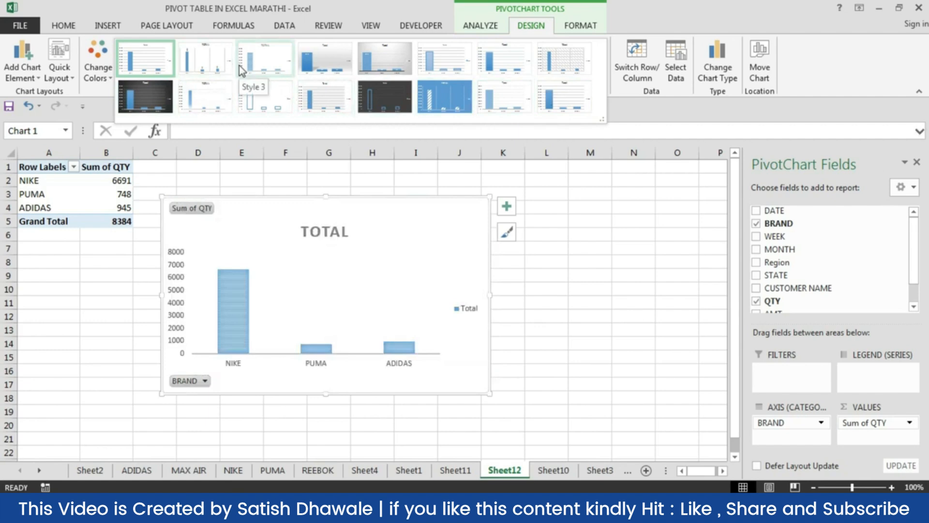
pyautogui.click(160, 68)
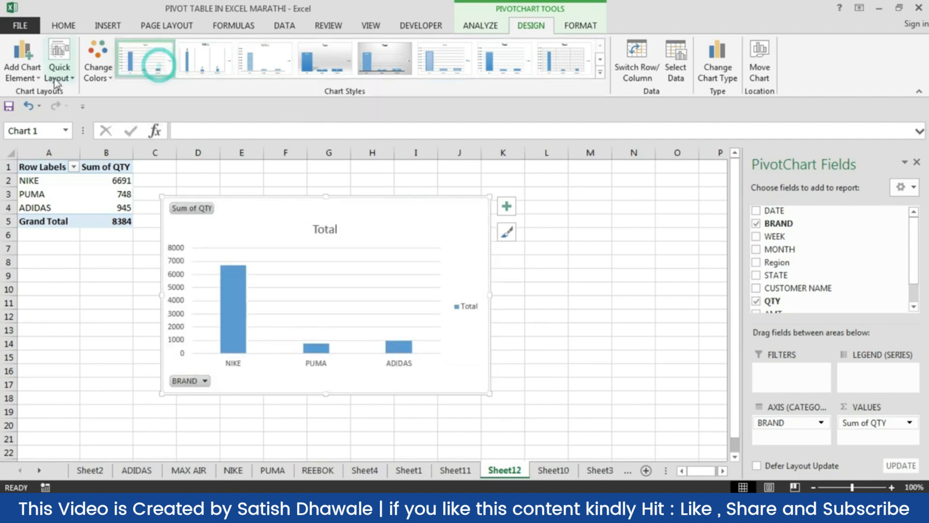
pyautogui.click(719, 65)
pyautogui.click(501, 161)
pyautogui.moveTo(603, 164)
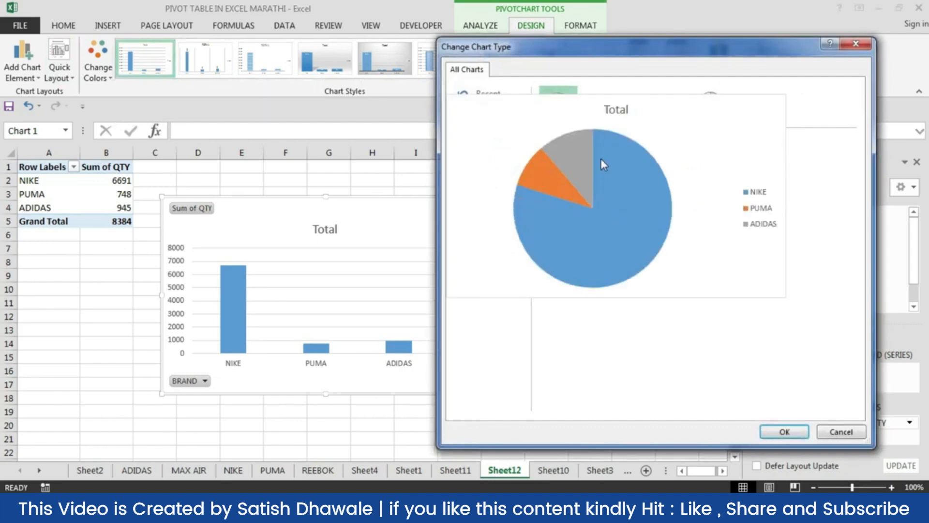
pyautogui.click(783, 431)
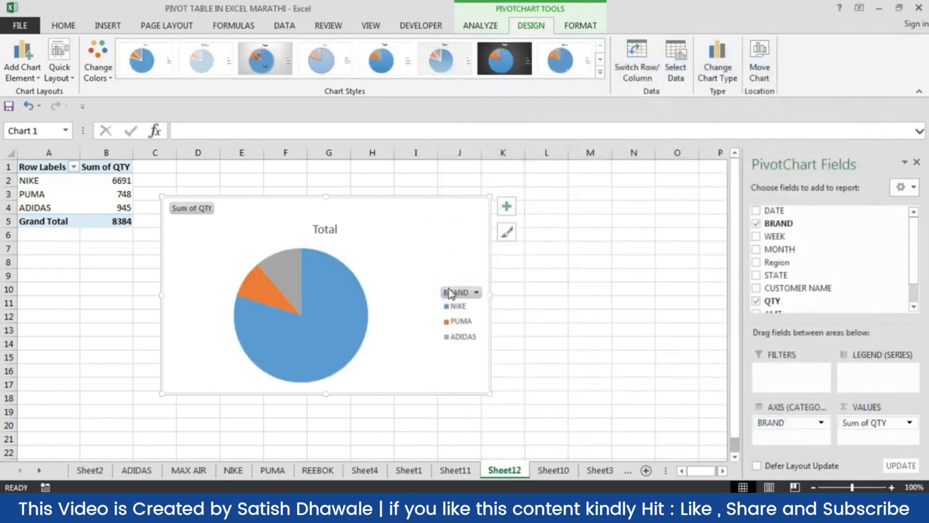
pyautogui.click(265, 59)
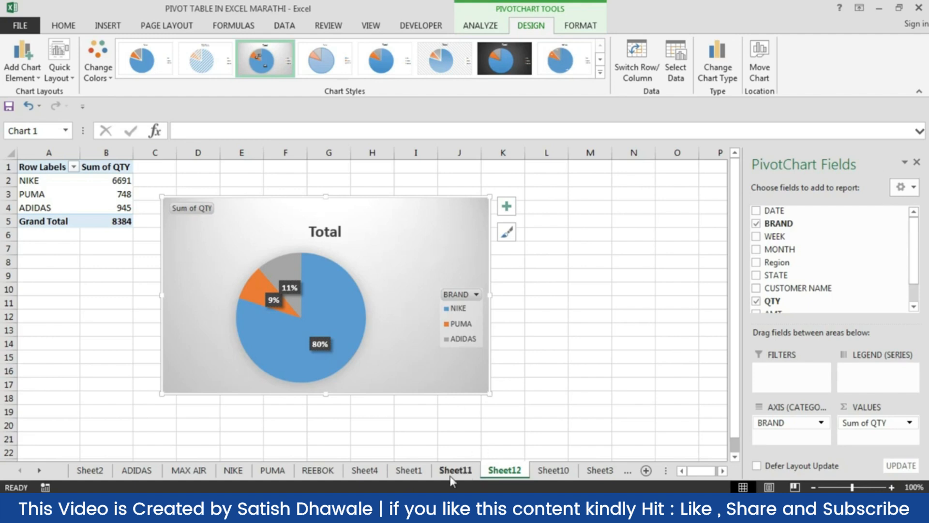
# - Preview the line, pie and bar PivotChart types for the region-by-month pivot table on Sheet4
pyautogui.click(364, 472)
pyautogui.click(310, 297)
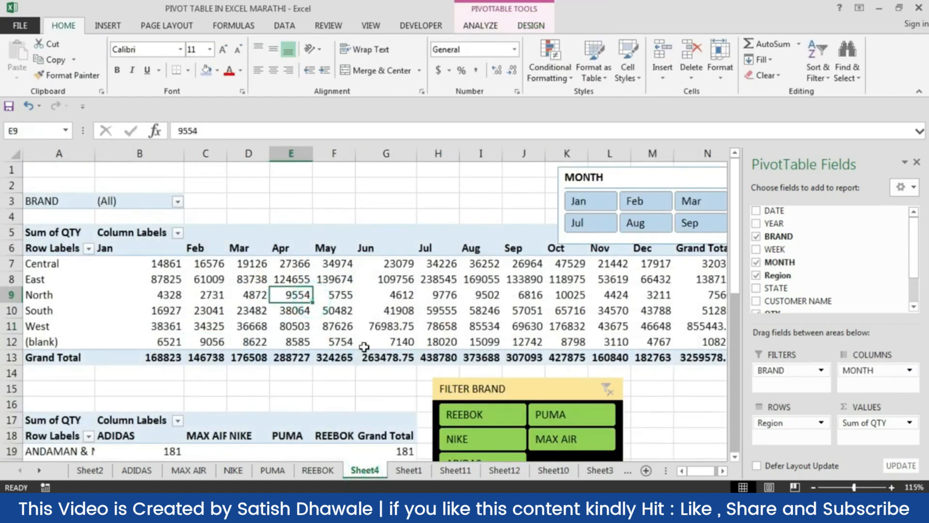
pyautogui.click(477, 29)
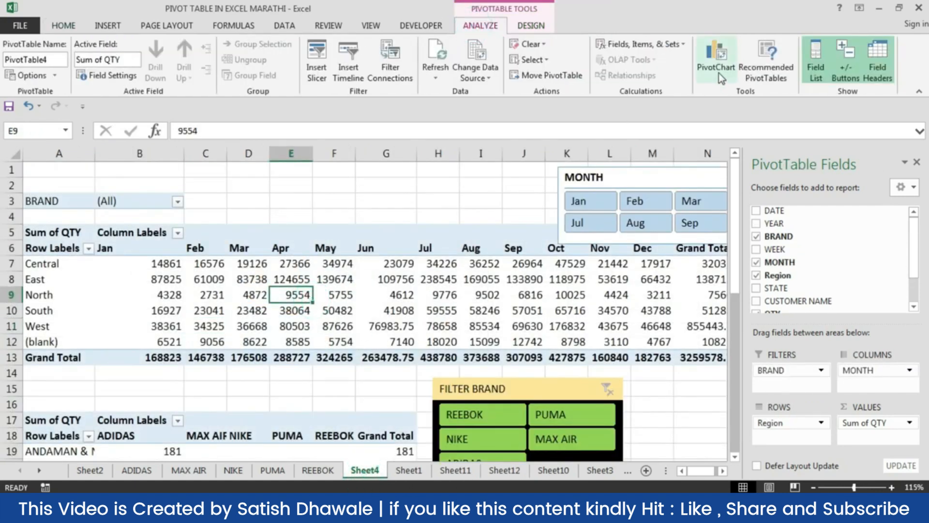
pyautogui.click(709, 60)
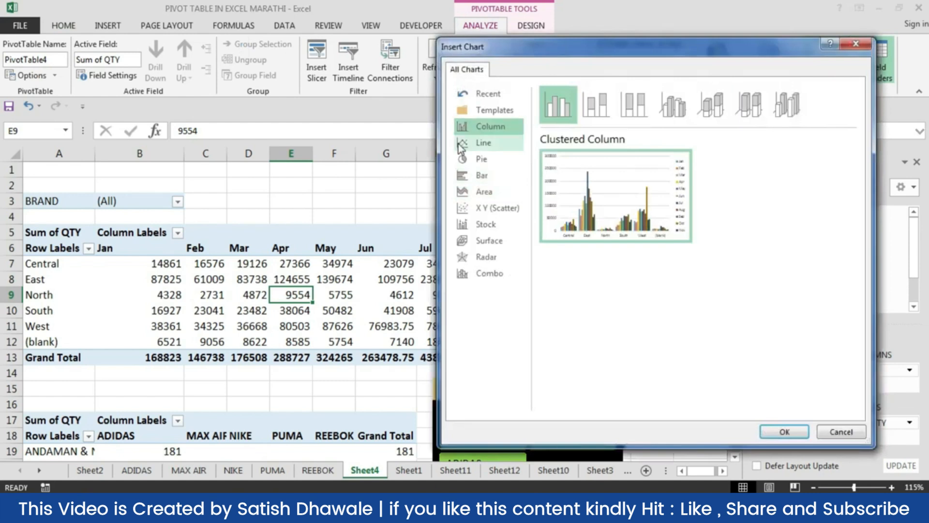
pyautogui.click(488, 144)
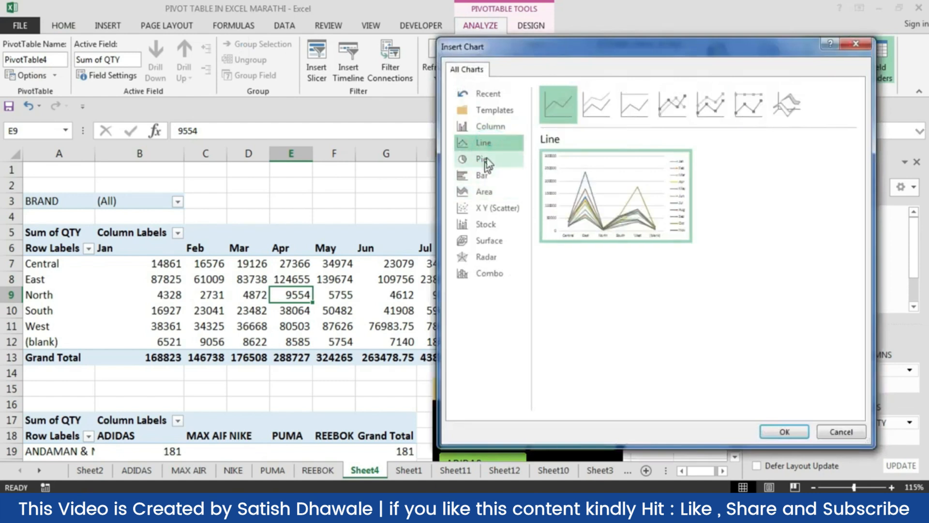
pyautogui.click(494, 160)
pyautogui.click(500, 176)
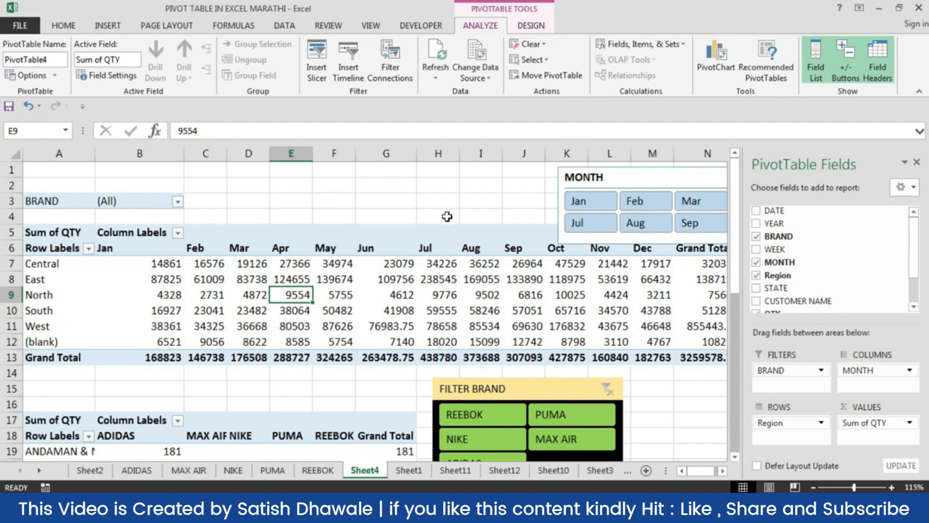
# - Delete the DATE timeline from the pivot table on Sheet11
pyautogui.click(553, 472)
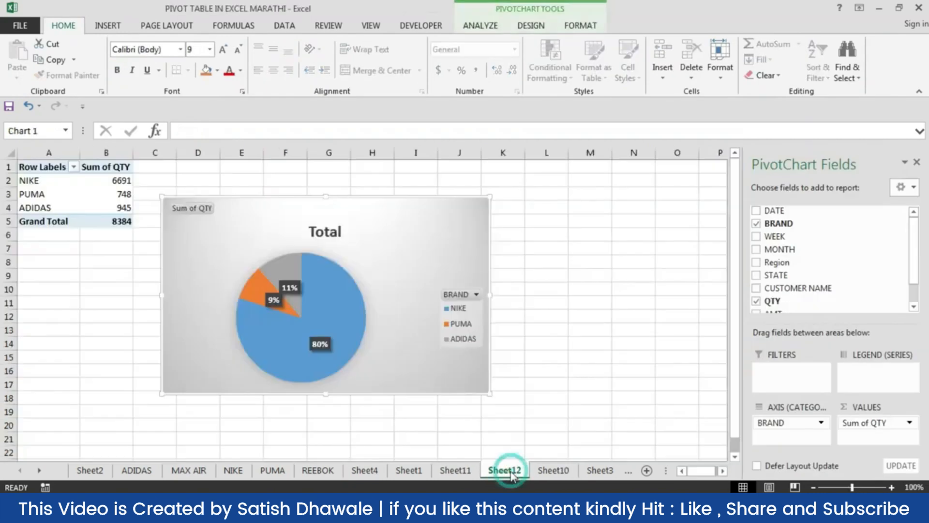
pyautogui.click(504, 470)
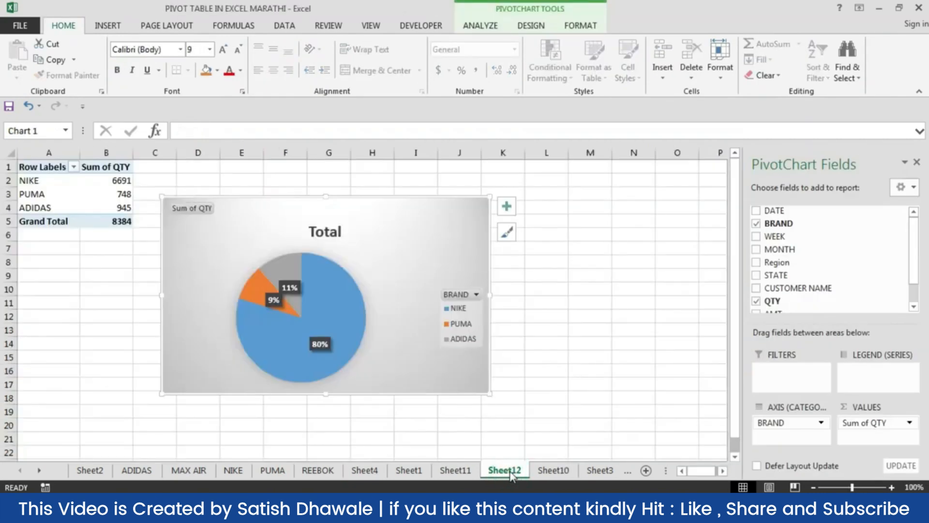
pyautogui.click(553, 470)
pyautogui.click(457, 472)
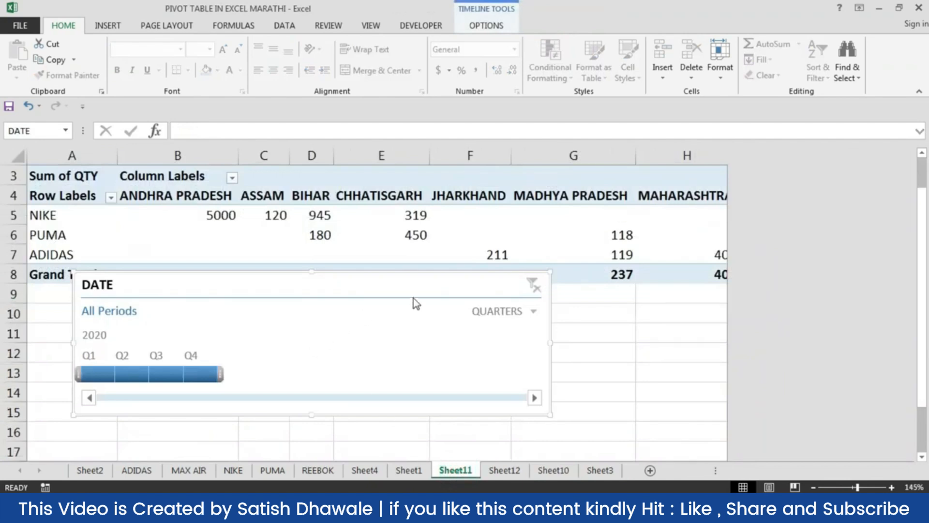
pyautogui.press('Delete')
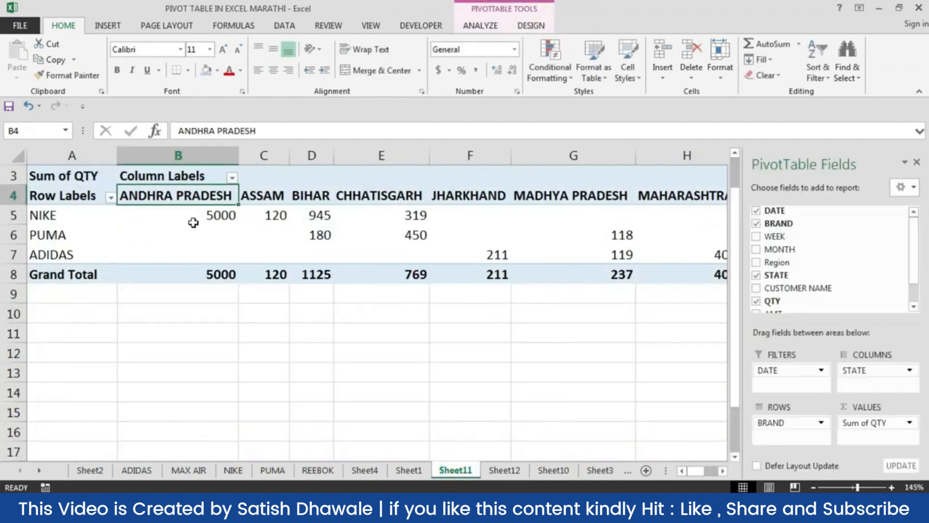
# - Show the data source options for the Sheet11 pivot table
pyautogui.click(190, 218)
pyautogui.scroll(1, 182, 245)
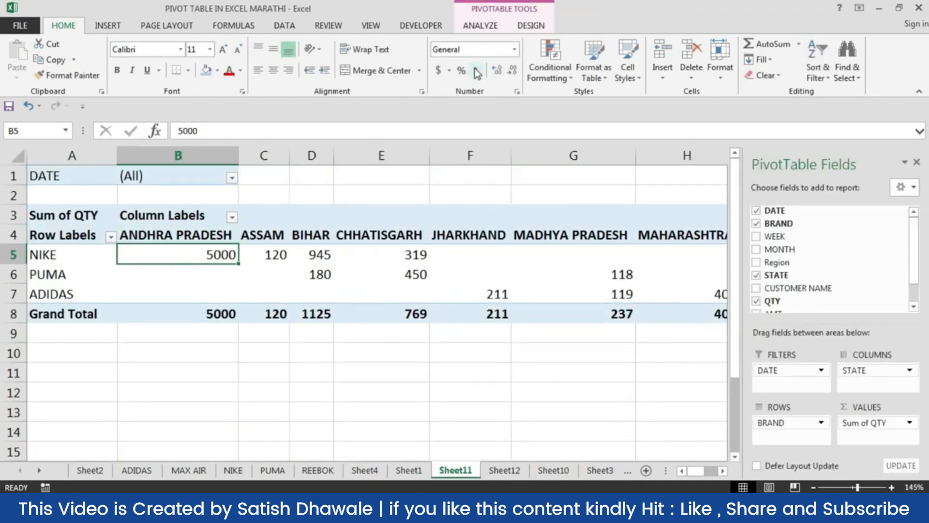
pyautogui.click(487, 26)
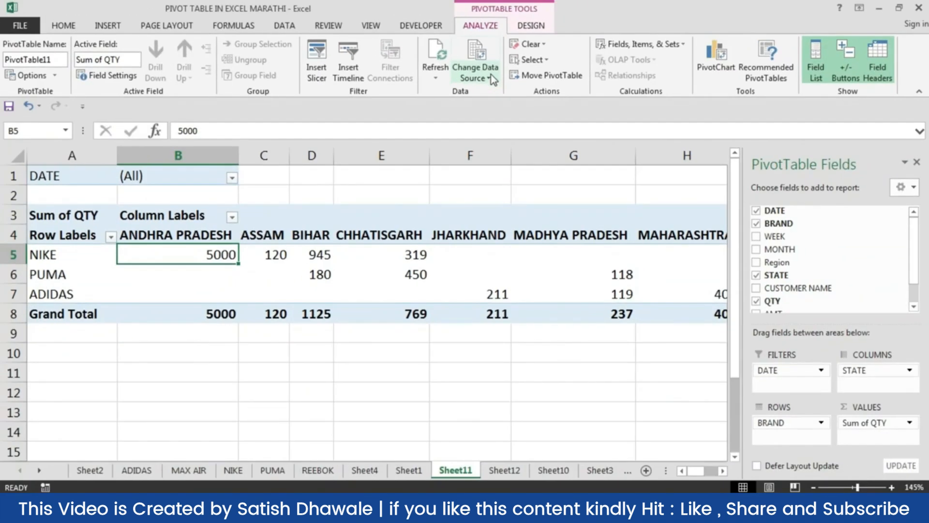
pyautogui.click(491, 74)
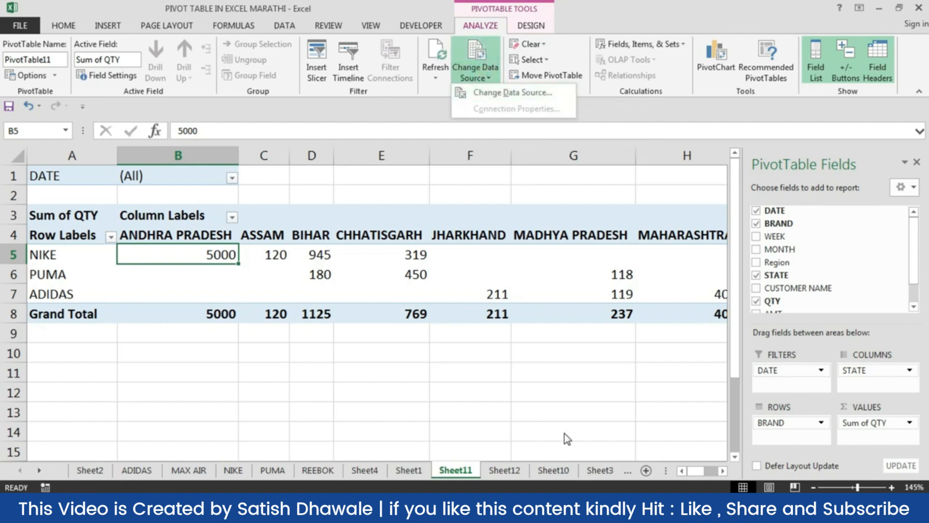
# - Move the source data sheet, Sheet10, directly in front of Sheet11
pyautogui.click(557, 475)
pyautogui.click(553, 470)
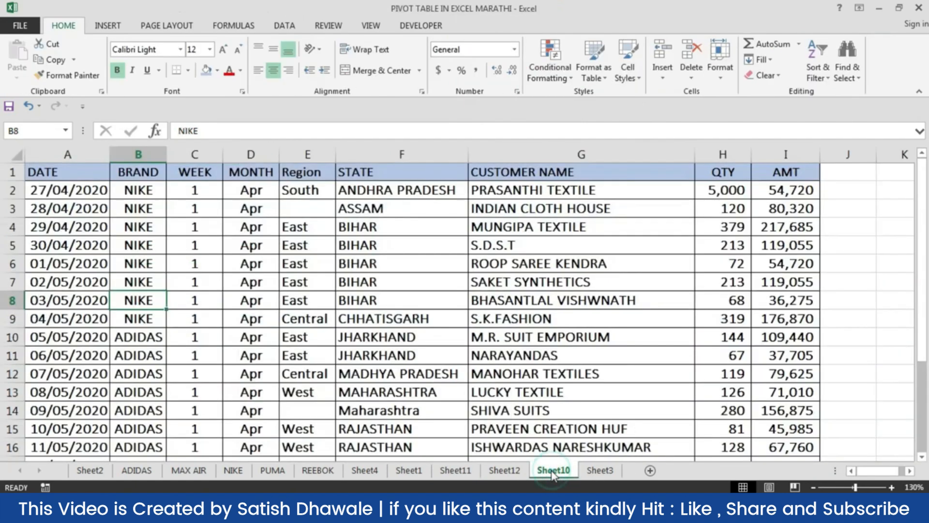
pyautogui.click(454, 470)
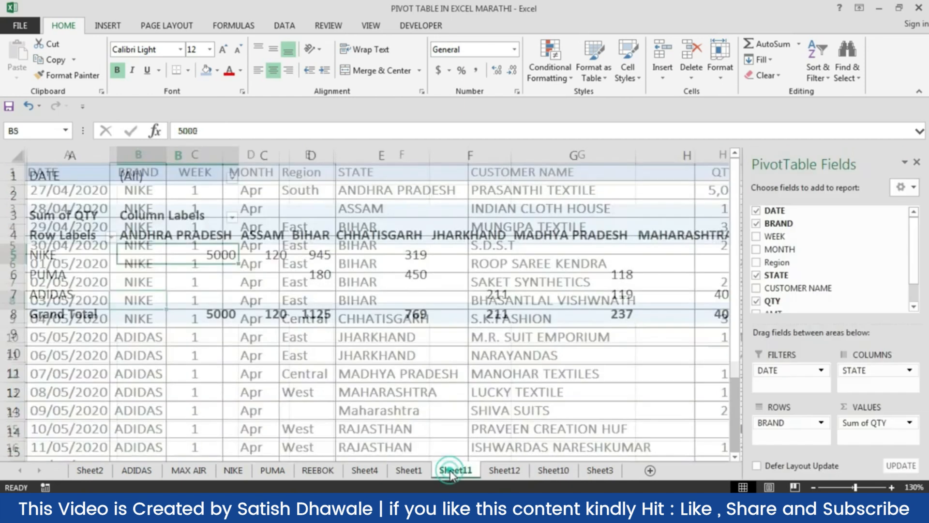
pyautogui.moveTo(551, 472); pyautogui.dragTo(486, 481)
pyautogui.click(499, 472)
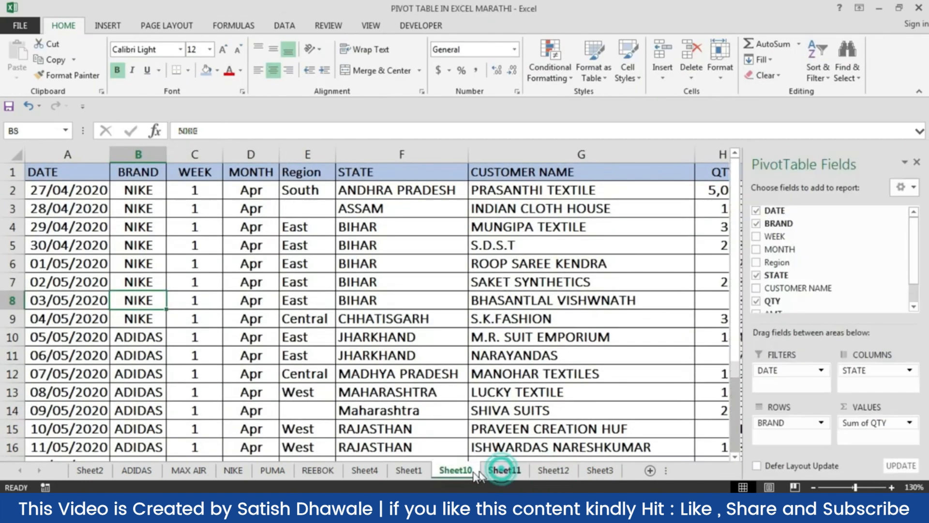
pyautogui.click(468, 476)
# - Extend the Sheet10 data by filling rows 19 to 23 down through row 31 across columns A to I
pyautogui.scroll(-7, 324, 386)
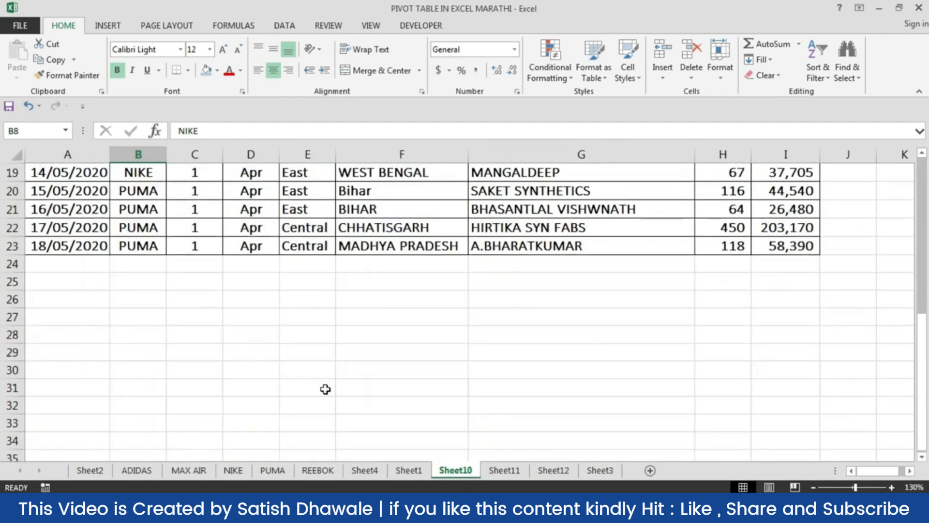
pyautogui.scroll(1, 228, 384)
pyautogui.moveTo(79, 226); pyautogui.dragTo(790, 396)
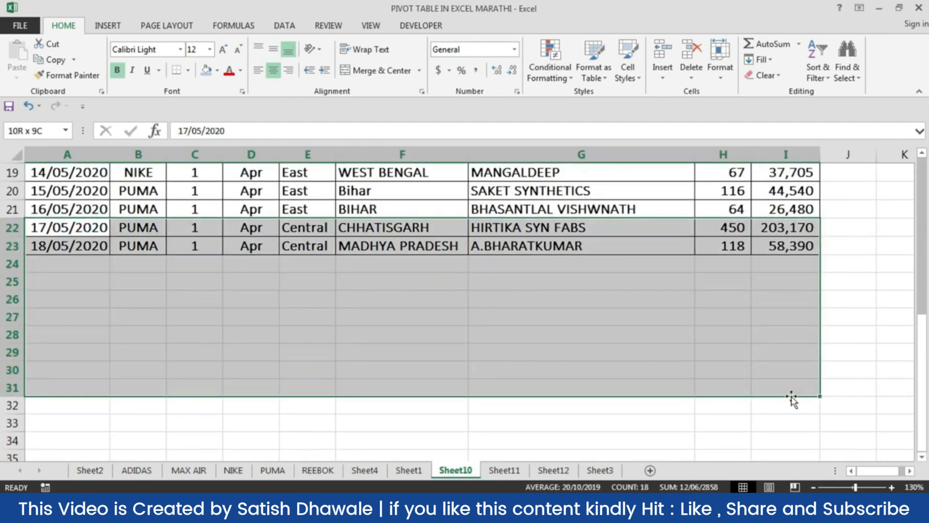
pyautogui.moveTo(68, 172); pyautogui.dragTo(810, 387)
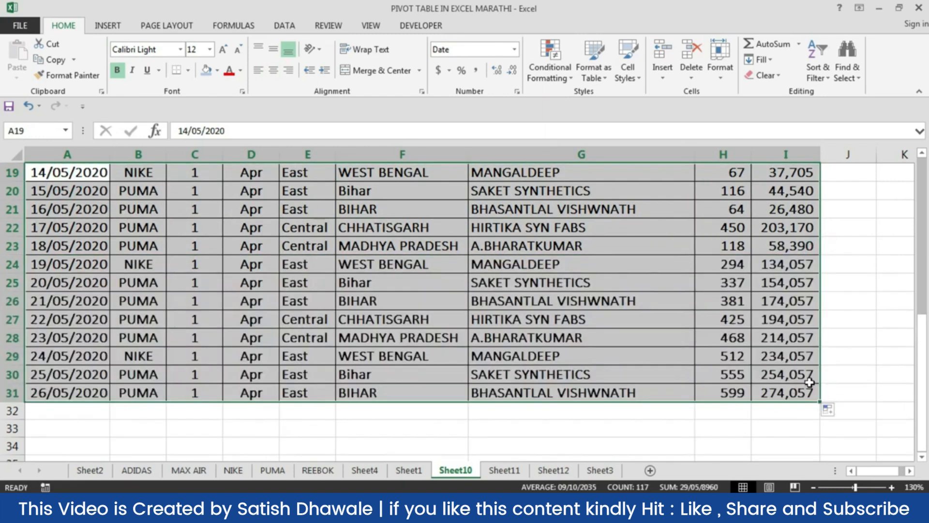
pyautogui.click(523, 295)
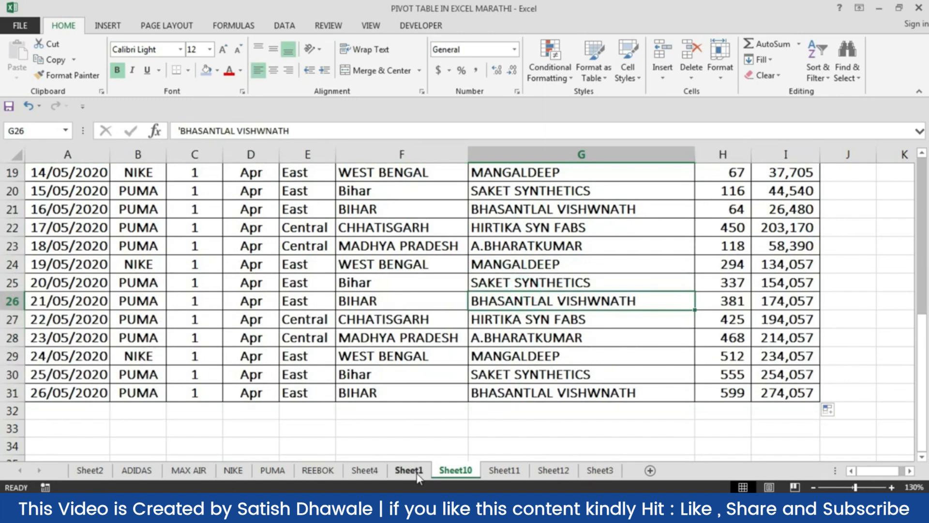
# - Change the Sheet11 pivot table's data source to Sheet10!$A$1:$I$31
pyautogui.click(505, 474)
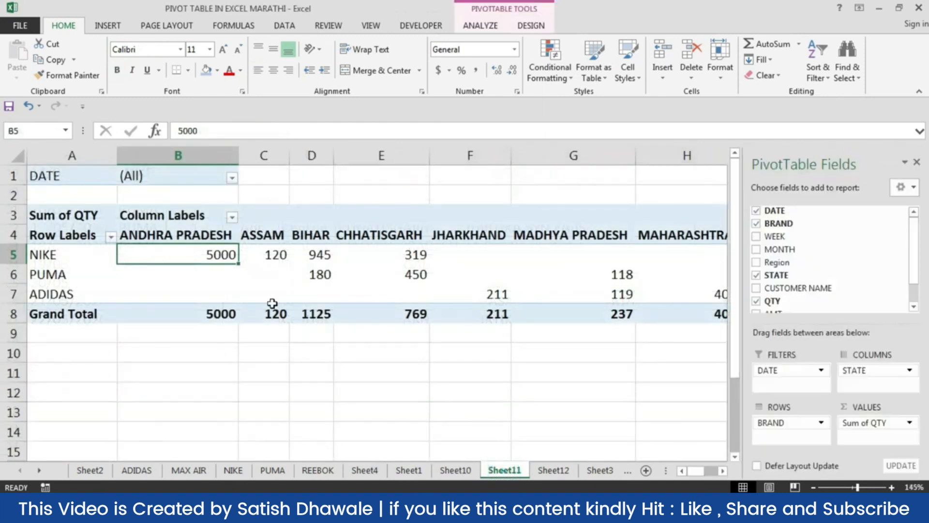
pyautogui.click(232, 295)
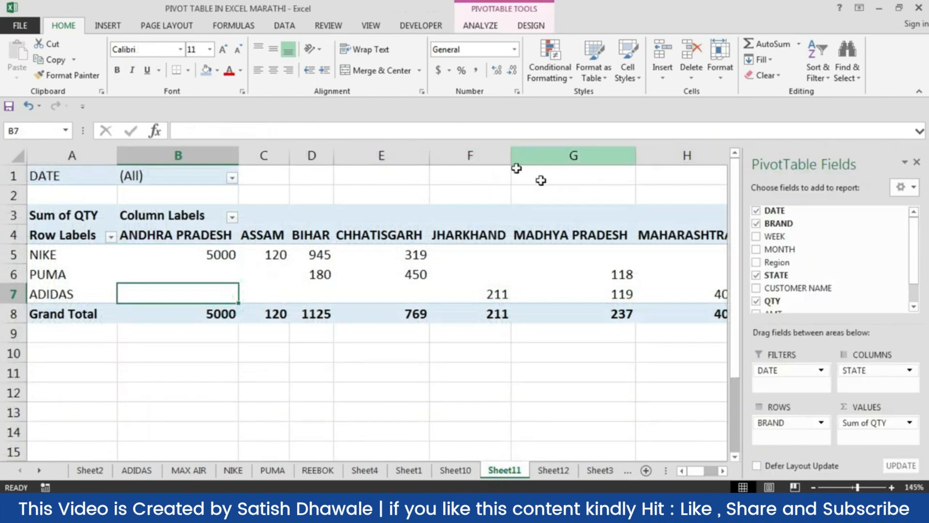
pyautogui.click(491, 29)
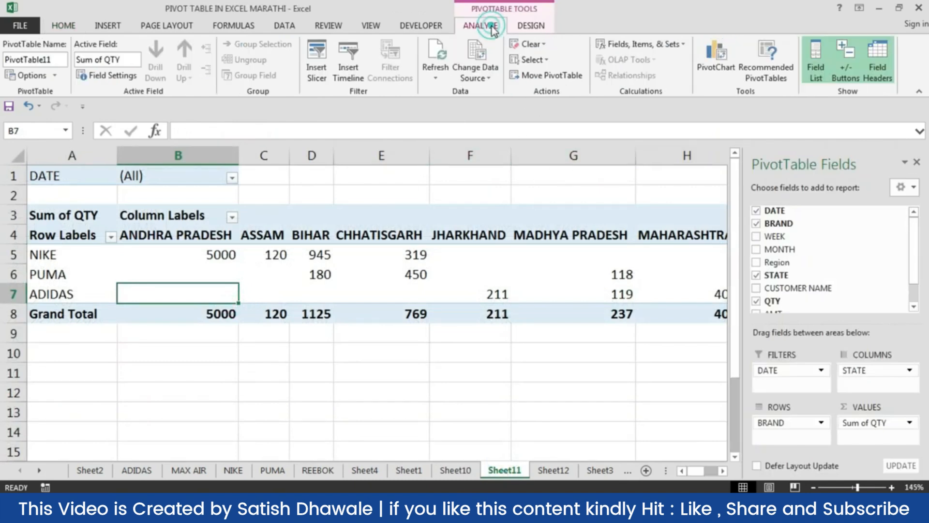
pyautogui.click(478, 56)
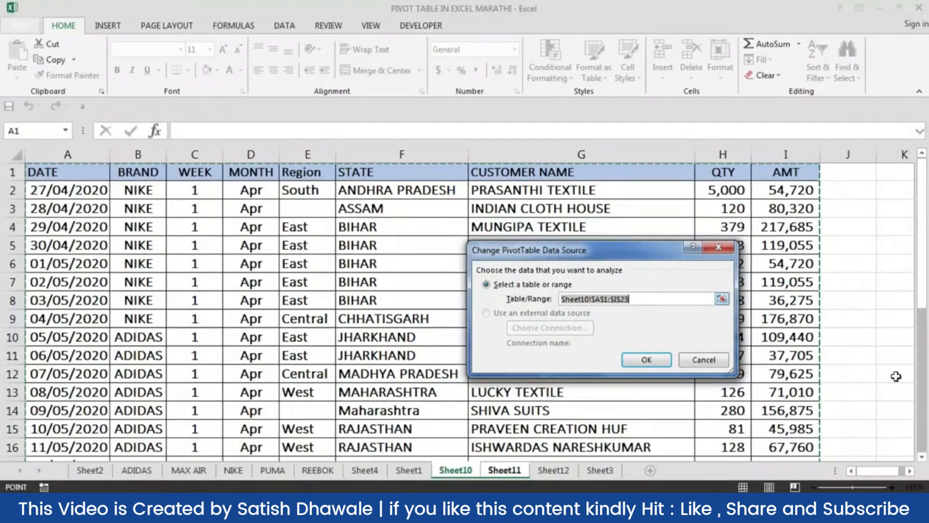
pyautogui.moveTo(922, 457); pyautogui.dragTo(922, 458)
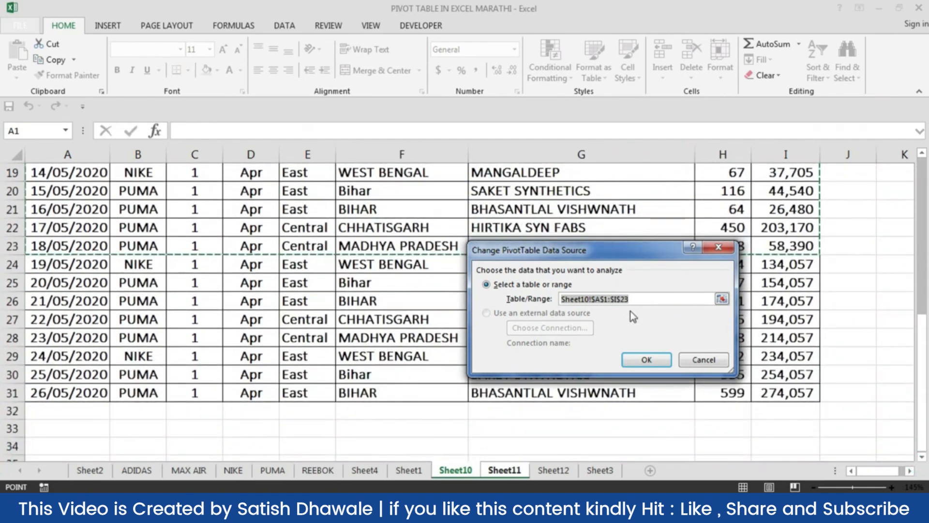
pyautogui.click(637, 299)
pyautogui.click(514, 296)
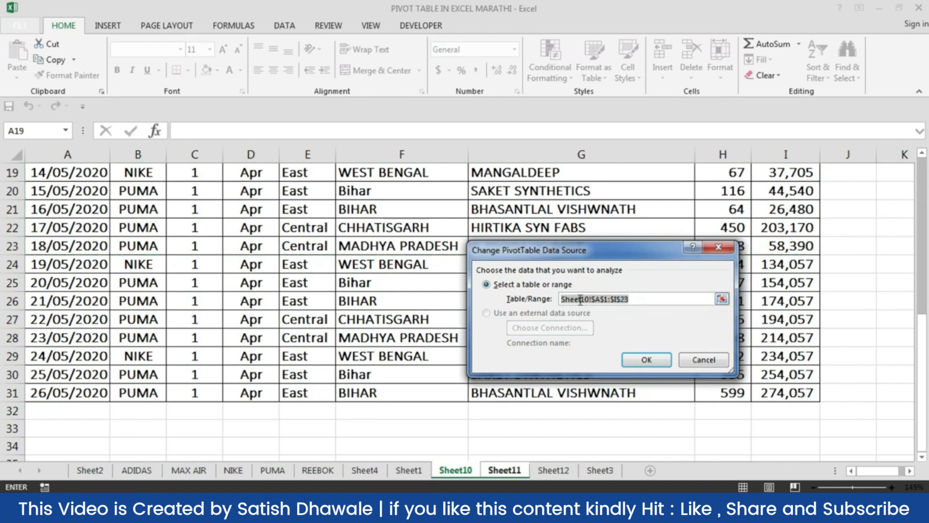
pyautogui.moveTo(779, 393); pyautogui.dragTo(2, 46)
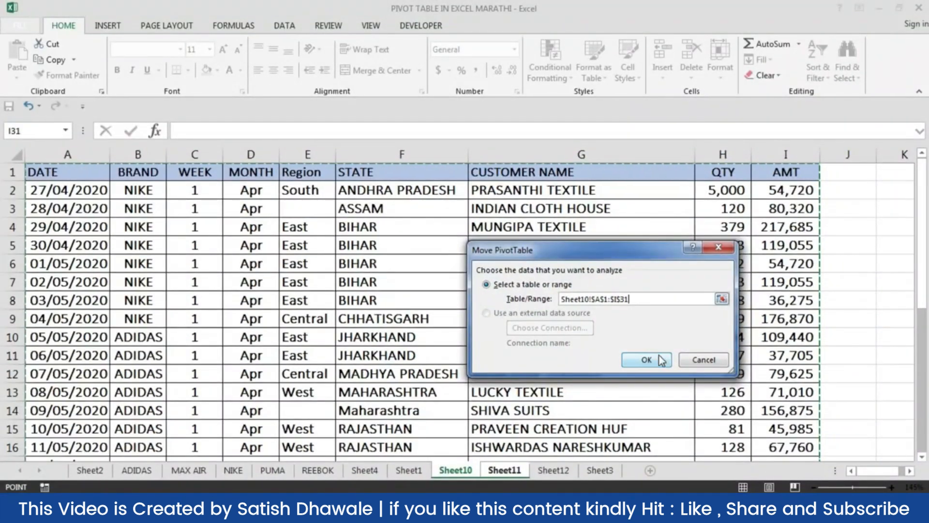
pyautogui.click(646, 360)
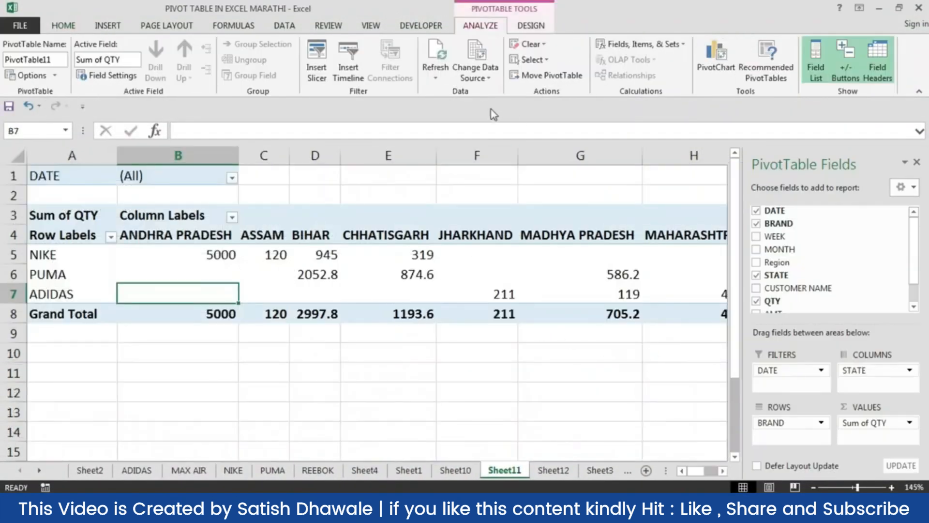
# - Refresh all pivot data from Sheet11 and show the pivot table's data source options again
pyautogui.click(474, 77)
pyautogui.click(435, 74)
pyautogui.click(458, 109)
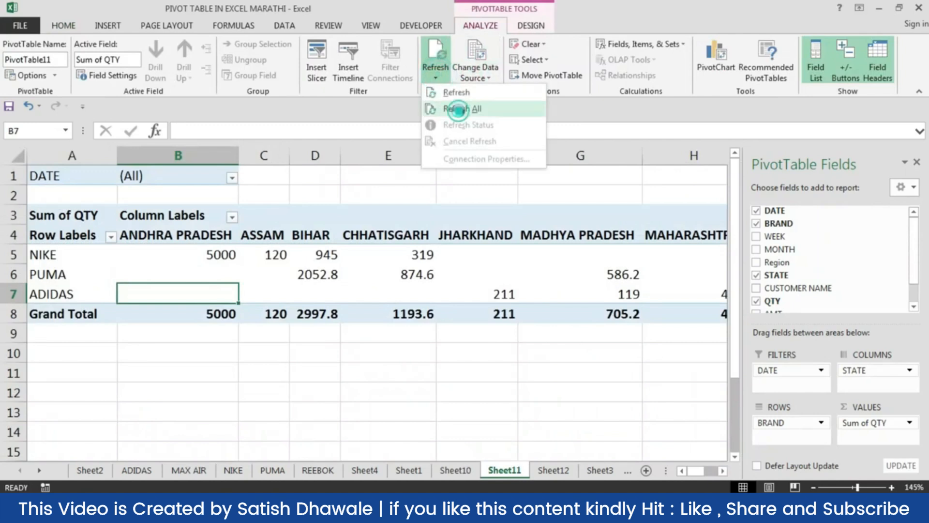
pyautogui.click(306, 269)
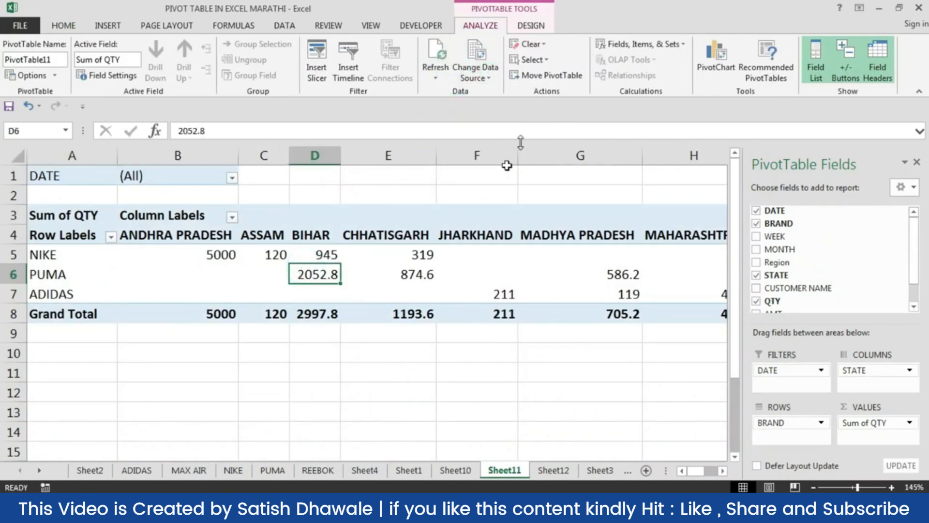
pyautogui.click(485, 82)
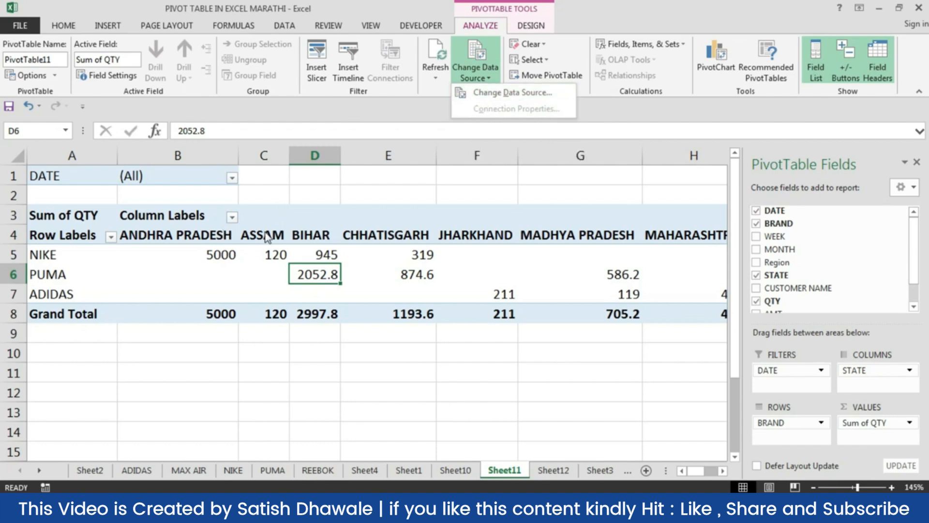
# - Clear all fields from the Sheet11 pivot table
pyautogui.click(238, 255)
pyautogui.click(541, 44)
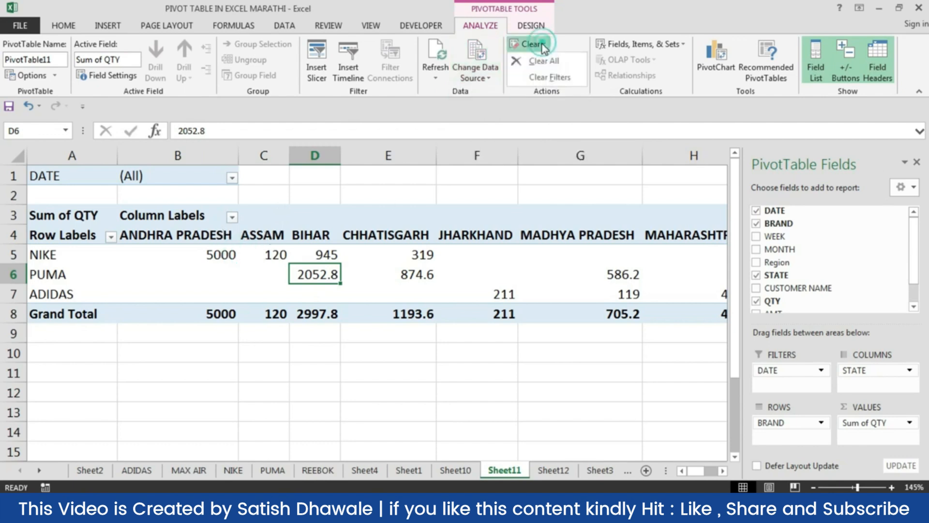
pyautogui.click(547, 62)
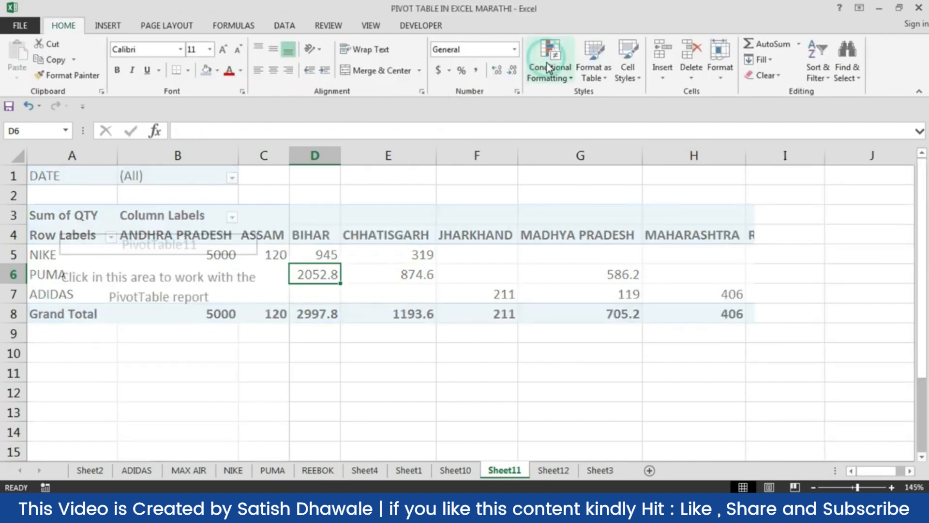
# - Rebuild the emptied pivot table with MONTH in rows, Region in columns and Sum of QTY as values
pyautogui.click(184, 278)
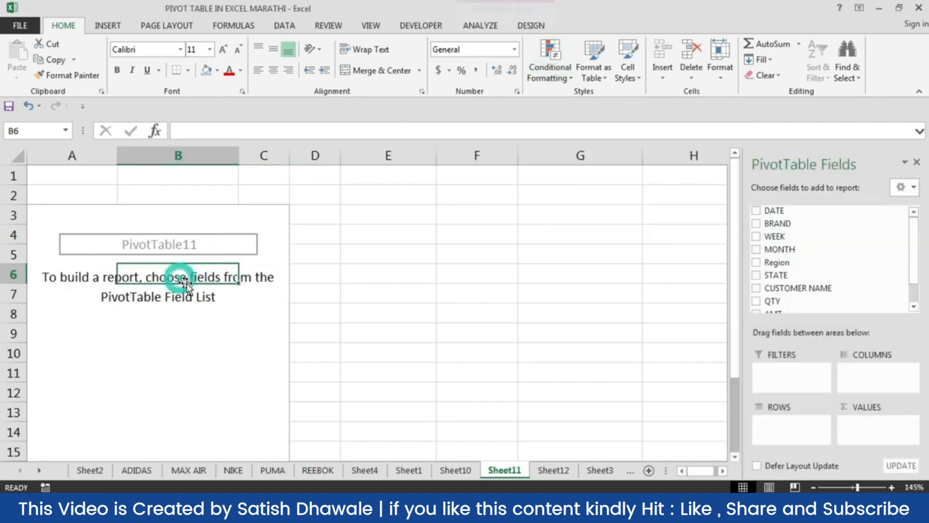
pyautogui.click(784, 250)
pyautogui.click(775, 301)
pyautogui.moveTo(776, 262); pyautogui.dragTo(866, 382)
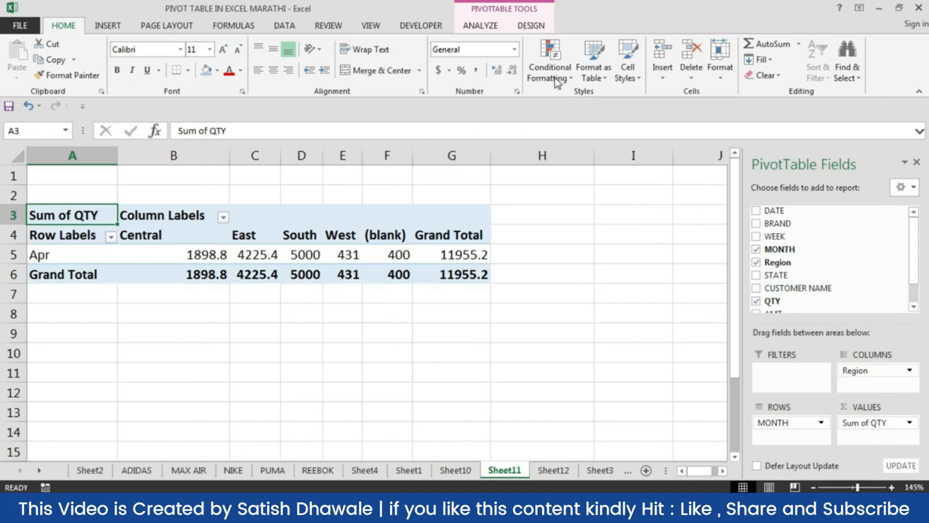
# - Select the entire pivot table, and narrow the selection to its values
pyautogui.click(480, 25)
pyautogui.click(532, 59)
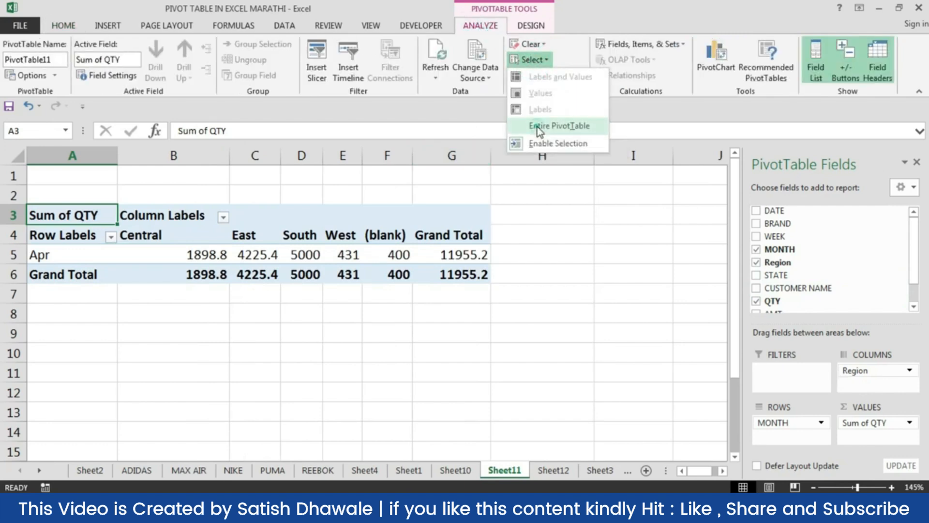
pyautogui.click(539, 127)
pyautogui.click(532, 59)
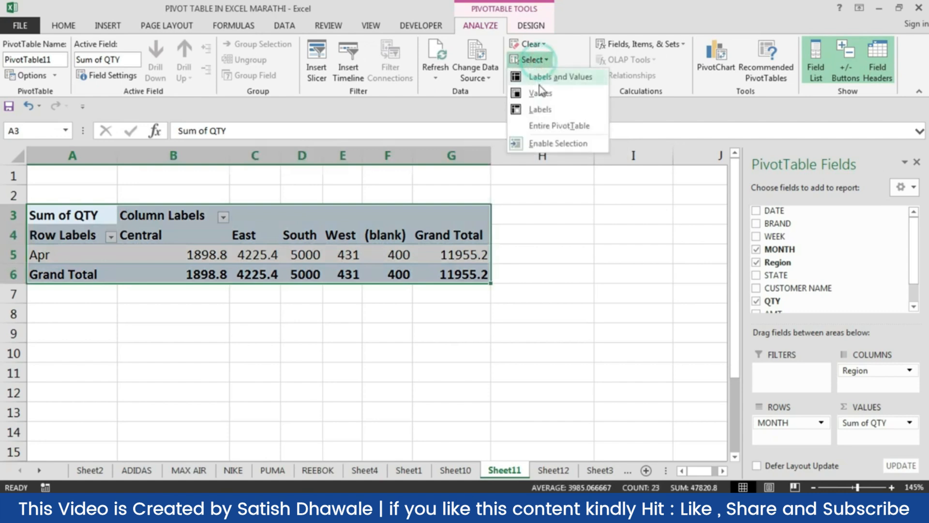
pyautogui.click(541, 94)
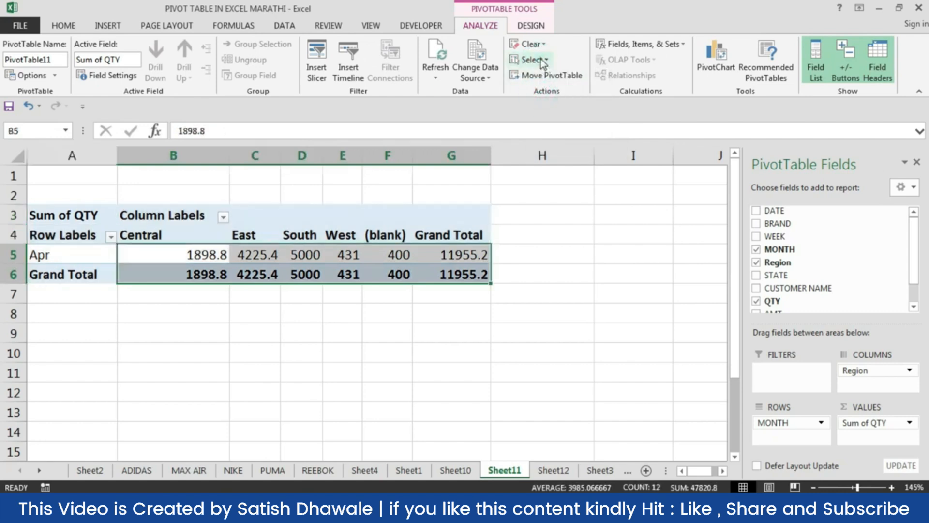
# - Extend the pivot table selection to labels and values, and return it to values only
pyautogui.click(535, 60)
pyautogui.click(540, 77)
pyautogui.click(533, 59)
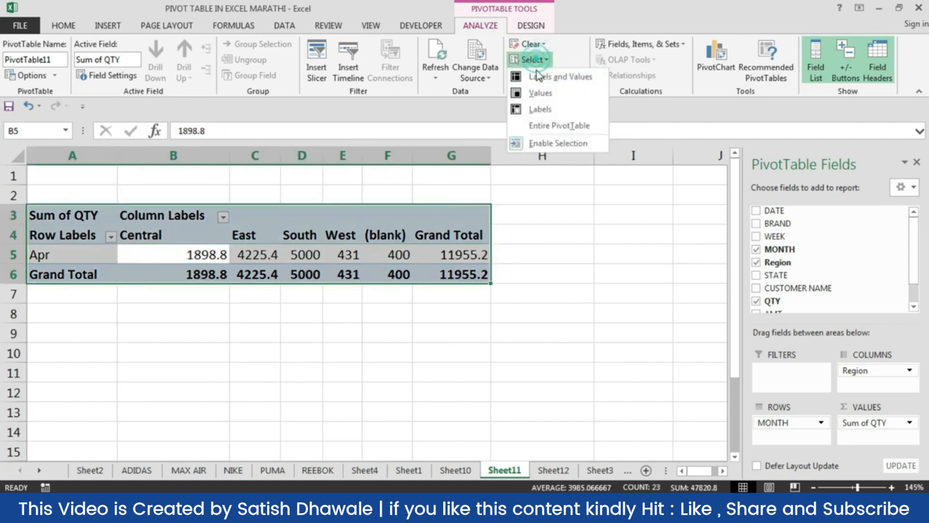
pyautogui.click(539, 93)
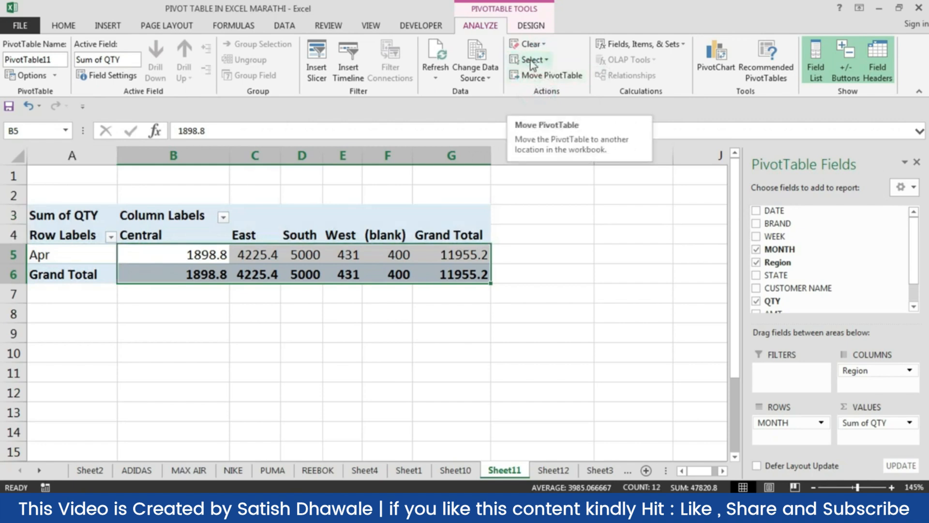
pyautogui.click(531, 59)
pyautogui.click(532, 59)
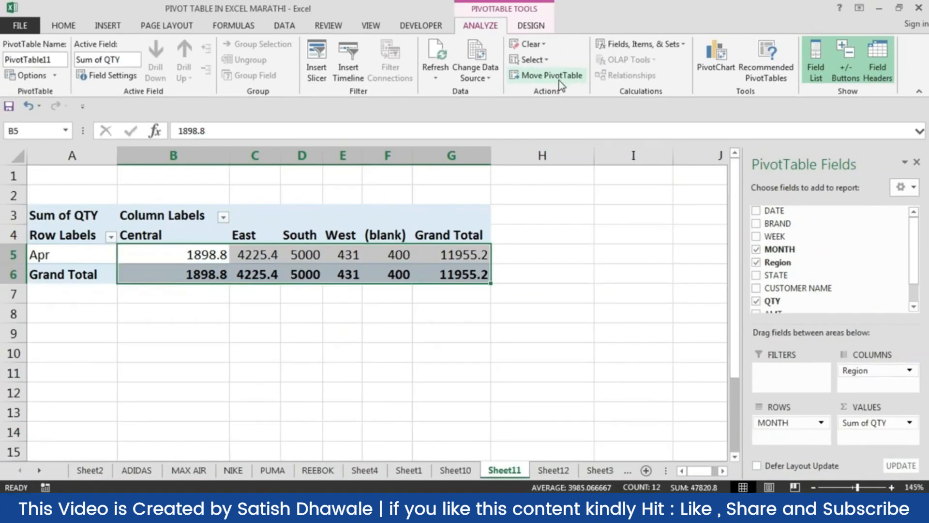
# - Move the MONTH by Region pivot table to a new worksheet
pyautogui.click(556, 77)
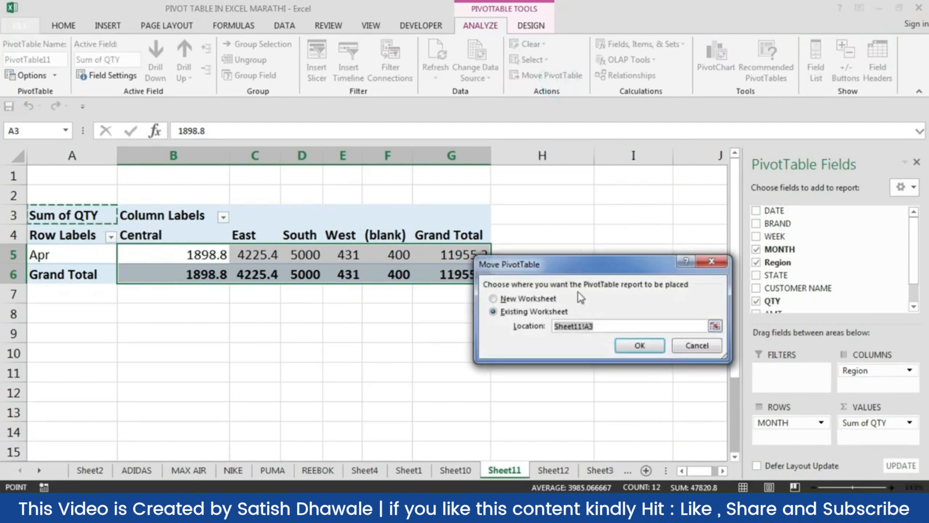
pyautogui.click(534, 299)
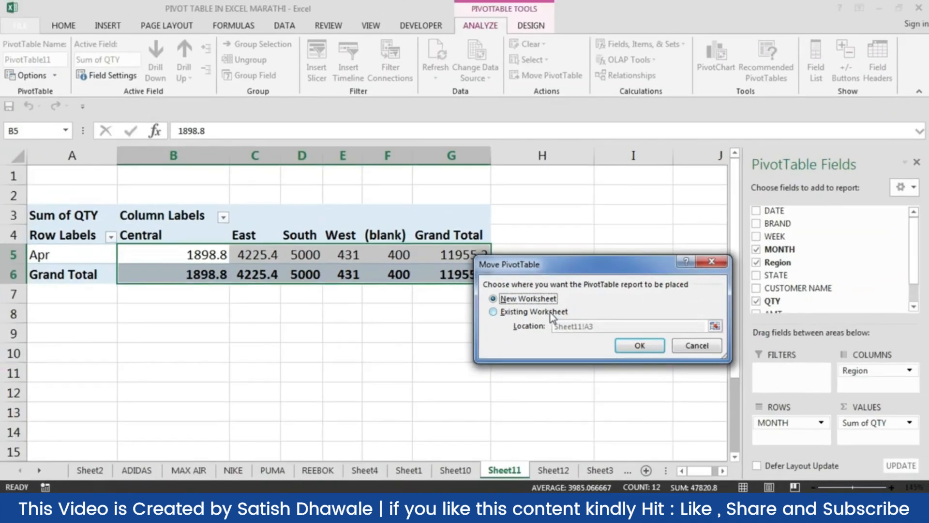
pyautogui.click(639, 345)
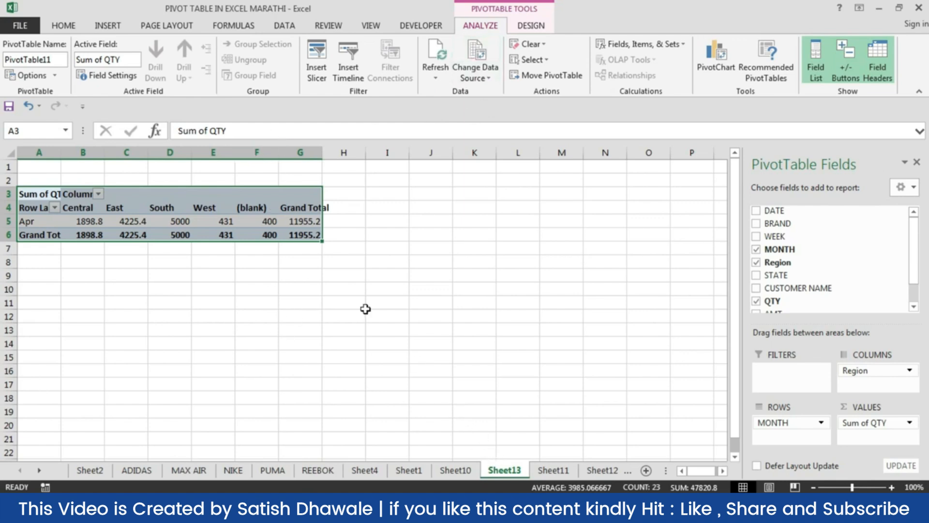
# - Select all the source data on Sheet10 and show the recommended pivot tables for it
pyautogui.click(559, 472)
pyautogui.click(611, 476)
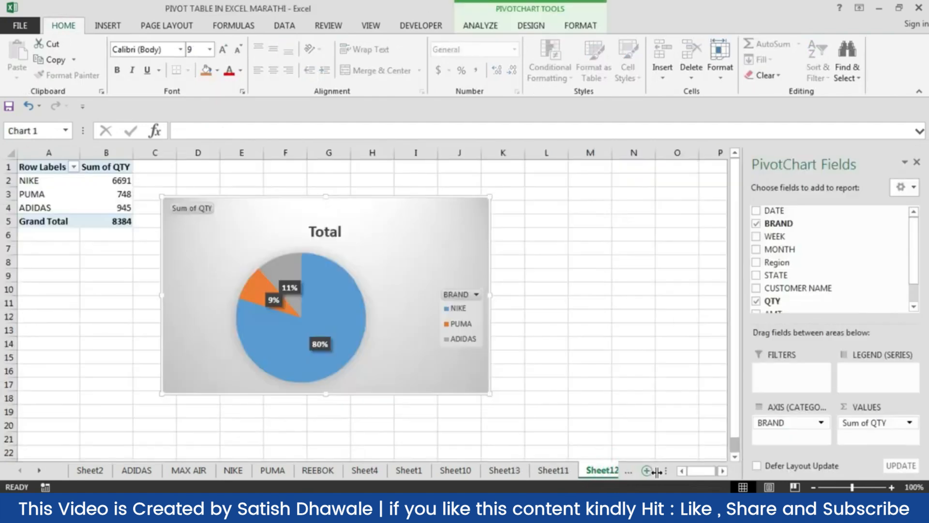
pyautogui.click(445, 471)
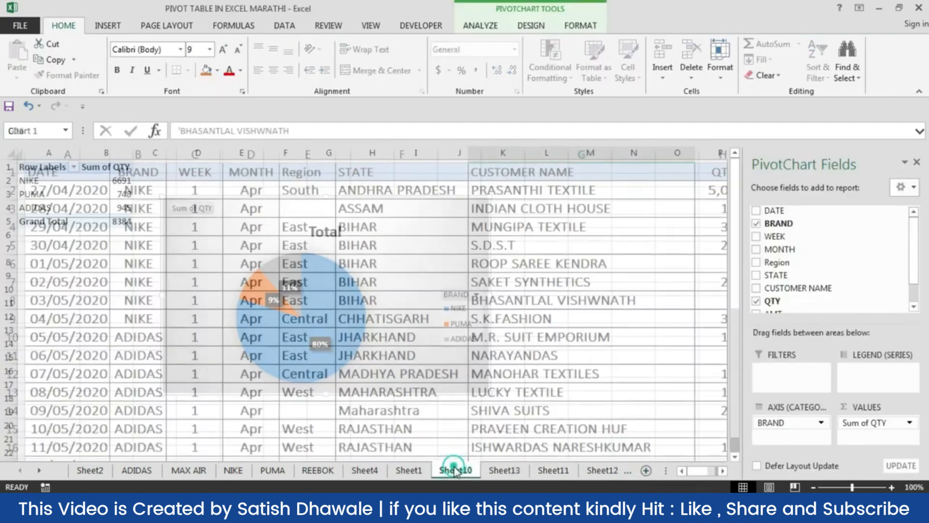
pyautogui.click(68, 155)
pyautogui.hotkey('ctrl', 'a')
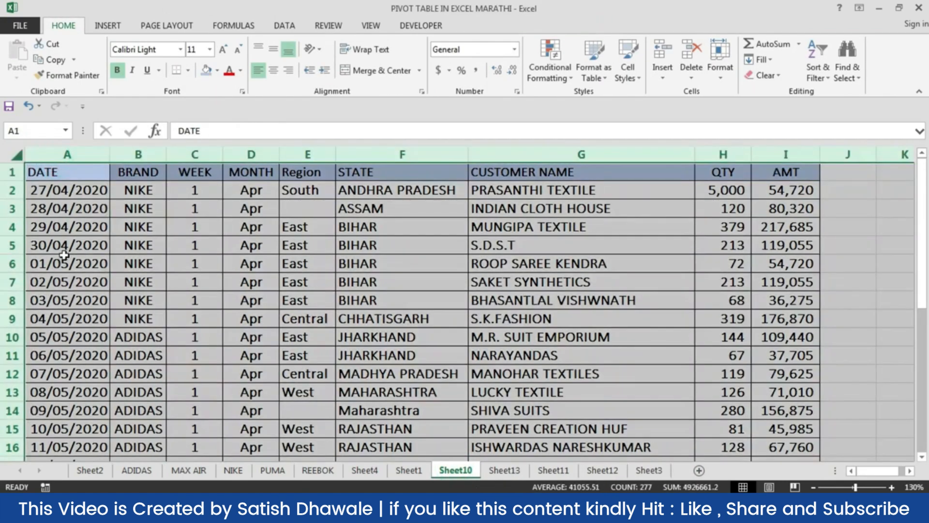
pyautogui.click(108, 25)
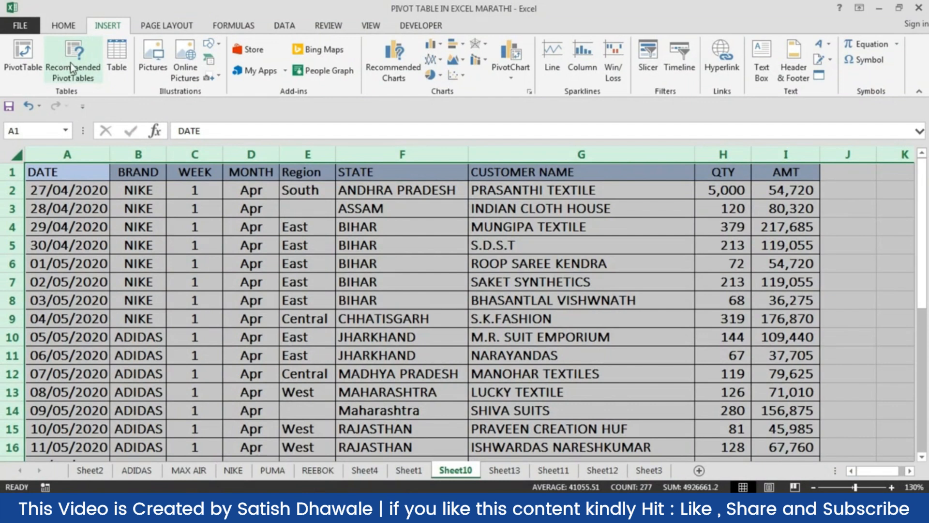
pyautogui.click(69, 58)
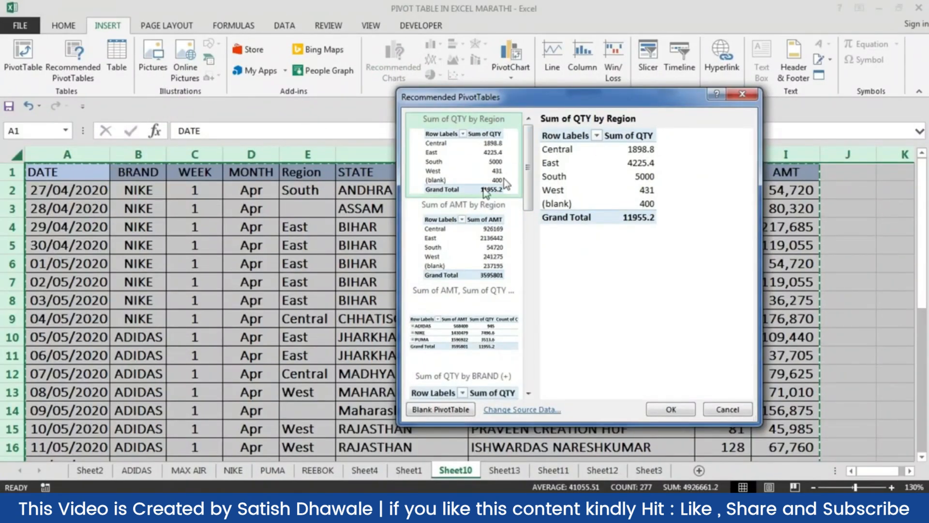
# - Preview several recommended layouts and insert the Sum of AMT by STATE pivot table
pyautogui.click(473, 231)
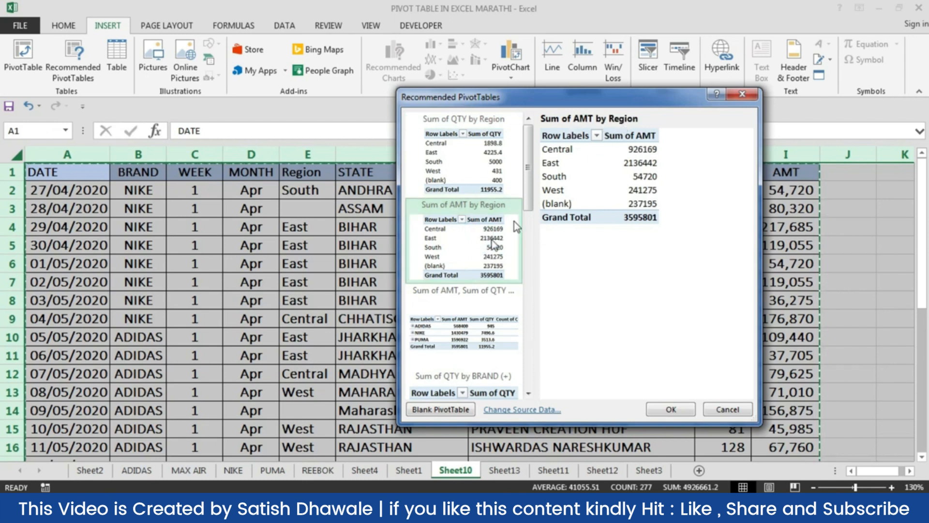
pyautogui.scroll(-3, 456, 211)
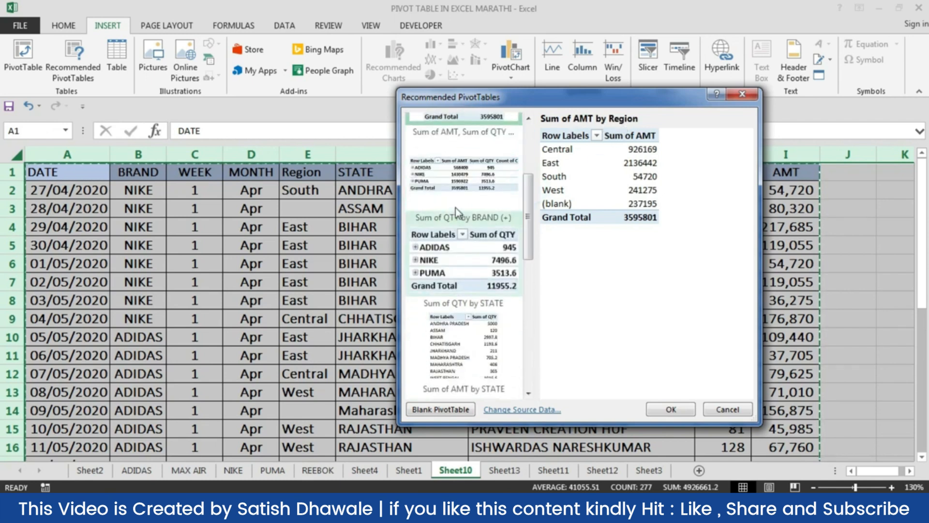
pyautogui.click(463, 175)
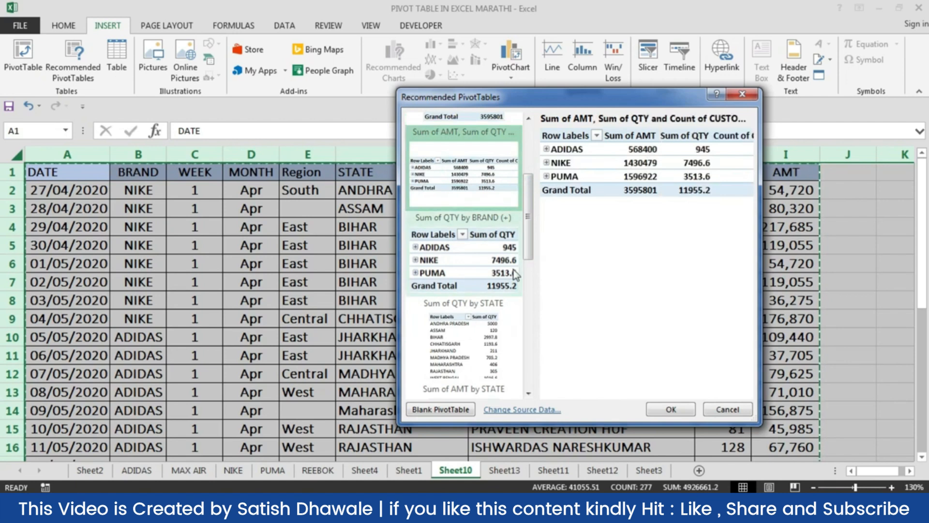
pyautogui.click(494, 259)
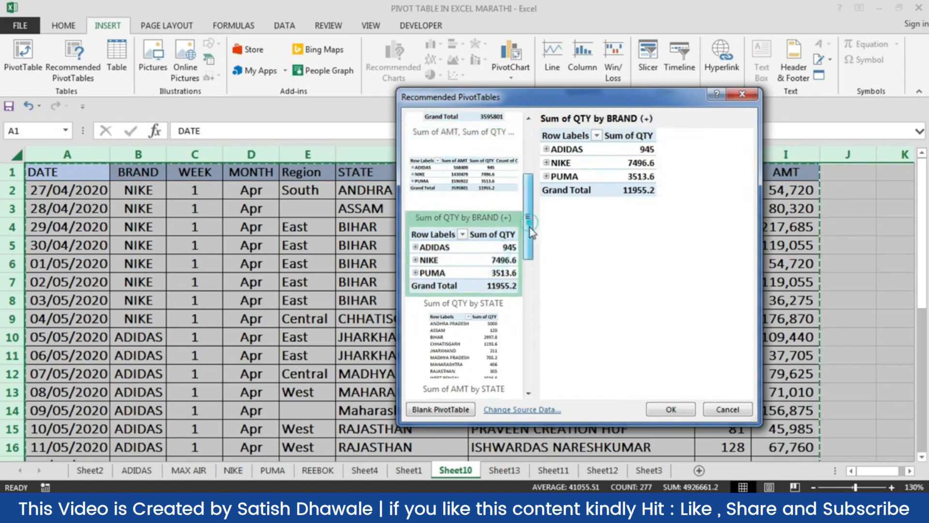
pyautogui.scroll(-3, 491, 269)
pyautogui.click(476, 274)
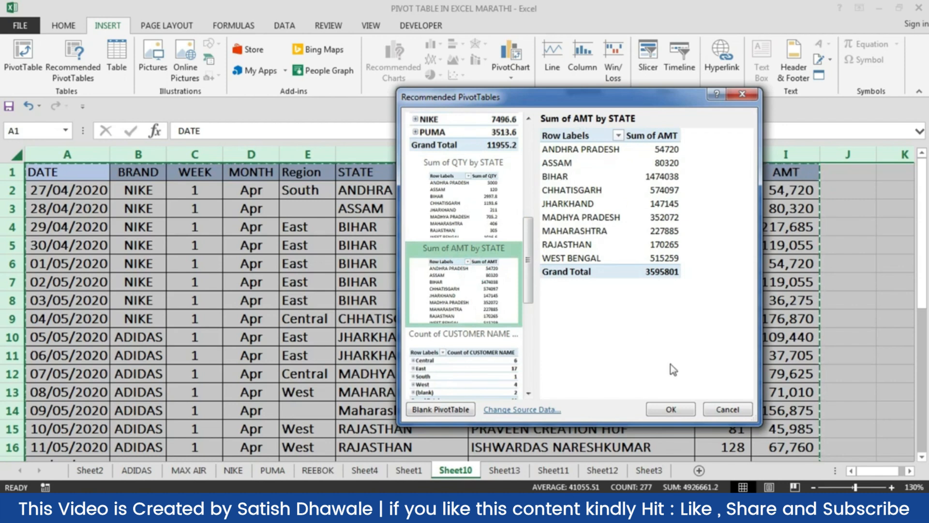
pyautogui.click(671, 409)
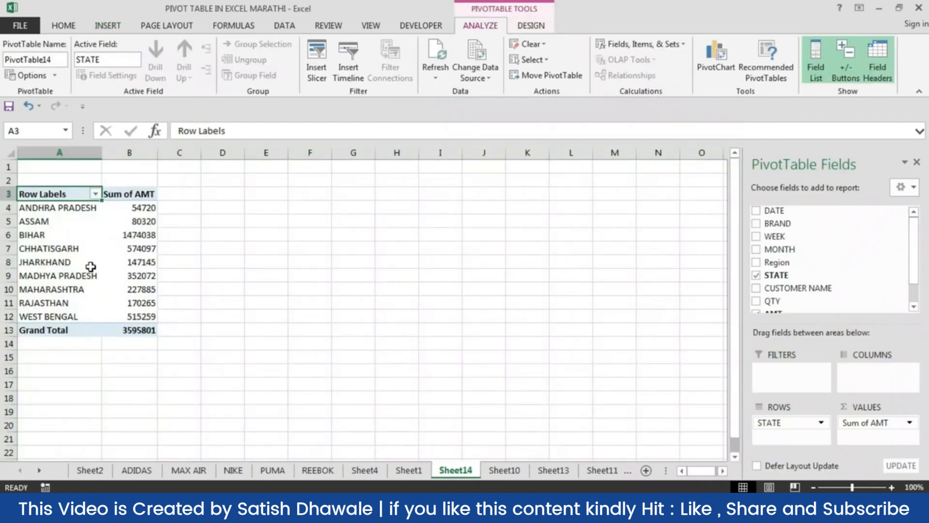
# - Add MONTH to the rows of the new pivot table, beneath STATE
pyautogui.scroll(5, 92, 265)
pyautogui.scroll(1, 109, 263)
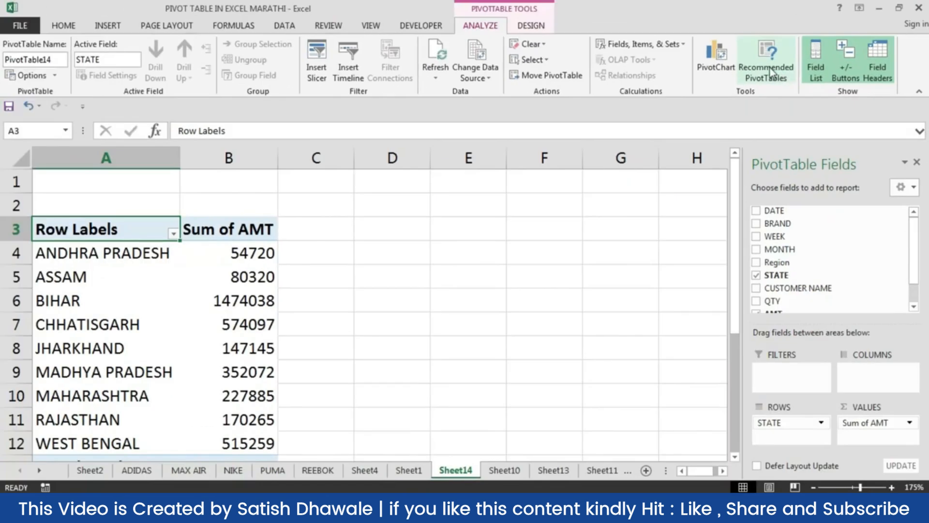
pyautogui.click(76, 253)
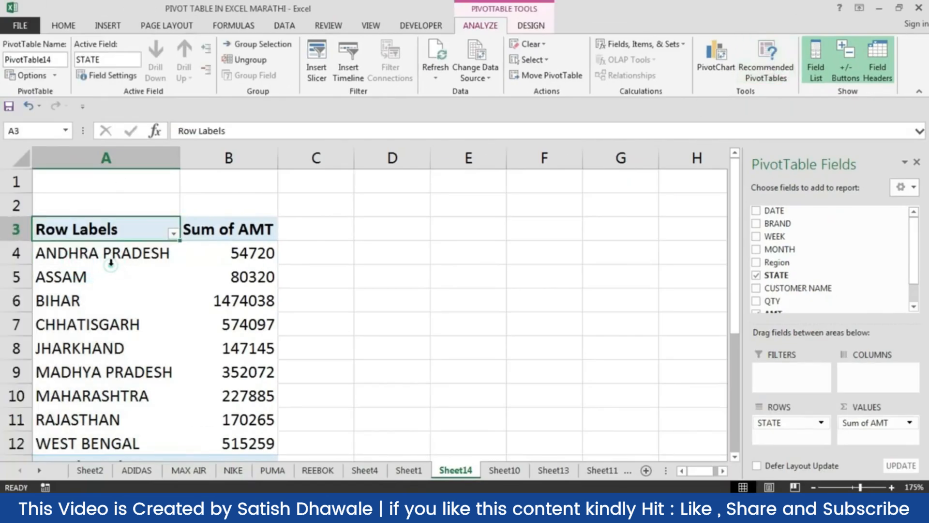
pyautogui.click(102, 242)
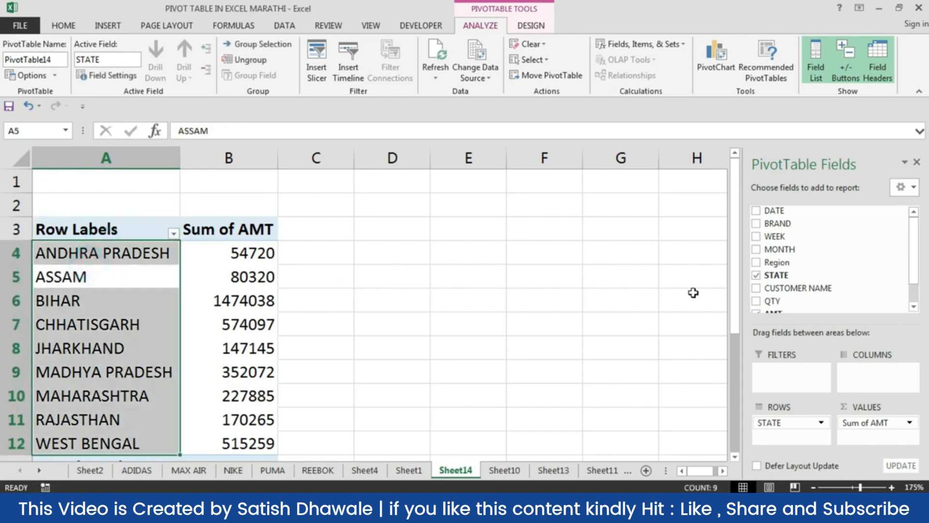
pyautogui.moveTo(774, 249); pyautogui.dragTo(793, 438)
pyautogui.click(38, 297)
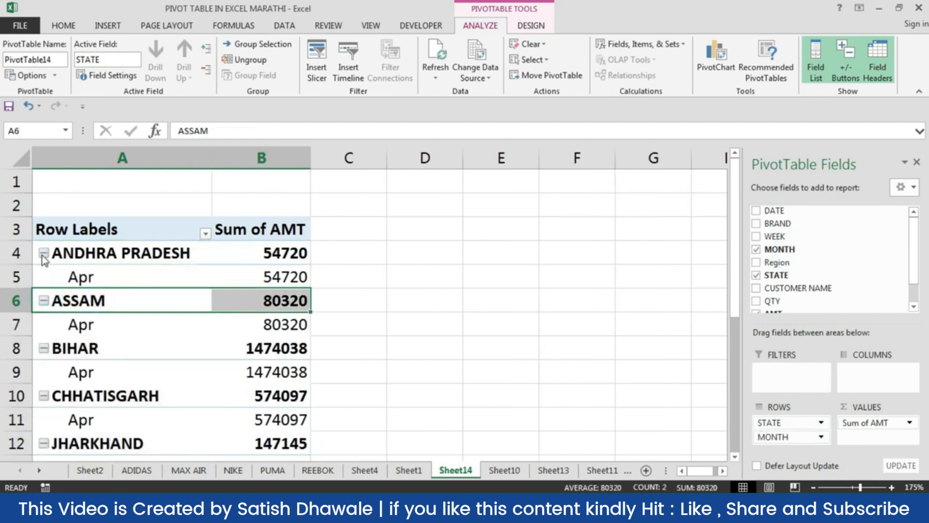
# - Hide and show the expand/collapse buttons again, and try collapsing and re-expanding the ANDHRA PRADESH group
pyautogui.click(847, 71)
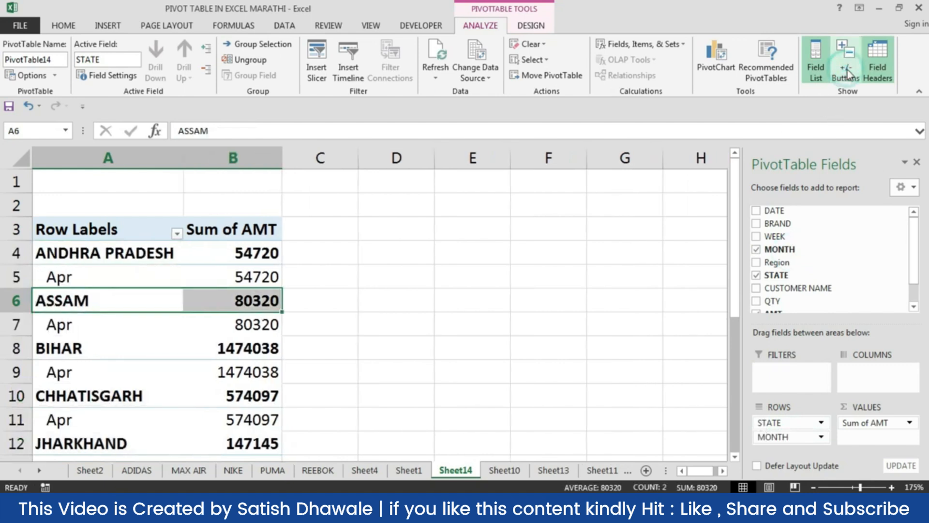
pyautogui.click(851, 73)
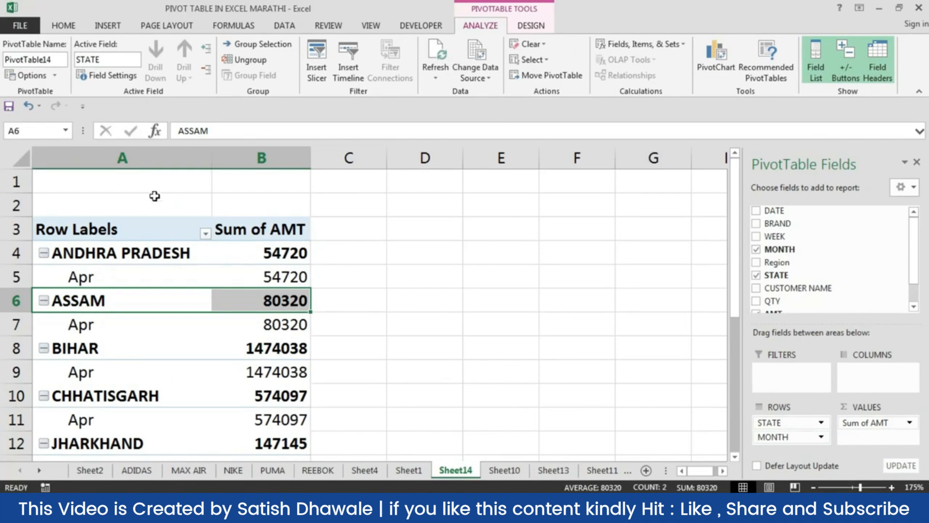
pyautogui.click(43, 253)
pyautogui.click(44, 253)
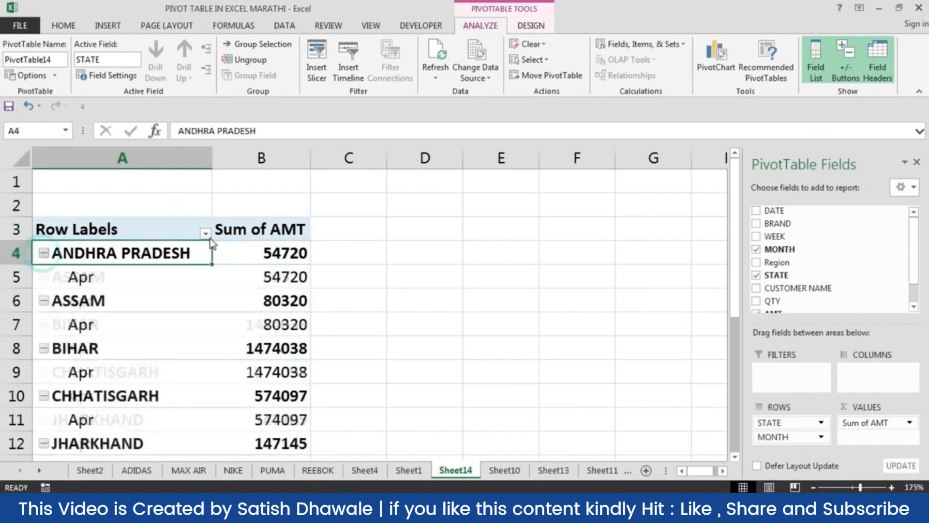
# - Toggle the pivot table's expand/collapse buttons and leave them hidden
pyautogui.click(847, 62)
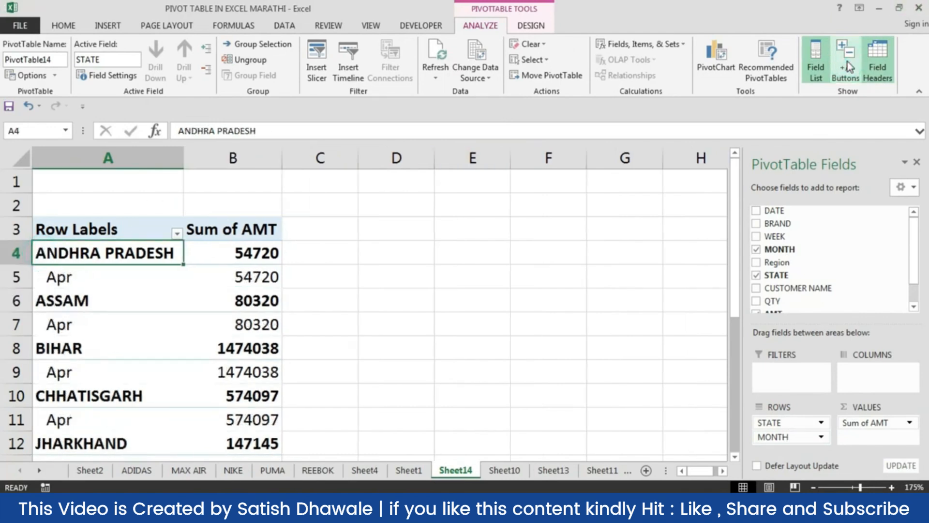
pyautogui.click(847, 62)
pyautogui.click(847, 62)
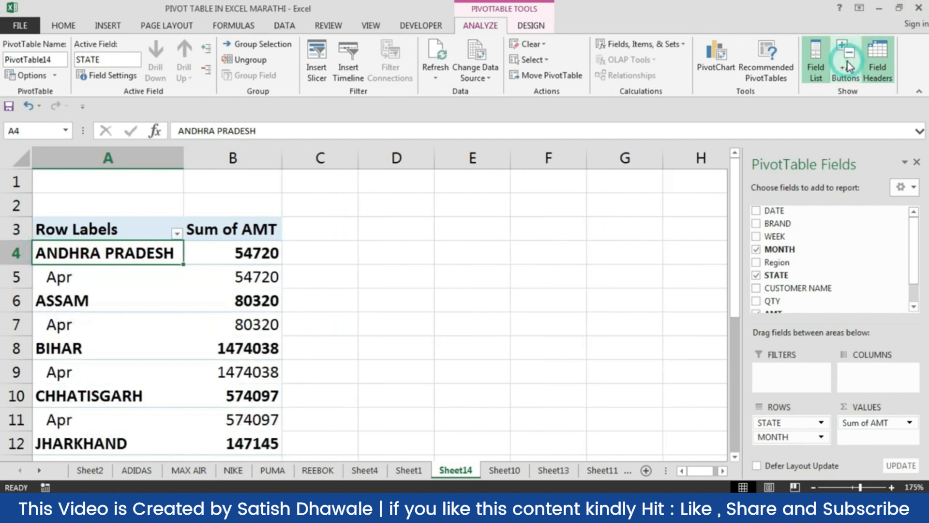
# - Toggle the pivot table's field headers on and off and leave them hidden
pyautogui.click(885, 67)
pyautogui.click(885, 64)
pyautogui.click(884, 64)
pyautogui.click(885, 64)
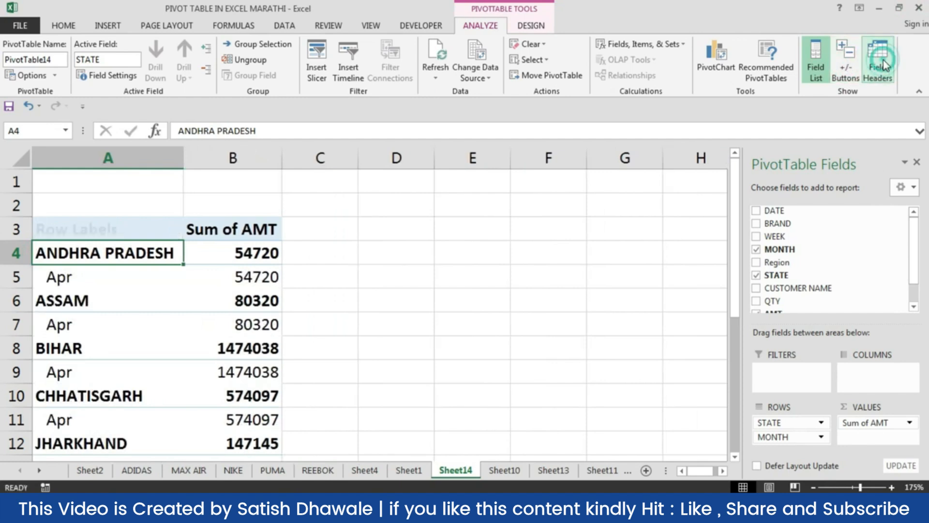
pyautogui.click(884, 66)
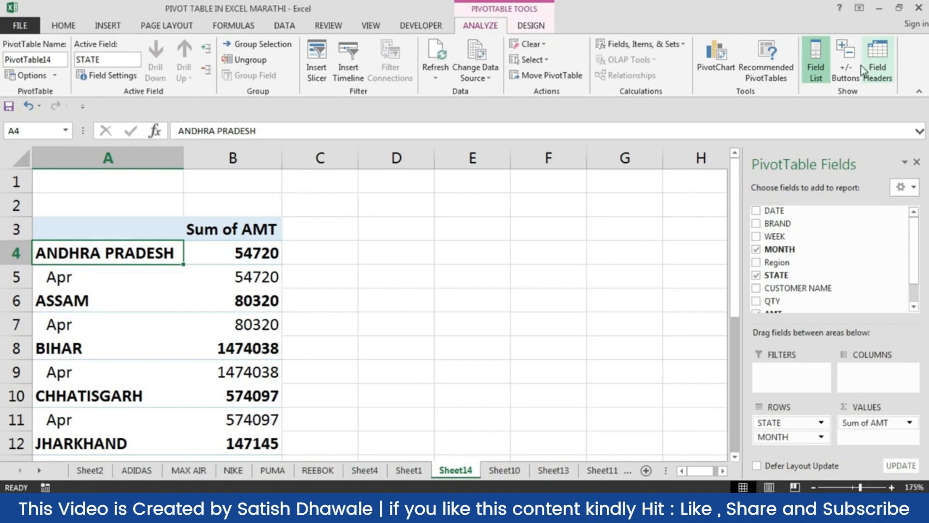
# - Show the pivot table's expand/collapse buttons and field headers again
pyautogui.click(851, 66)
pyautogui.click(878, 65)
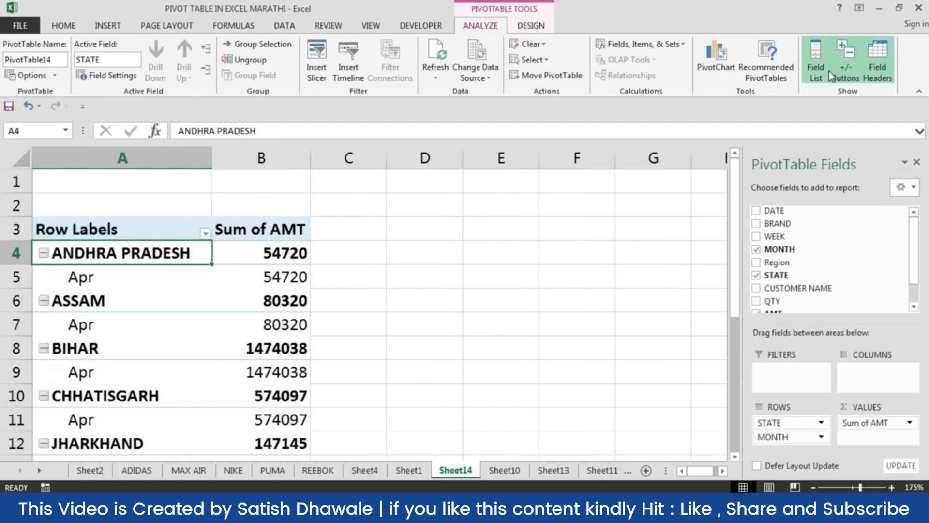
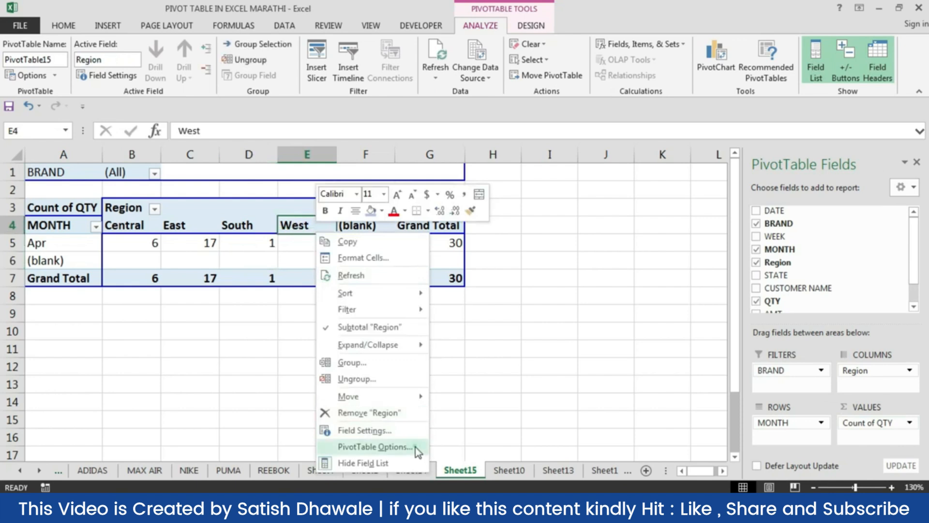
# - Turn off the grand totals for both rows and columns in the Region and MONTH pivot table
pyautogui.click(413, 222)
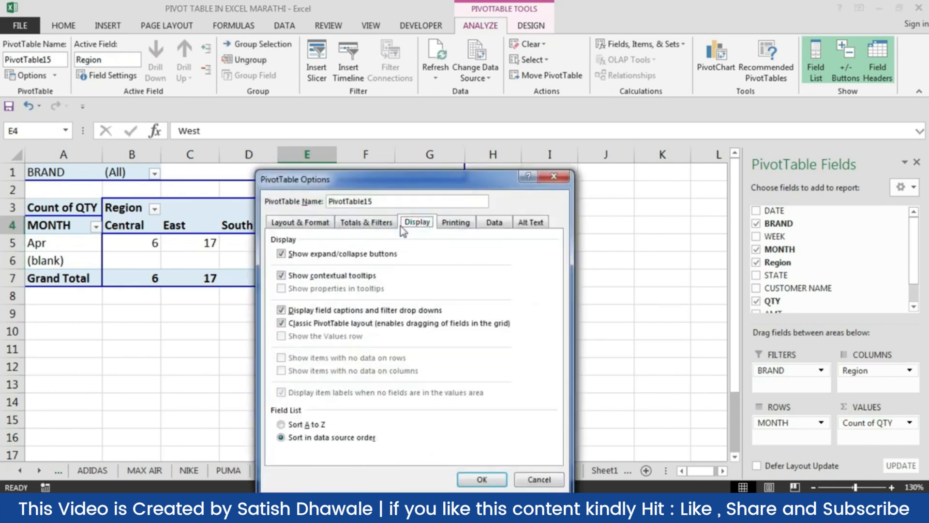
pyautogui.click(382, 223)
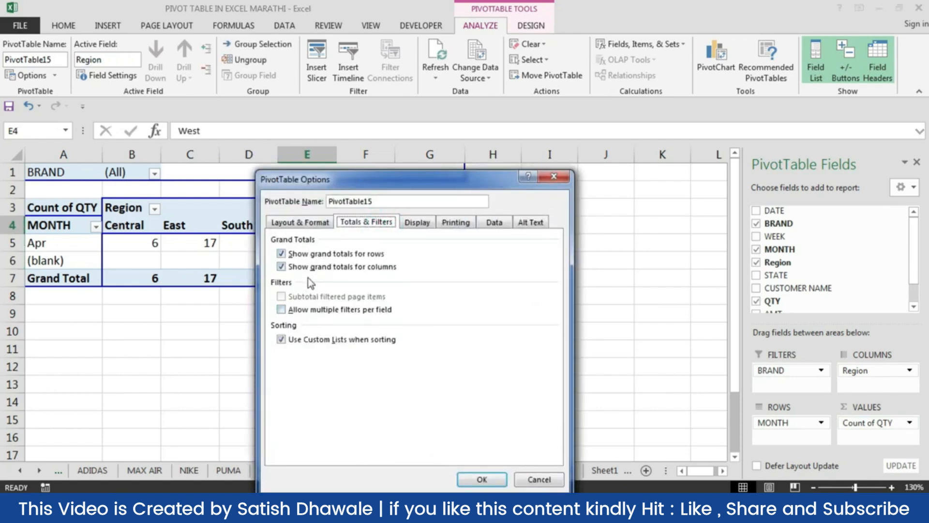
pyautogui.moveTo(334, 180); pyautogui.dragTo(597, 153)
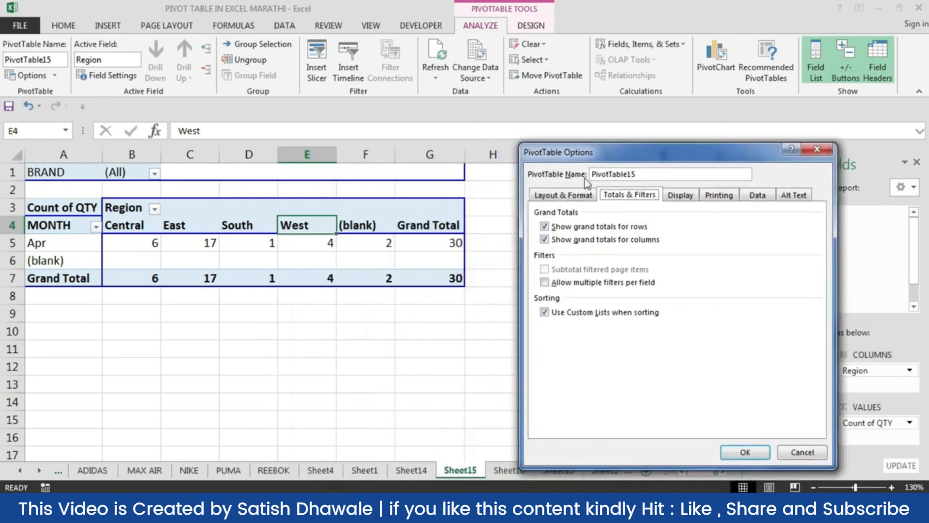
pyautogui.click(545, 226)
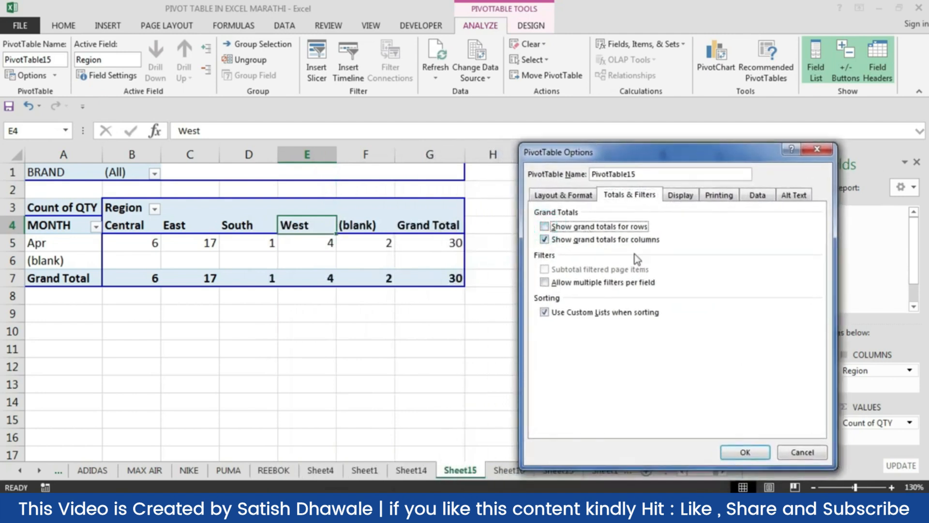
pyautogui.click(585, 241)
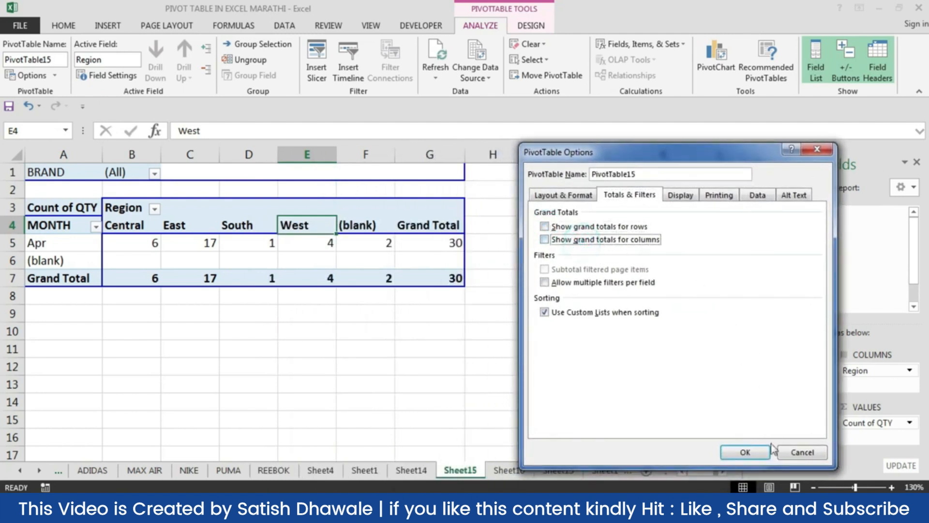
pyautogui.click(748, 452)
# - Turn the pivot table's grand totals for rows and columns back on
pyautogui.rightClick(233, 228)
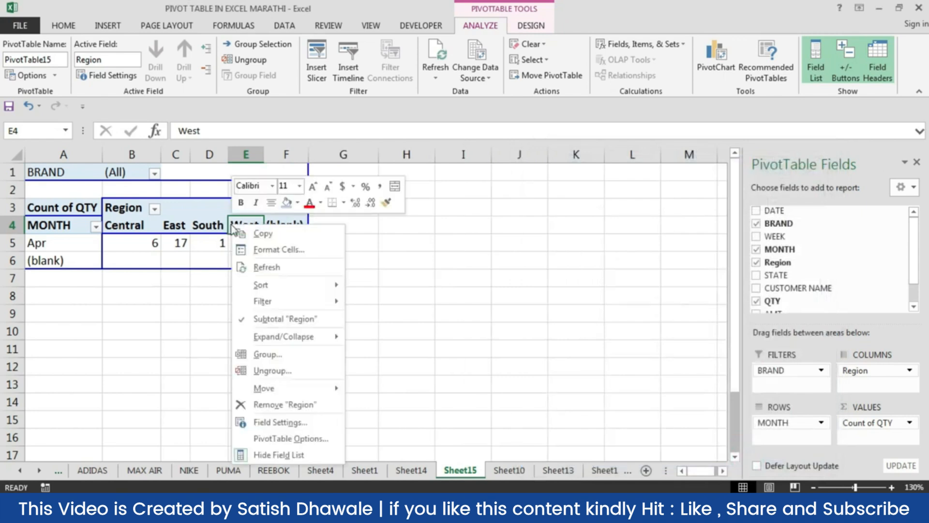
pyautogui.click(309, 439)
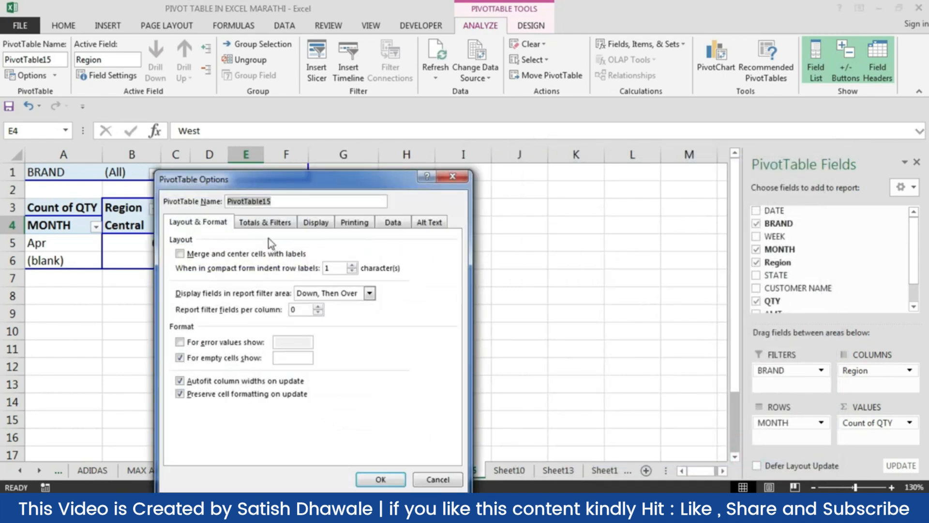
pyautogui.click(265, 221)
pyautogui.click(201, 266)
pyautogui.click(208, 253)
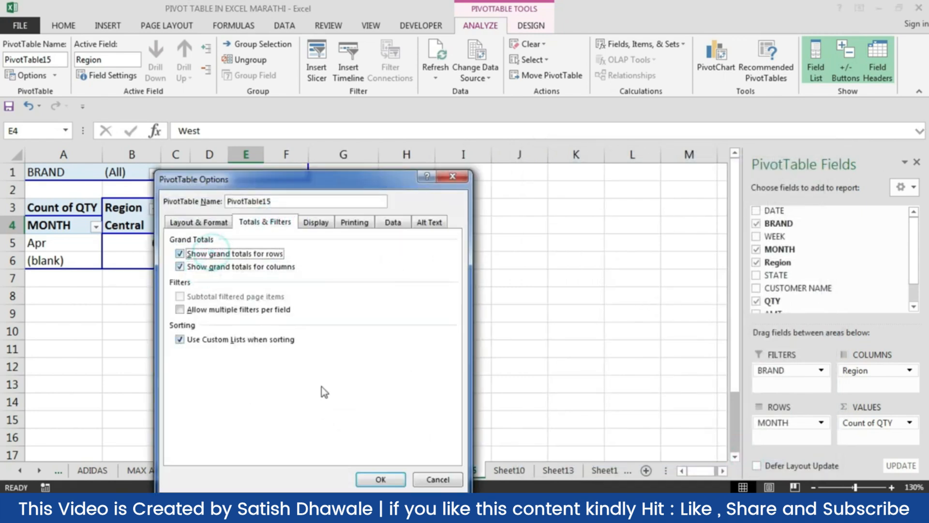
pyautogui.click(380, 479)
pyautogui.rightClick(312, 250)
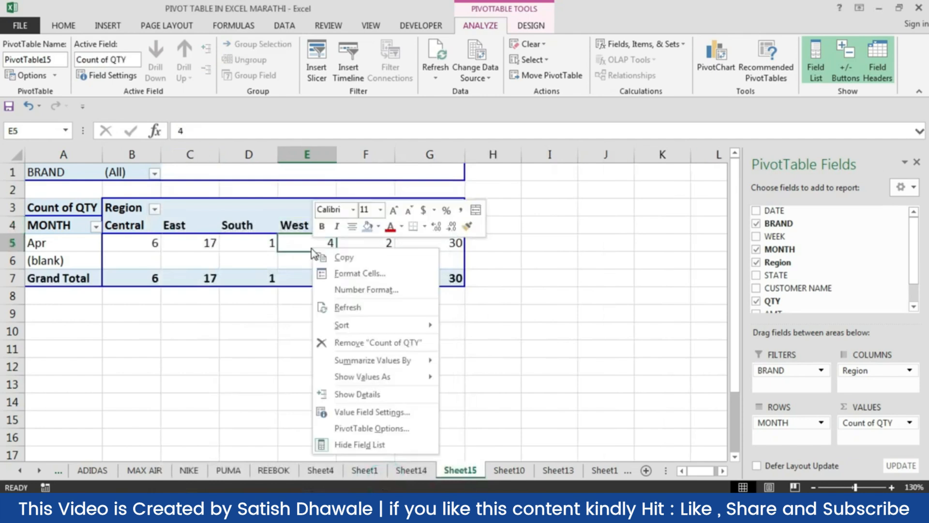
pyautogui.click(390, 428)
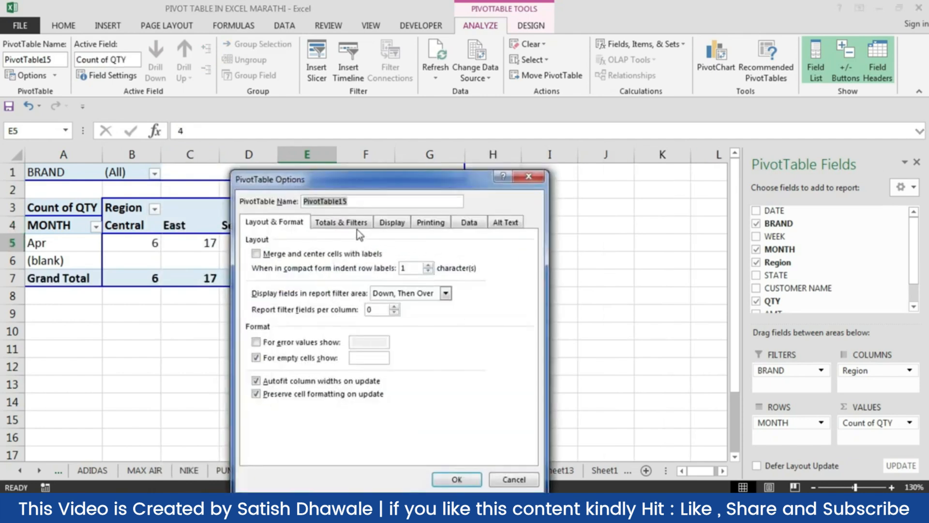
pyautogui.click(392, 222)
pyautogui.click(429, 223)
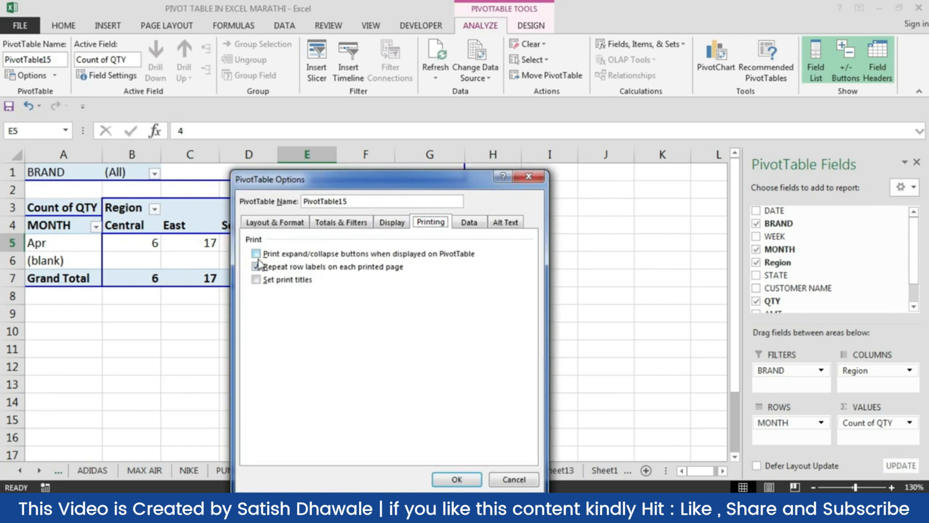
pyautogui.click(274, 253)
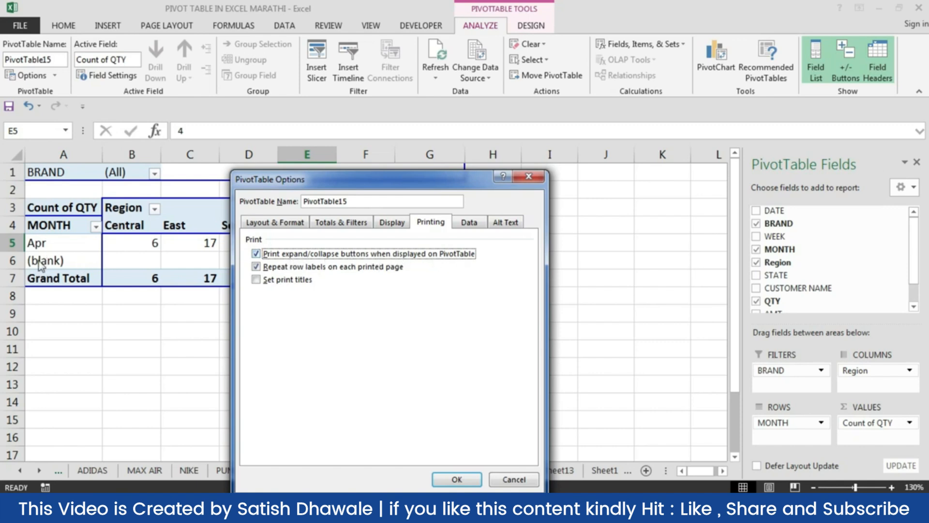
pyautogui.click(257, 255)
pyautogui.click(257, 255)
pyautogui.click(257, 254)
pyautogui.click(257, 254)
pyautogui.click(536, 178)
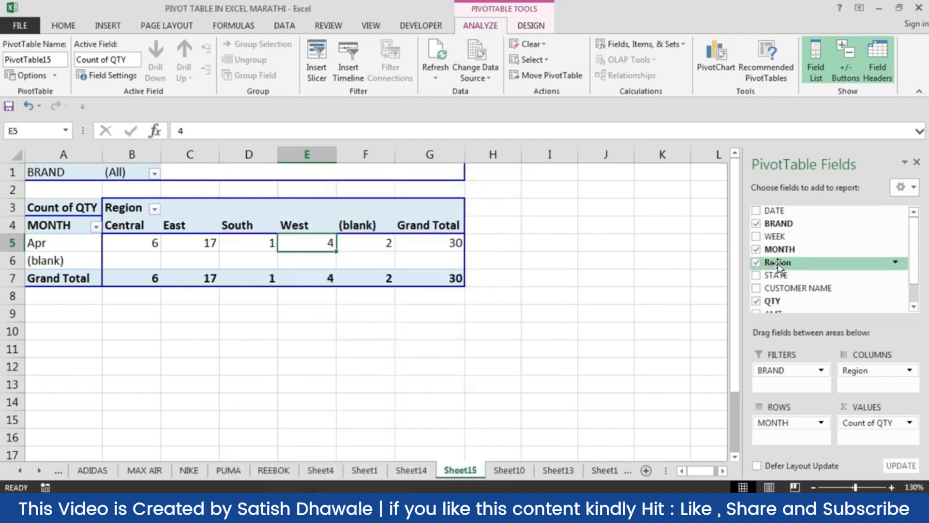
# - Add STATE to the pivot table's rows beneath MONTH and collapse the Apr group
pyautogui.moveTo(776, 275); pyautogui.dragTo(789, 436)
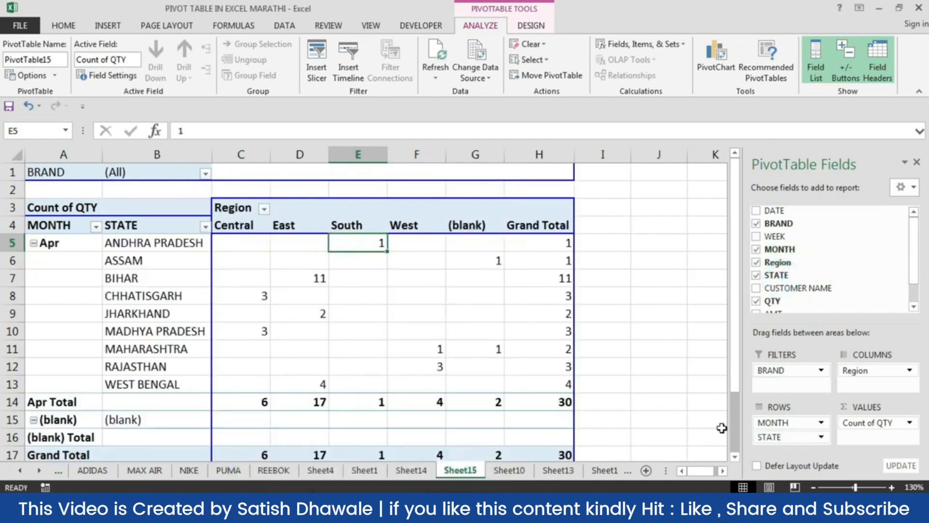
pyautogui.click(34, 243)
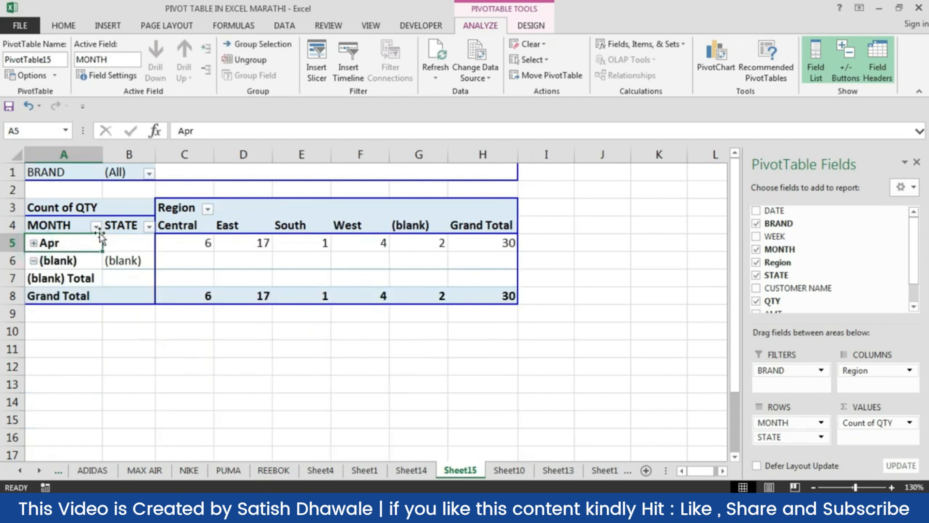
# - Enable the PivotTable option to print expand/collapse buttons when displayed on the PivotTable
pyautogui.rightClick(107, 260)
pyautogui.click(172, 229)
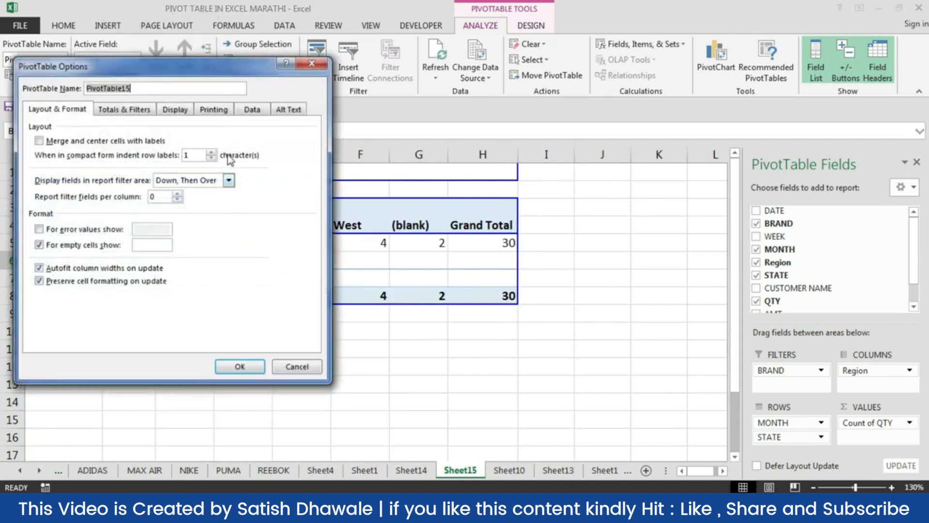
pyautogui.click(214, 109)
pyautogui.click(78, 140)
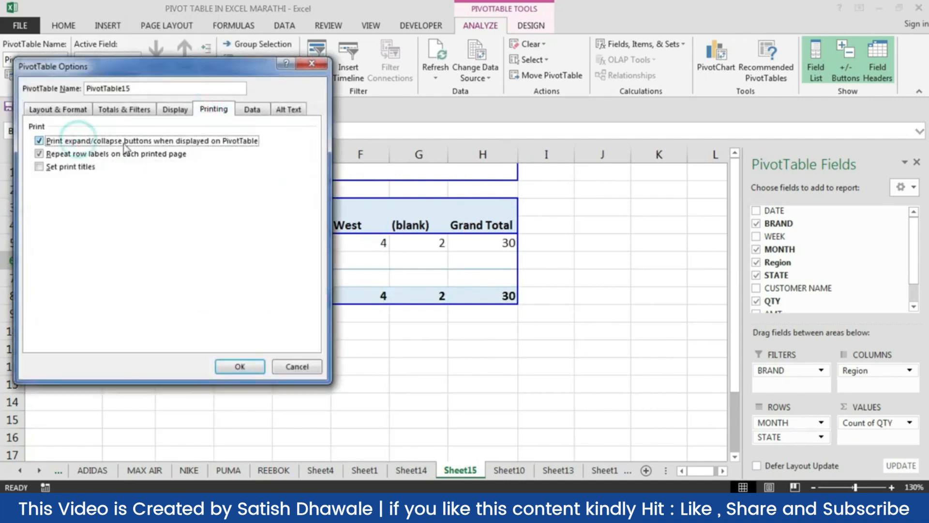
pyautogui.click(240, 367)
# - Examine the expand/collapse buttons beside the months in an enlarged print preview, and return to the sheet
pyautogui.click(222, 248)
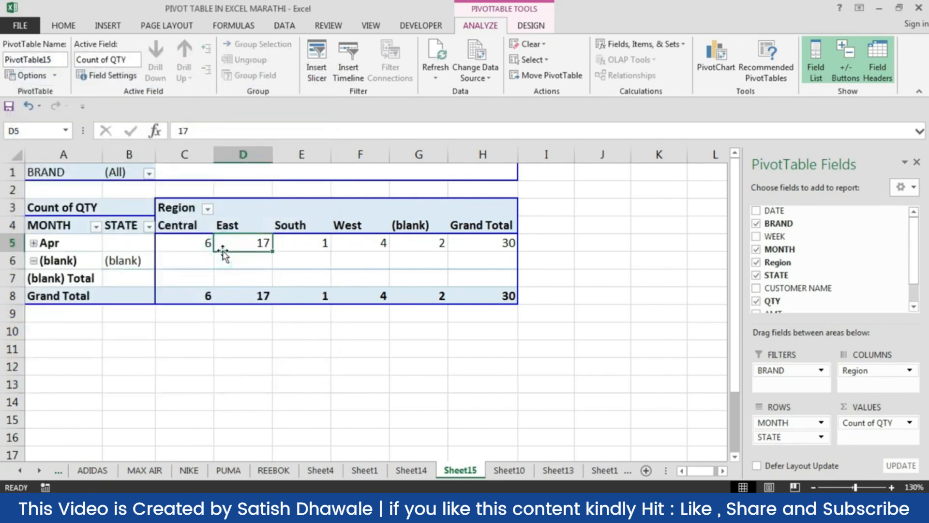
pyautogui.hotkey('ctrl', 'p')
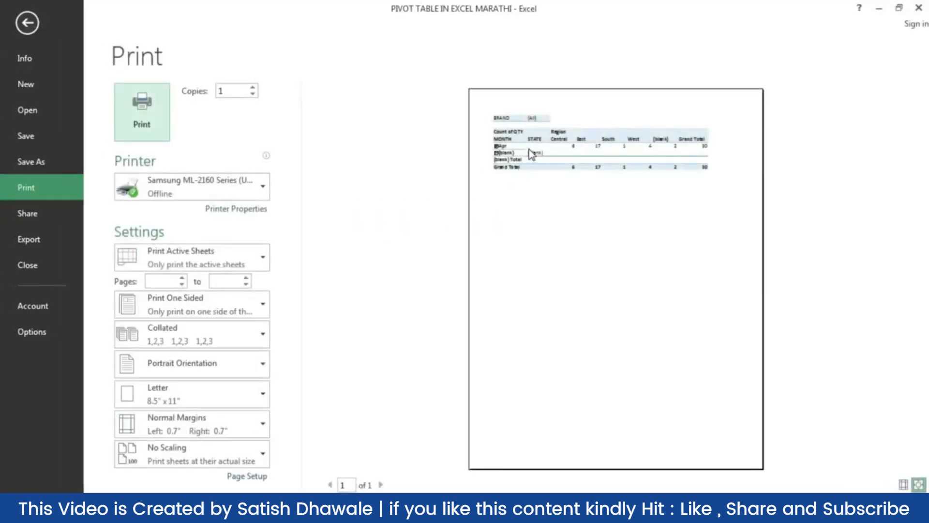
pyautogui.click(528, 150)
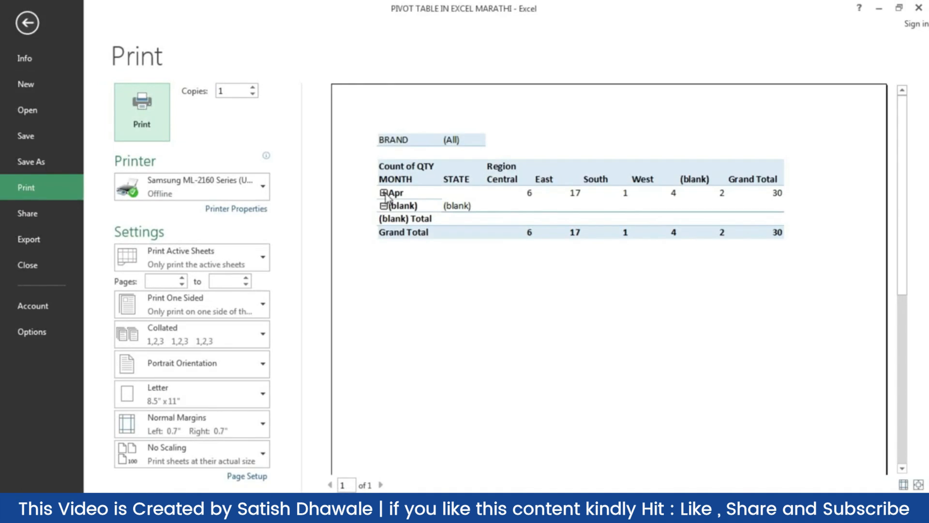
pyautogui.press('Escape')
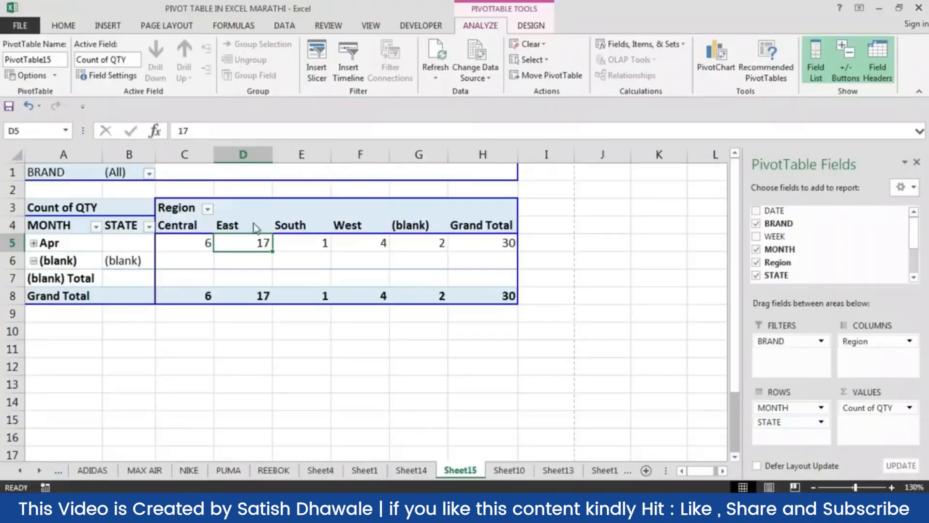
# - Disable the PivotTable option that prints the expand/collapse buttons
pyautogui.rightClick(194, 256)
pyautogui.click(266, 435)
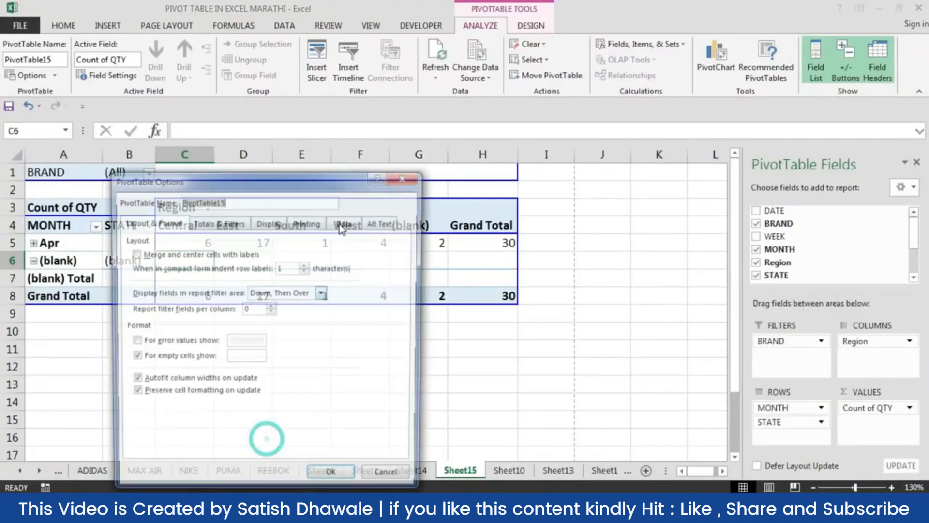
pyautogui.click(307, 222)
pyautogui.click(161, 258)
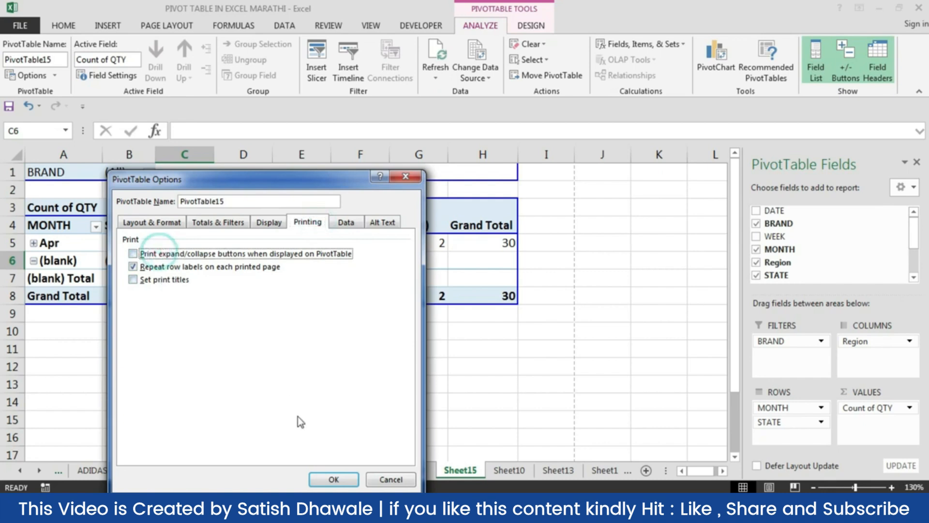
pyautogui.click(334, 479)
# - Check the month labels in the print preview again without the expand/collapse buttons, and return to the sheet
pyautogui.click(134, 261)
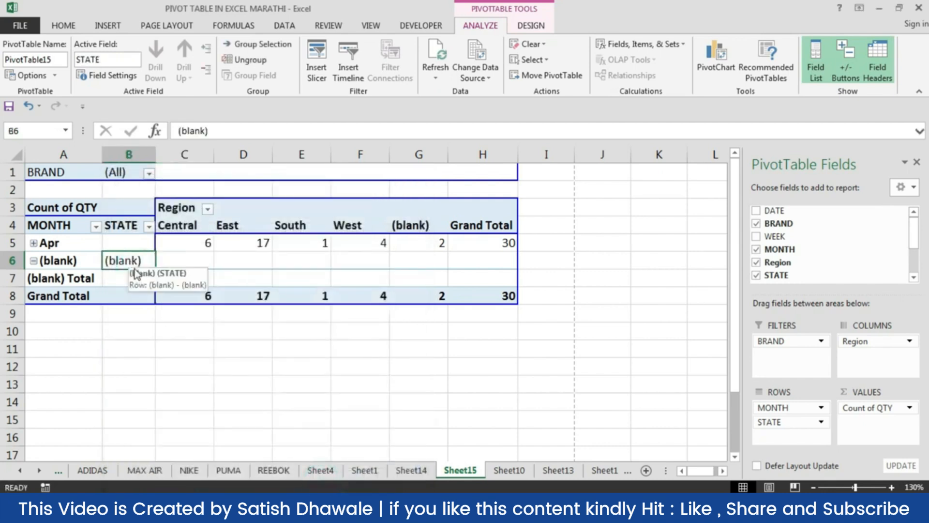
pyautogui.hotkey('ctrl', 'p')
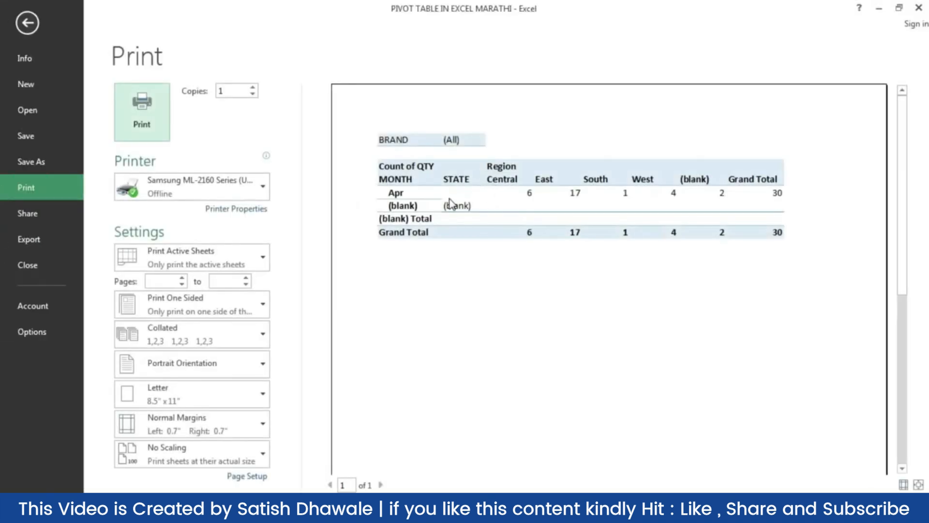
pyautogui.press('Escape')
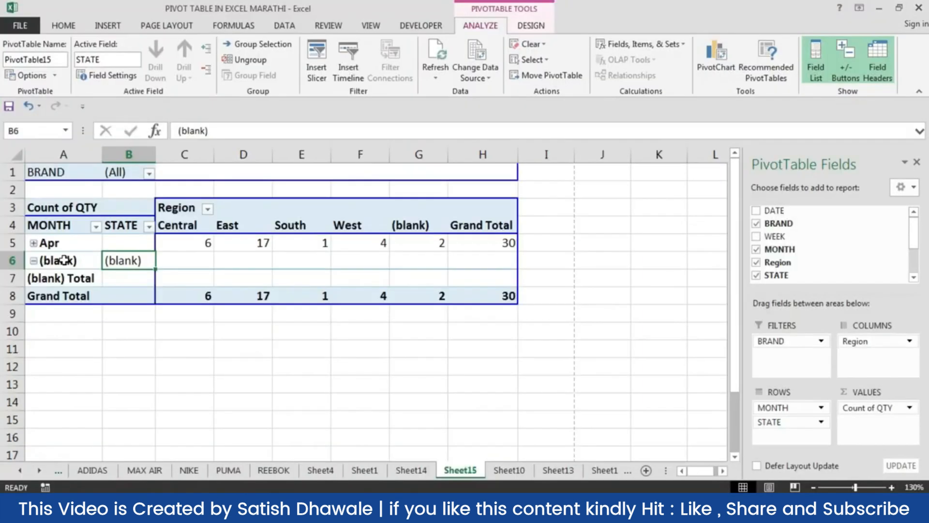
# - Set the pivot table to refresh its data when opening the file
pyautogui.click(88, 248)
pyautogui.click(273, 243)
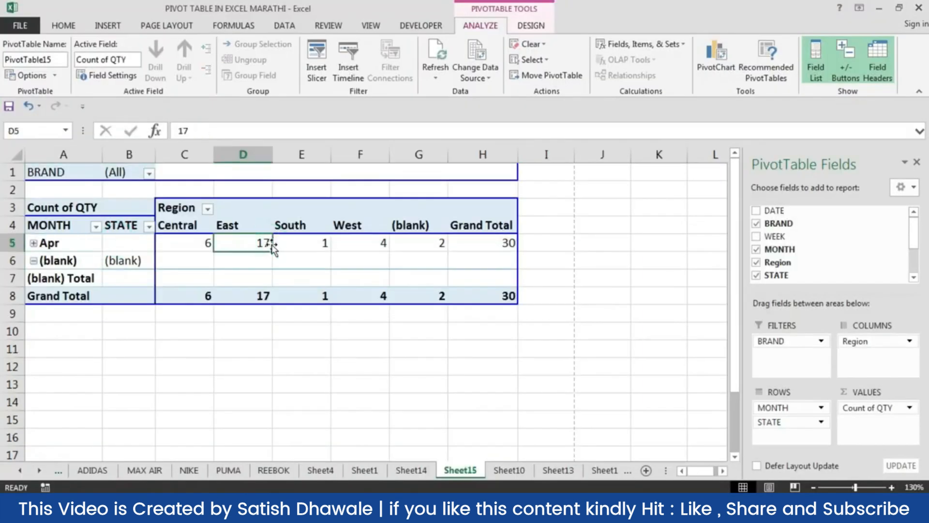
pyautogui.rightClick(278, 246)
pyautogui.click(341, 428)
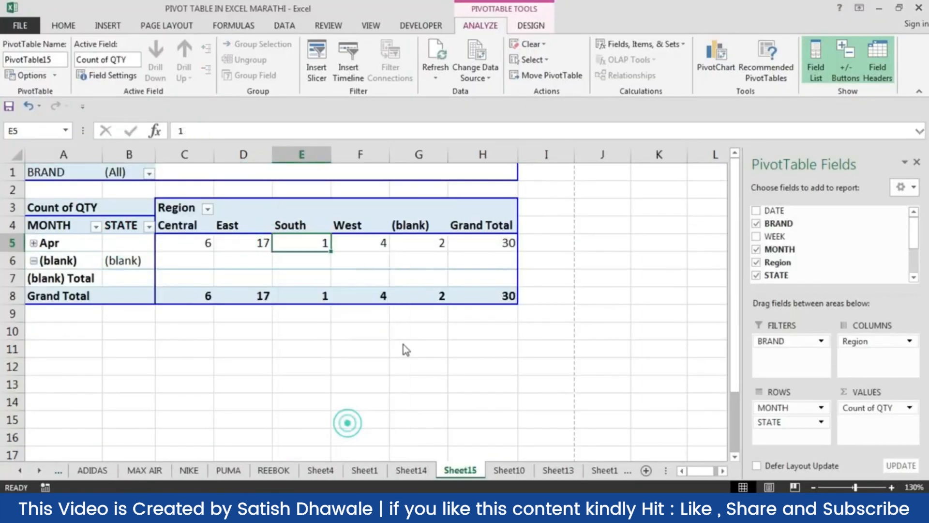
pyautogui.click(388, 222)
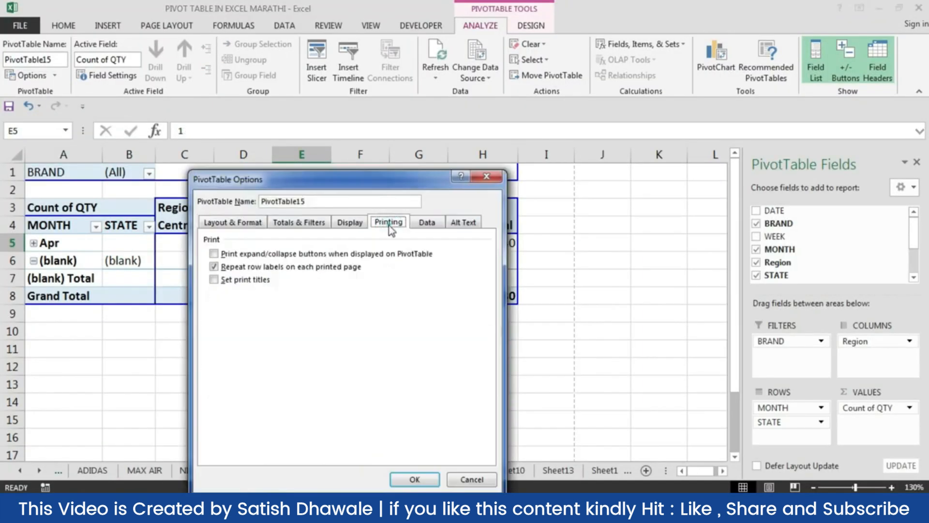
pyautogui.click(426, 223)
pyautogui.click(246, 280)
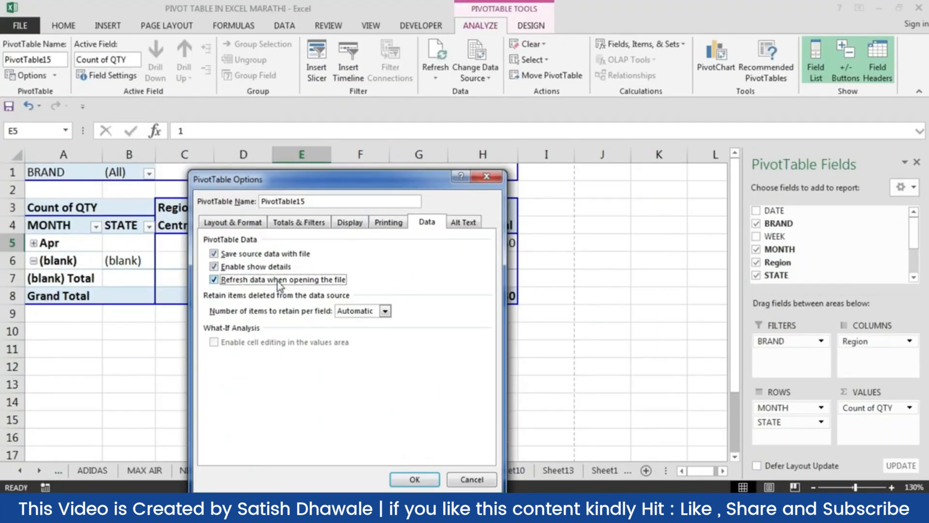
pyautogui.click(414, 479)
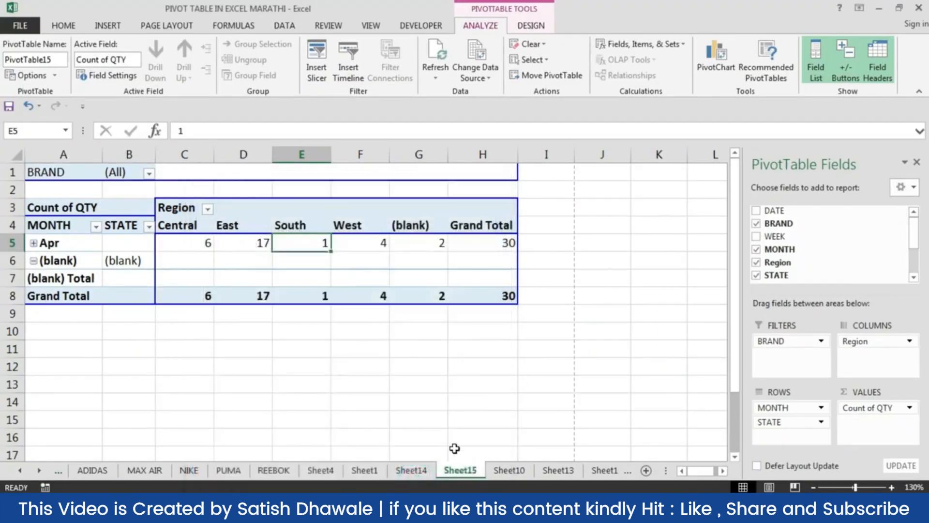
# - Look at the source data on Sheet10 and return to the pivot table on Sheet15
pyautogui.click(504, 472)
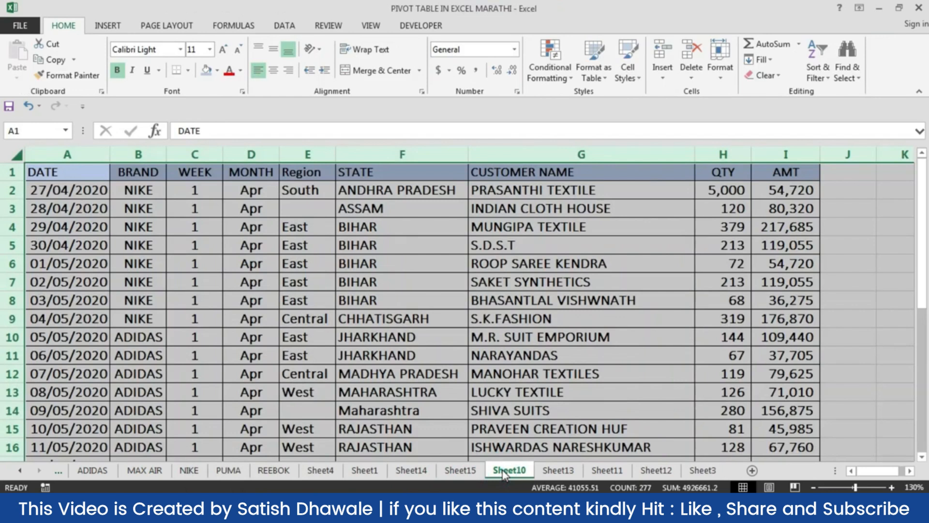
pyautogui.click(460, 470)
pyautogui.click(321, 276)
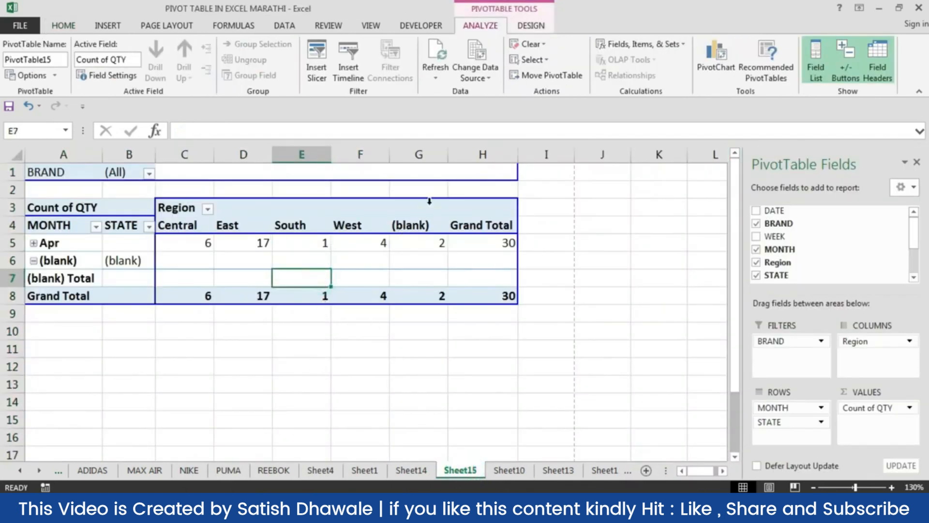
# - Look at the refresh choices available for the pivot table and leave them without refreshing
pyautogui.click(436, 76)
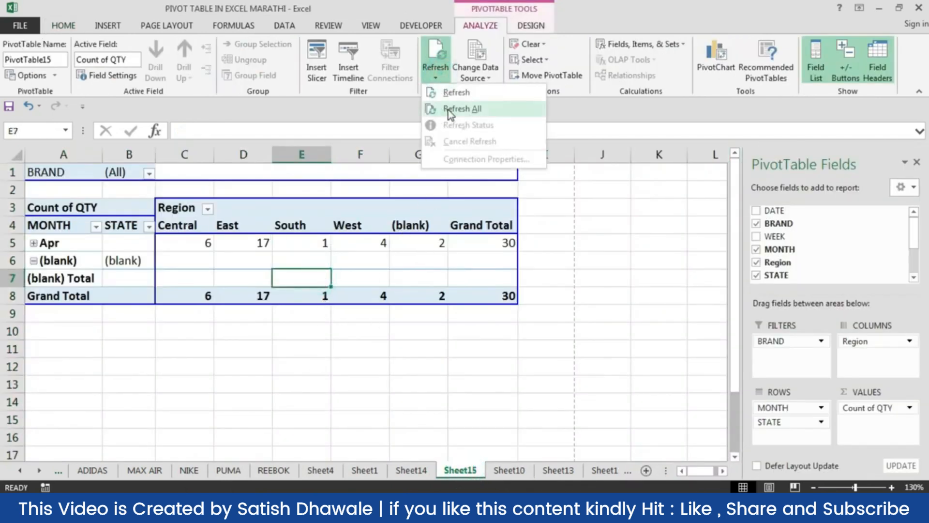
pyautogui.click(379, 297)
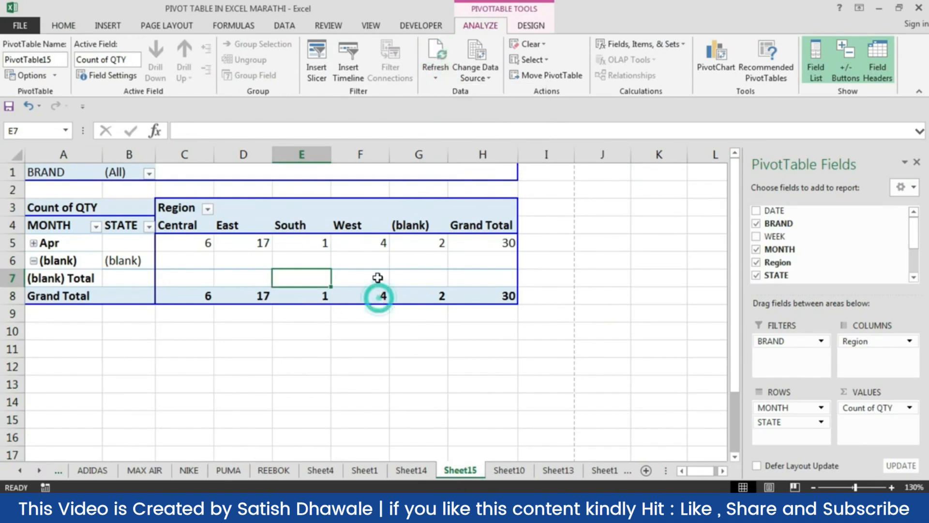
# - Examine the Apr counts of QTY for each region, the blank region and the grand total in the pivot table
pyautogui.click(370, 241)
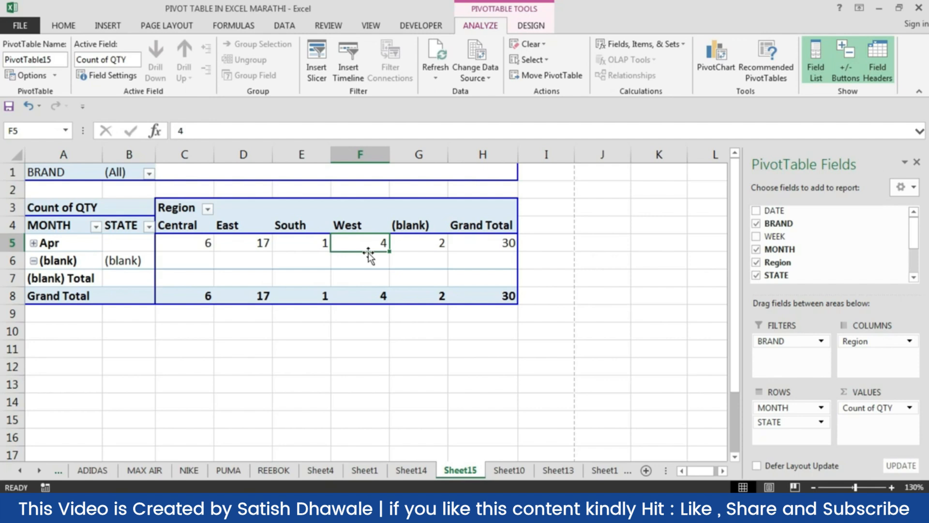
pyautogui.moveTo(367, 253)
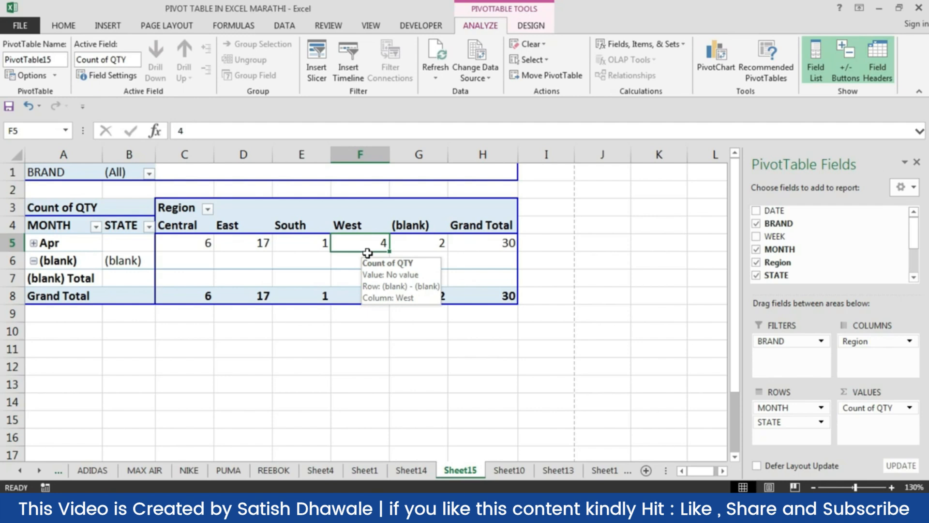
pyautogui.click(286, 245)
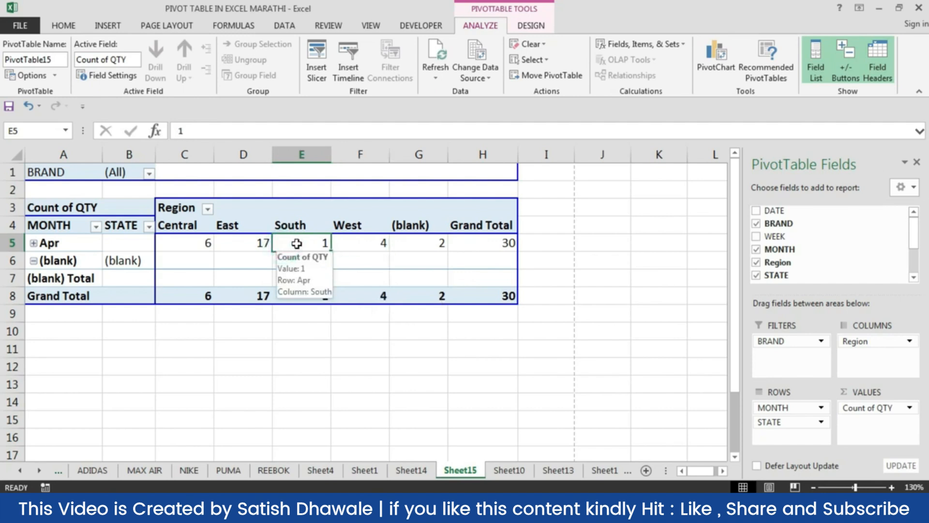
pyautogui.click(243, 243)
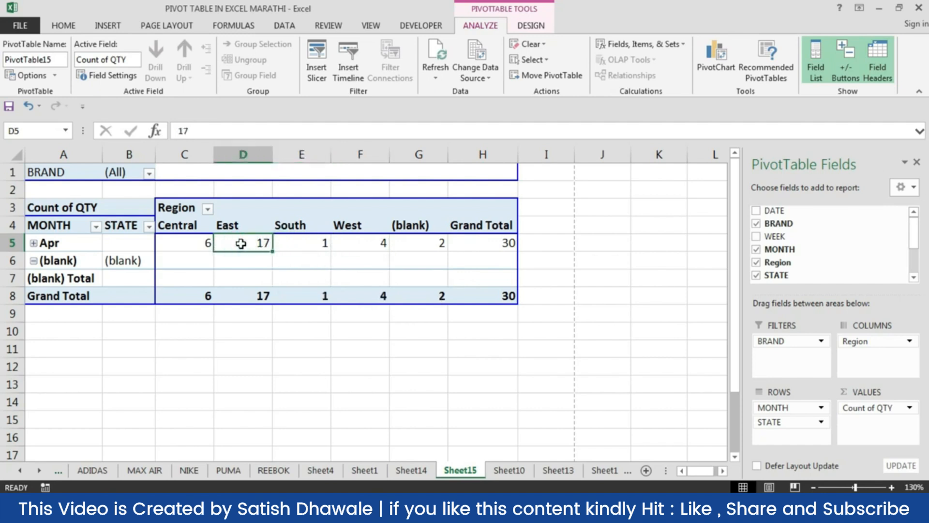
pyautogui.moveTo(241, 244)
pyautogui.click(192, 244)
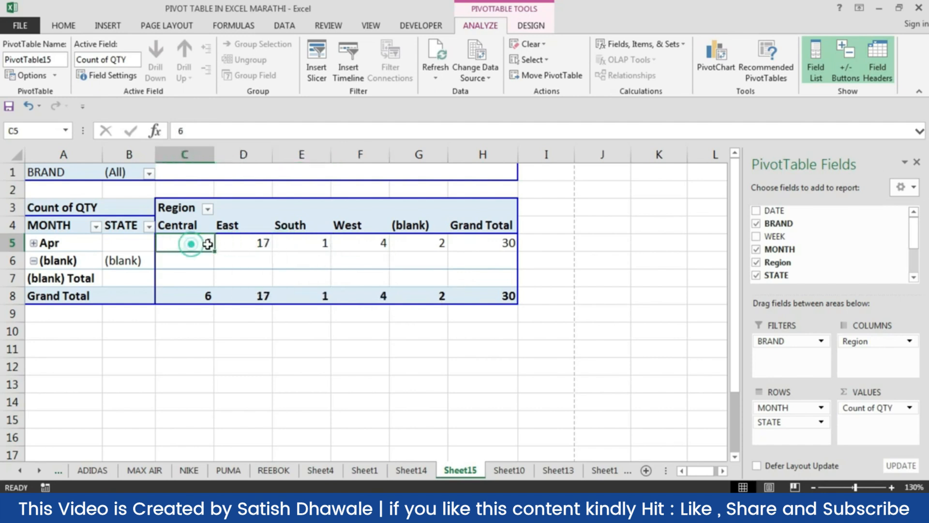
pyautogui.click(380, 246)
pyautogui.click(452, 244)
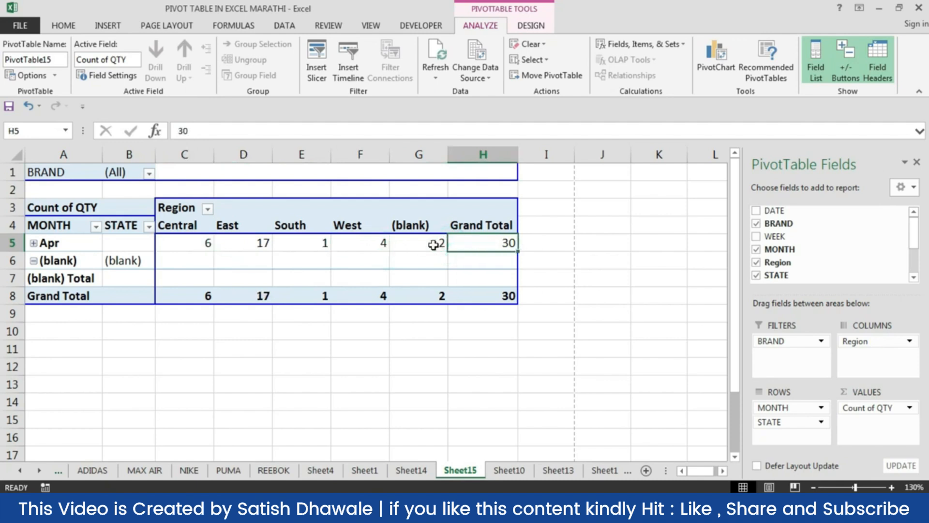
pyautogui.click(434, 245)
pyautogui.moveTo(433, 245)
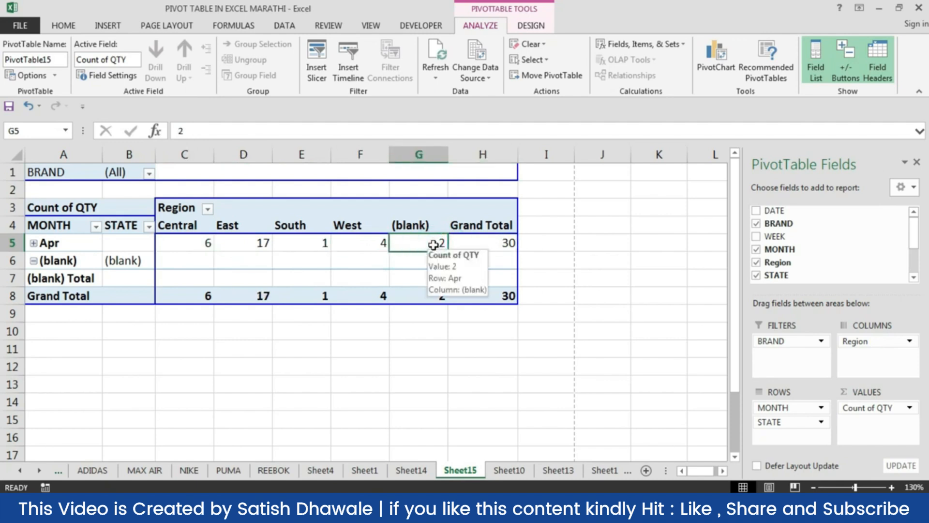
pyautogui.click(381, 245)
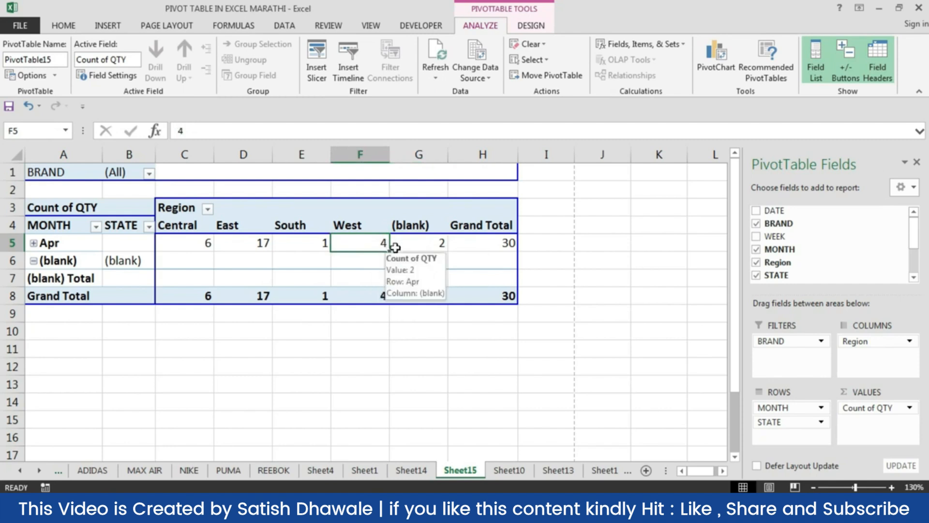
# - Review the data, alt text, printing, and totals and filters settings in PivotTable Options, and close them without changes
pyautogui.rightClick(414, 243)
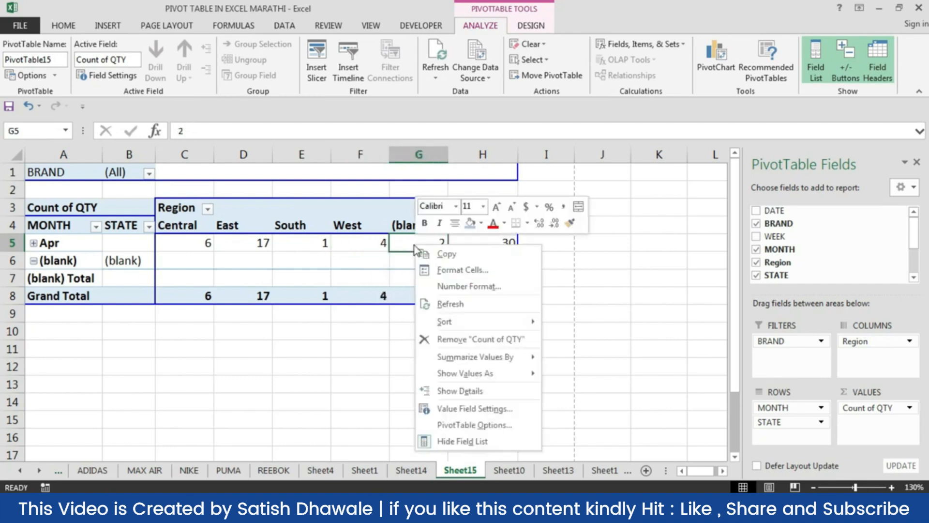
pyautogui.click(494, 424)
pyautogui.click(574, 222)
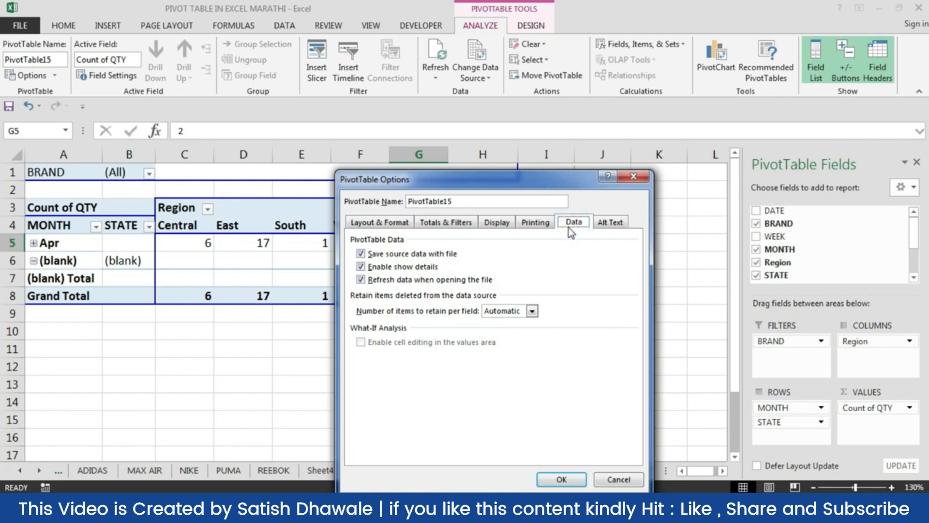
pyautogui.click(605, 222)
pyautogui.click(530, 223)
pyautogui.click(443, 222)
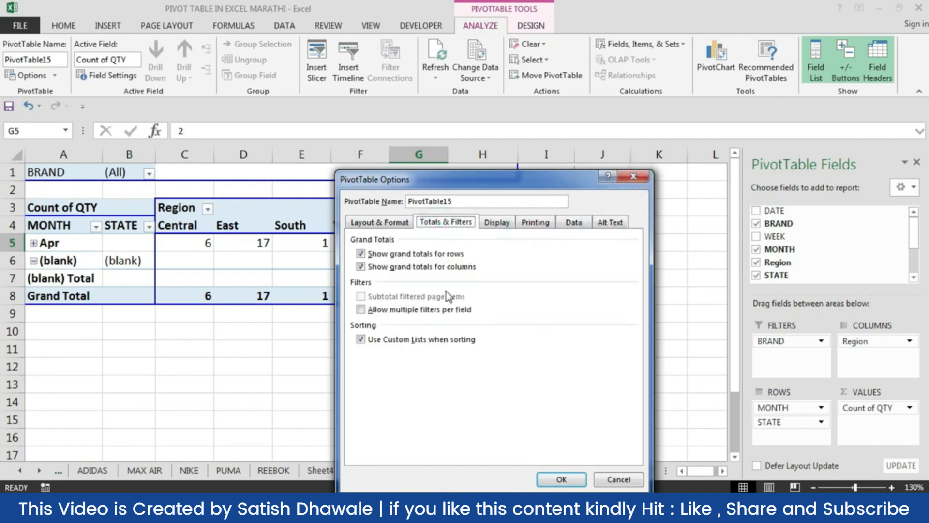
pyautogui.click(633, 177)
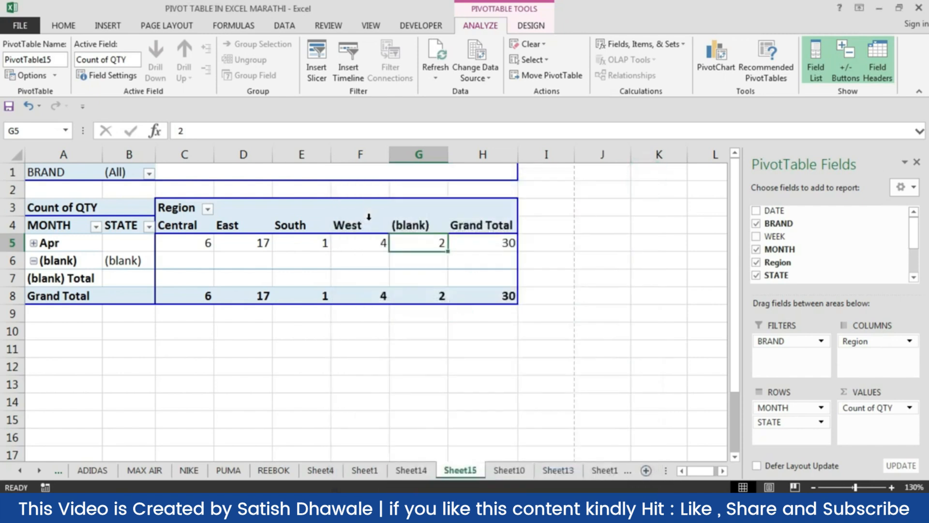